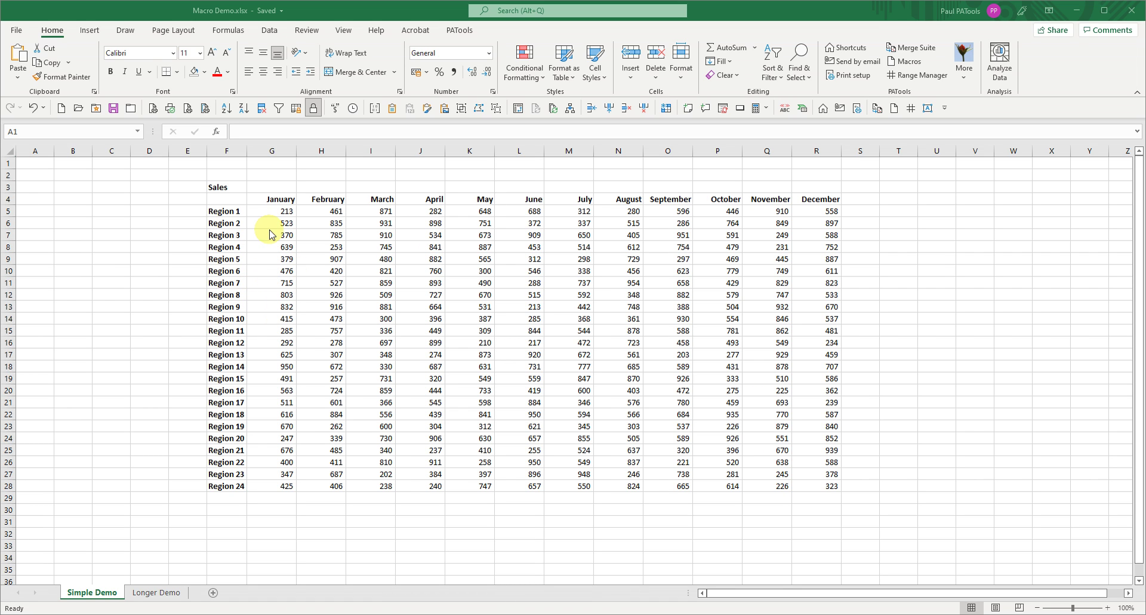
Insert a blank column before April, before July and before October to separate the sales data into quarters
left_click(427, 214)
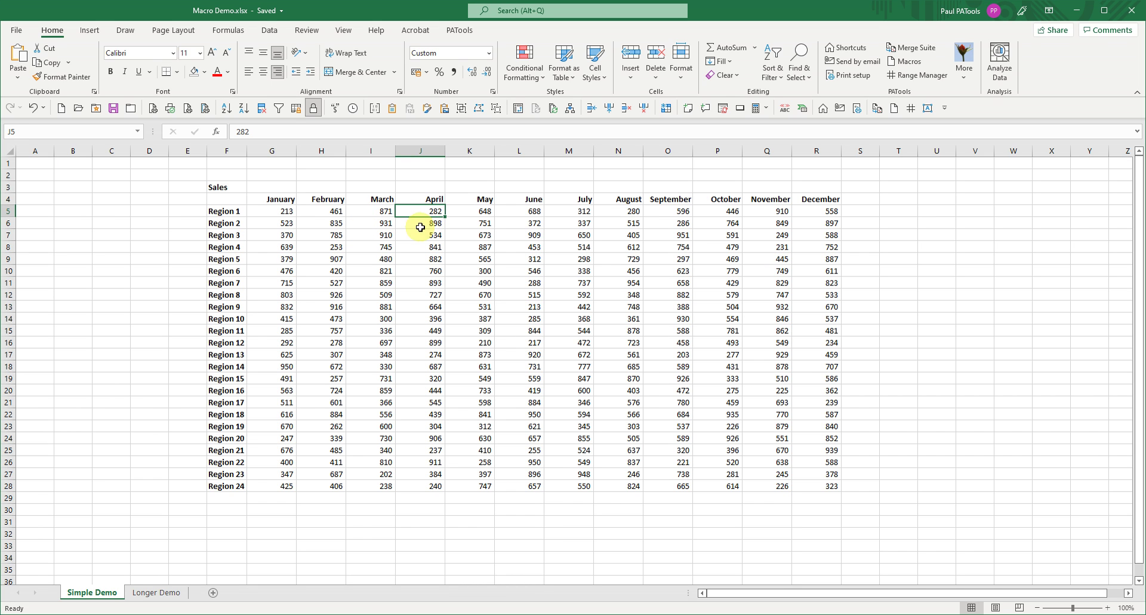
left_click(609, 108)
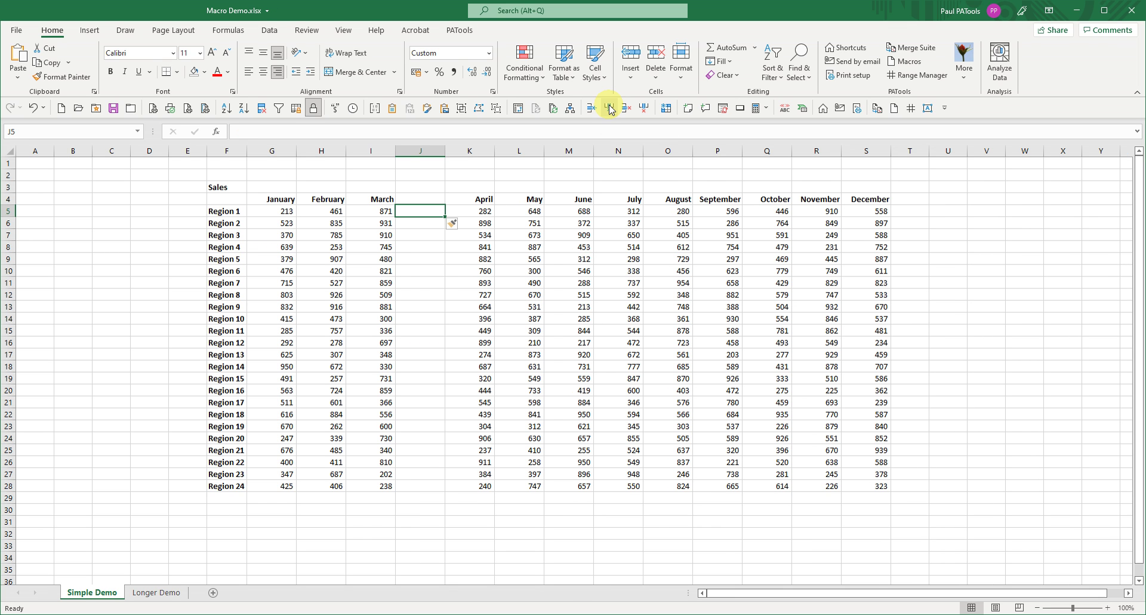
key("Right")
key("Right")
key("Right")
key("Right")
left_click(610, 109)
key("Right")
key("Right")
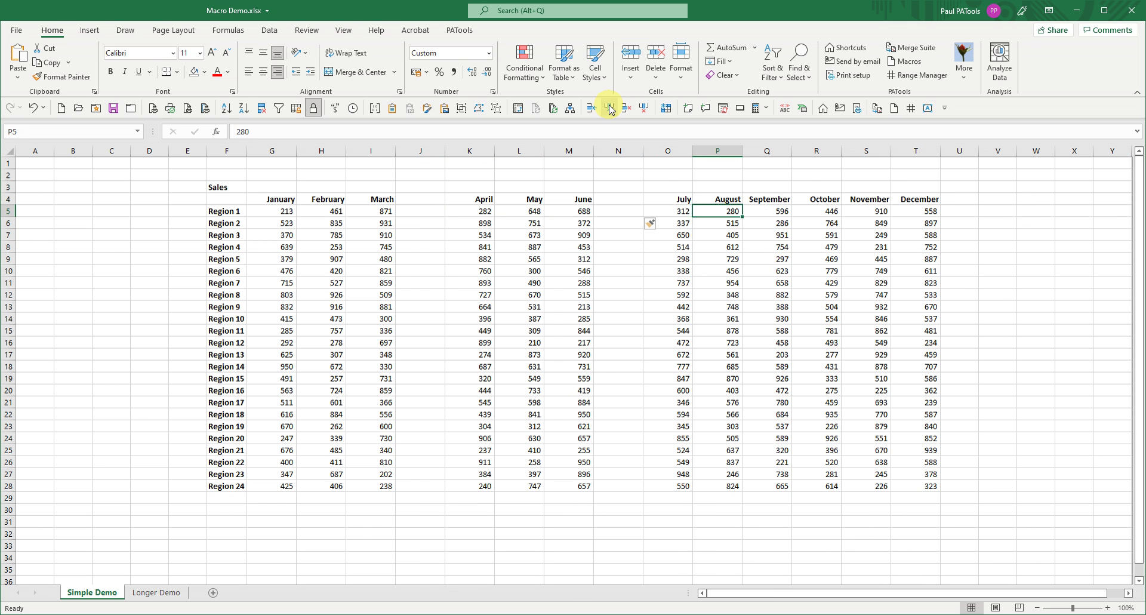
key("Right")
key("Right")
left_click(610, 109)
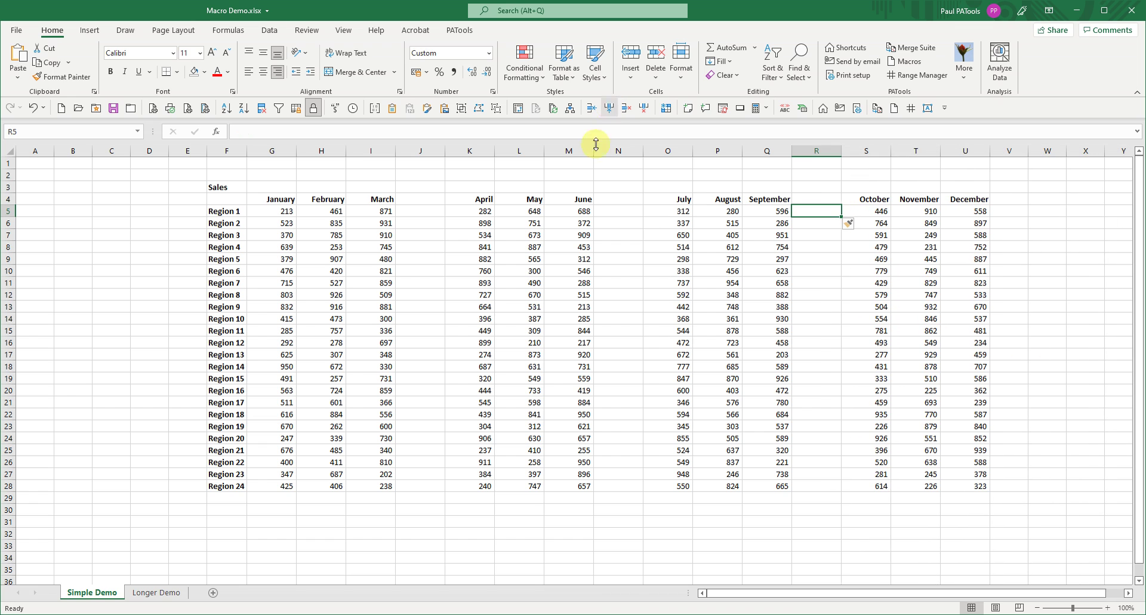
Delete the blank columns separating the quarters in the sales table
left_click(425, 210)
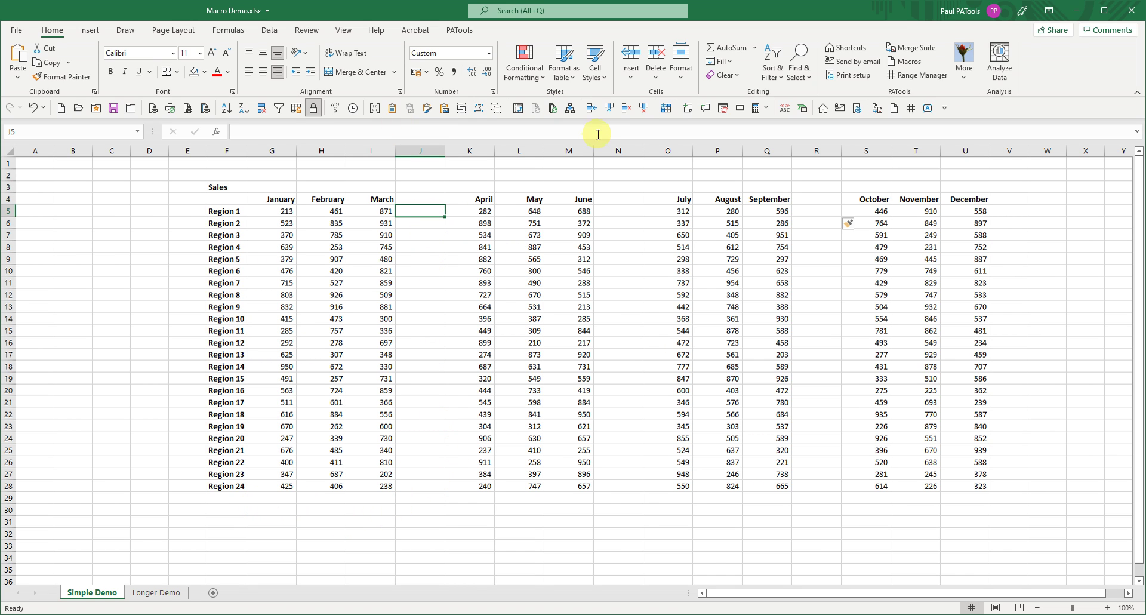
left_click(644, 109)
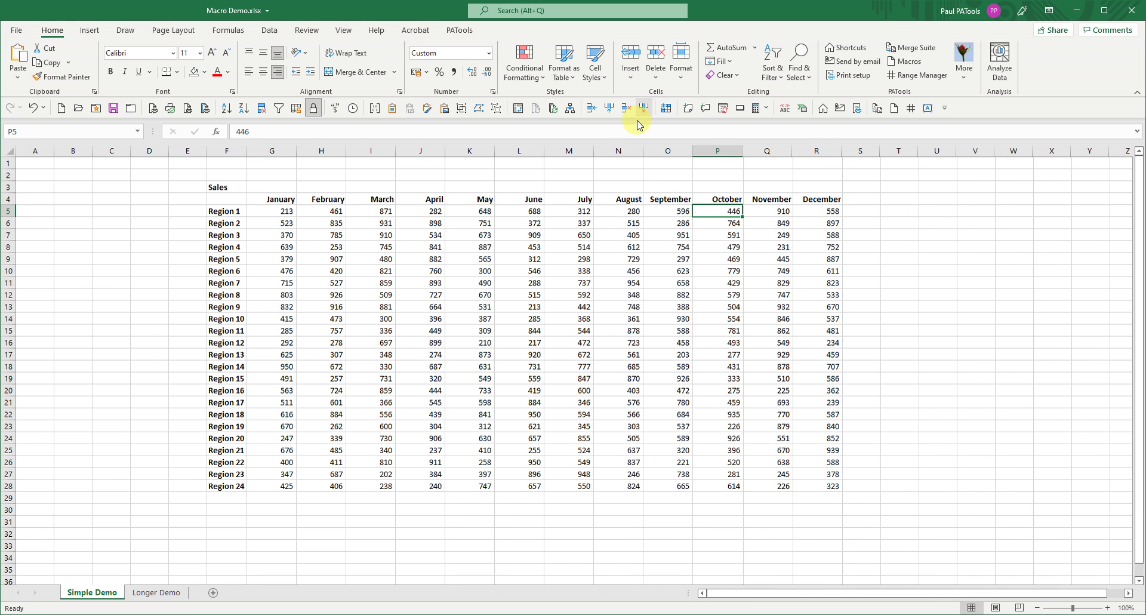
left_click(287, 213)
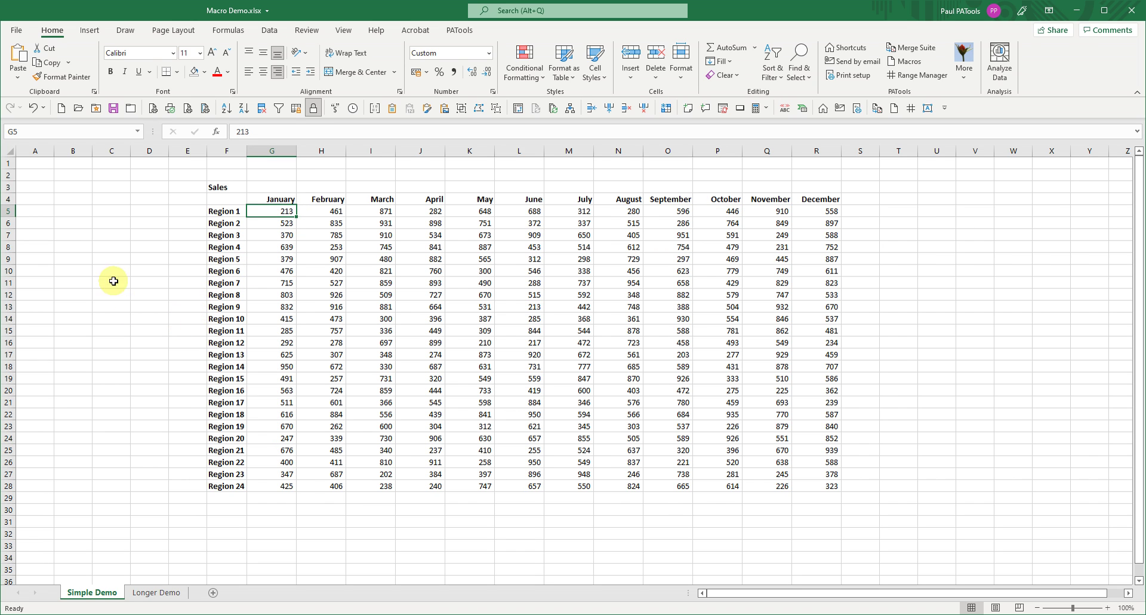
Write the first macro instruction row in A1:C1 with the values j1, Ins and C
left_click(36, 167)
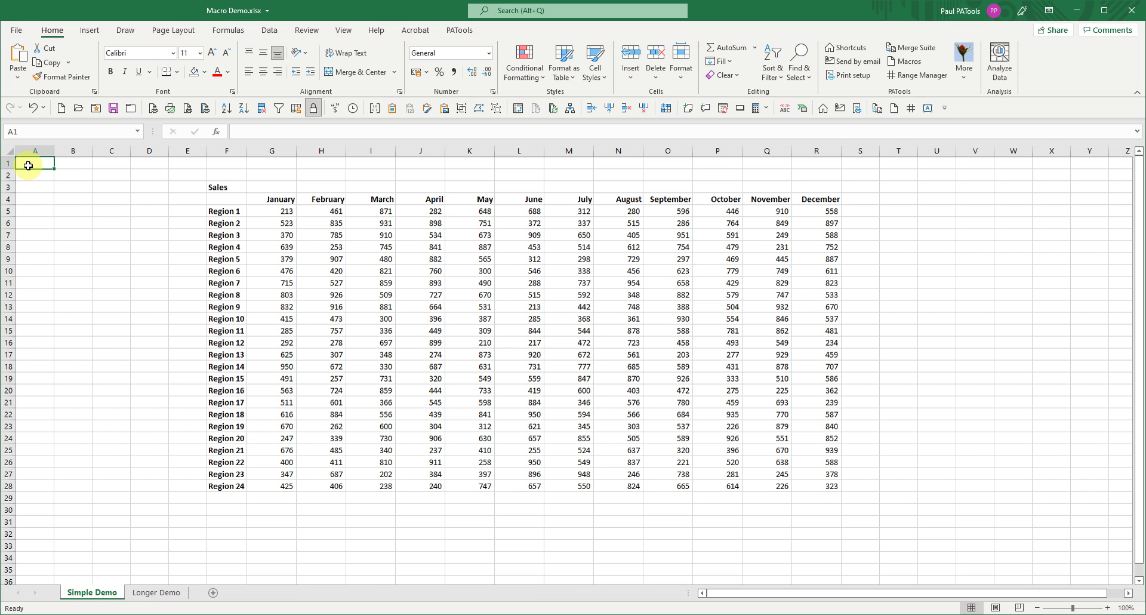
left_click(418, 213)
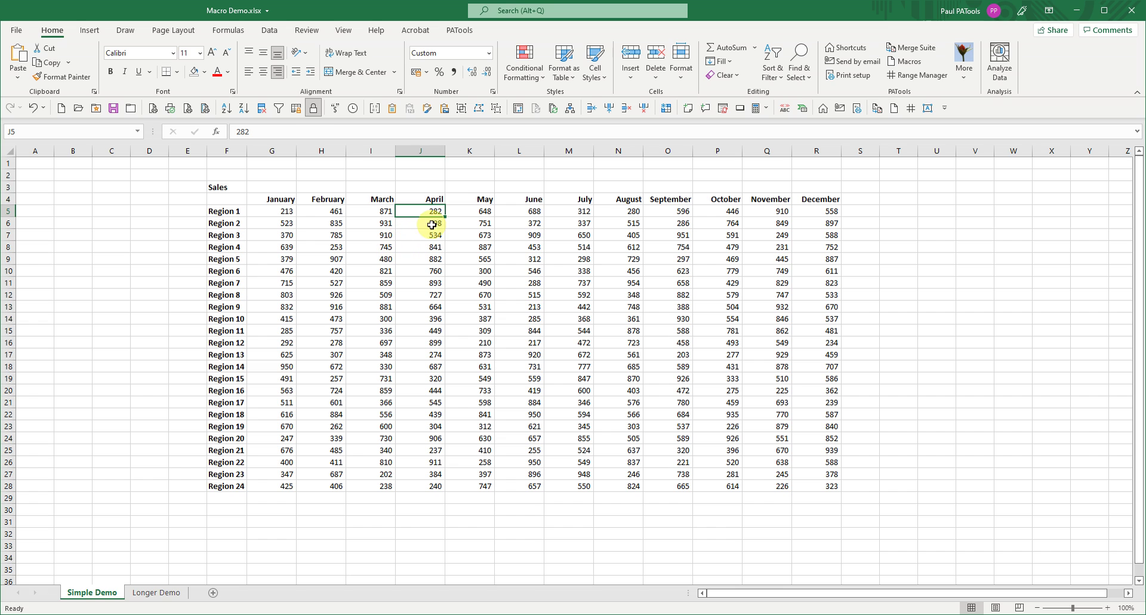
left_click(419, 166)
left_click(35, 163)
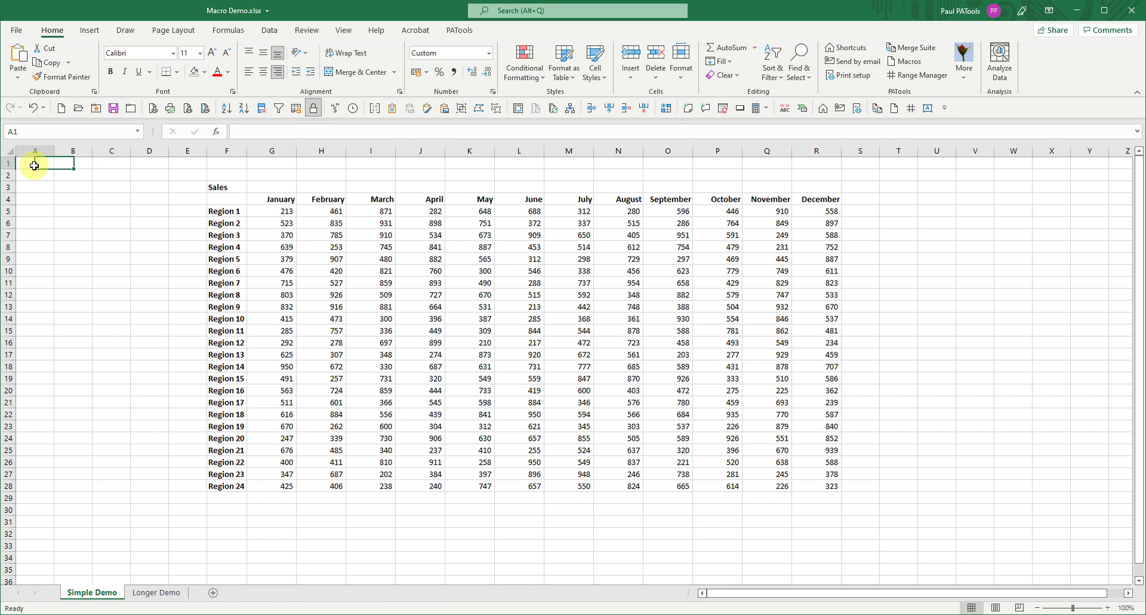
type("j1")
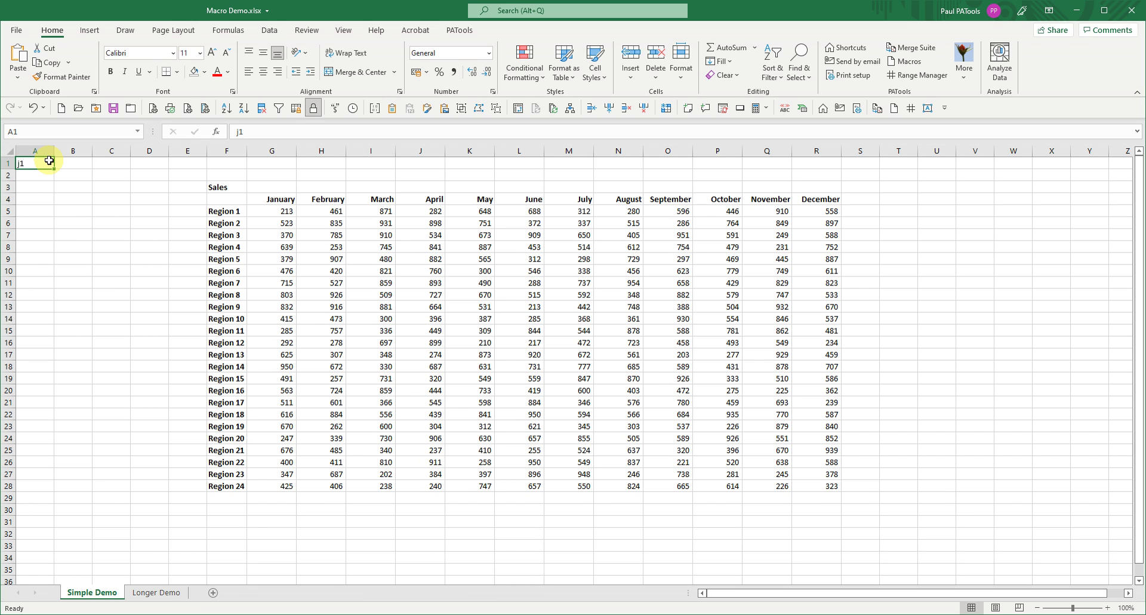
key("Tab")
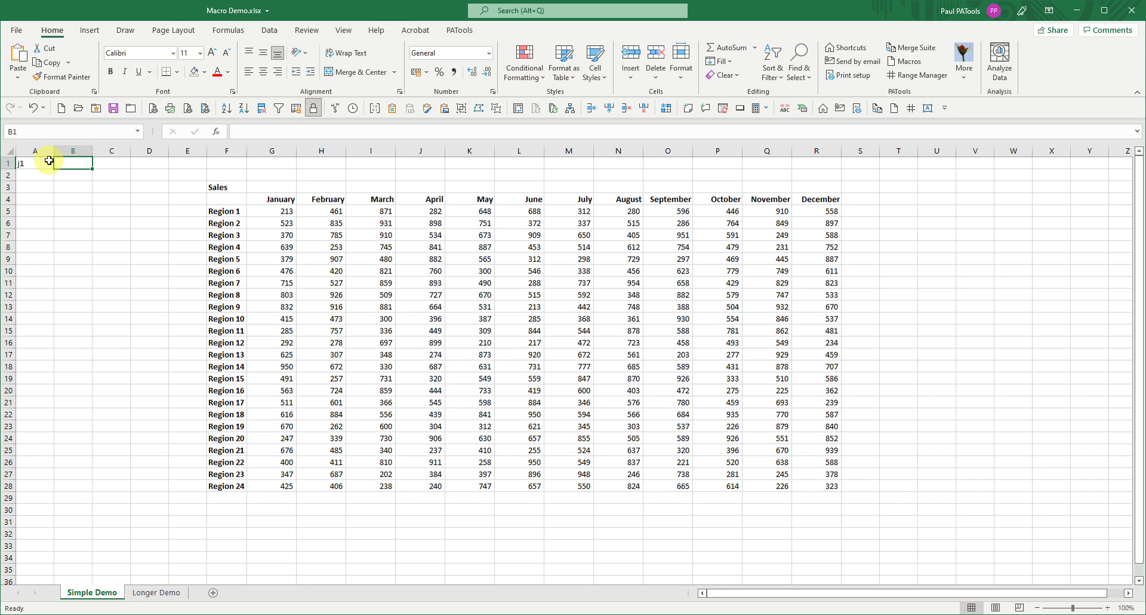
type("Ins")
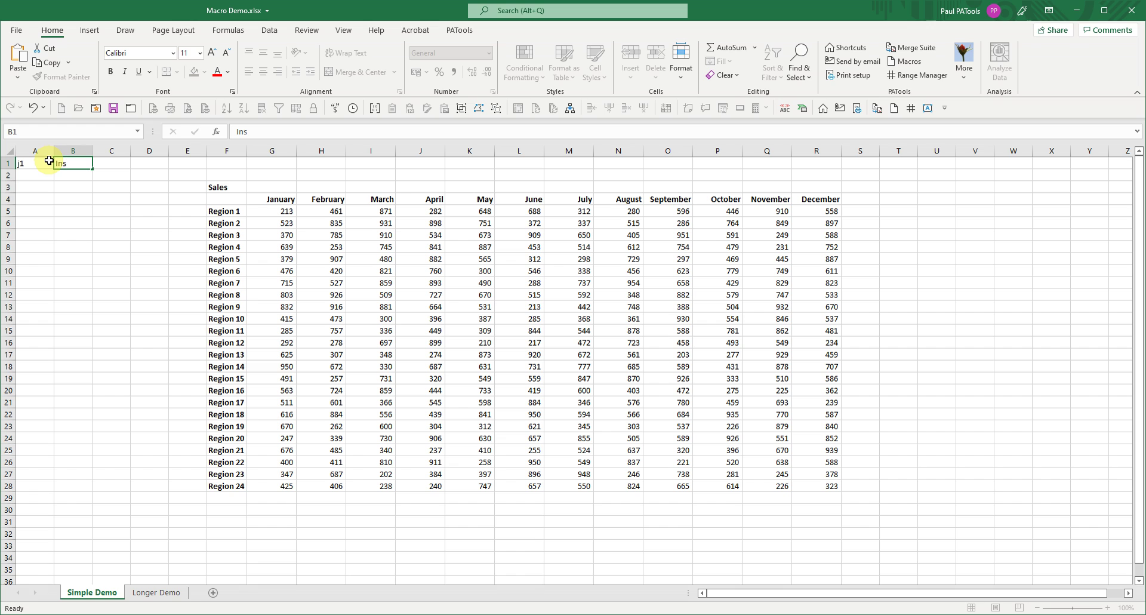
key("ctrl+Return")
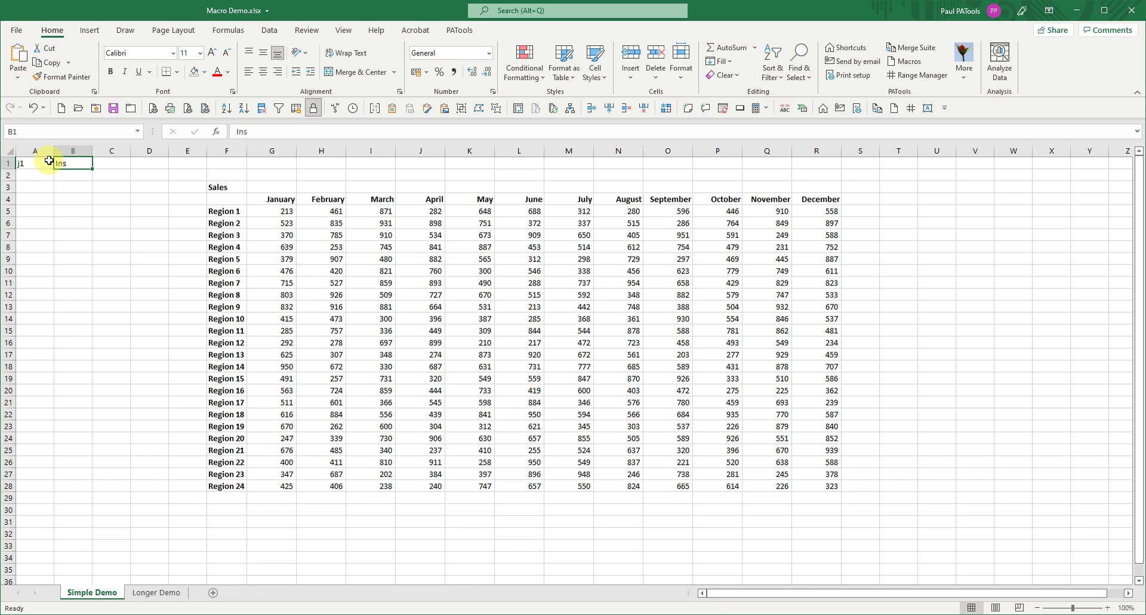
key("Right")
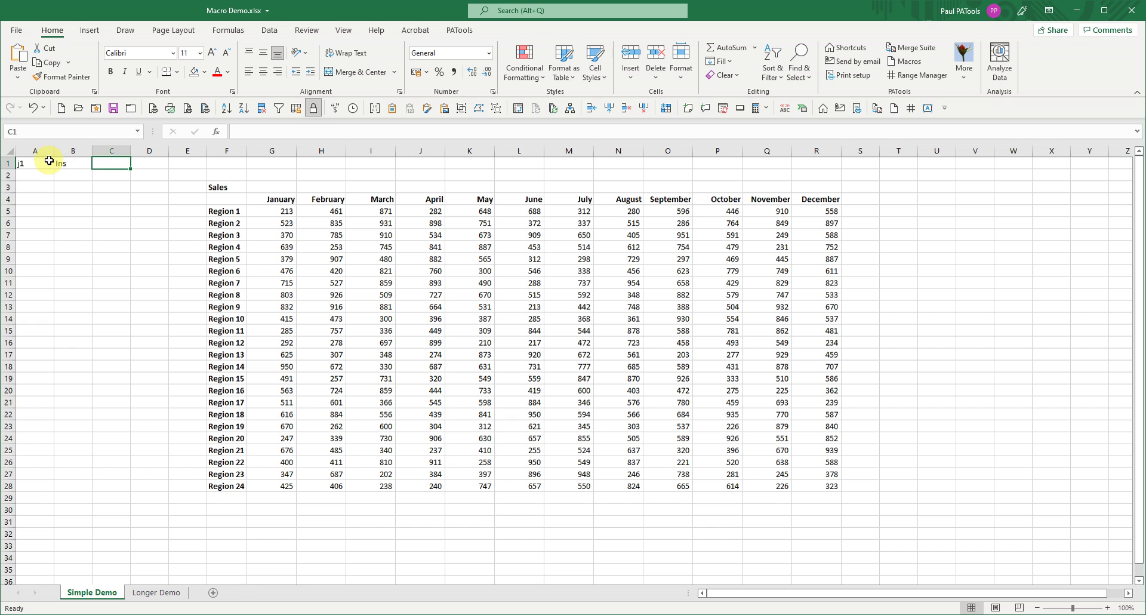
type("C")
left_click(49, 160)
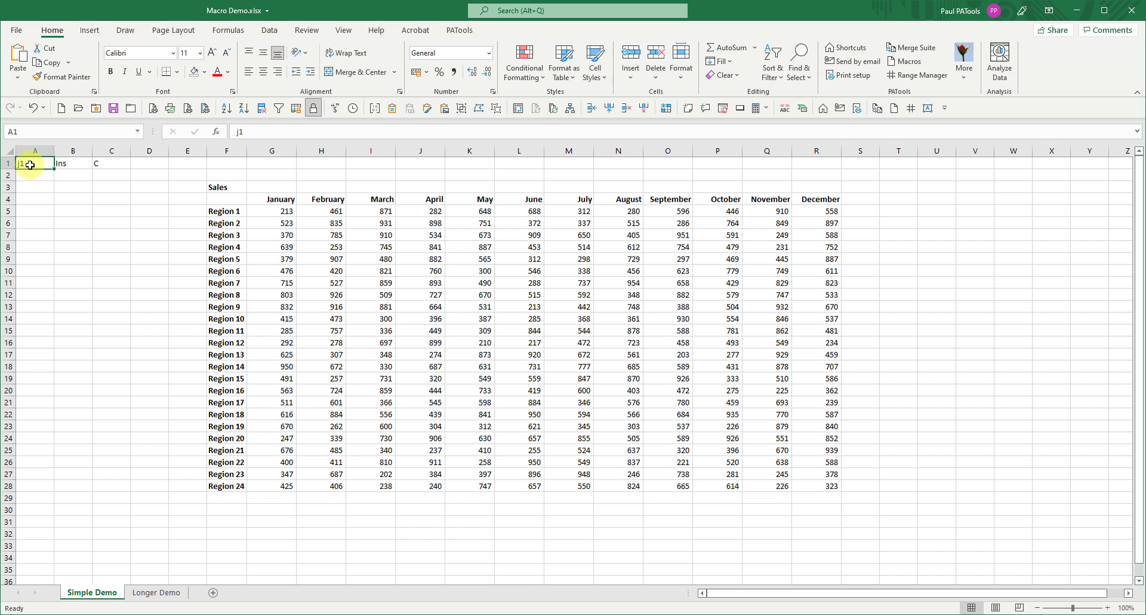
View the PATools macro list and its help option, and close the dialog
left_click(907, 63)
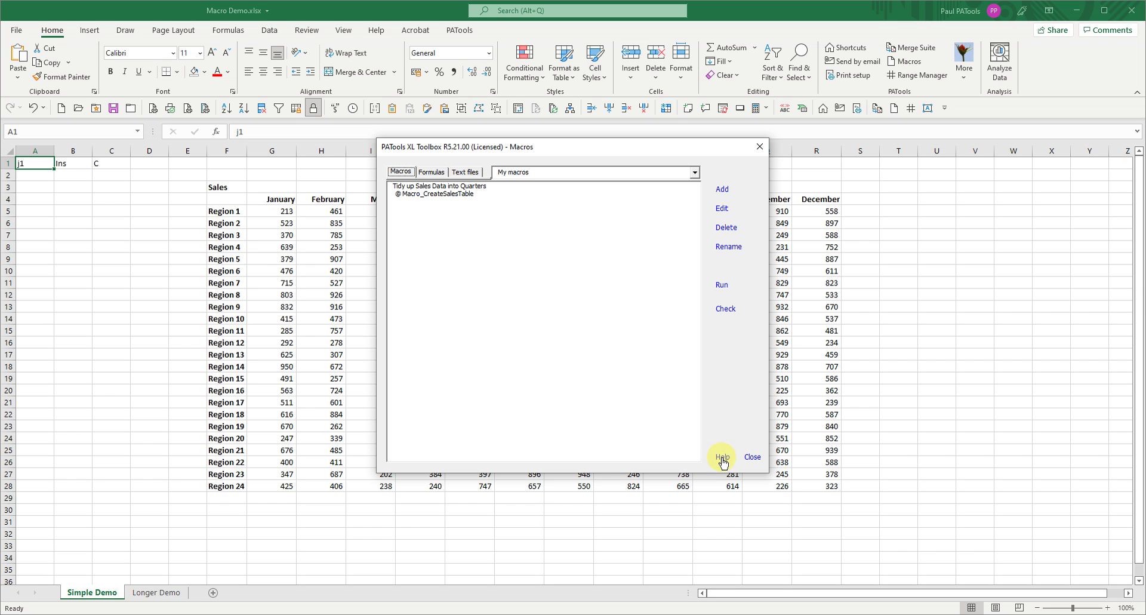
left_click(752, 457)
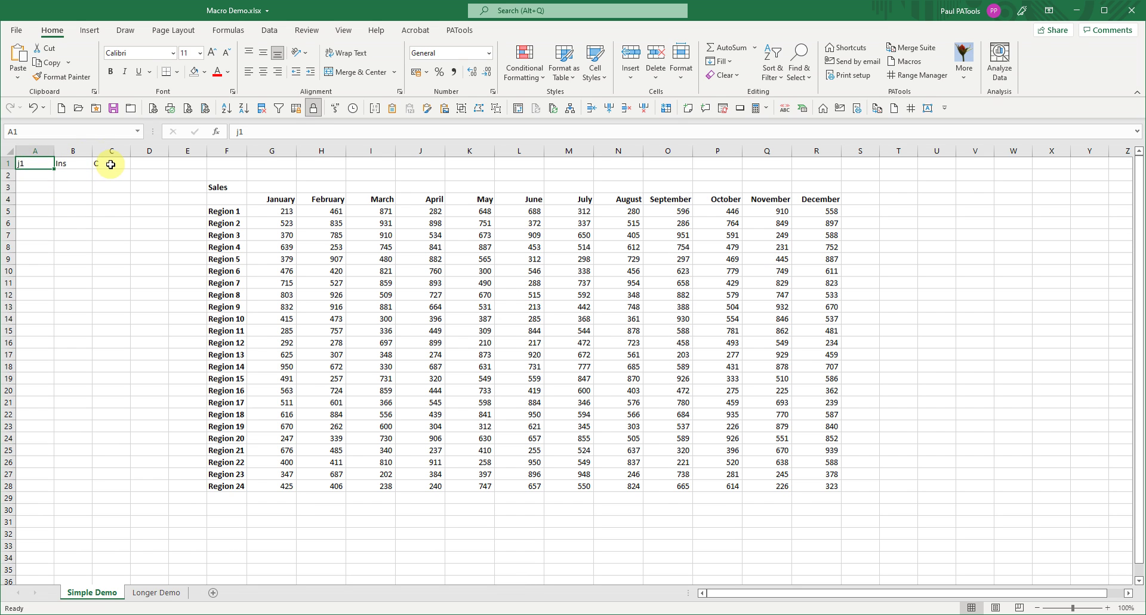
Write the second macro instruction row in A2:C2 for the July column with the values M1, INS and c
left_click(418, 199)
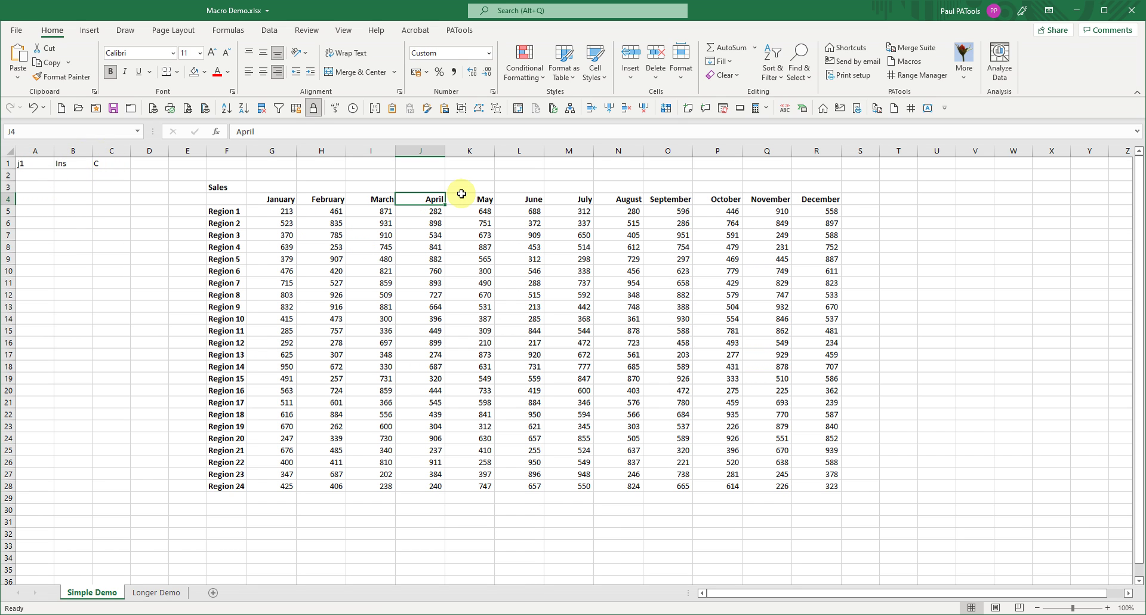
left_click(582, 200)
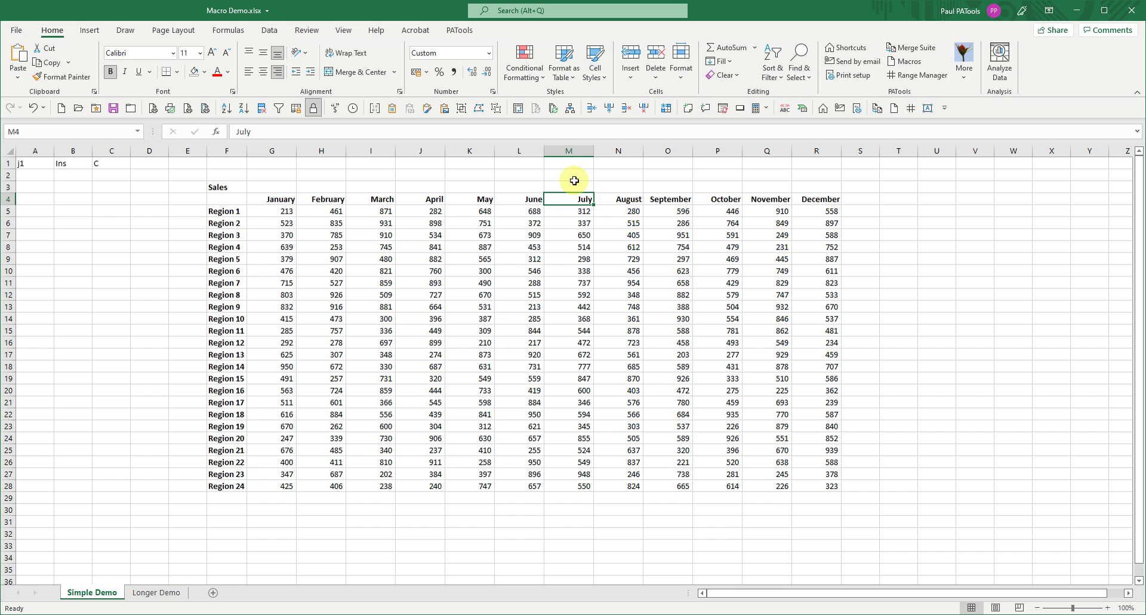
left_click(32, 174)
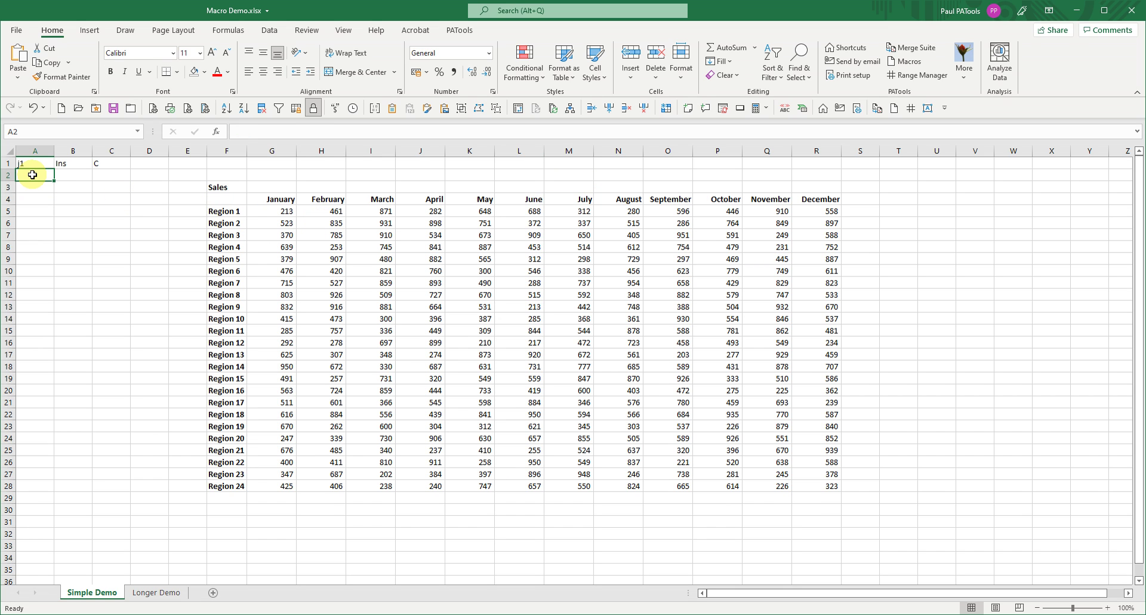
type("M1")
key("Tab")
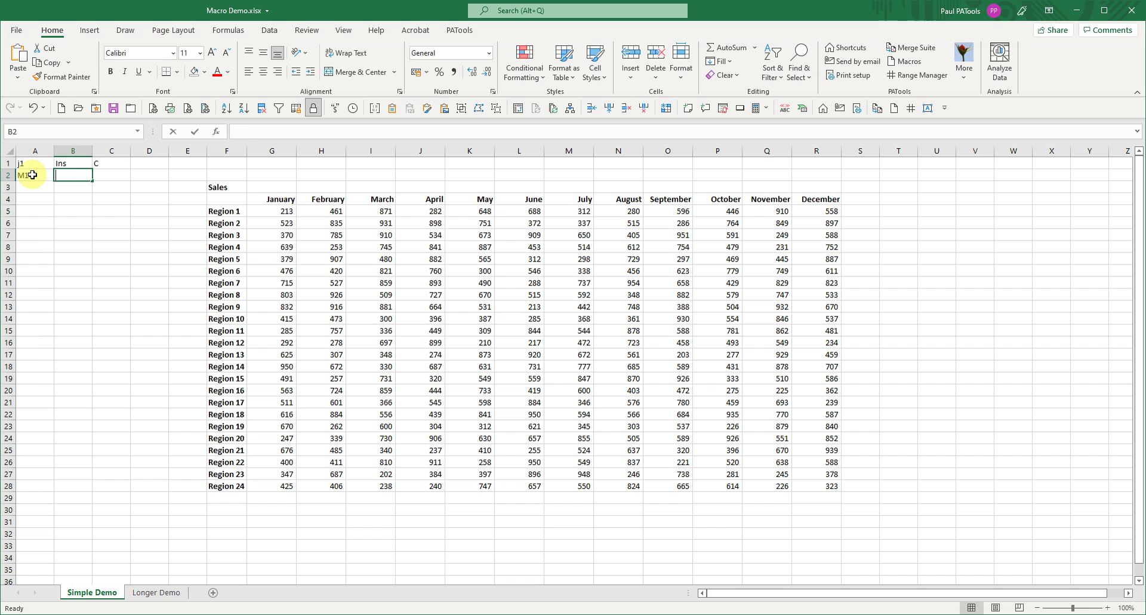
type("INS")
key("Tab")
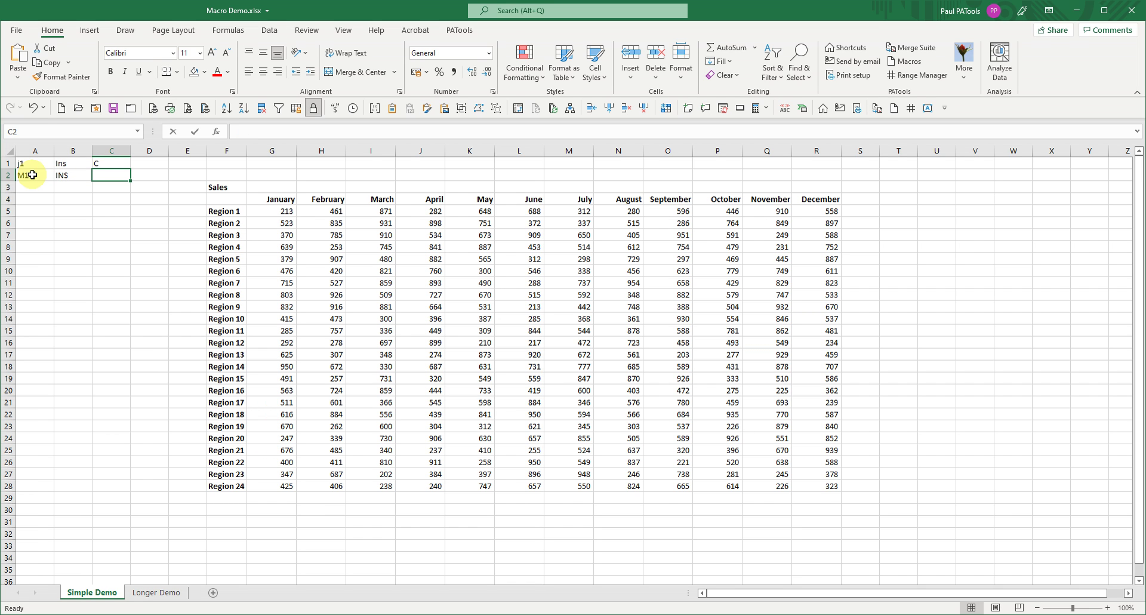
type("c")
key("Return")
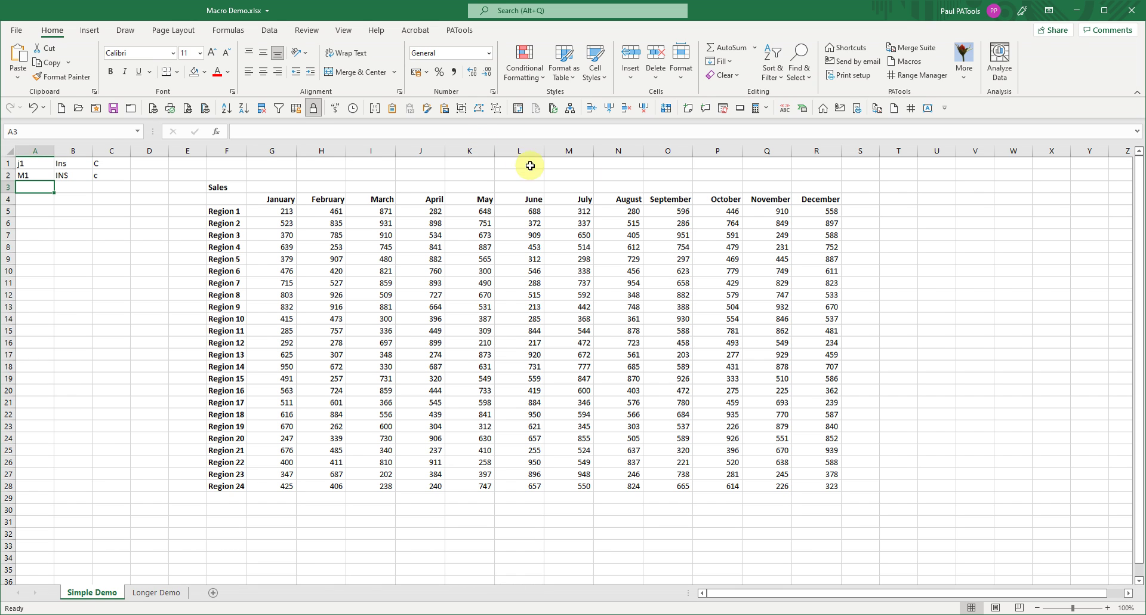
Write the third macro instruction row in A3:B3 for the October column with the values p:p and Ins
left_click(712, 198)
left_click(40, 188)
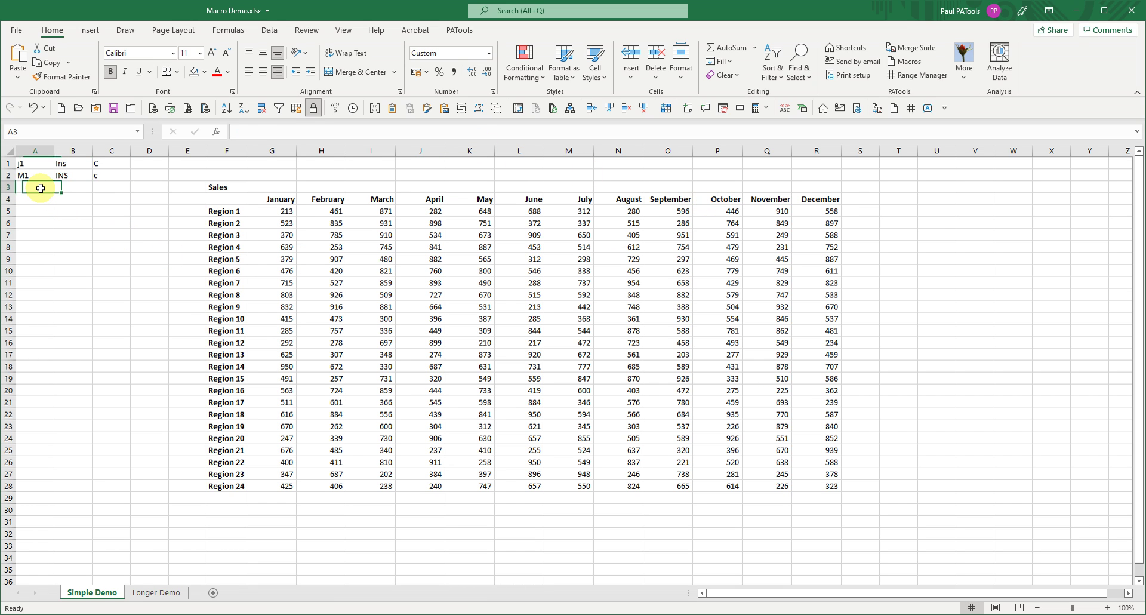
type("p:p")
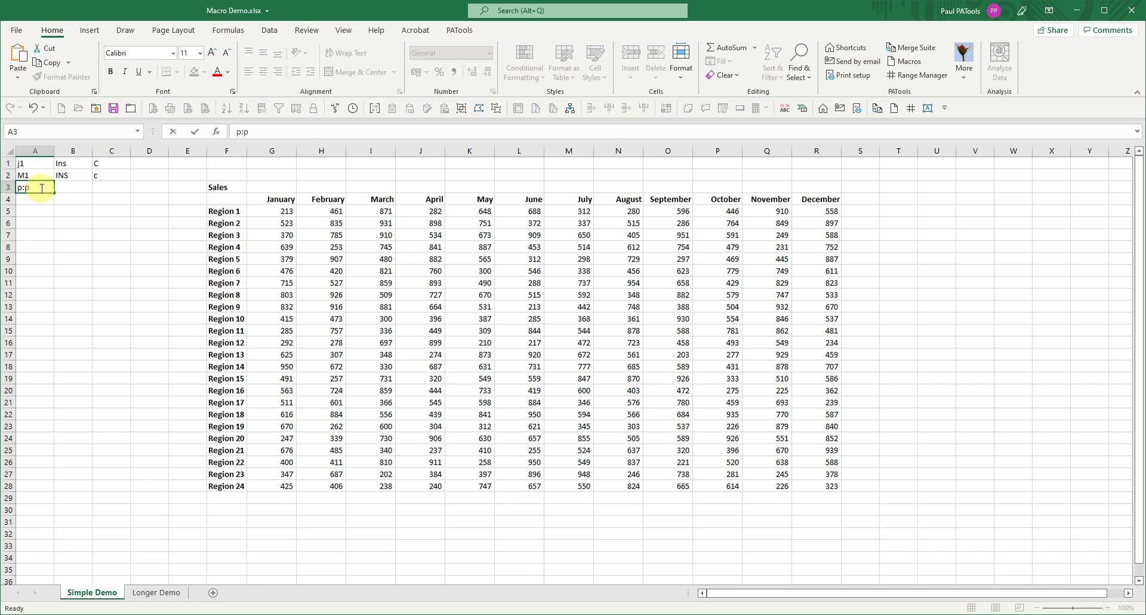
key("Tab")
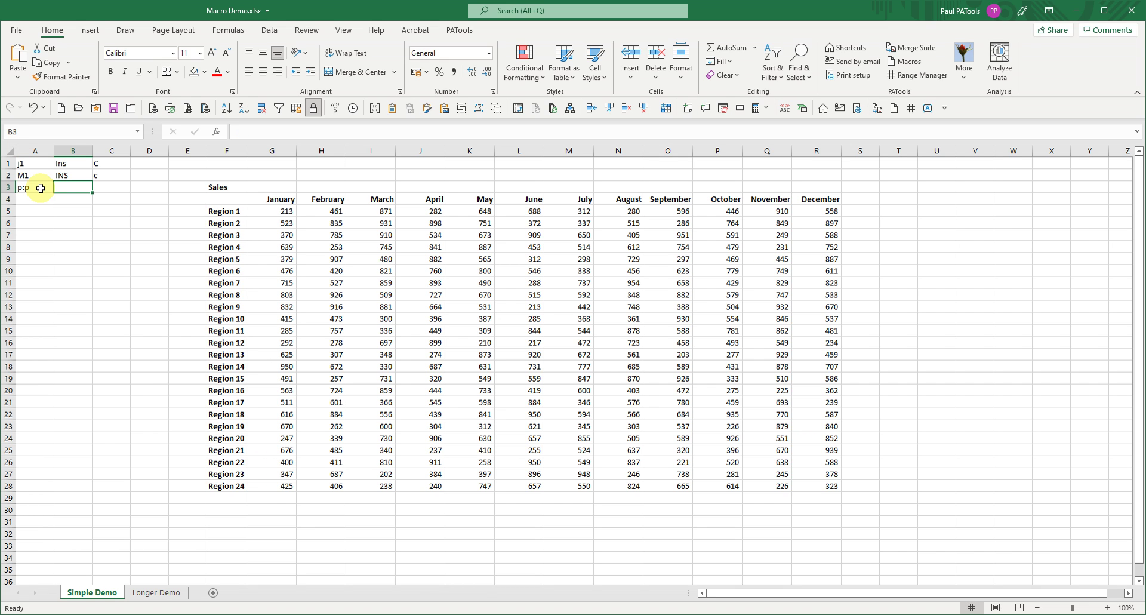
type("Ins")
key("ctrl+Return")
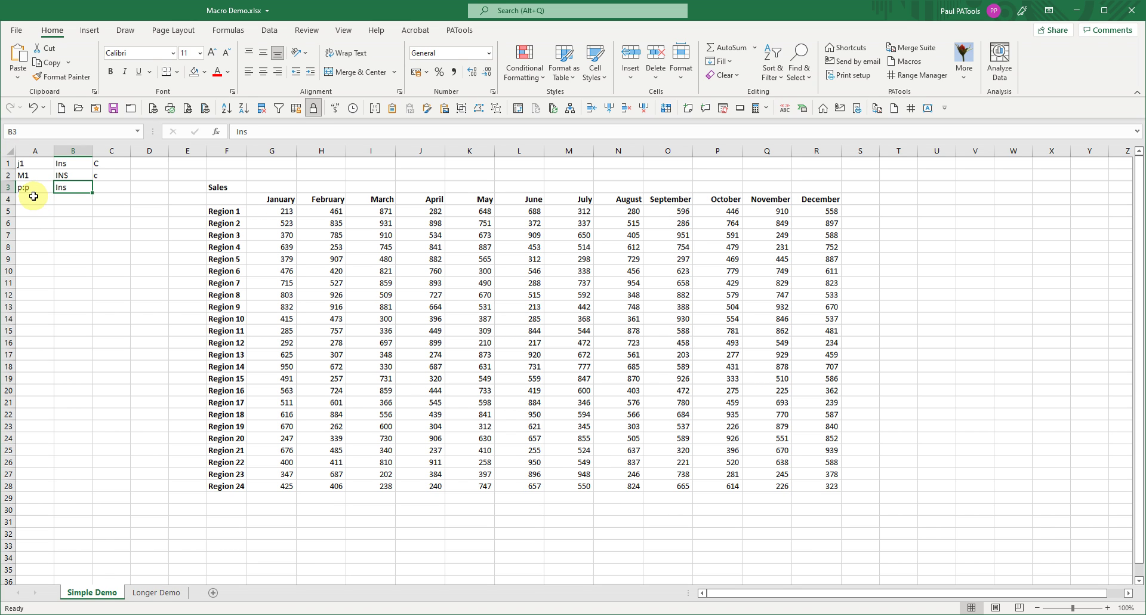
left_click(37, 190)
left_click(60, 189)
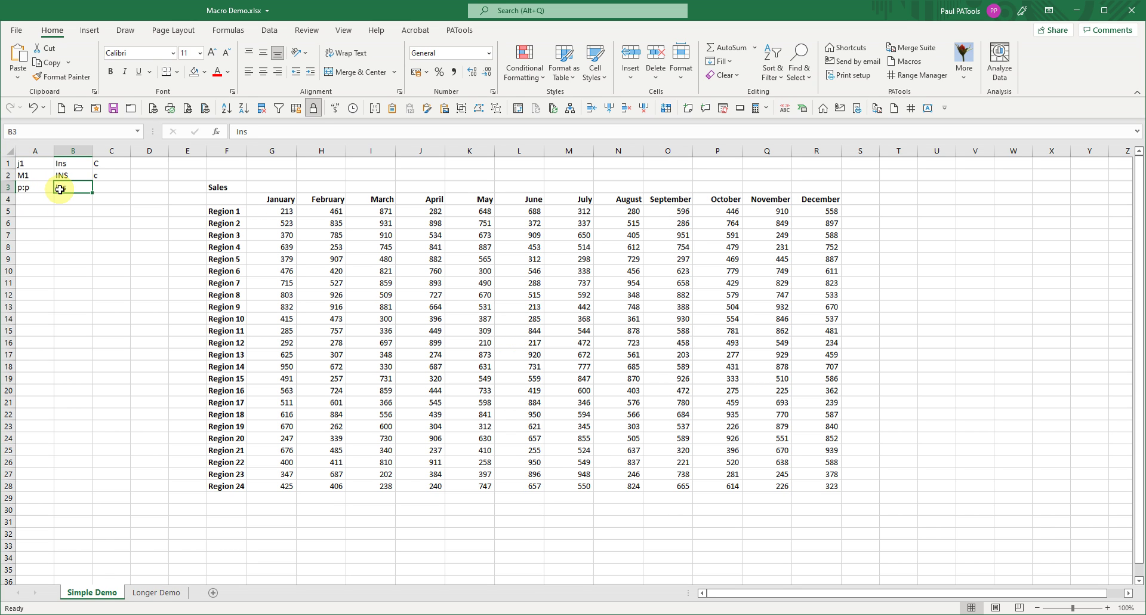
Define the name Macro_InsertColumns for cell A1, the first cell of the instruction block
left_click(28, 166)
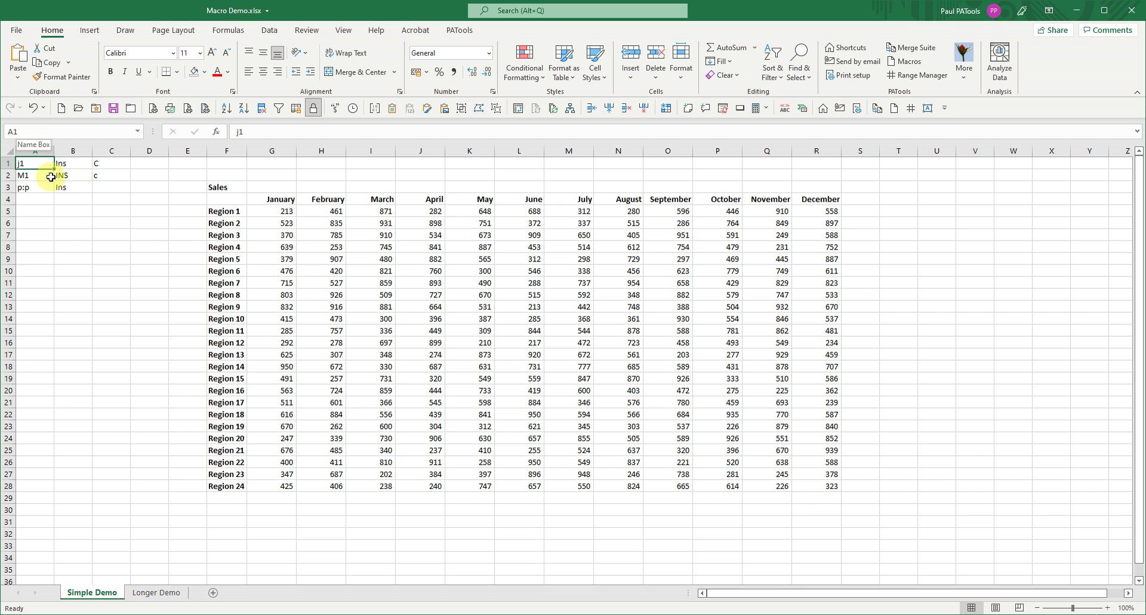
left_click_drag(33, 163, 95, 186)
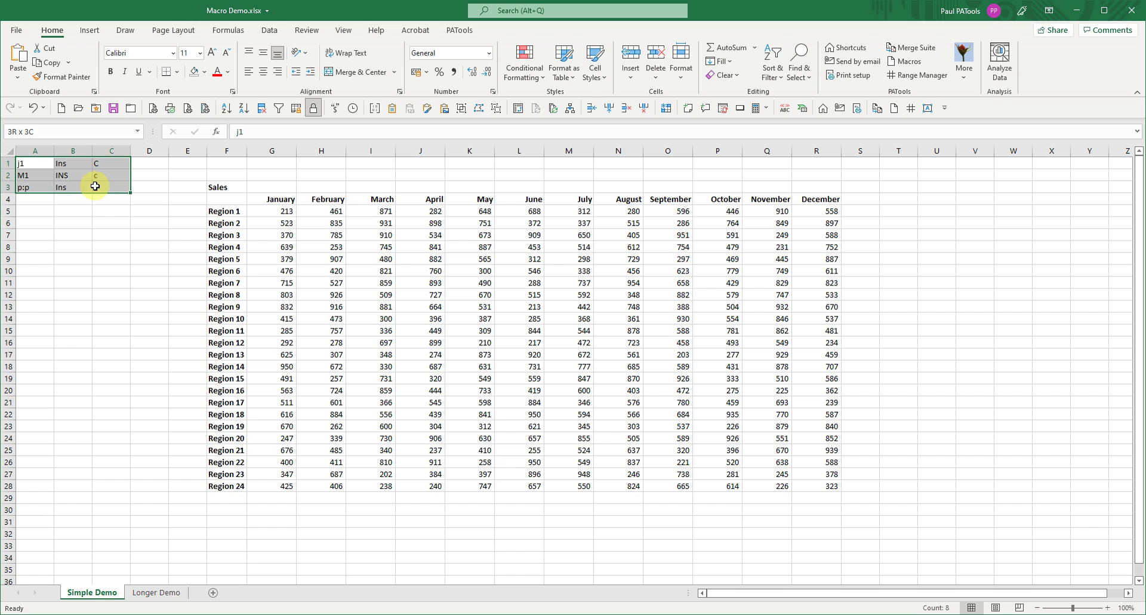
left_click(27, 165)
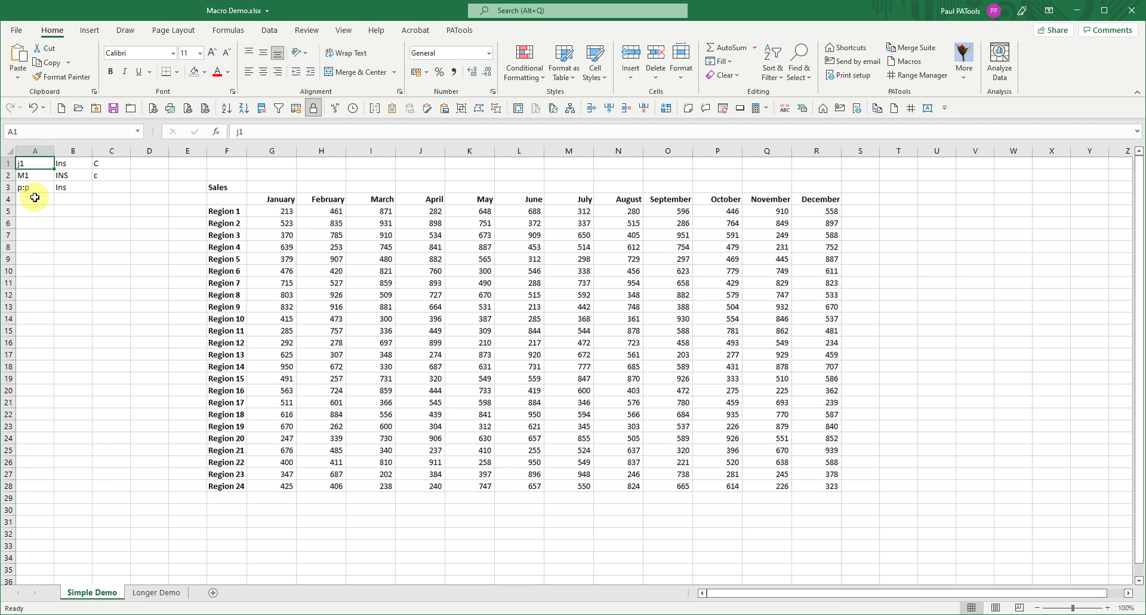
left_click_drag(34, 199, 143, 258)
left_click(39, 166)
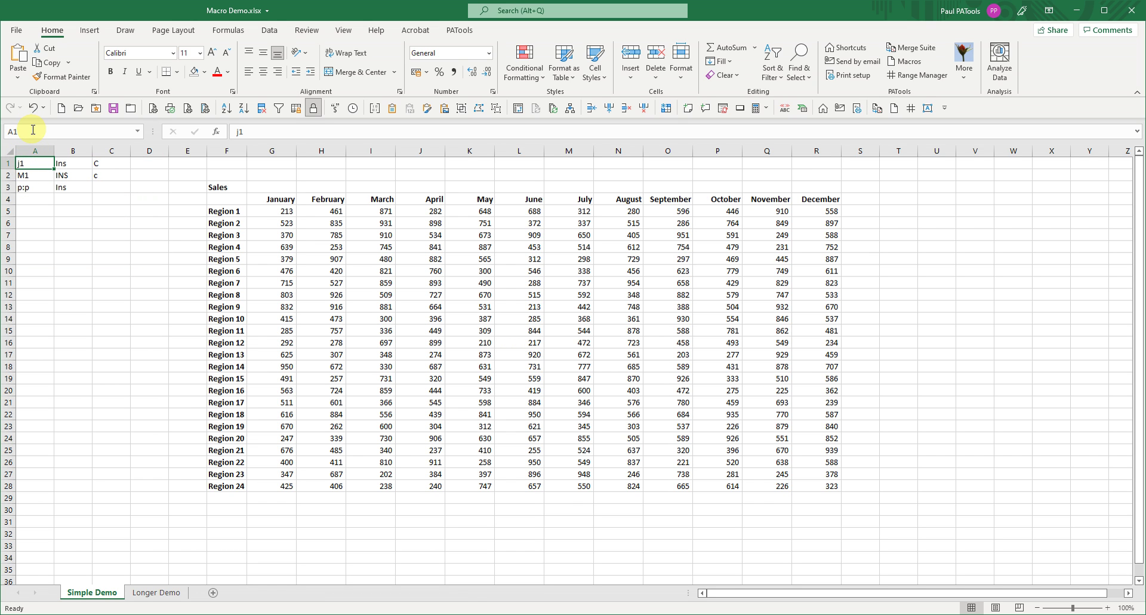
left_click(33, 130)
type("Ma")
type("cro_InsertColumns")
key("Return")
Run Macro_InsertColumns from the PATools macro list, accept the run without undo, and close the macro list
left_click(29, 177)
left_click(33, 164)
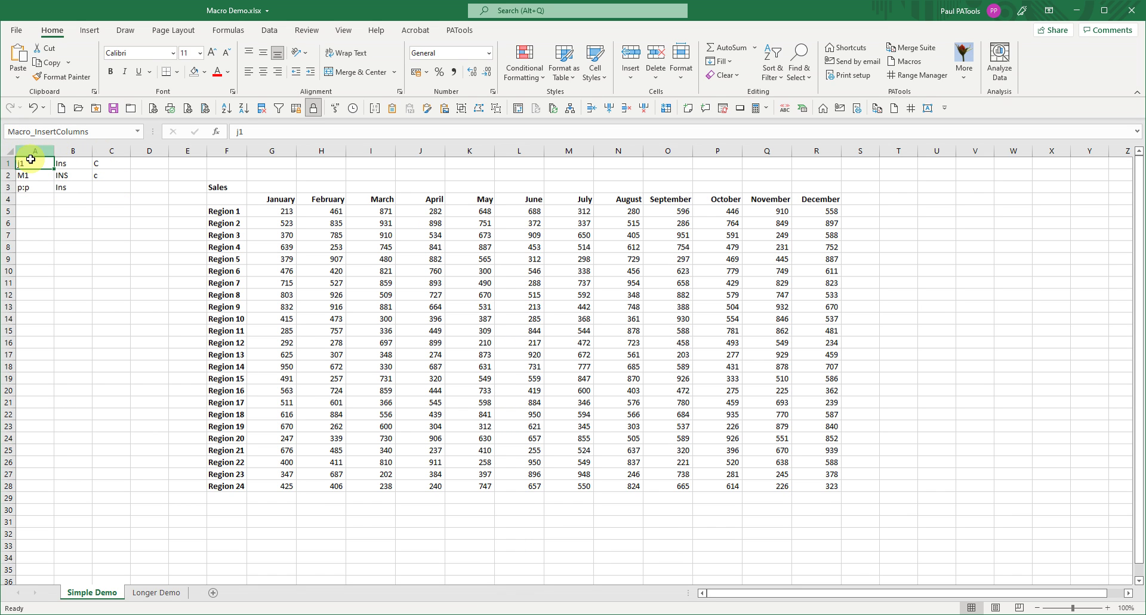
left_click(905, 61)
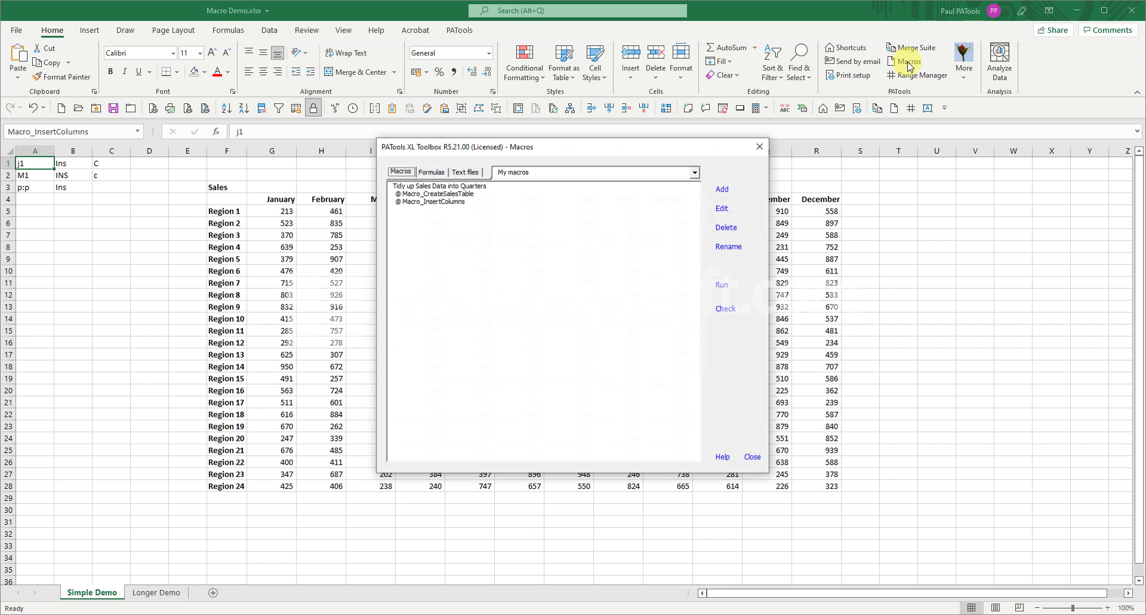
left_click(419, 202)
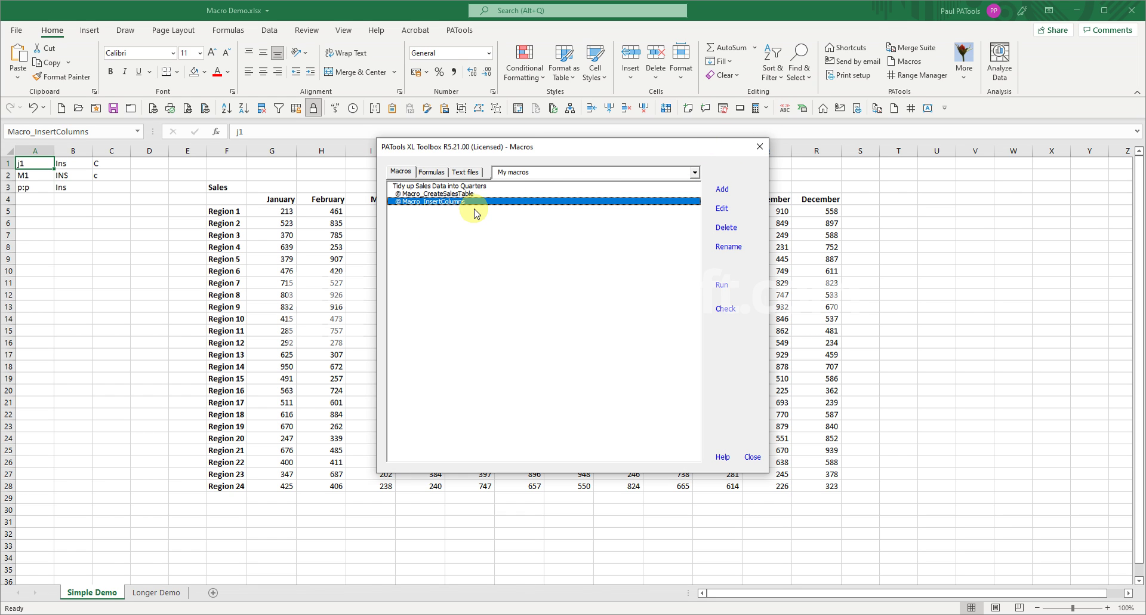
left_click(721, 286)
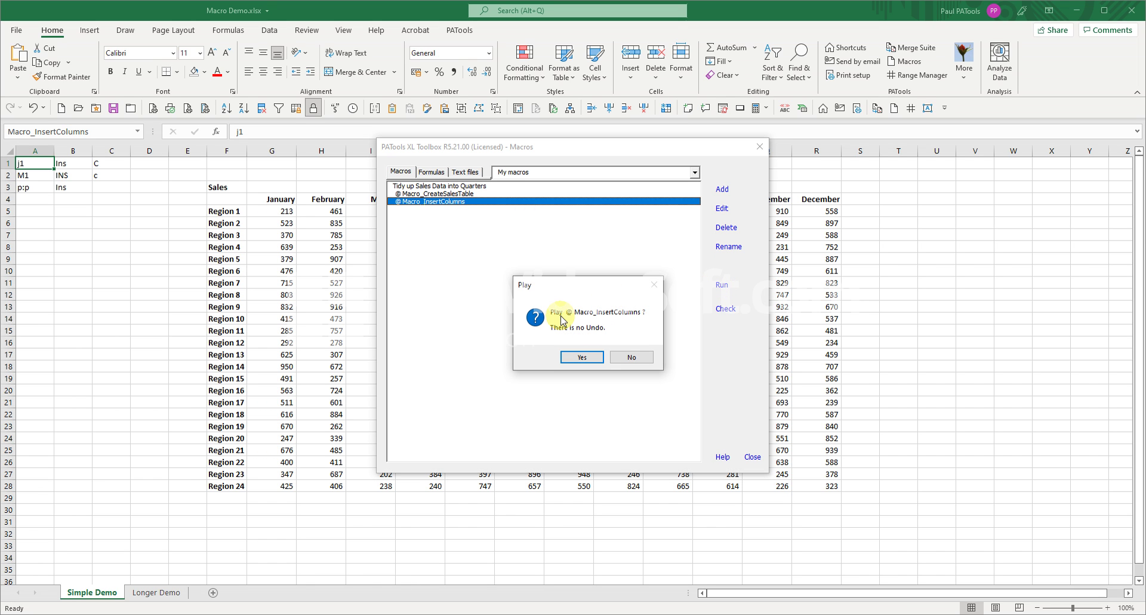
left_click(582, 357)
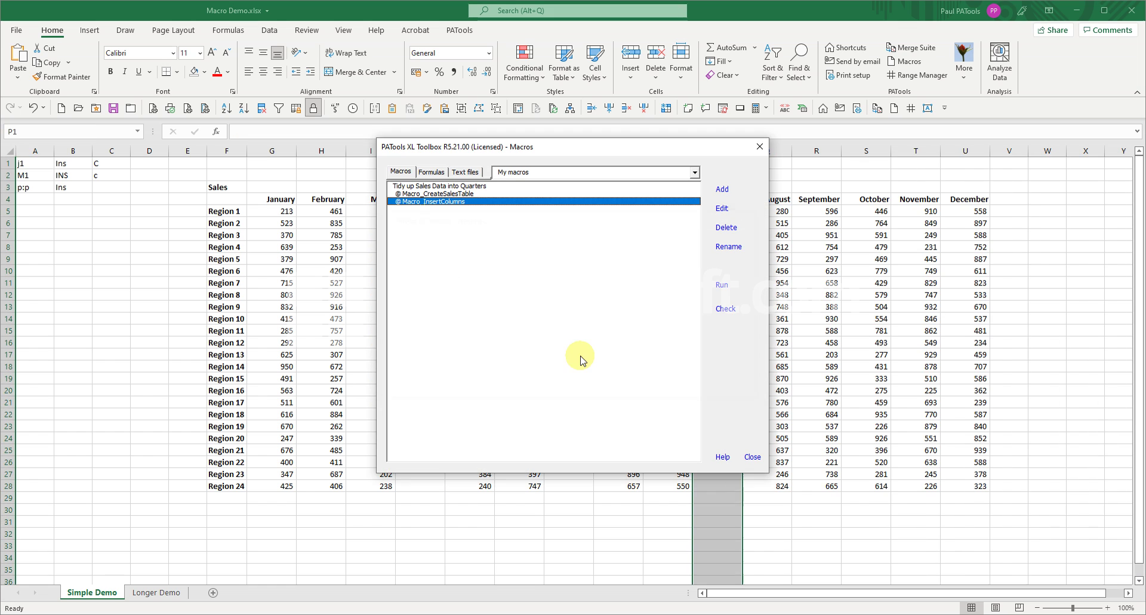
left_click(752, 457)
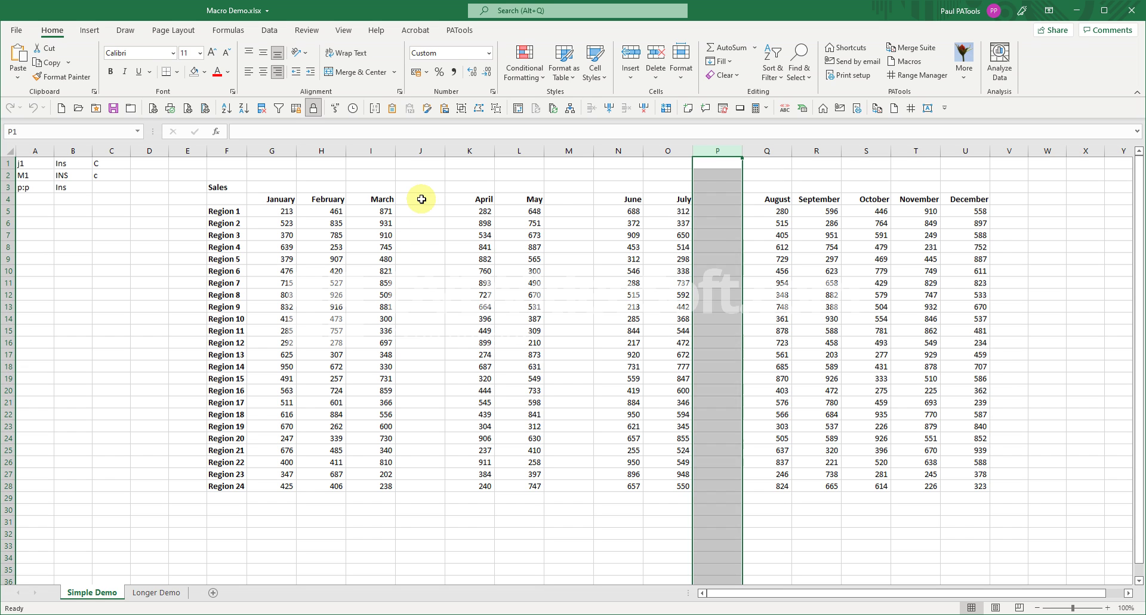
Delete the inserted blank columns P, M and J from the sales table
key("Down")
key("Down")
key("Down")
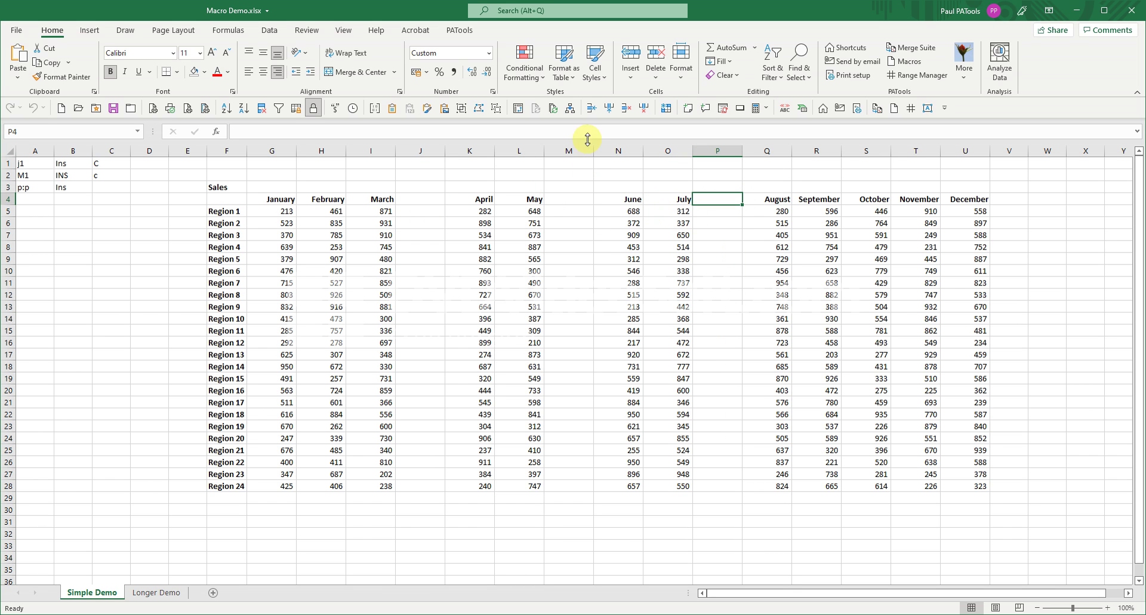
left_click(644, 108)
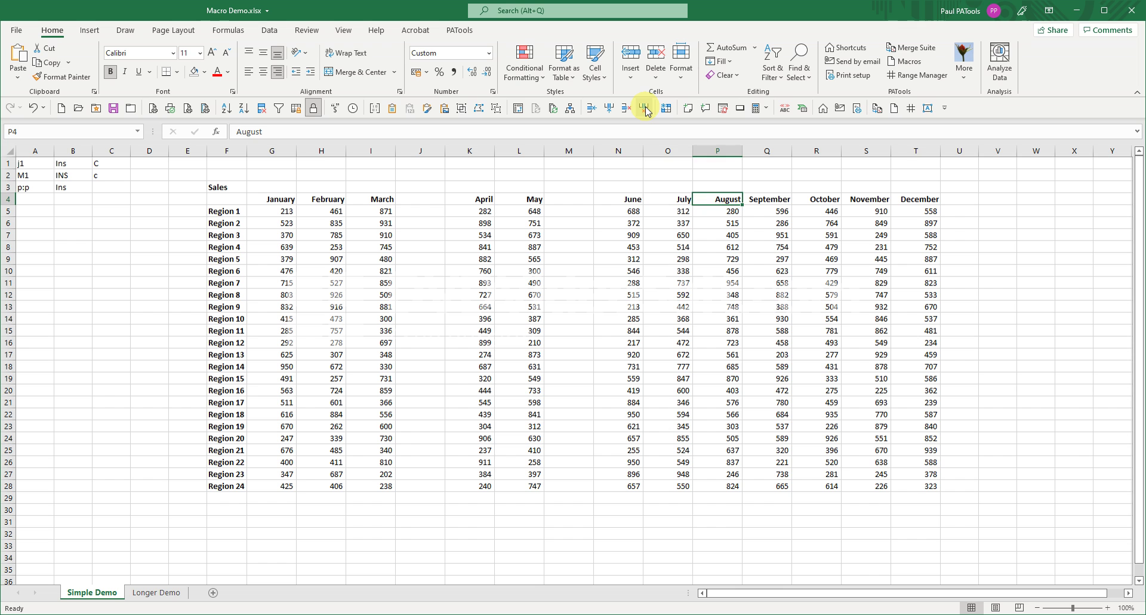
key("Left")
key("Left")
key("Left")
left_click(644, 109)
key("Left")
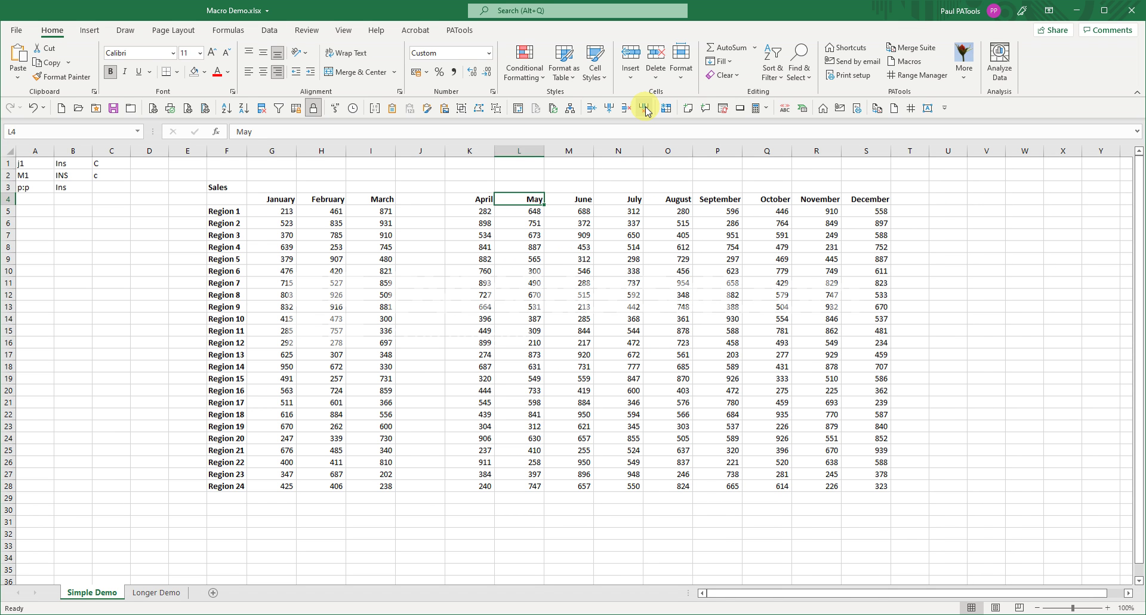
key("Left")
key("Left")
left_click(644, 109)
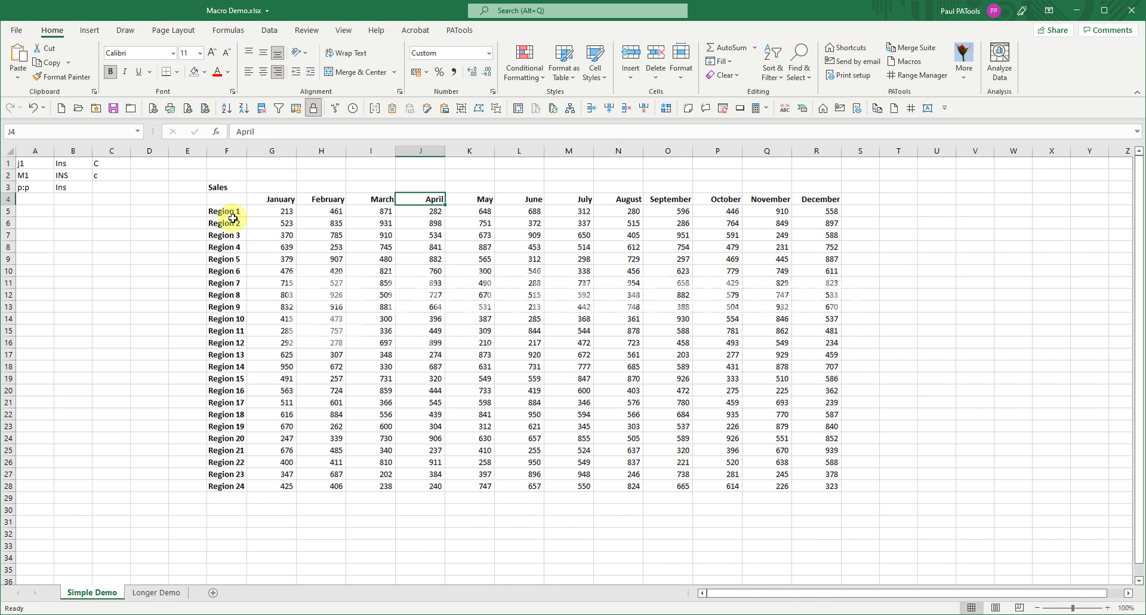
Insert a blank column before April and set the July instruction's reference in A2 to N1
left_click(609, 108)
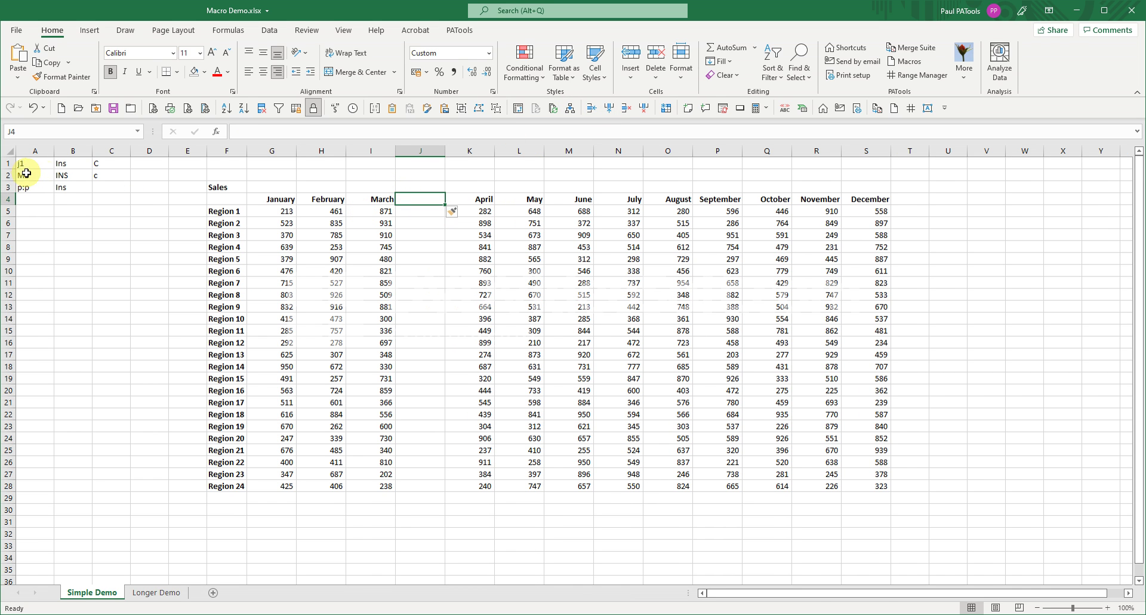
left_click(625, 200)
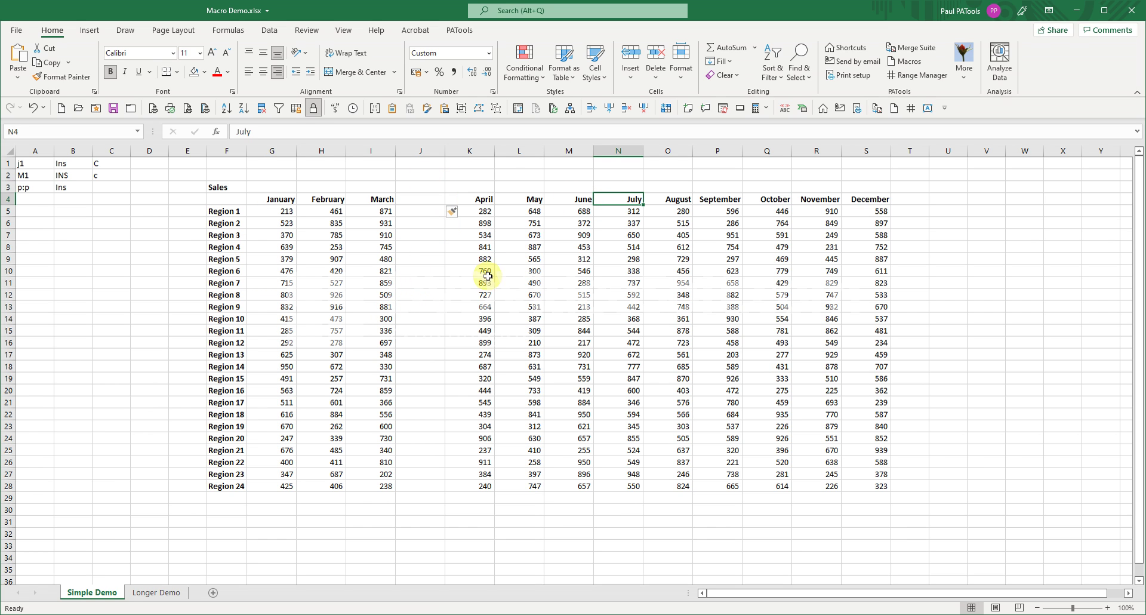
left_click(34, 178)
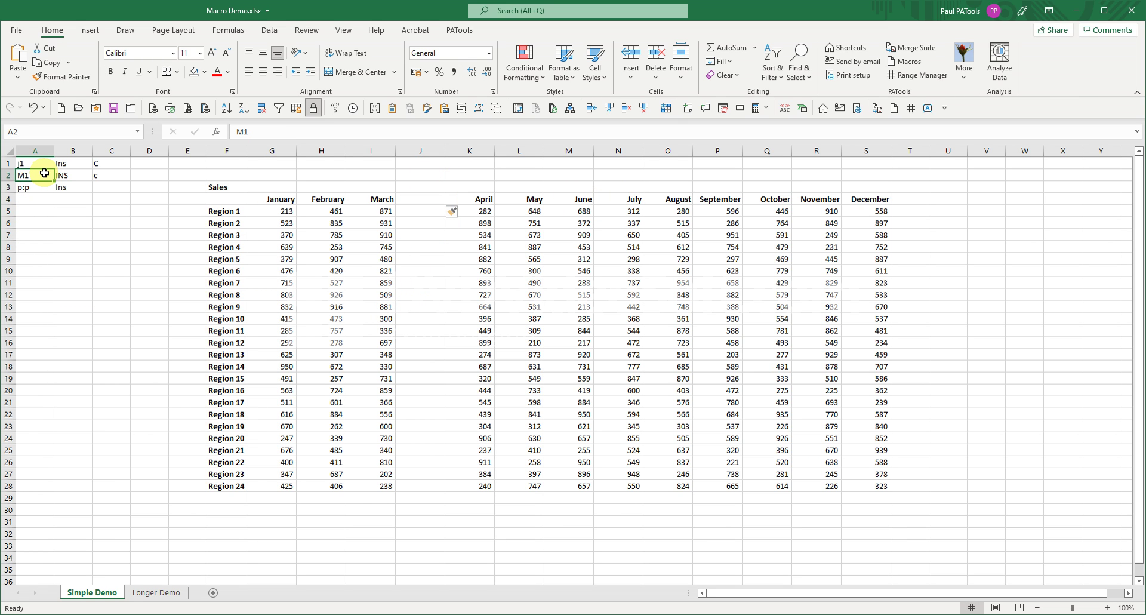
type("N1")
key("Return")
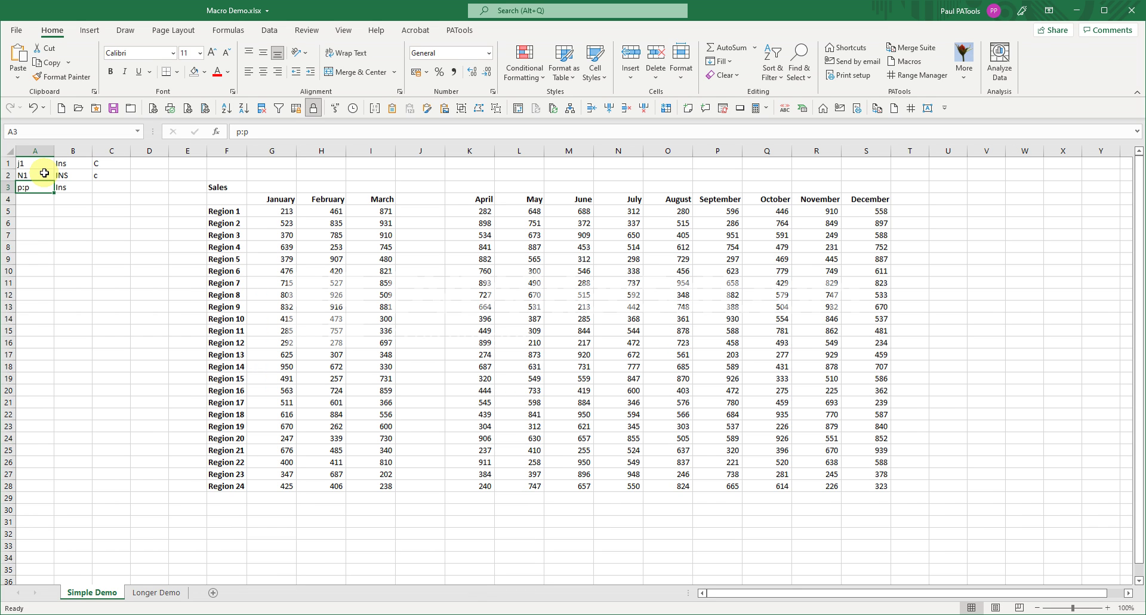
Insert a blank column before July and set the October instruction's reference in A3 to r:r
left_click(636, 204)
left_click(610, 108)
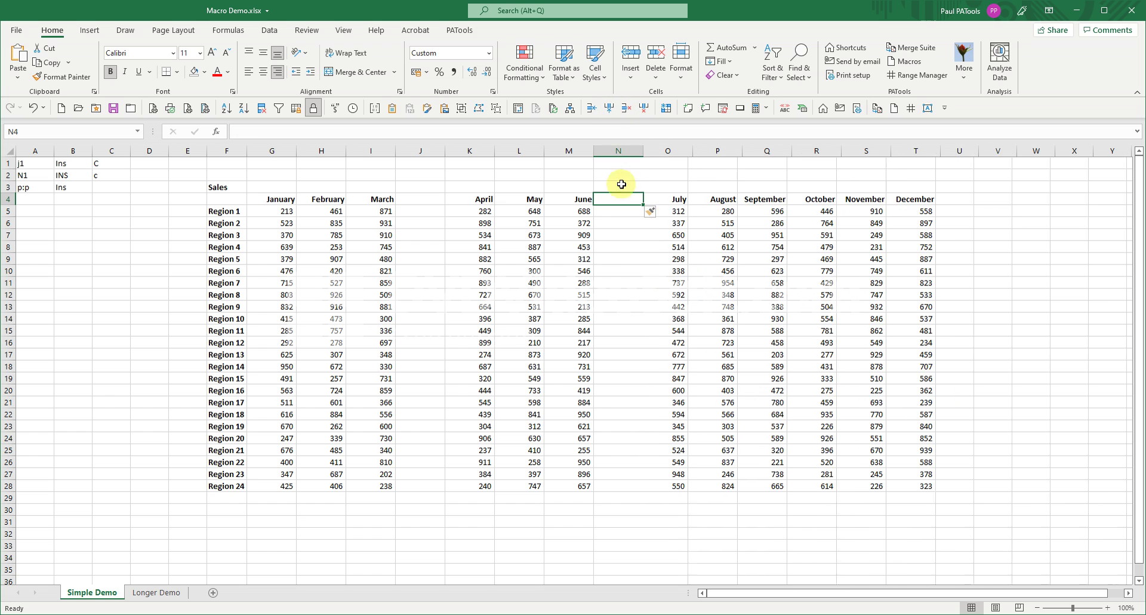
left_click(823, 199)
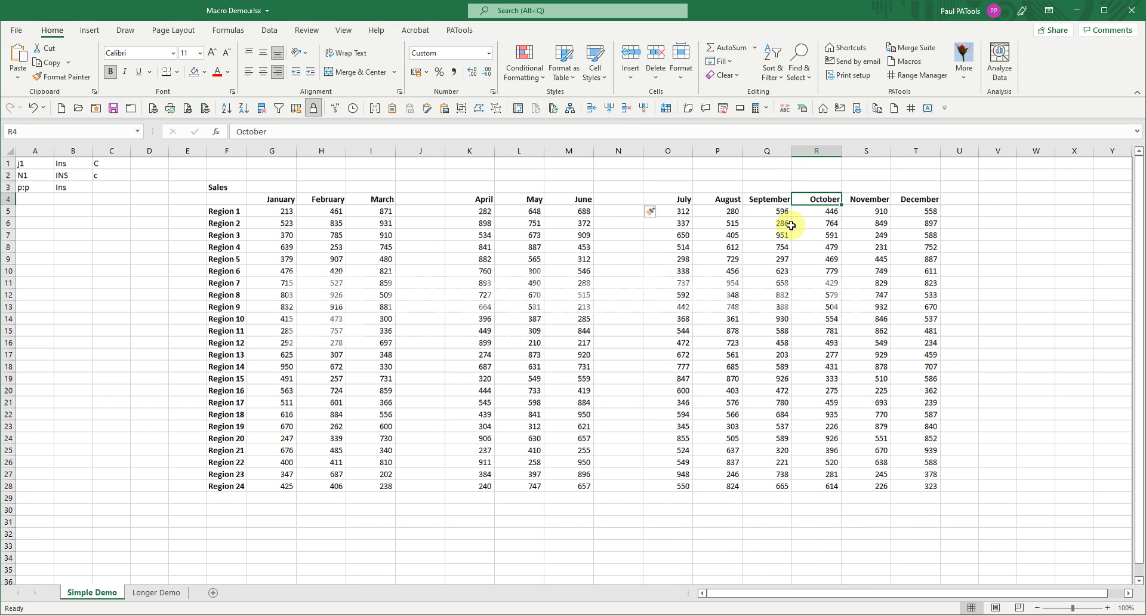
left_click(36, 188)
type("r")
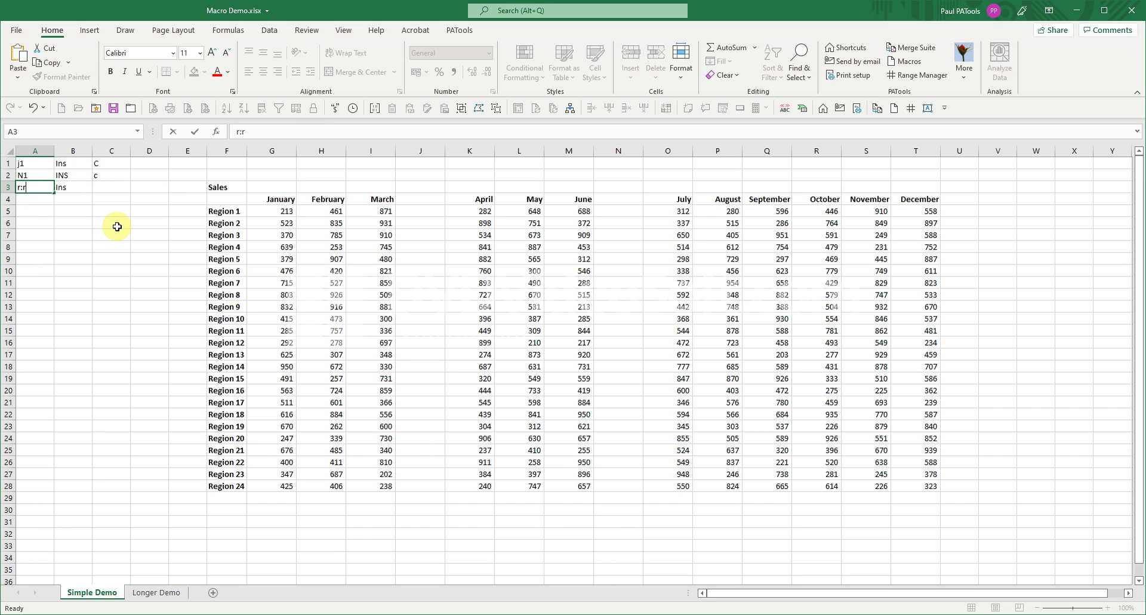
type(":r")
key("ctrl+Return")
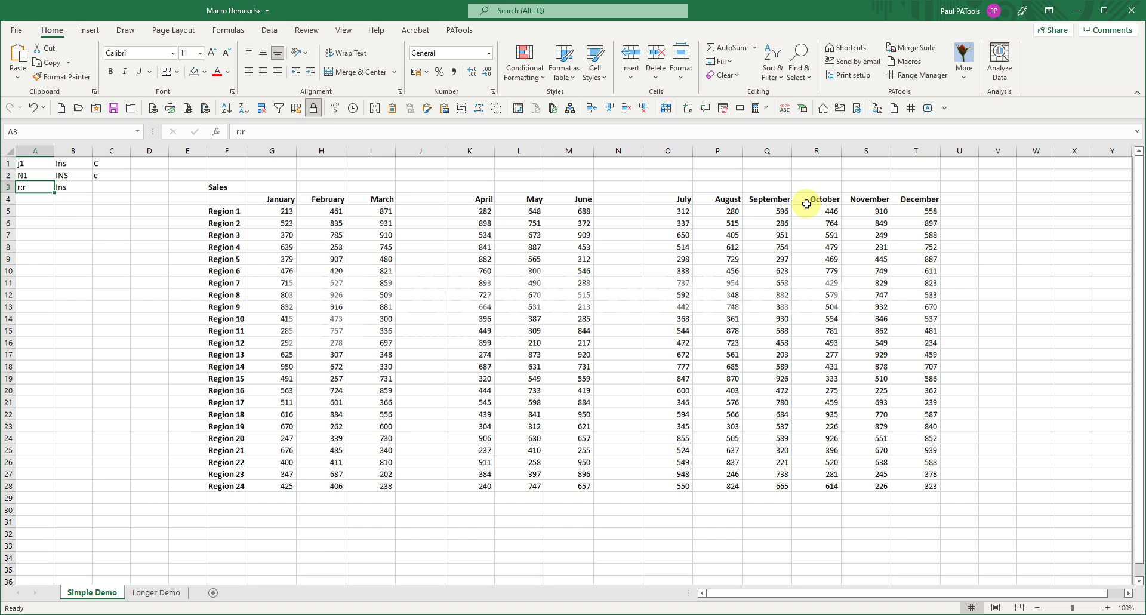
Set the July instruction's cell reference in A2 to N28
left_click(33, 173)
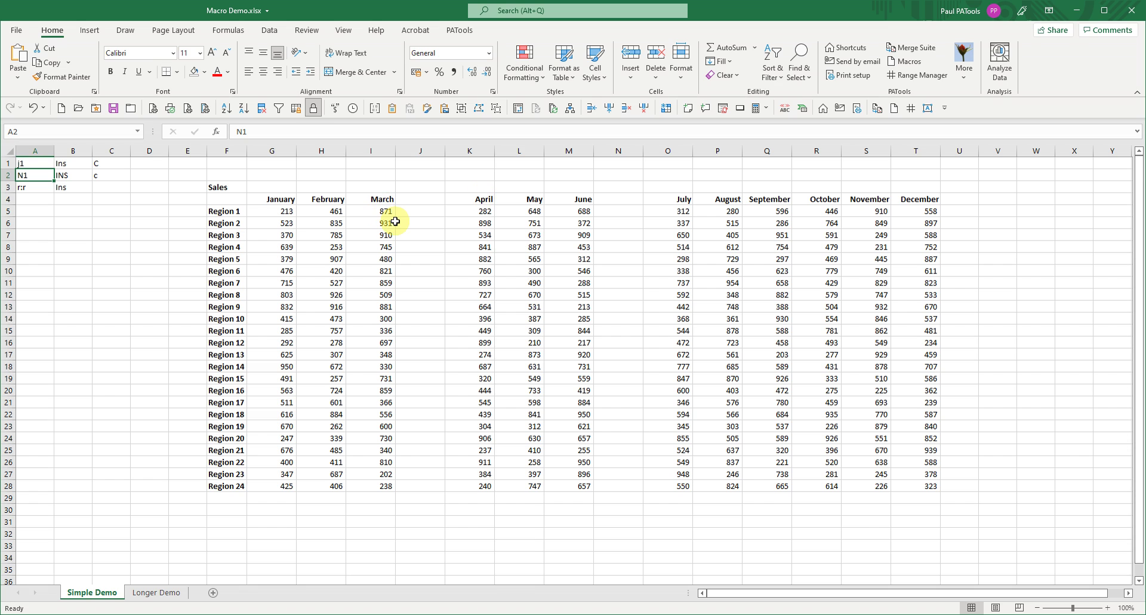
type("N")
key("ctrl+Return")
left_click(77, 177)
left_click(27, 176)
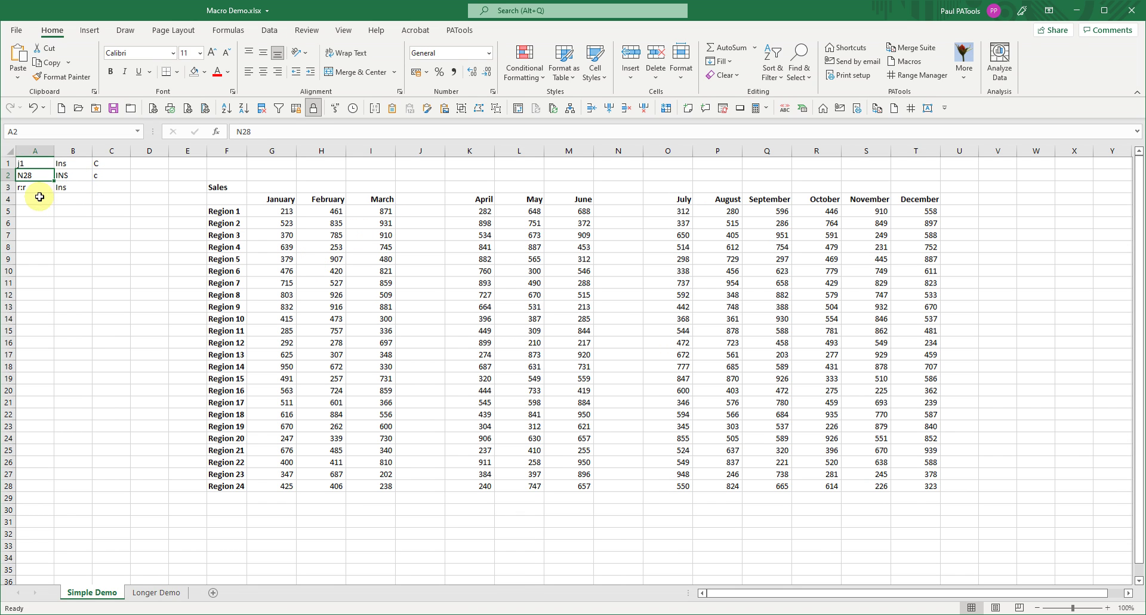
Delete the blank columns before July and April from the sales table
left_click(25, 163)
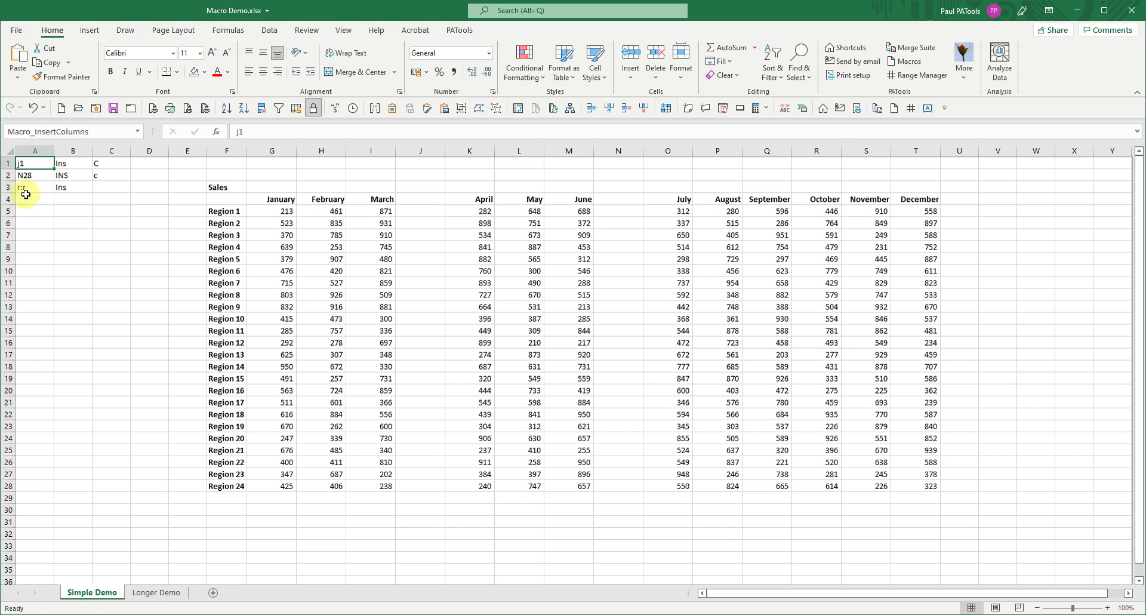
left_click(614, 223)
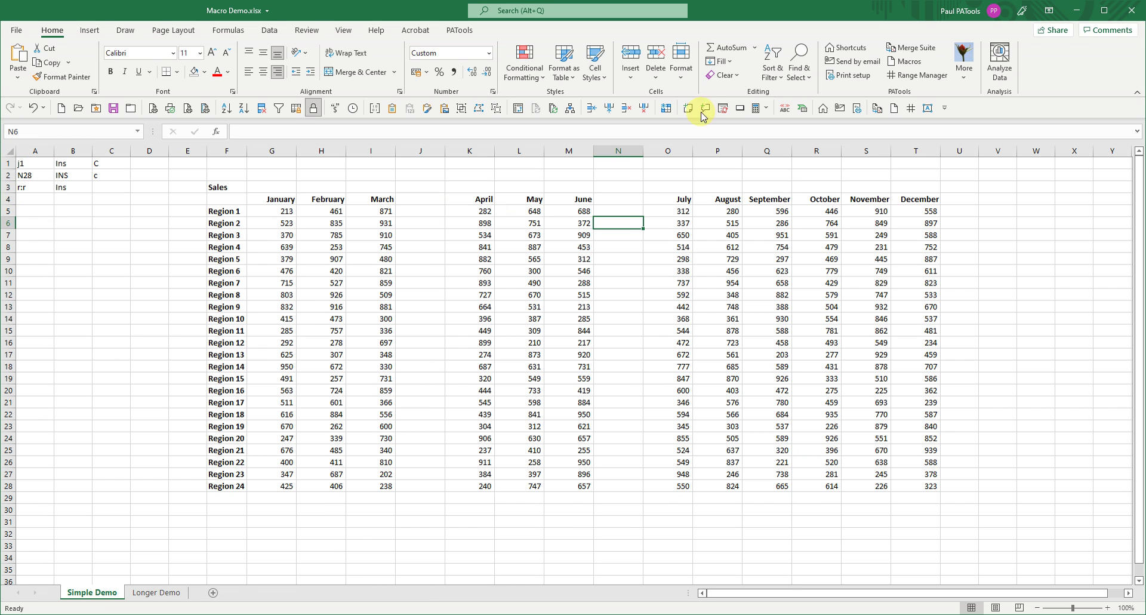
left_click(644, 109)
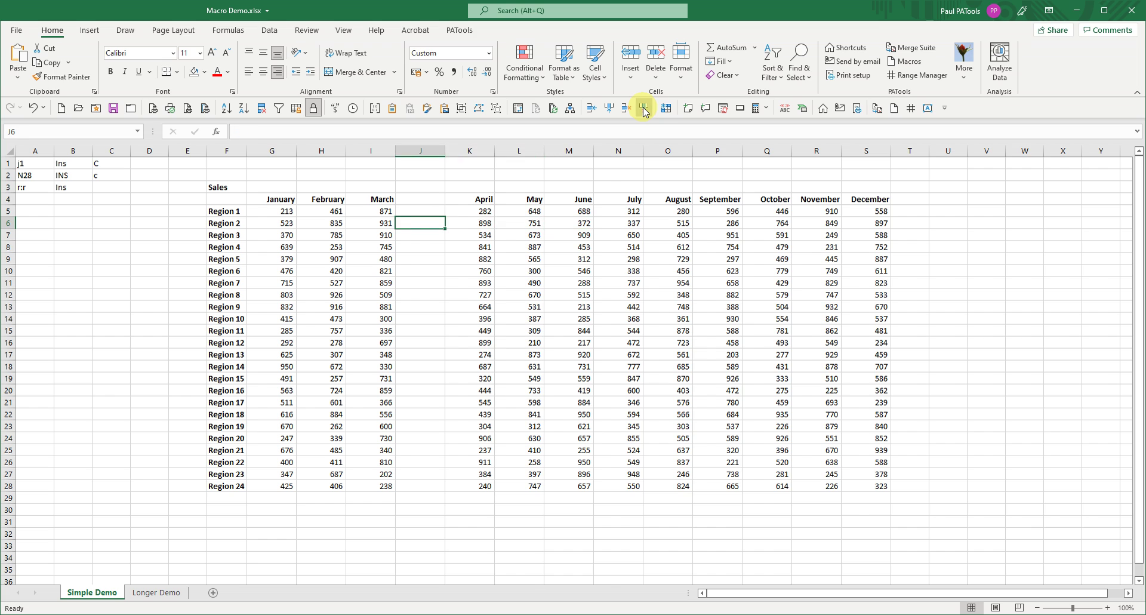
Run the corrected Macro_InsertColumns from the PATools macro list, close the list, and check the blank columns in the sales table
left_click(24, 163)
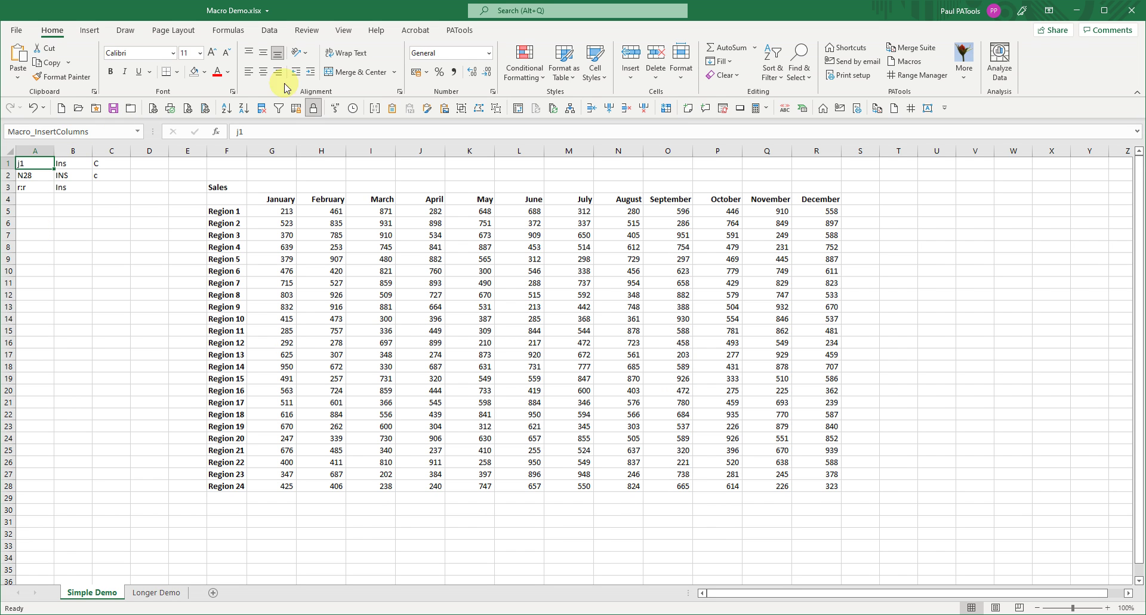
left_click(904, 62)
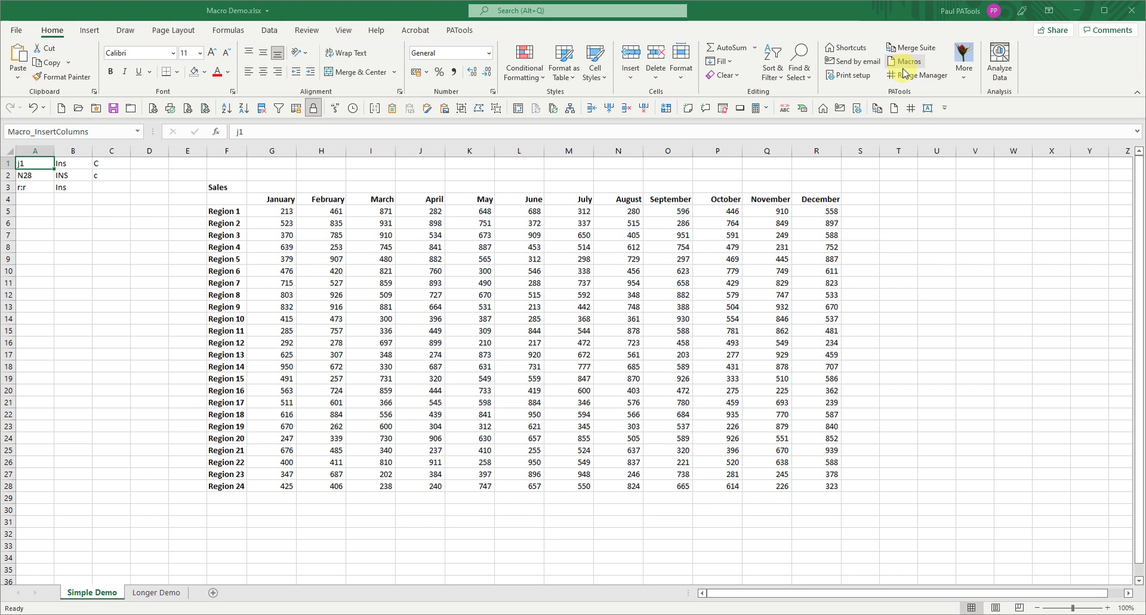
left_click(432, 201)
double_click(433, 203)
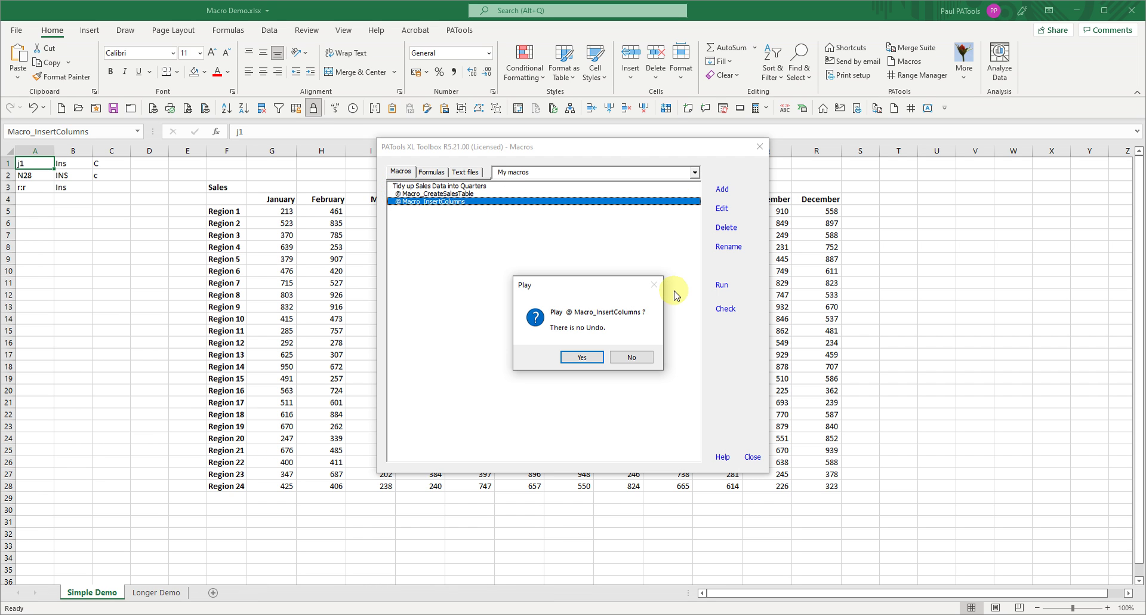
left_click(582, 357)
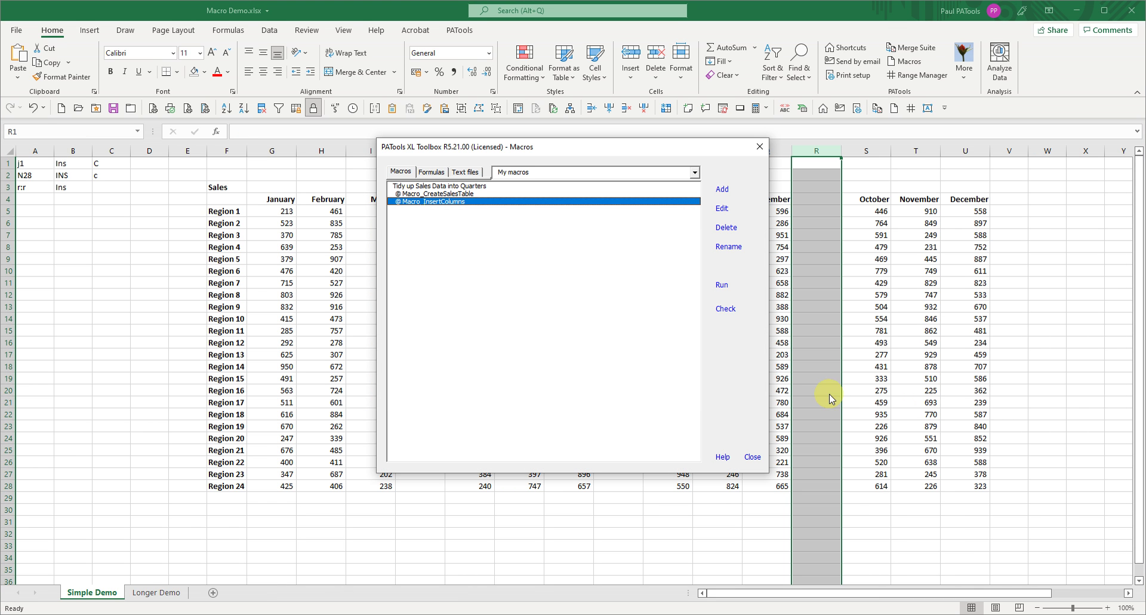
left_click(752, 458)
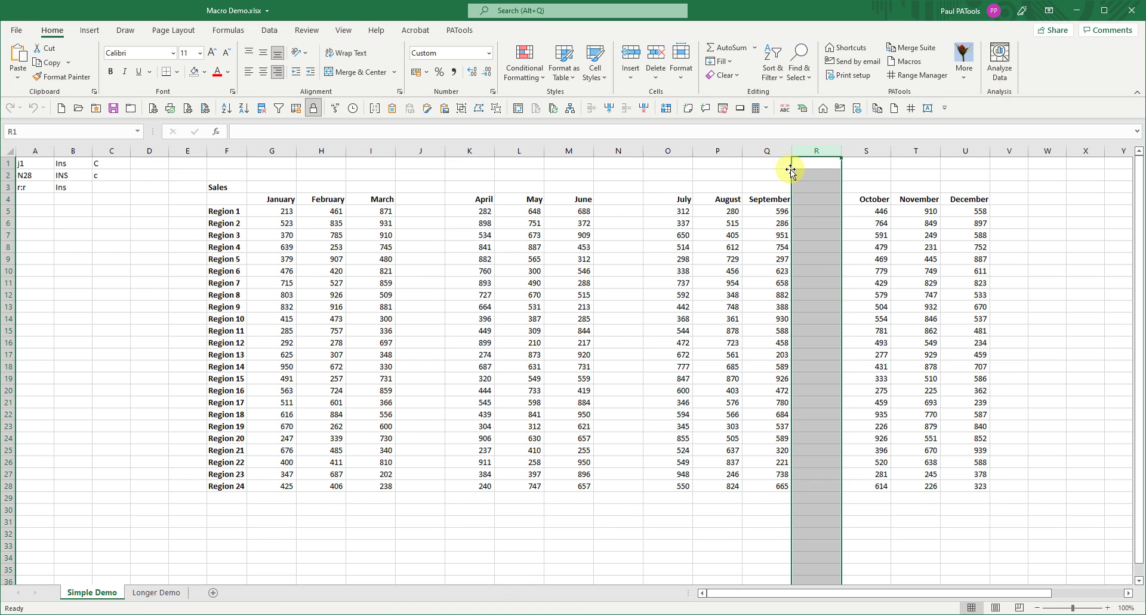
left_click(824, 215)
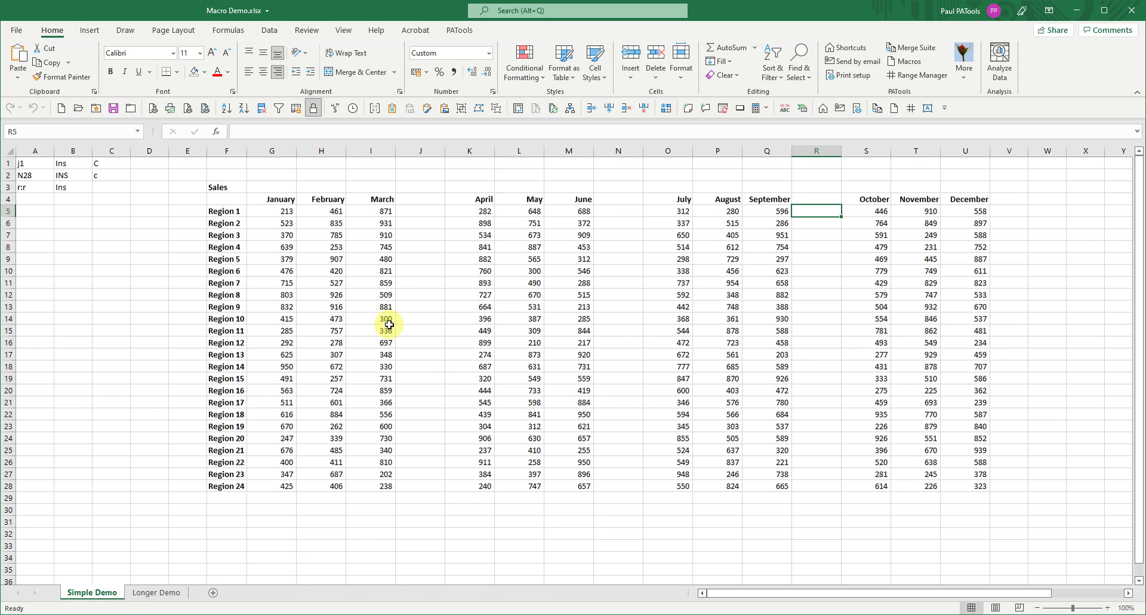
left_click(420, 201)
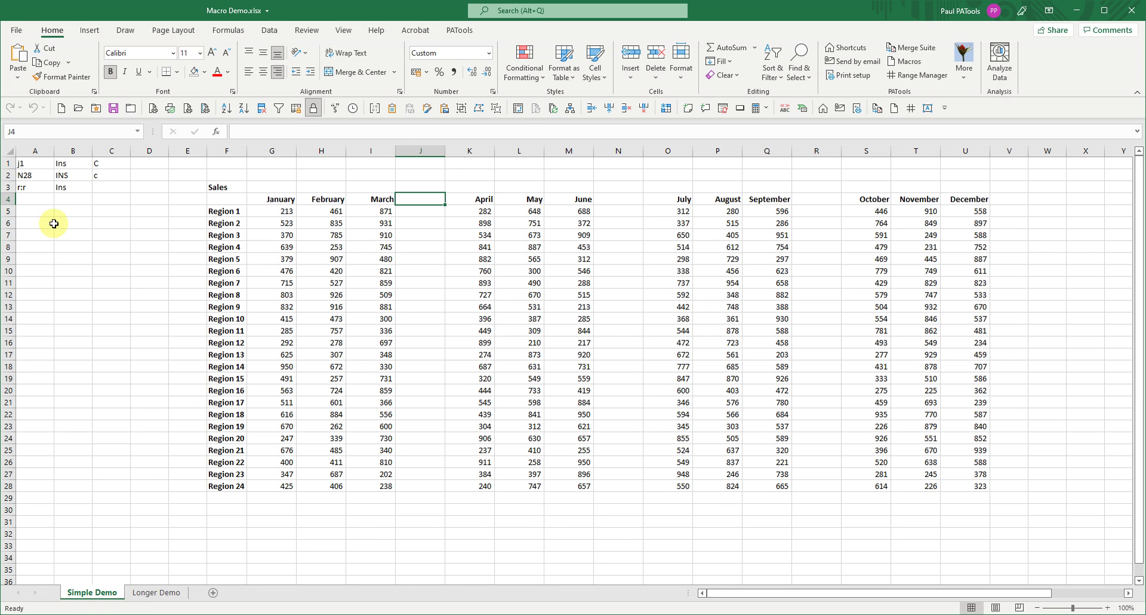
Enter a semicolon in A4, directly beneath the last macro instruction row
left_click(31, 200)
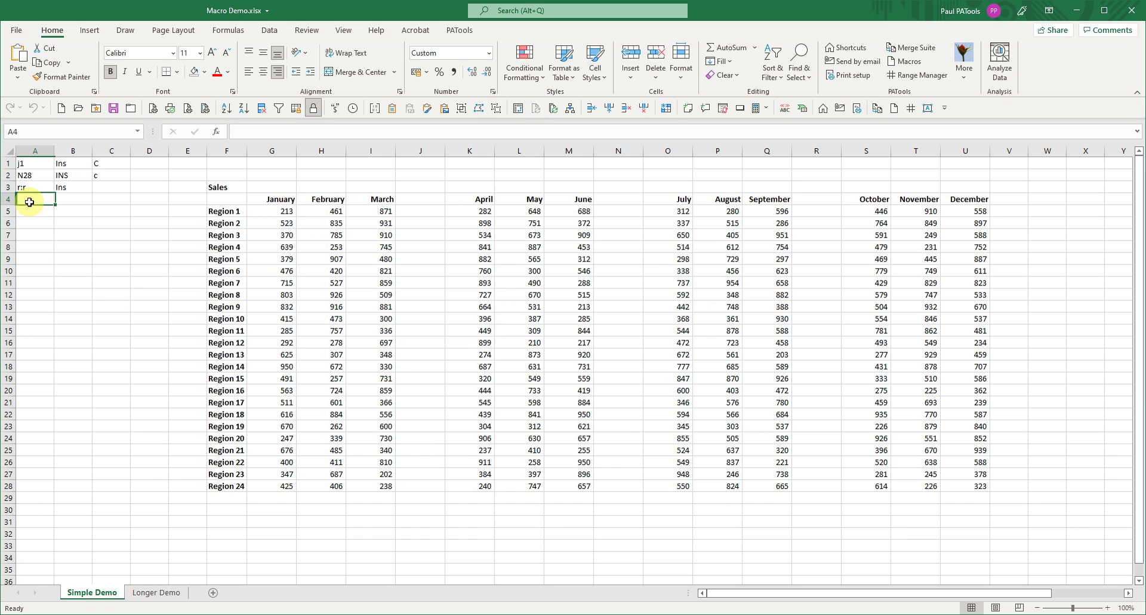
left_click(36, 160)
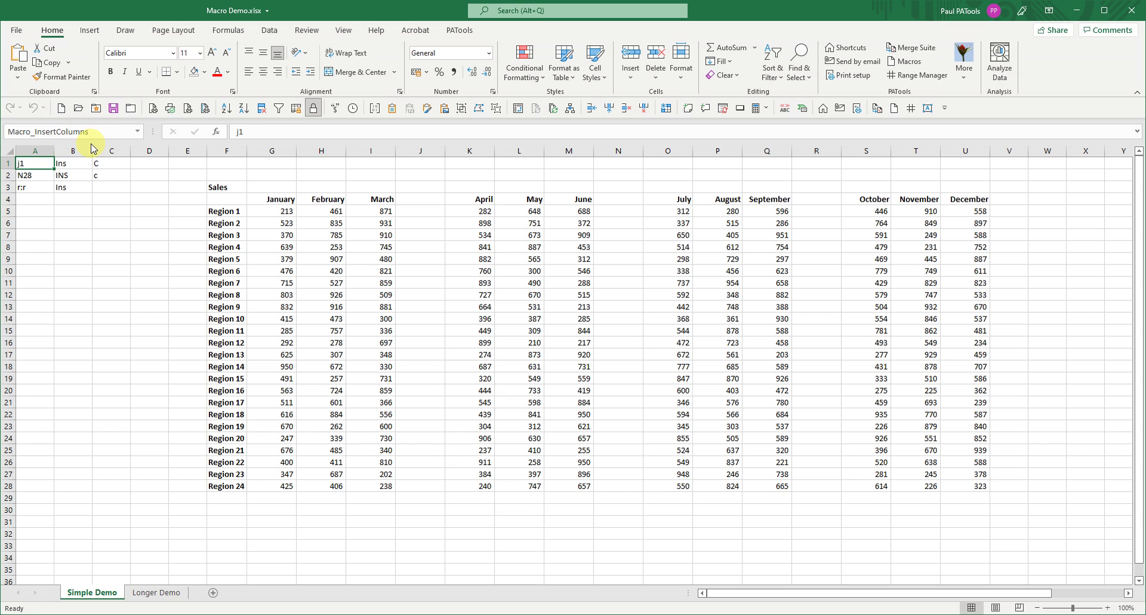
key("Down")
key("Down")
key("Down")
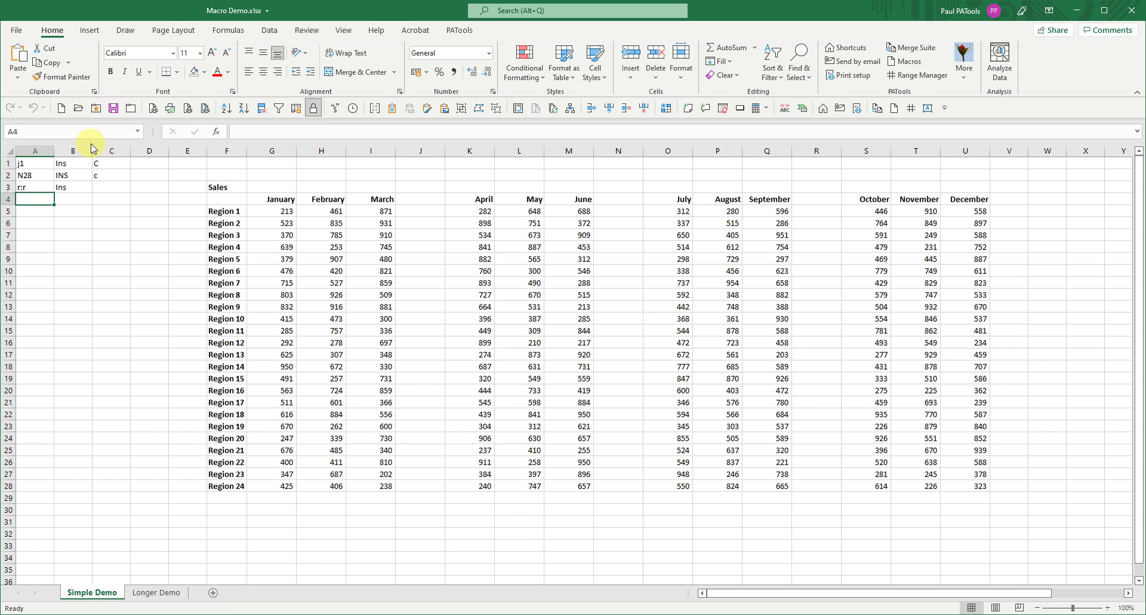
type(";")
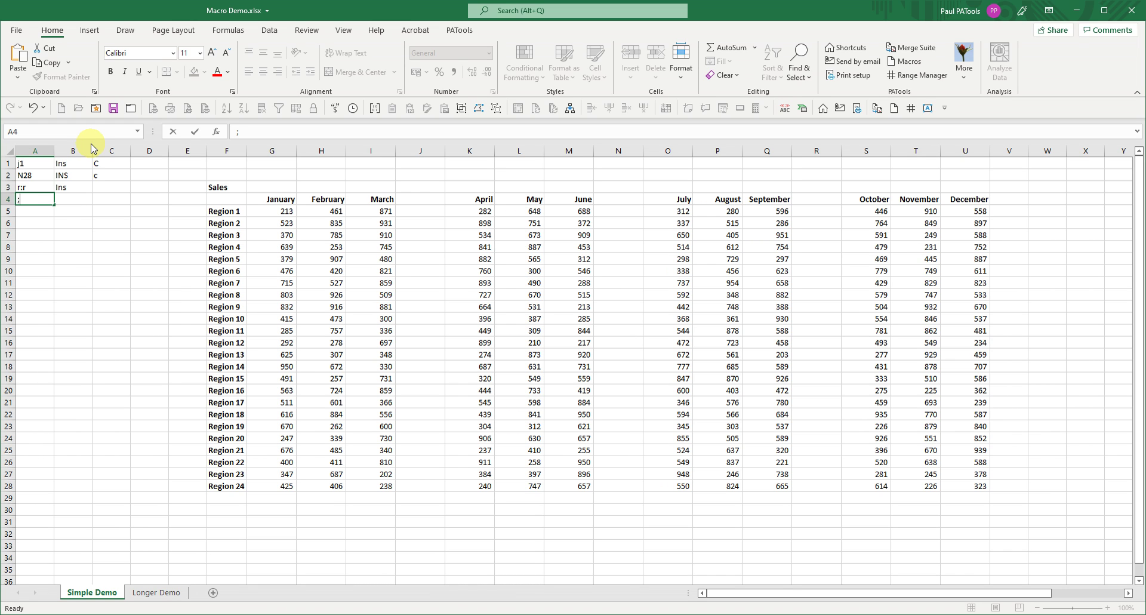
key("Return")
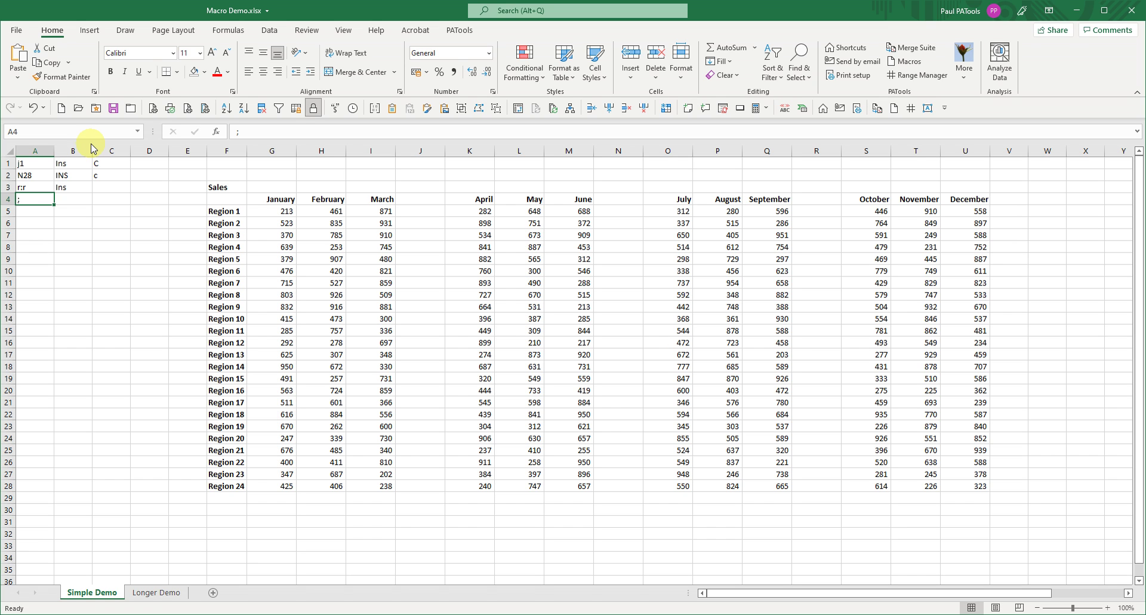
Complete the comment line in A4 as "; Now do totals"
key("Up")
key("F2")
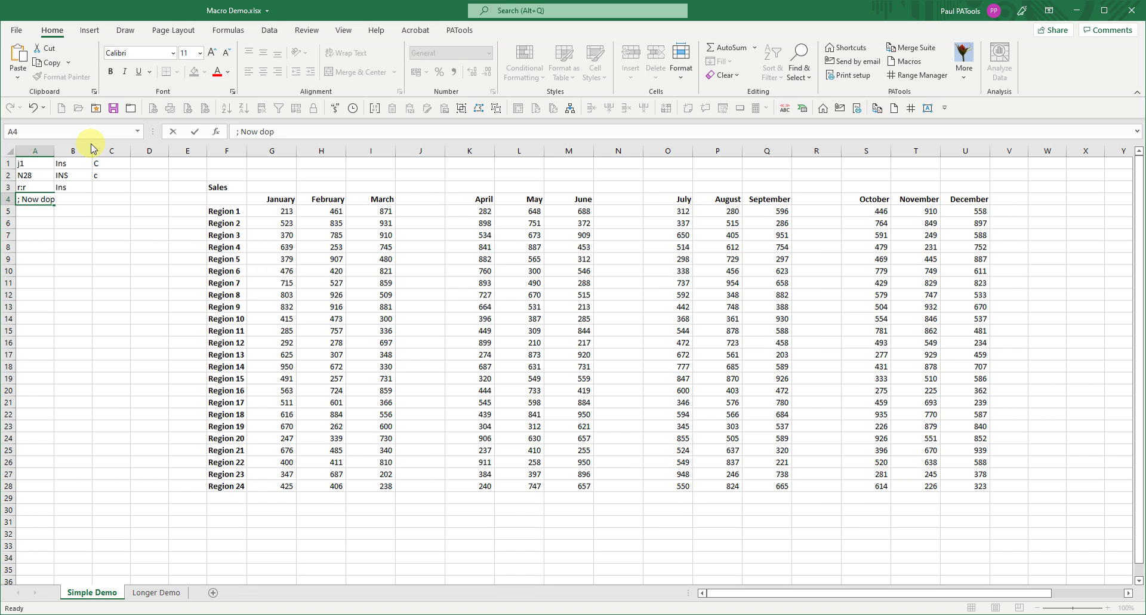
key("Return")
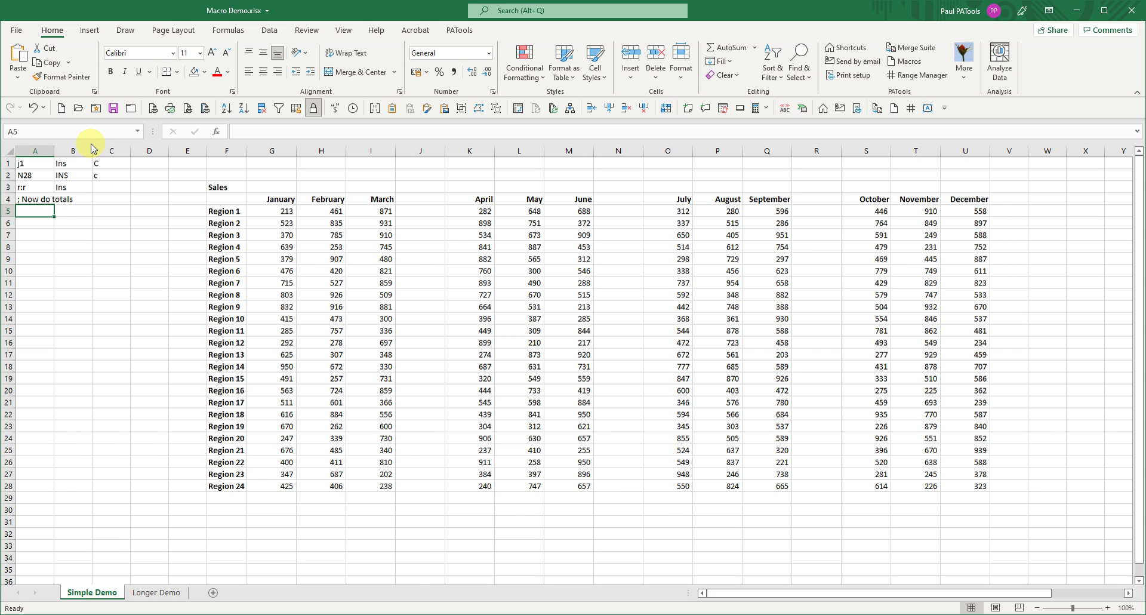
Add a macro instruction in row 5 with j5 in A5, Enter in B5 and the formula =SUM(G5:I5) in C5
left_click(418, 211)
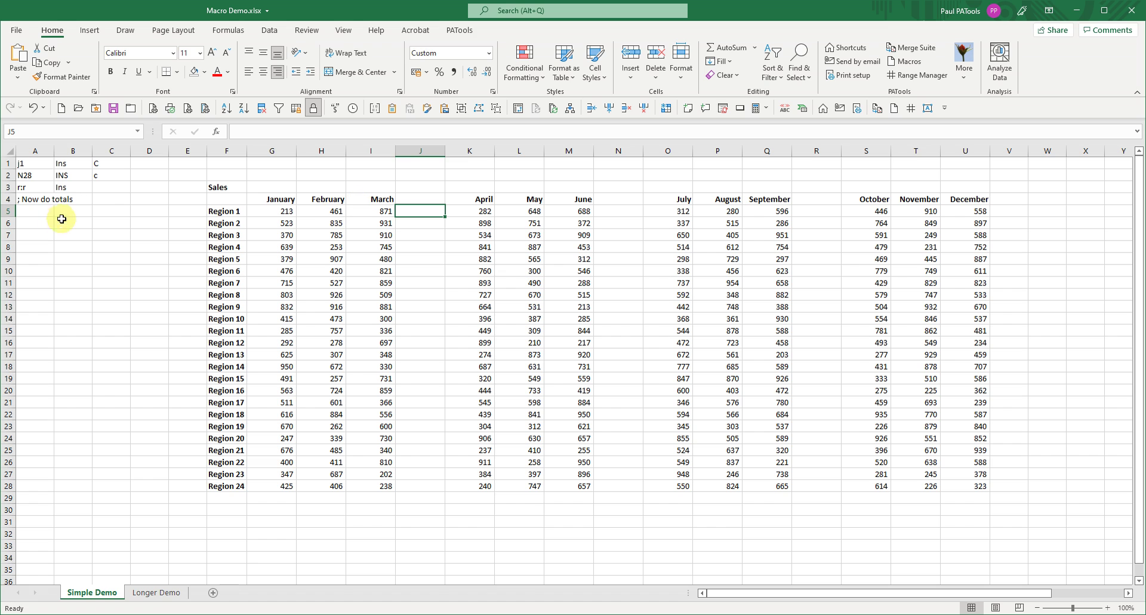
left_click(43, 212)
type("j5")
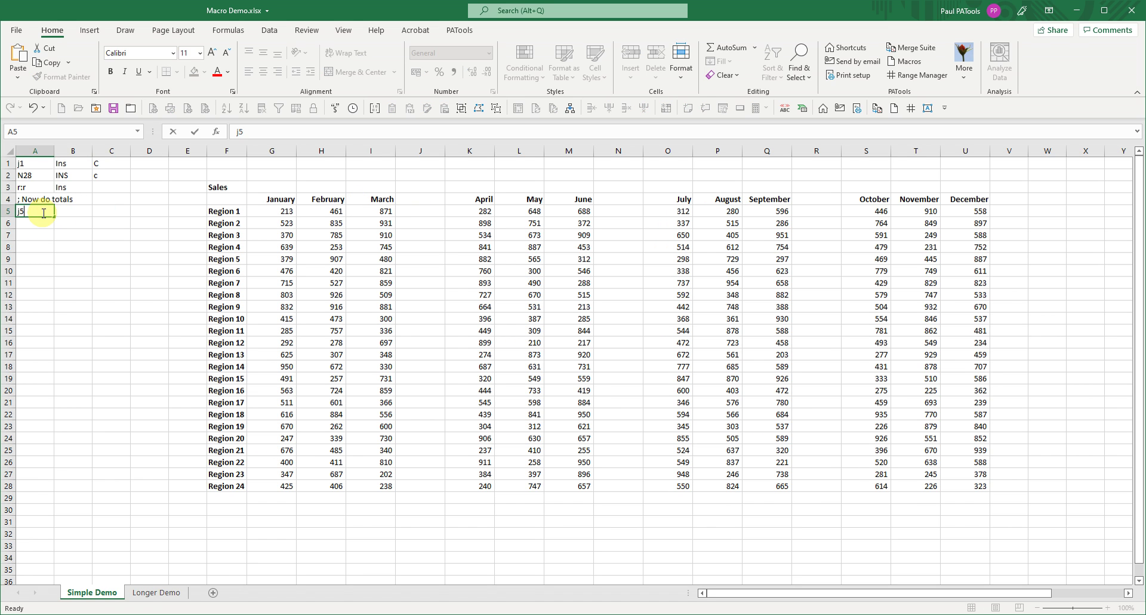
key("Tab")
type("Ent")
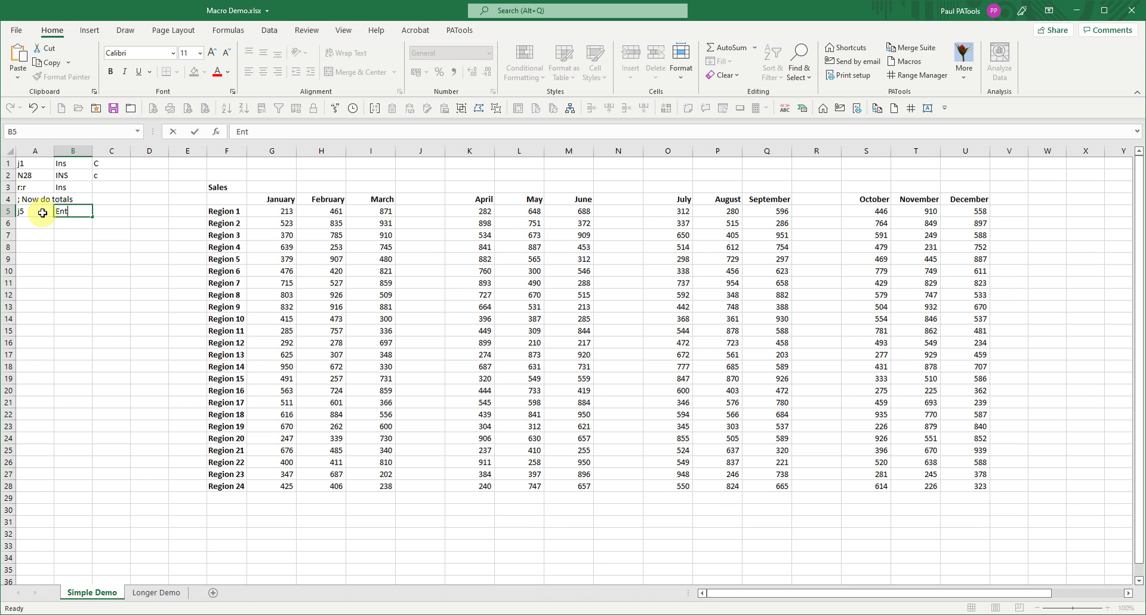
key("Tab")
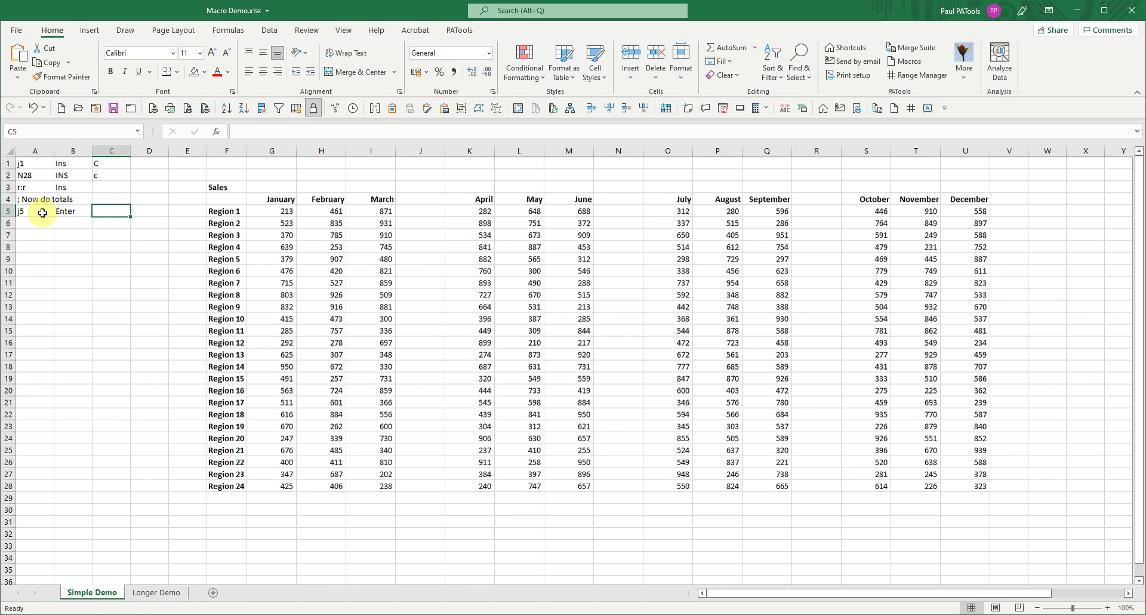
type("=sum(")
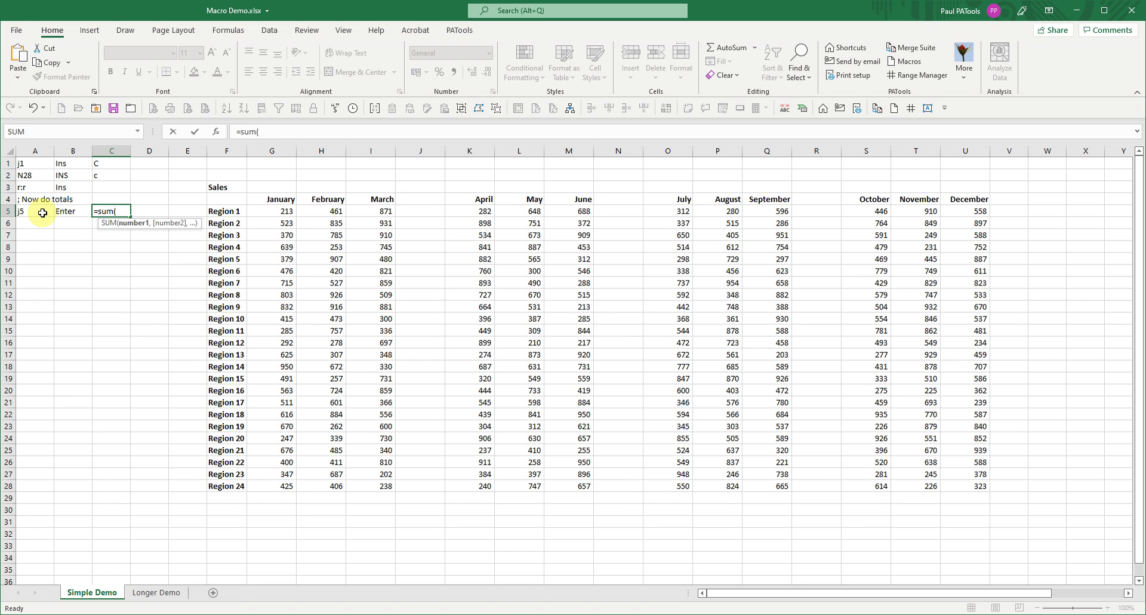
type("g5:i")
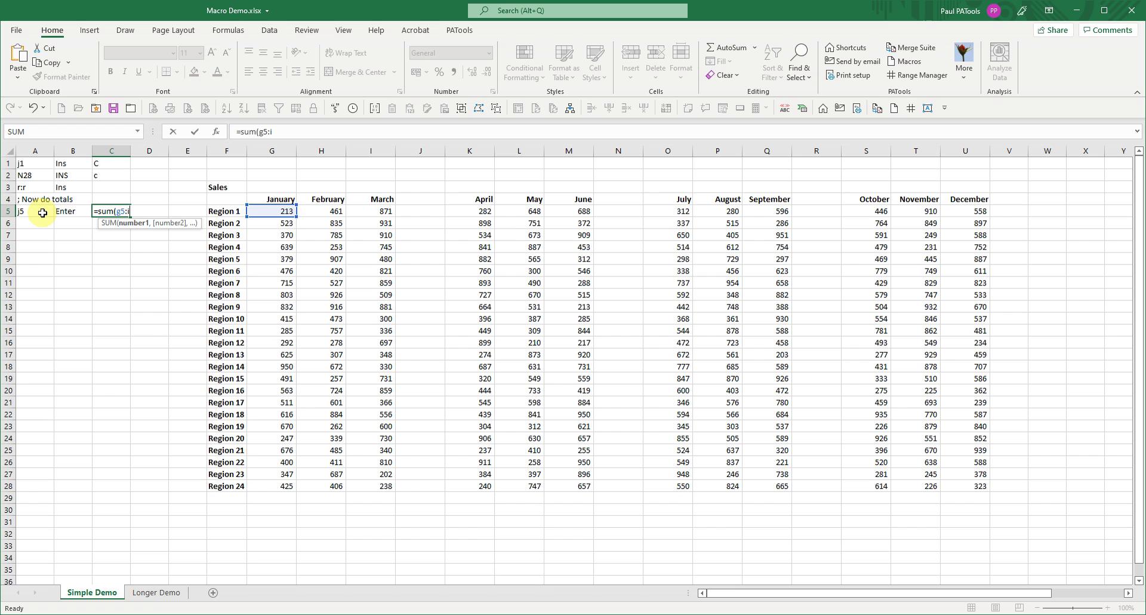
type("5")
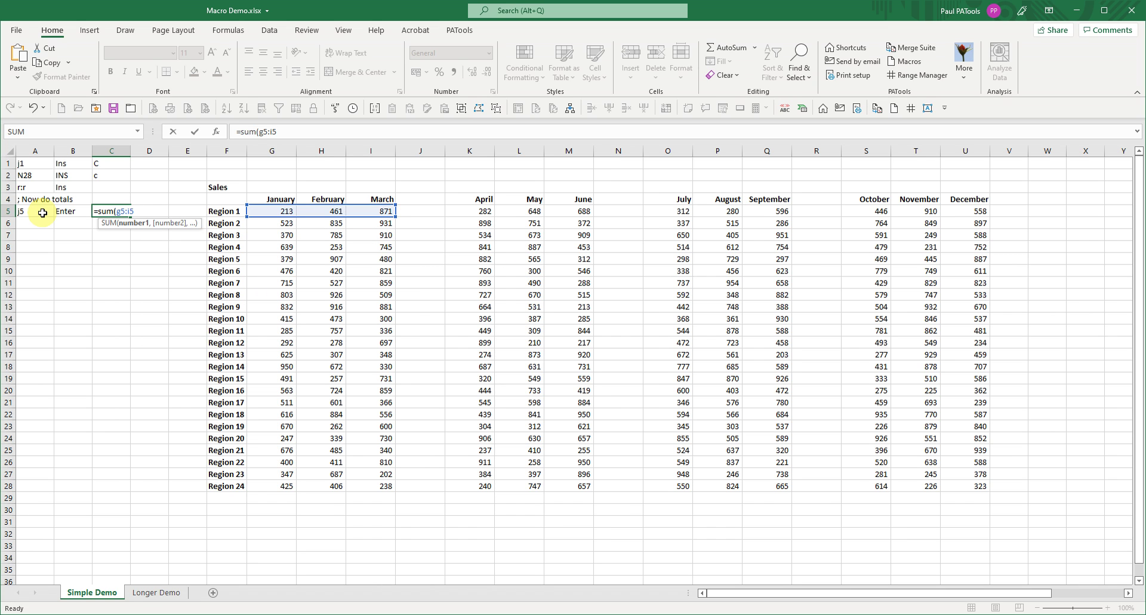
key("Return")
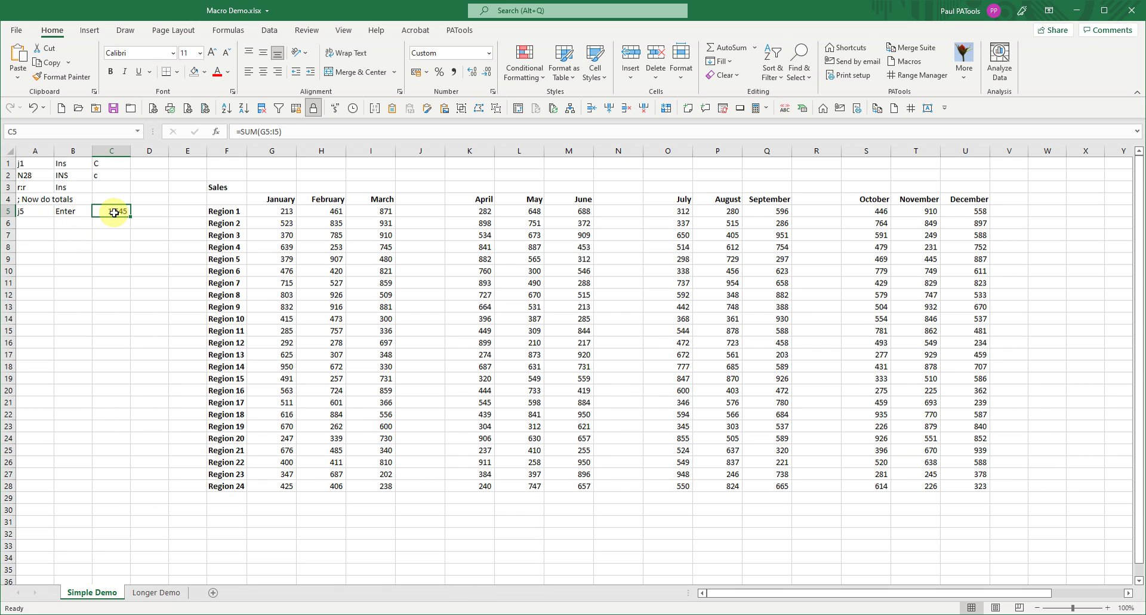
Convert the SUM formula in C5 to literal text by prefixing it with an apostrophe
left_click(245, 131)
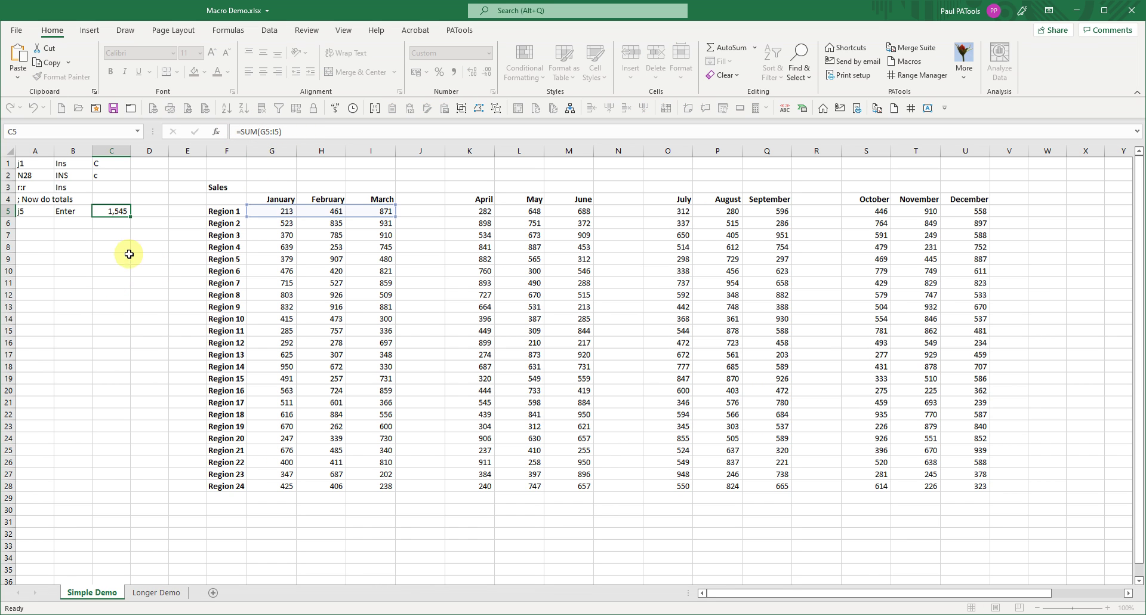
key("Escape")
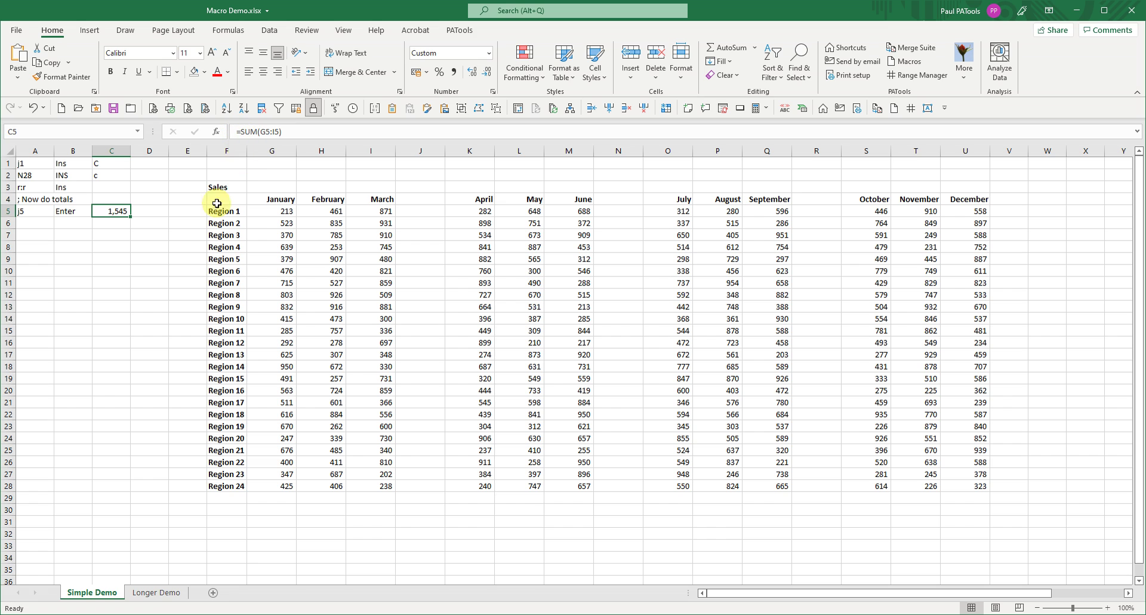
left_click(235, 131)
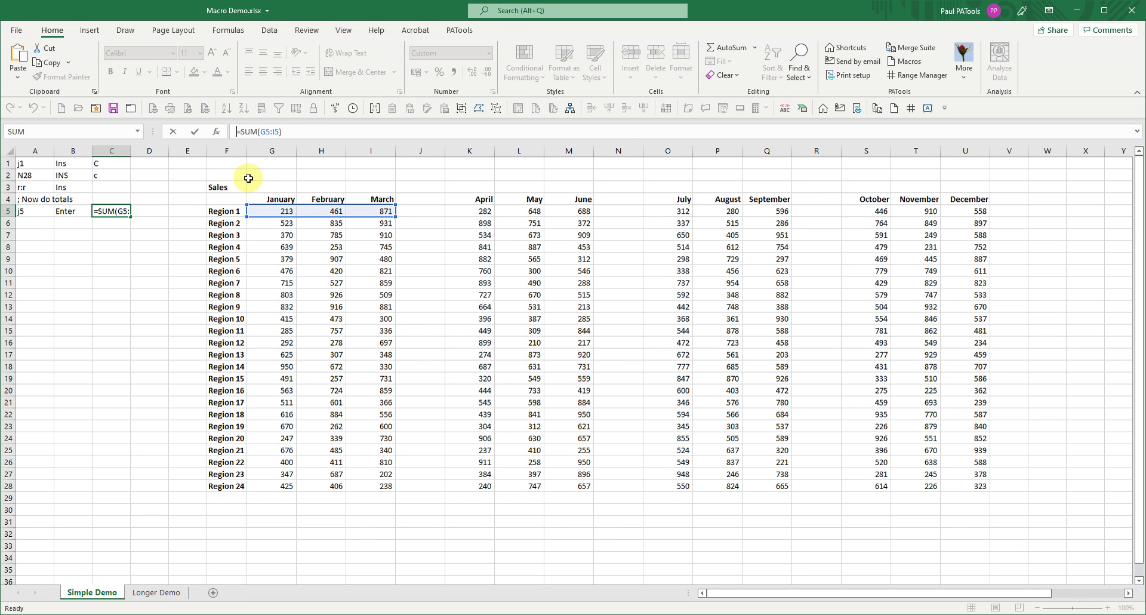
type("'")
key("ctrl+Return")
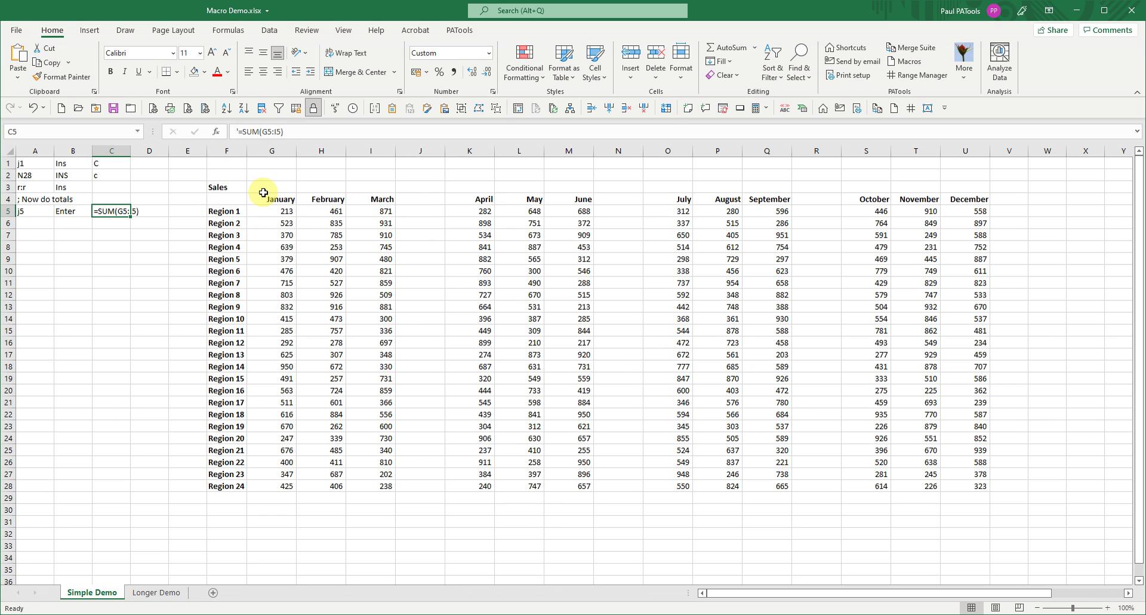
key("Return")
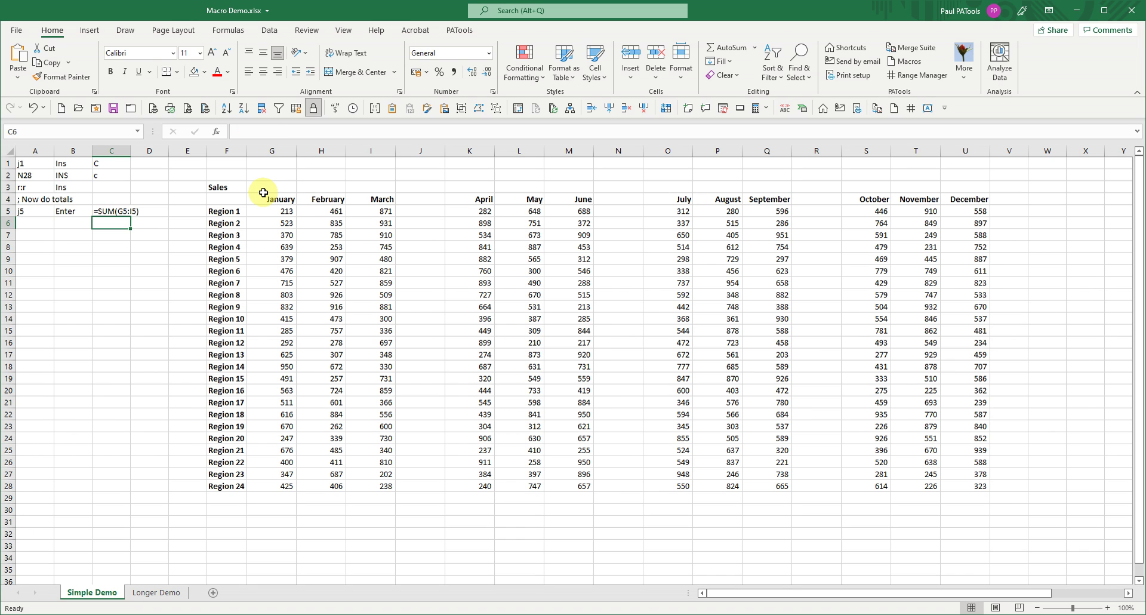
Add a copy instruction in row 6, duplicating j5 from above into A6 and entering Copy in B6
key("Left")
key("Left")
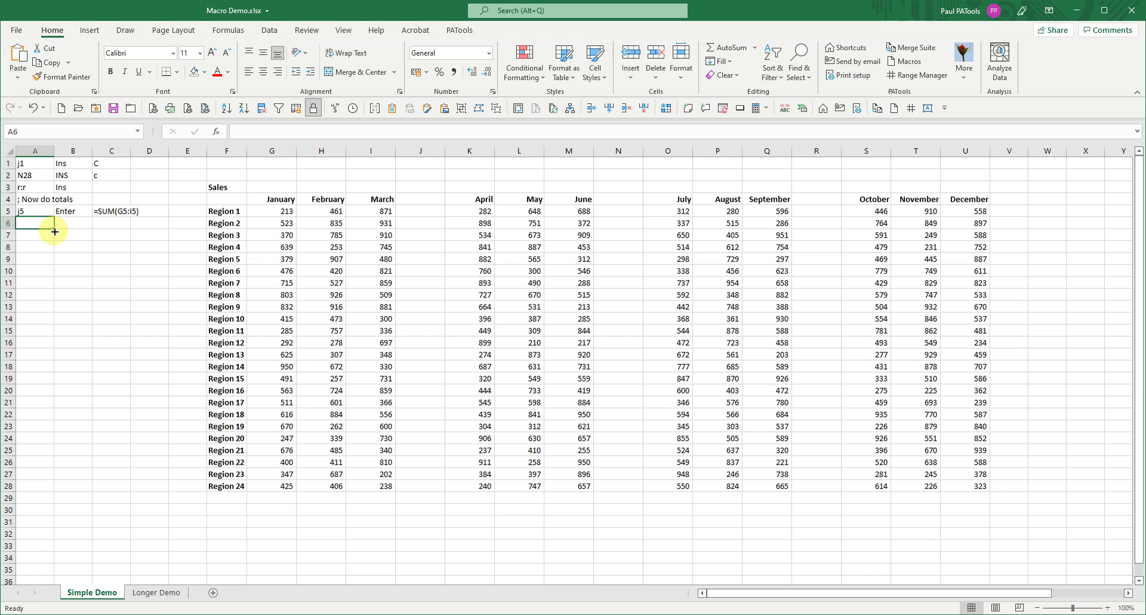
key("ctrl+d")
key("Right")
key("Right")
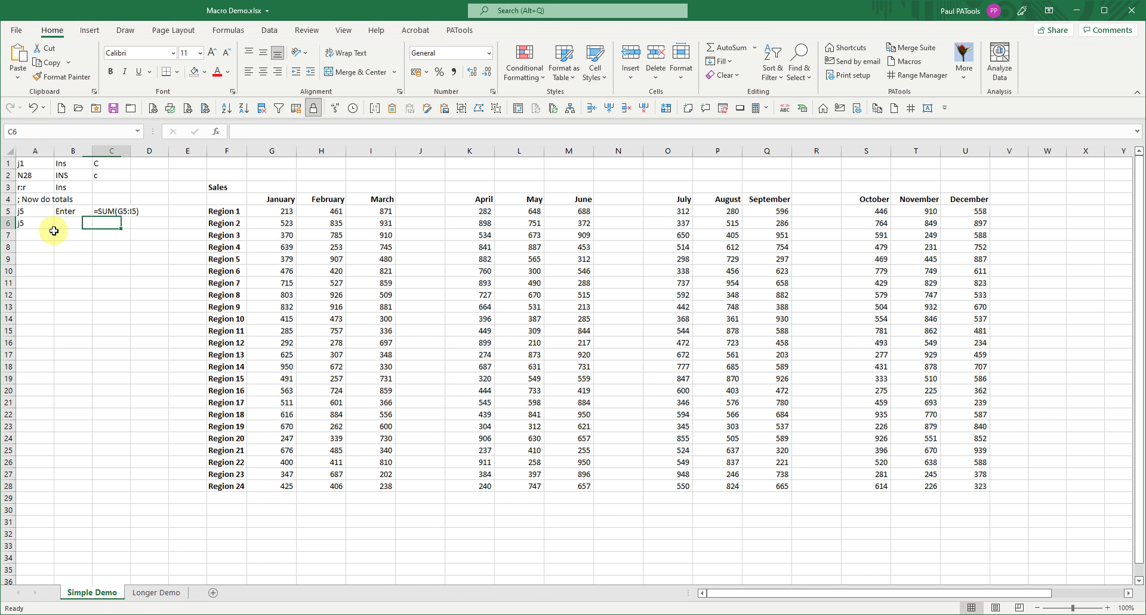
key("Left")
type("Copy")
key("Return")
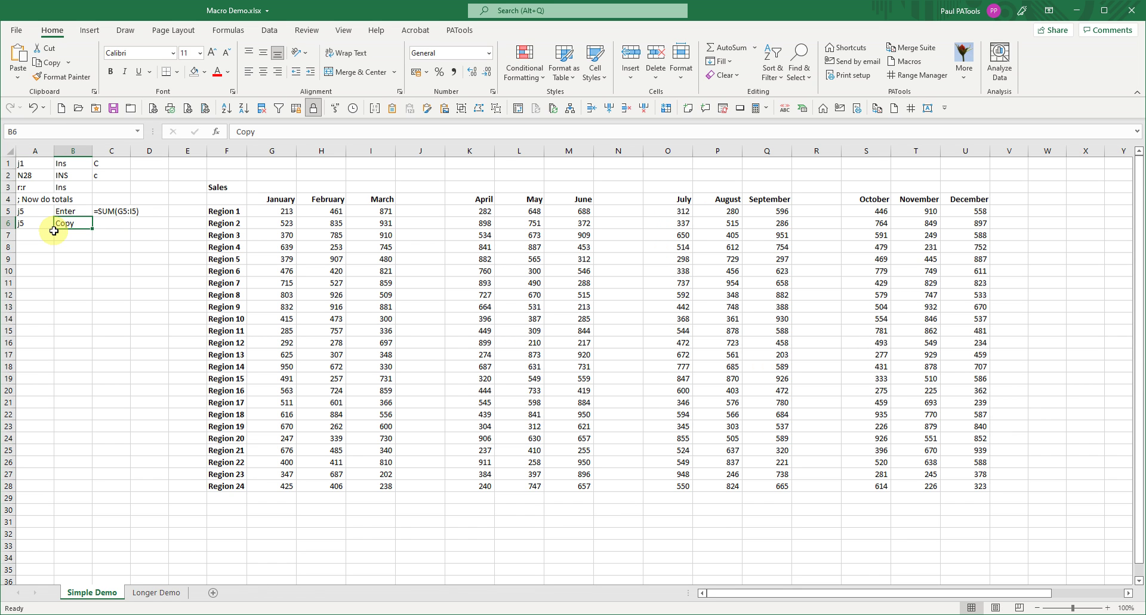
Add a paste instruction in row 7 with Paste in B7 and the target range j6:j28 in A7
type("Paste")
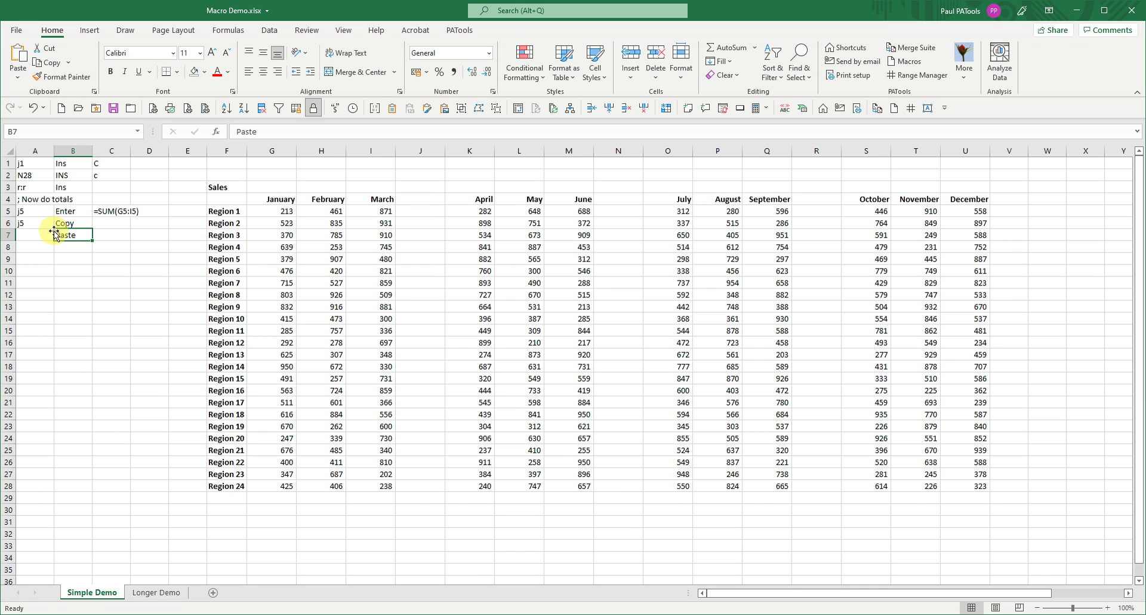
key("Left")
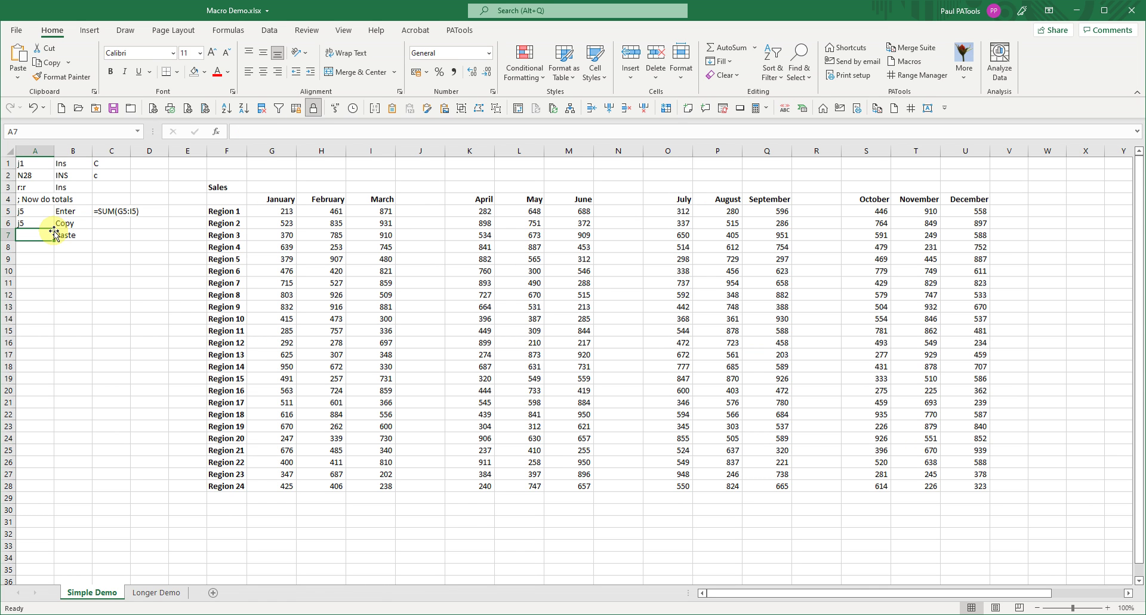
type("j5")
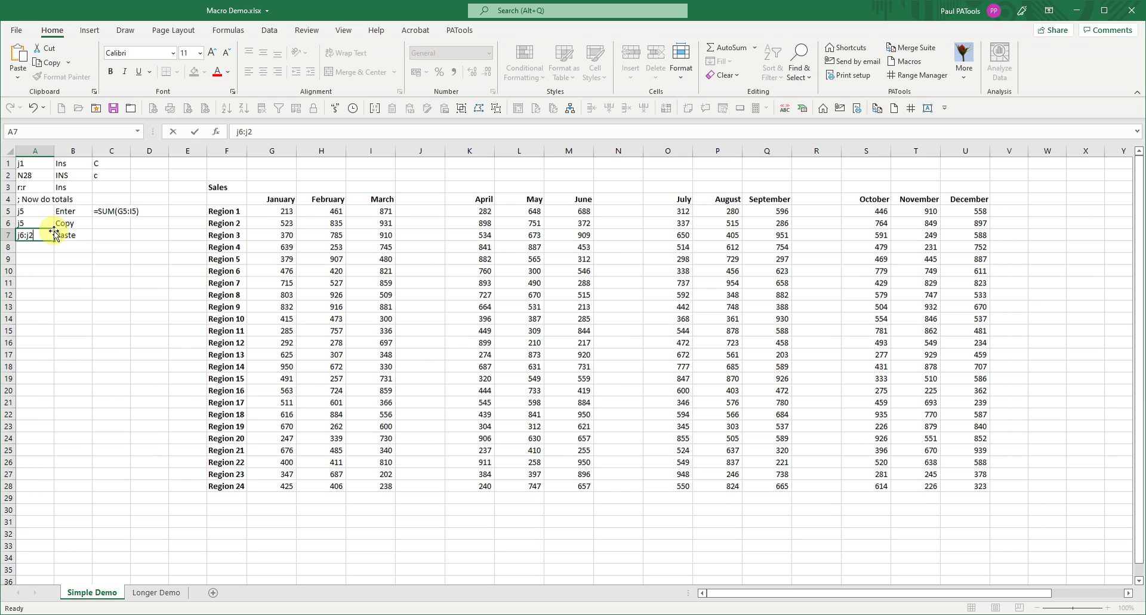
key("ctrl+Return")
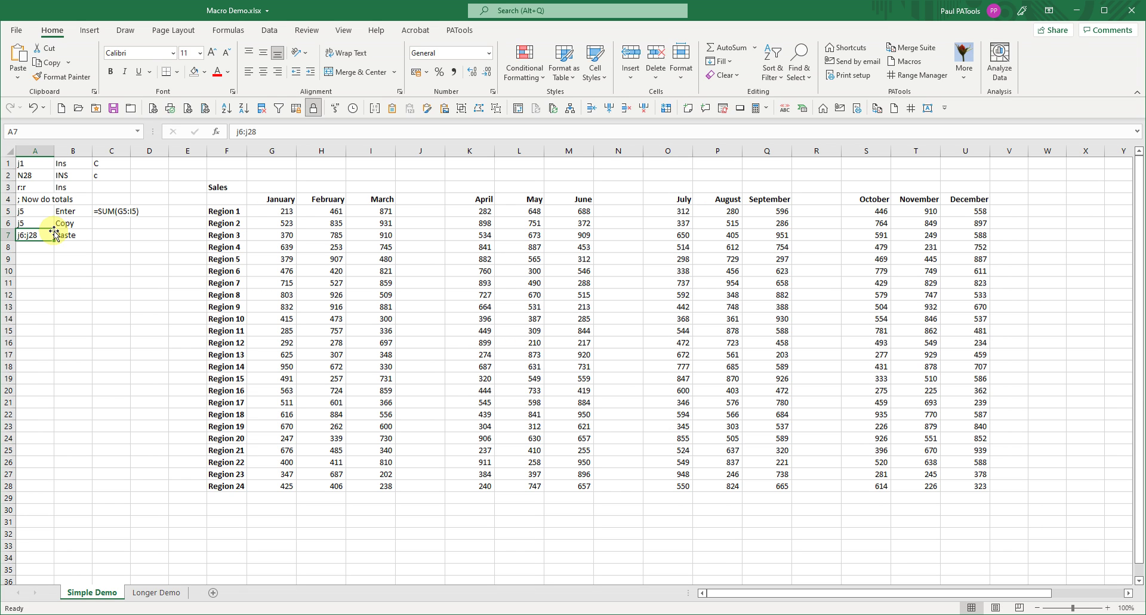
Replace the copy instruction's cell reference in A6 with Sel
left_click(26, 224)
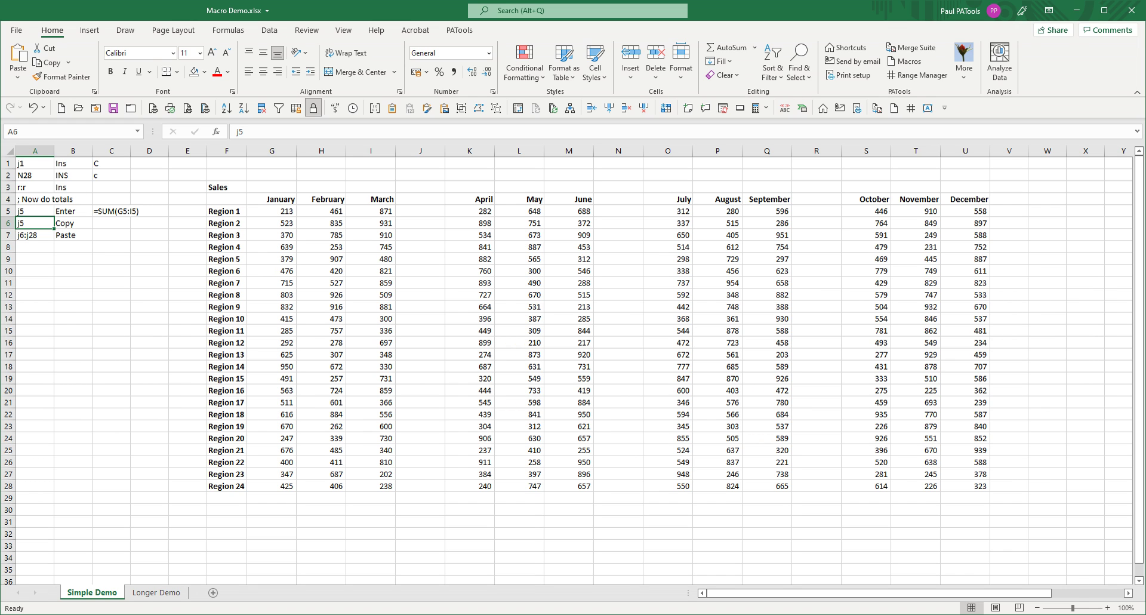
type(".")
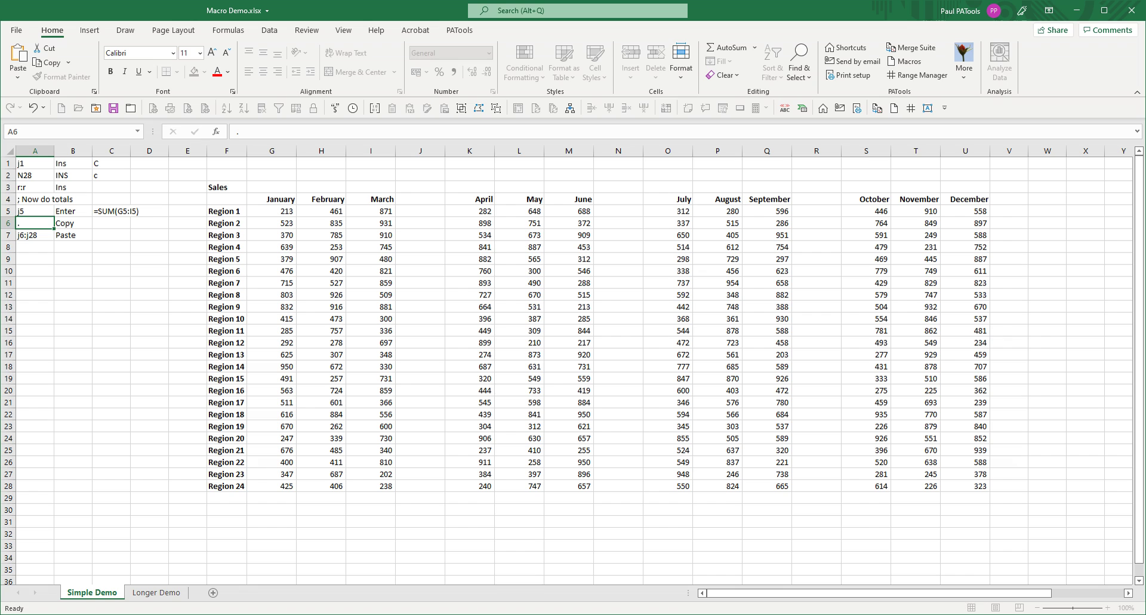
key("ctrl+Return")
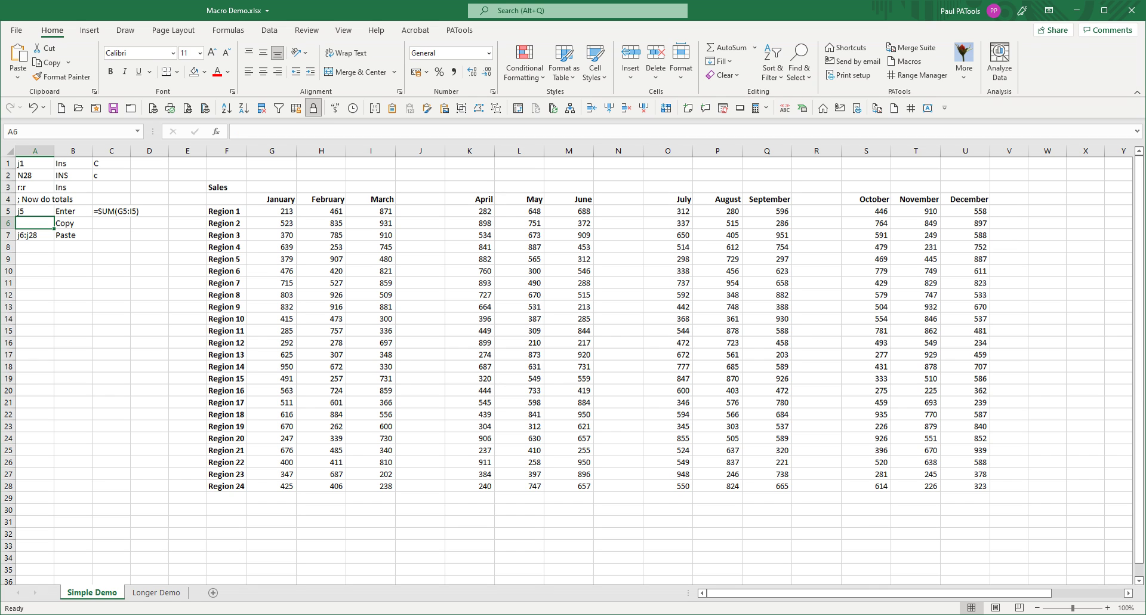
type("Sel")
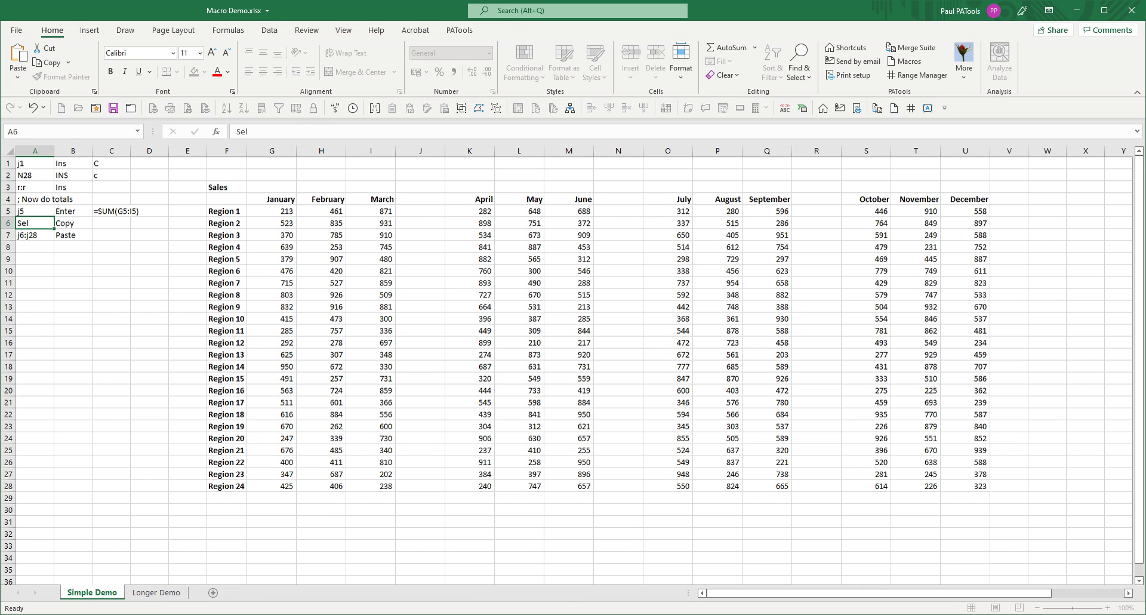
key("ctrl+Return")
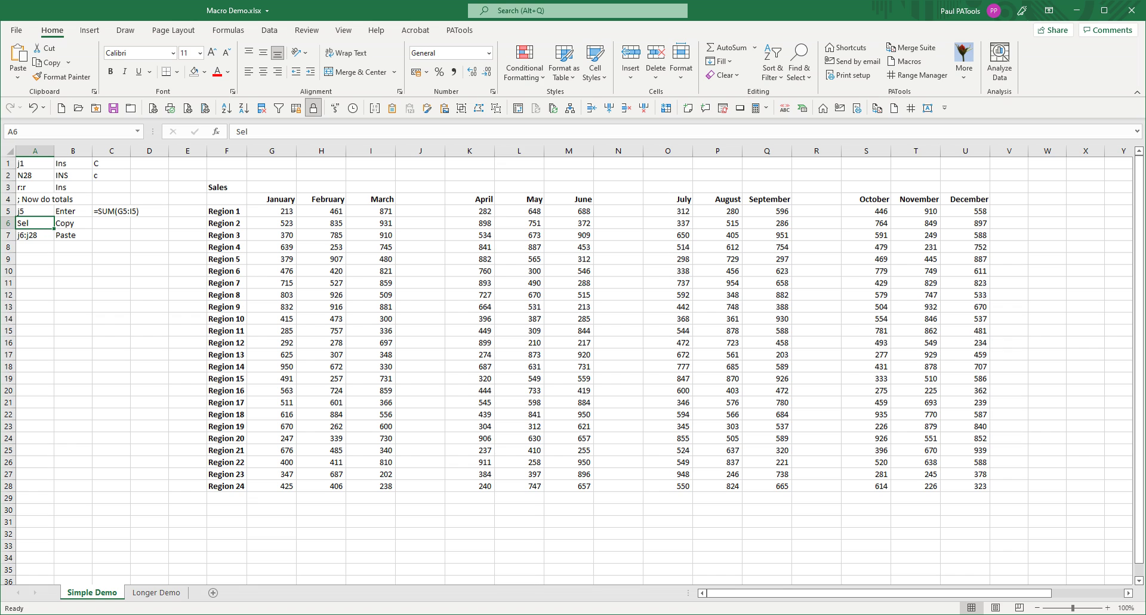
Review the macro instruction references in column A, from the first row down to the copy instruction
left_click(35, 211)
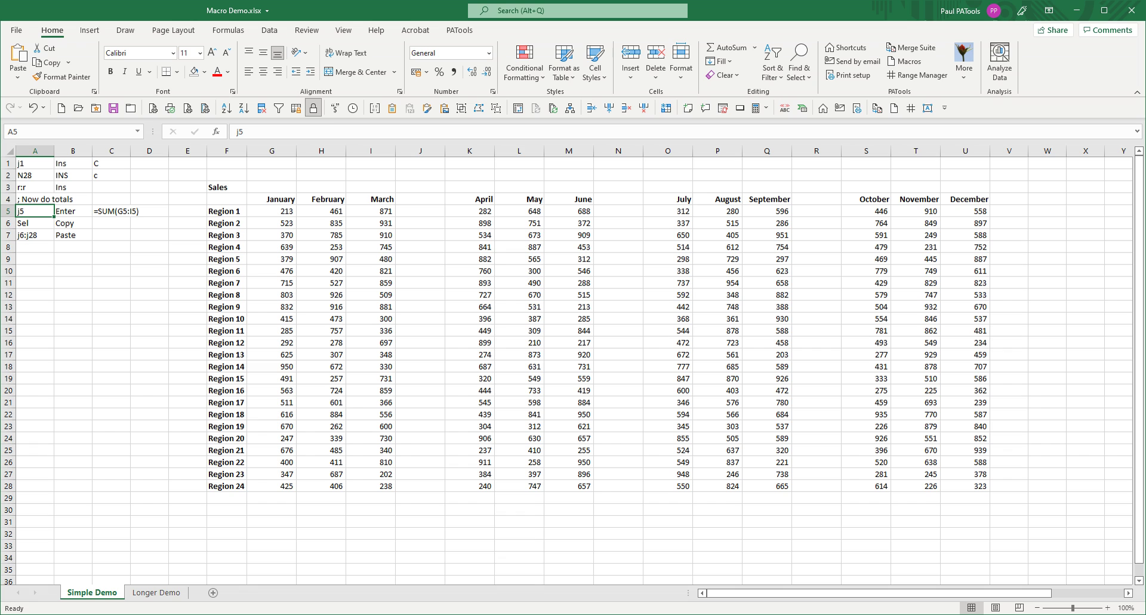
key("Down")
key("Down")
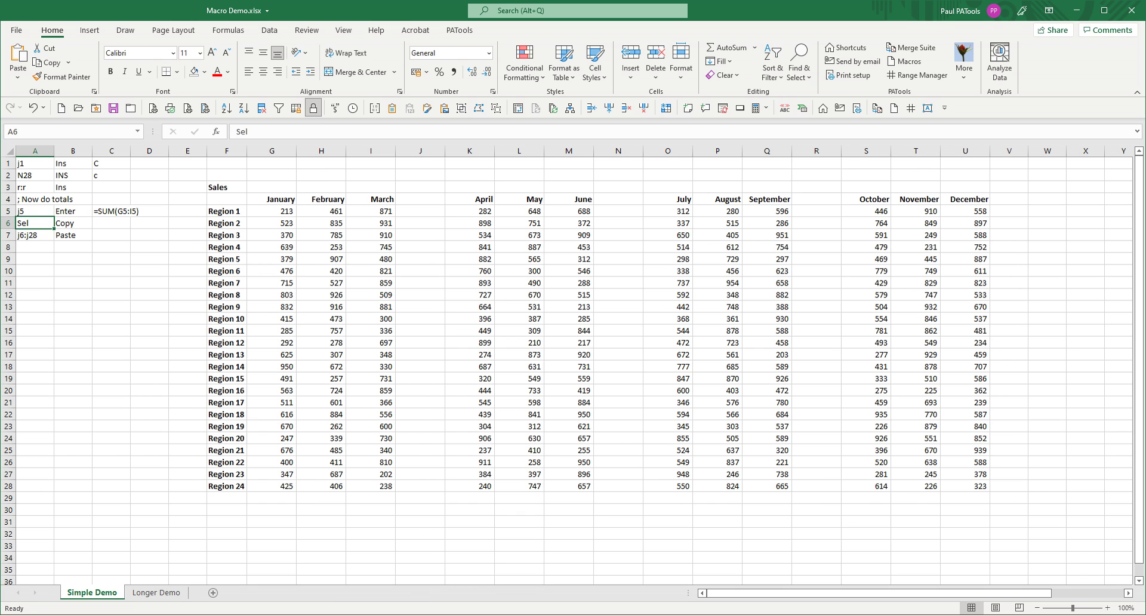
key("Up")
key("Up")
key("Up")
key("Up")
key("Up")
key("Up")
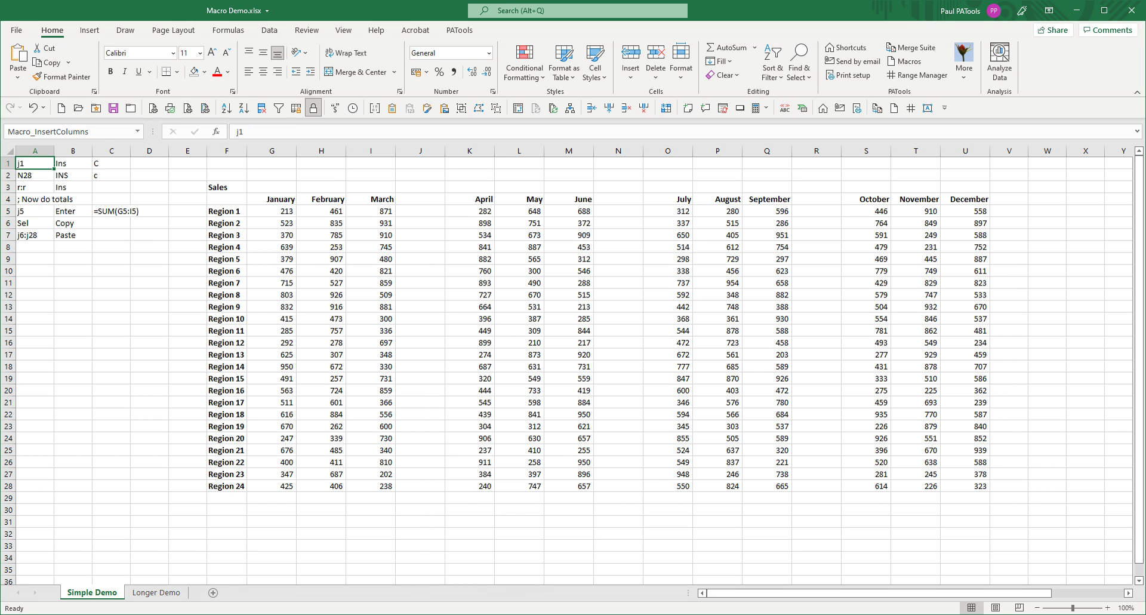
left_click(47, 229)
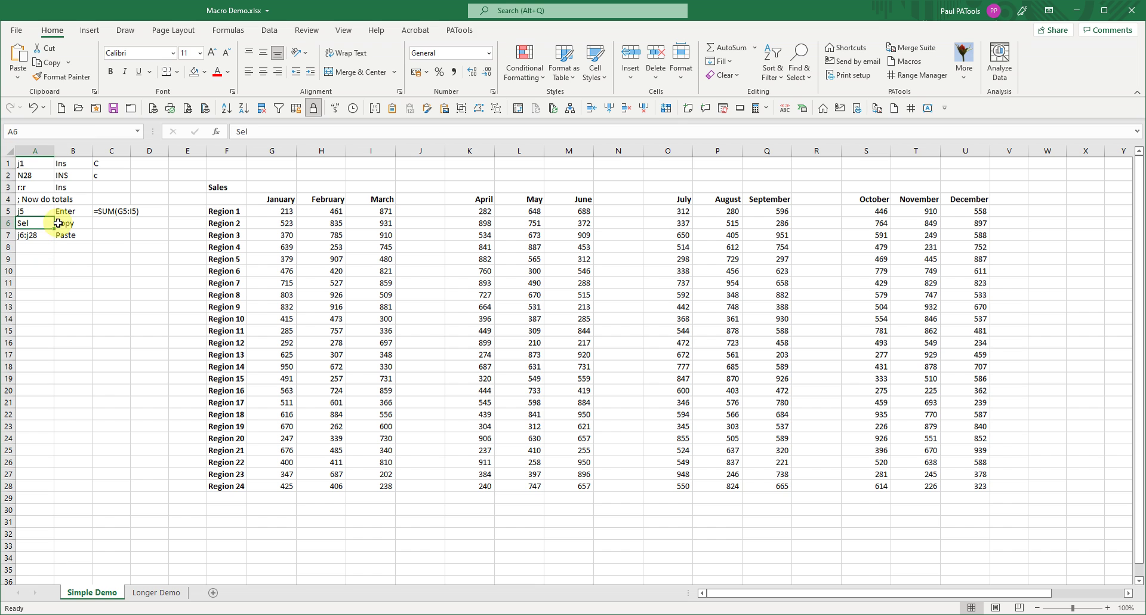
Delete the blank columns before April, July and October from the sales table
left_click(272, 199)
left_click(425, 184)
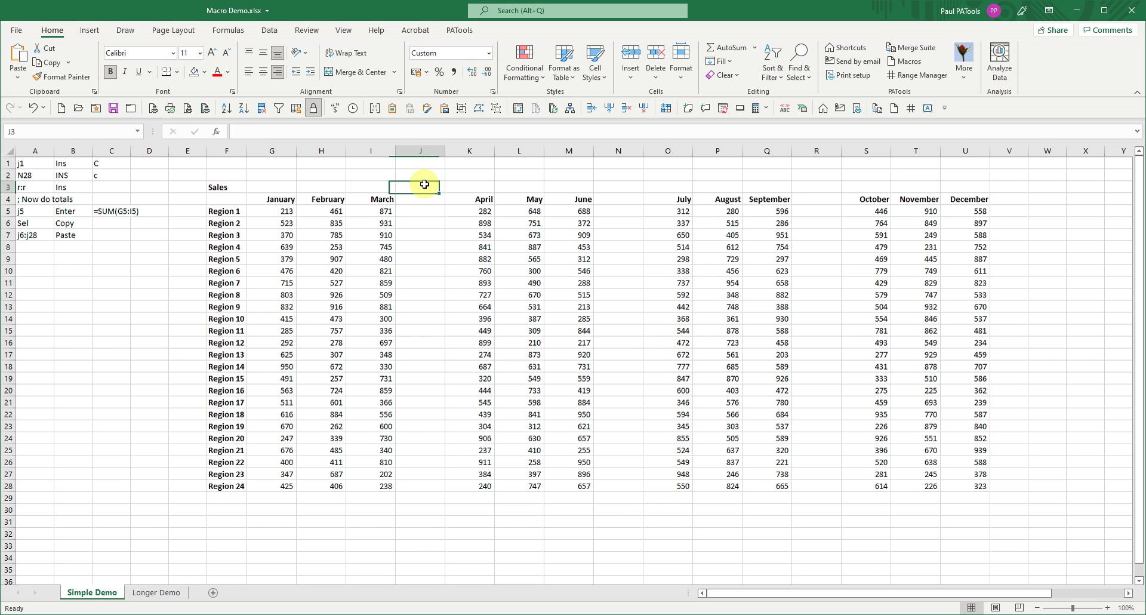
left_click(644, 109)
left_click(644, 108)
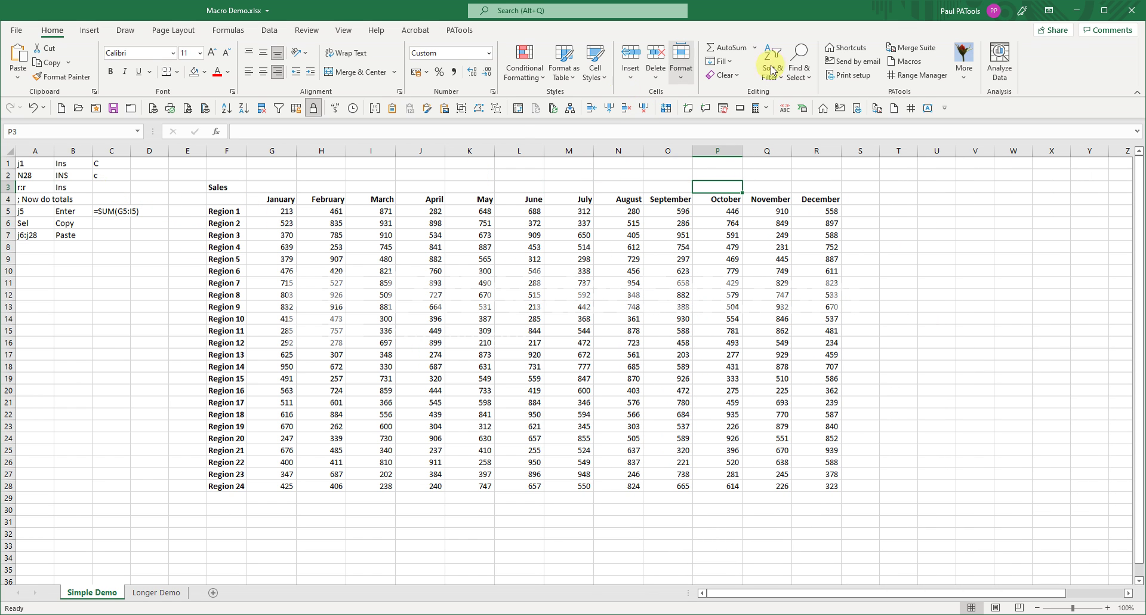
Run the extended Macro_InsertColumns from the PATools macro list and confirm the run
left_click(906, 62)
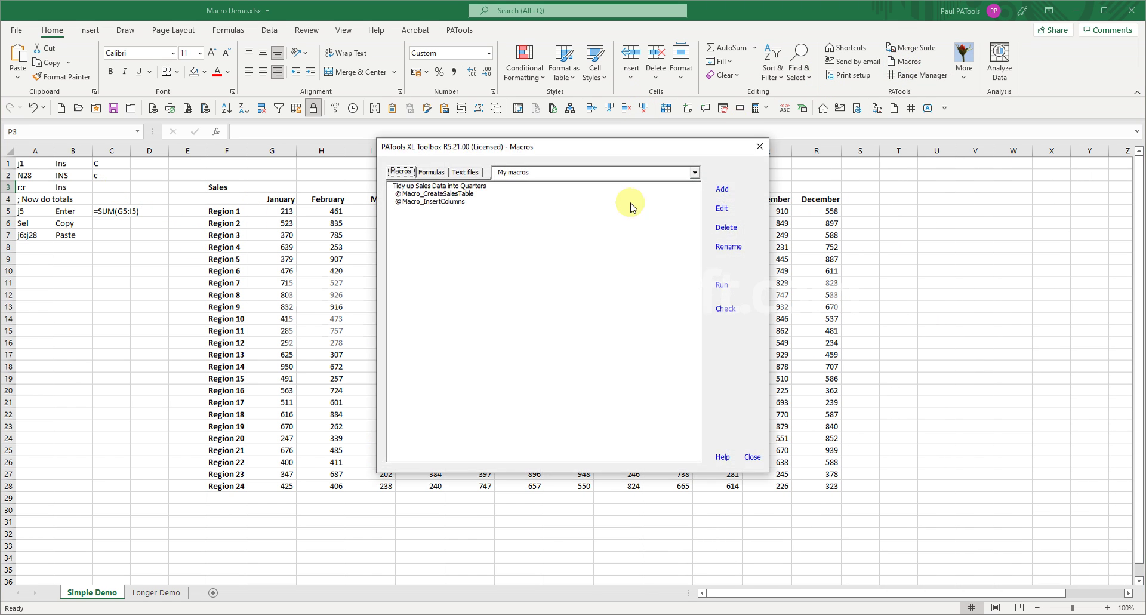
double_click(412, 201)
left_click(599, 356)
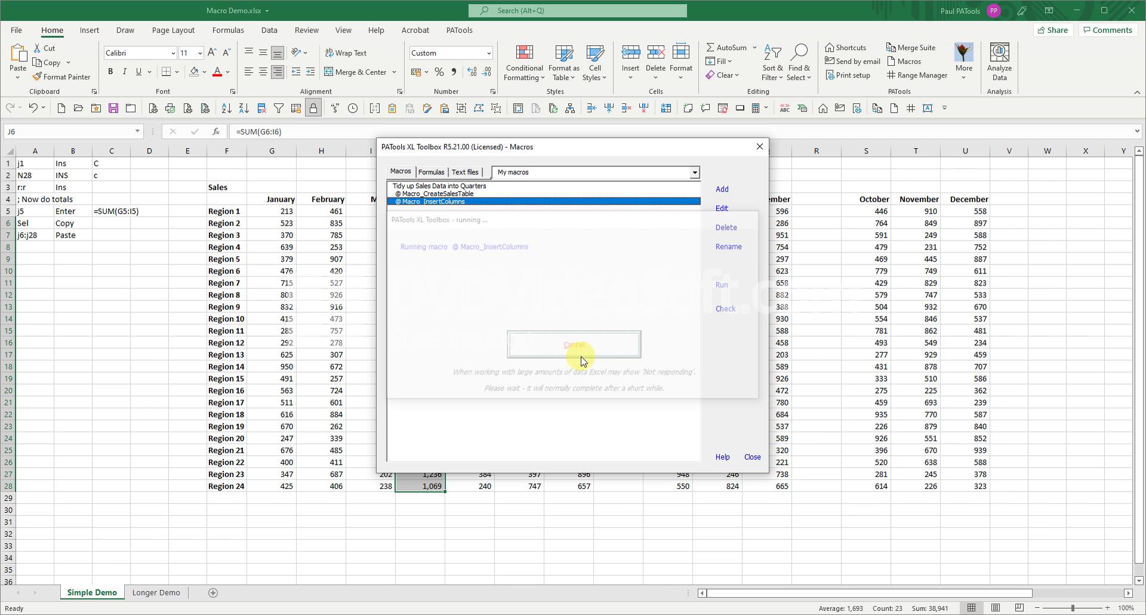
Close the macro list and check the total formulas in column J, the other inserted quarter columns and header cell J4
left_click(753, 460)
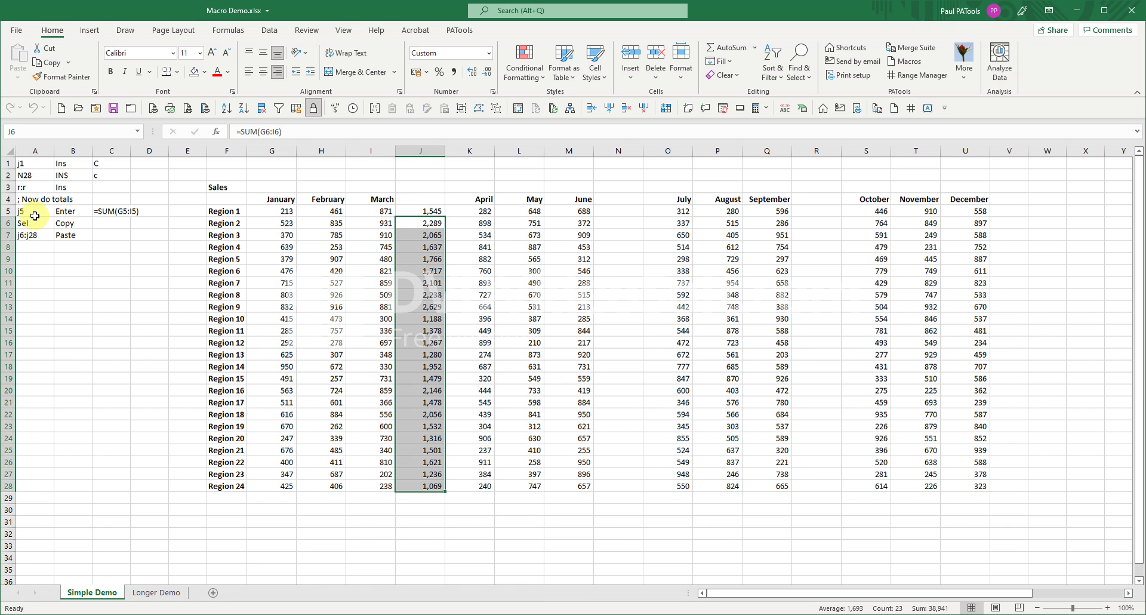
left_click(430, 212)
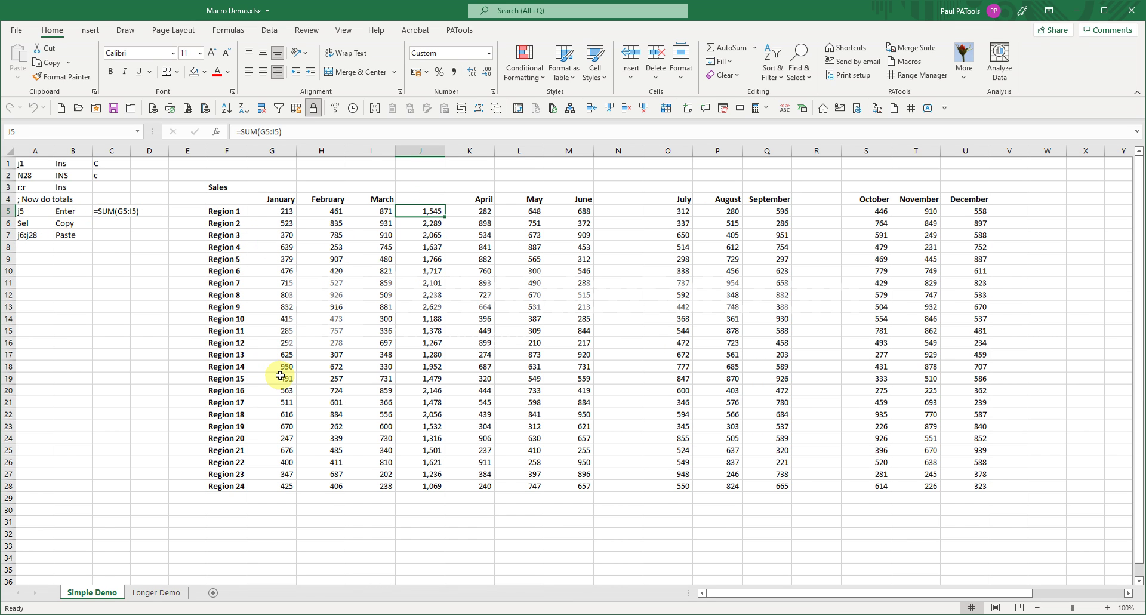
key("F2")
key("Return")
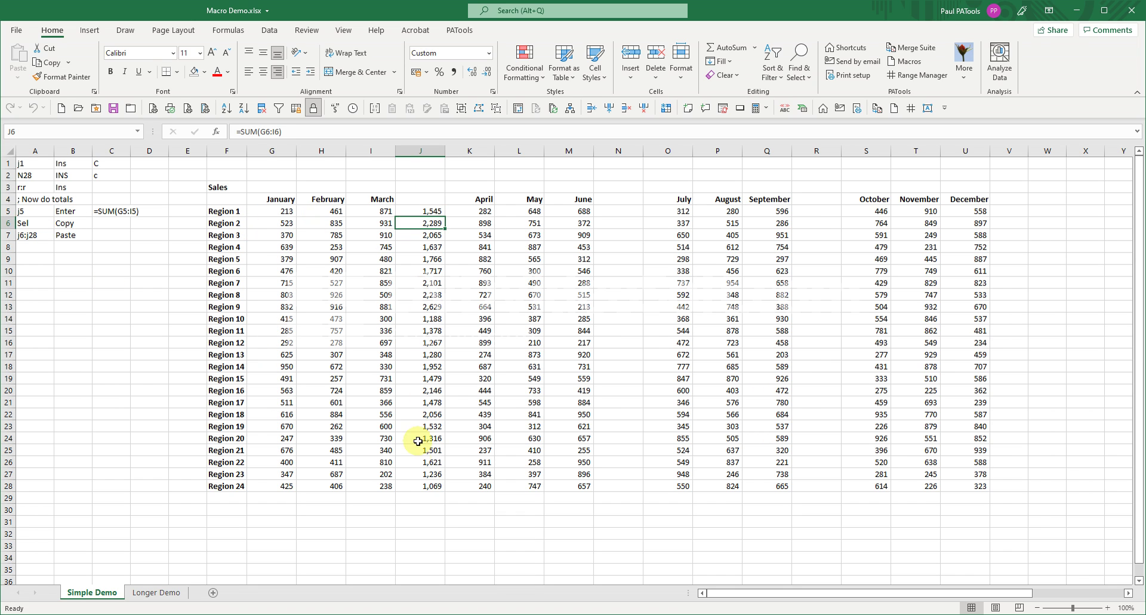
left_click(419, 484)
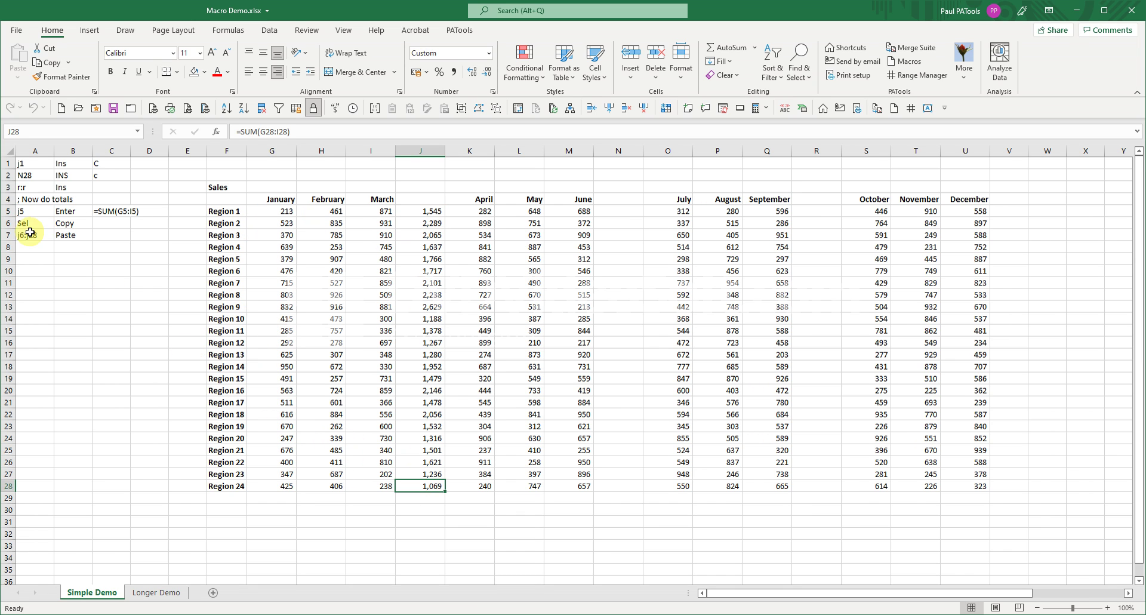
left_click(422, 356)
key("F2")
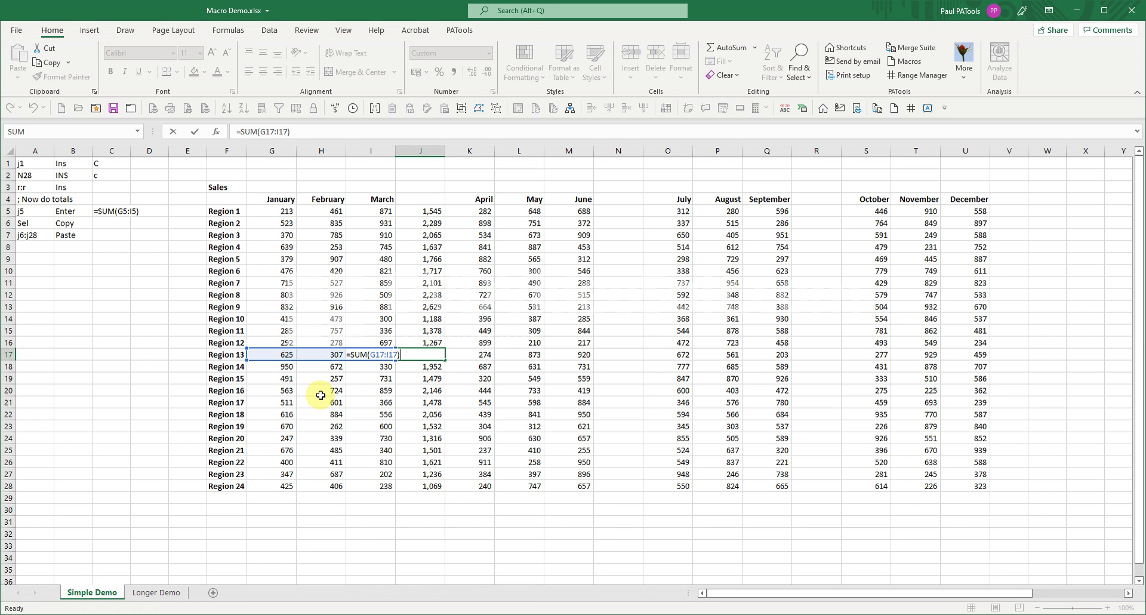
key("ctrl+Return")
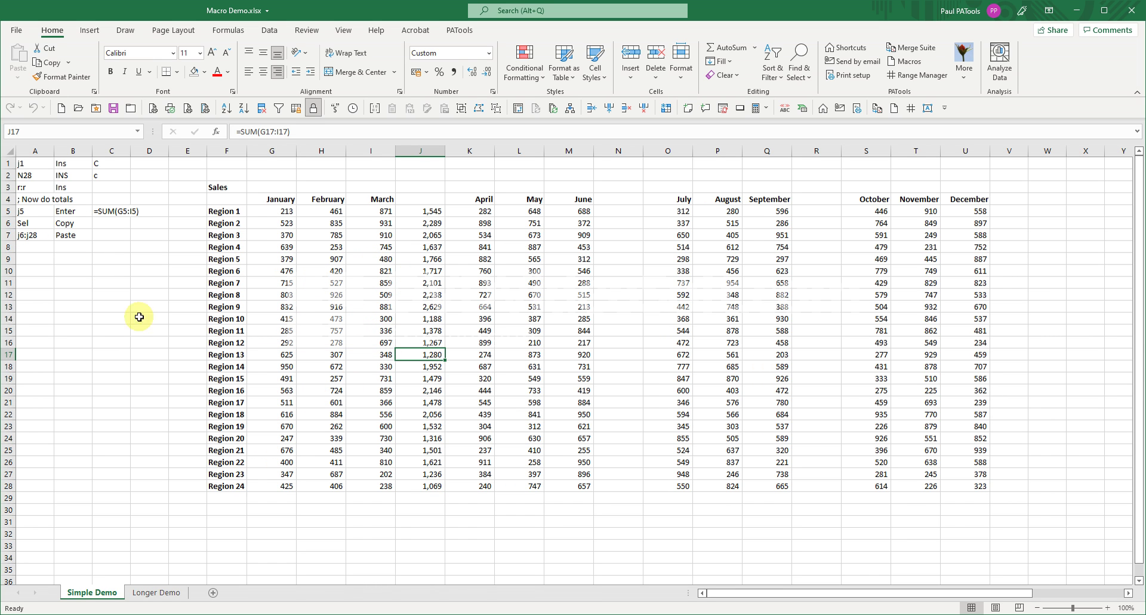
left_click_drag(427, 212, 420, 486)
key("ctrl+v")
left_click(615, 212)
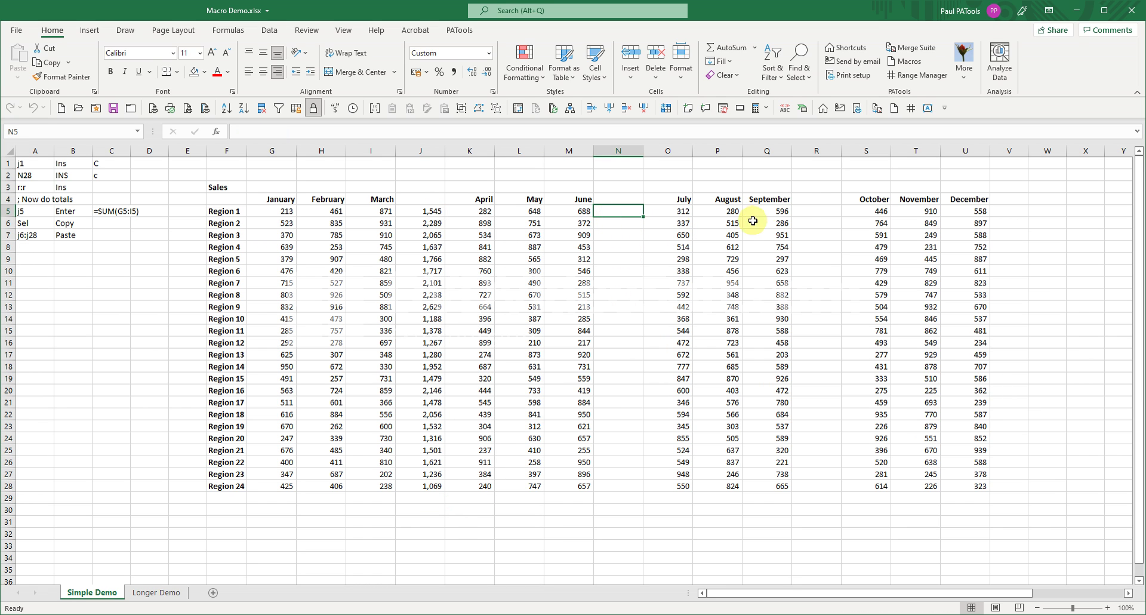
left_click(801, 210)
left_click(1009, 211)
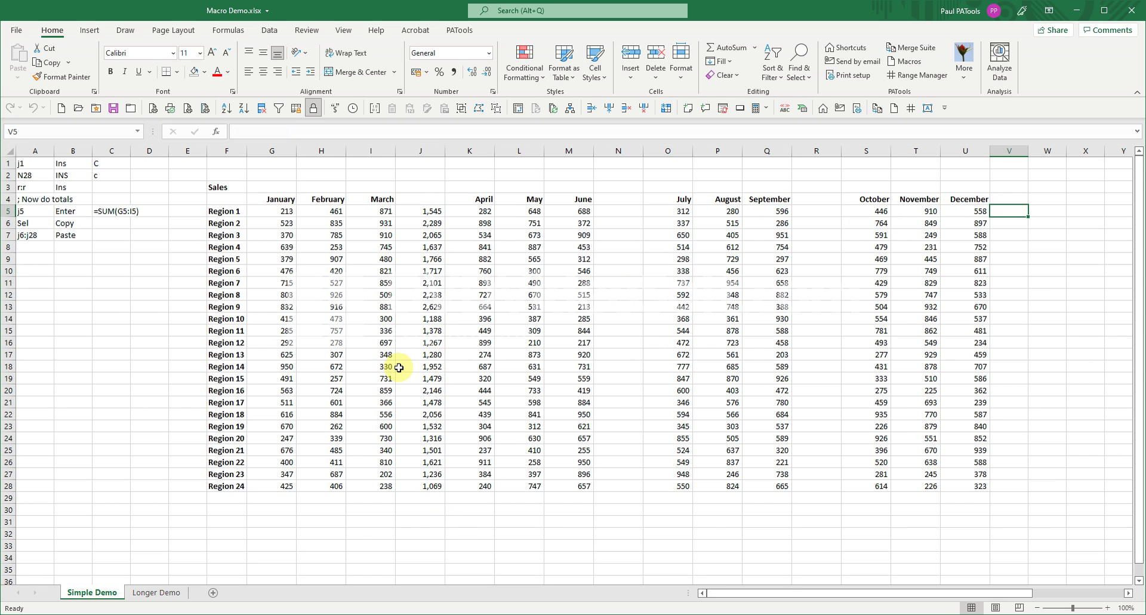
left_click(418, 202)
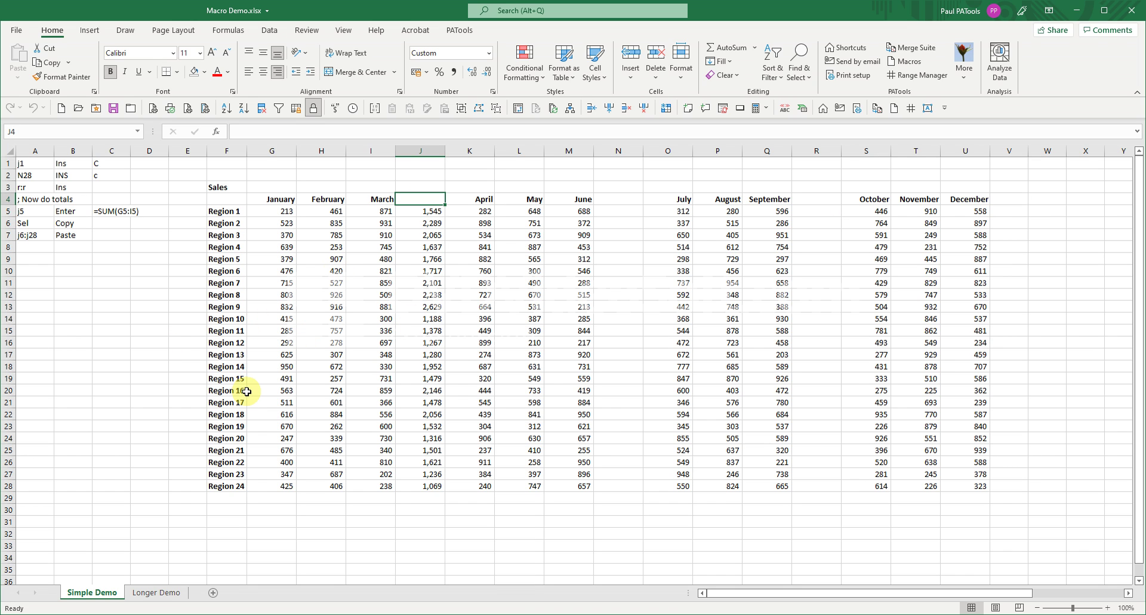
Add a macro instruction in row 8 with reference j4, command Enter and value Q1
left_click(38, 250)
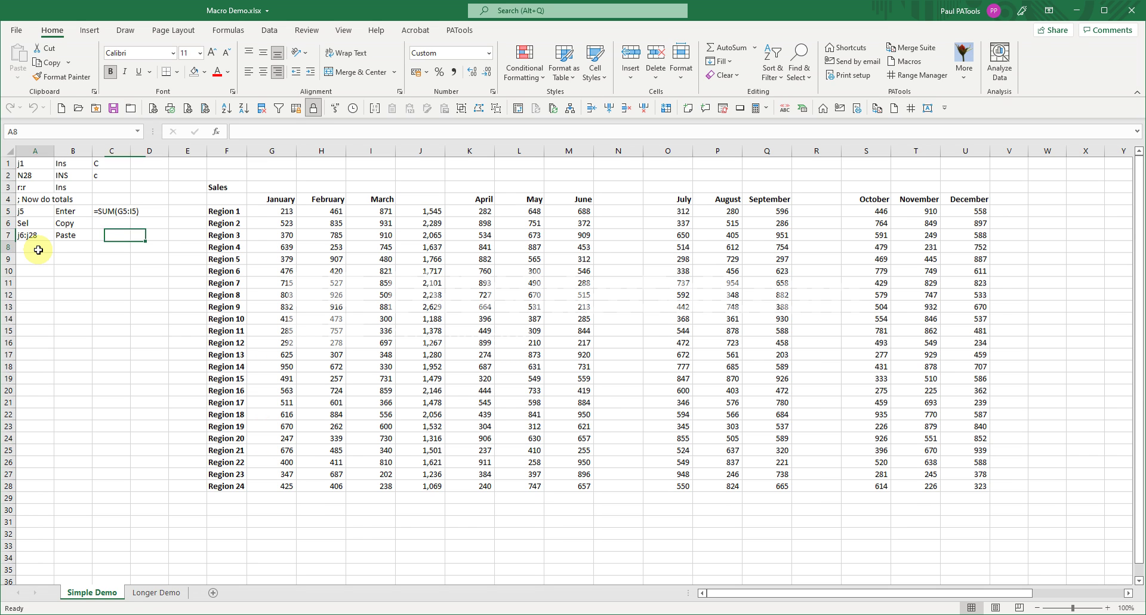
type("j4")
key("Tab")
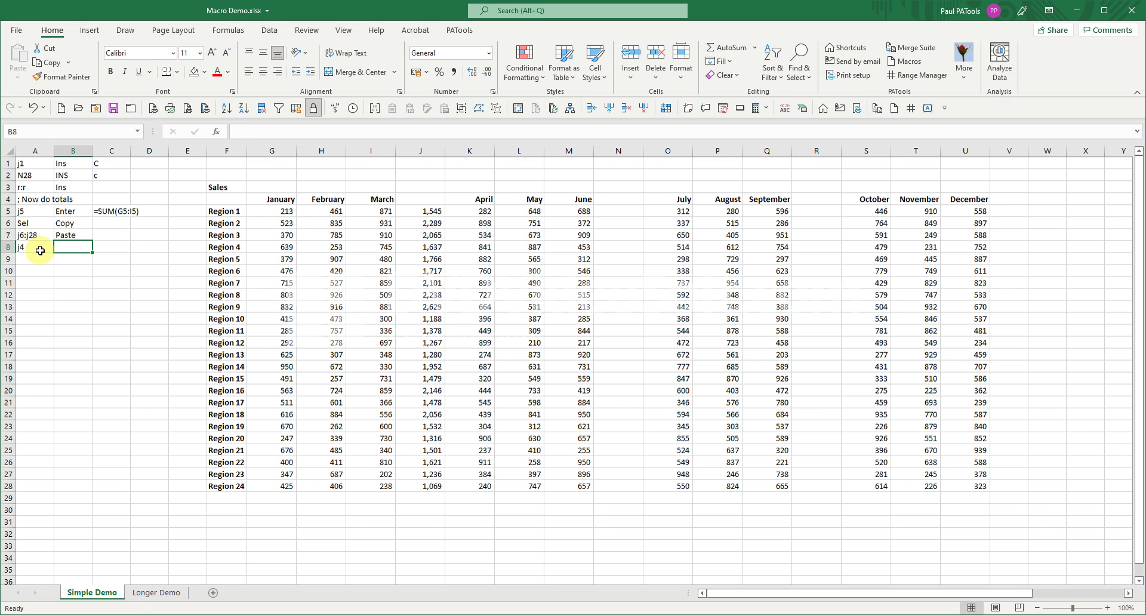
type("Enter")
key("Tab")
type("Q1")
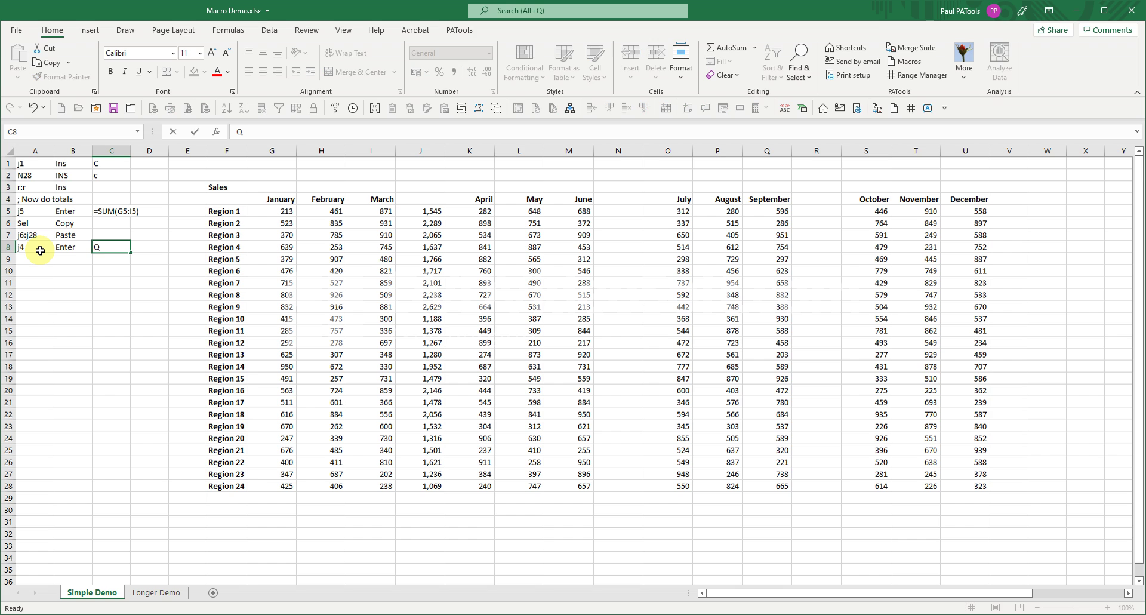
key("ctrl+Return")
key("Return")
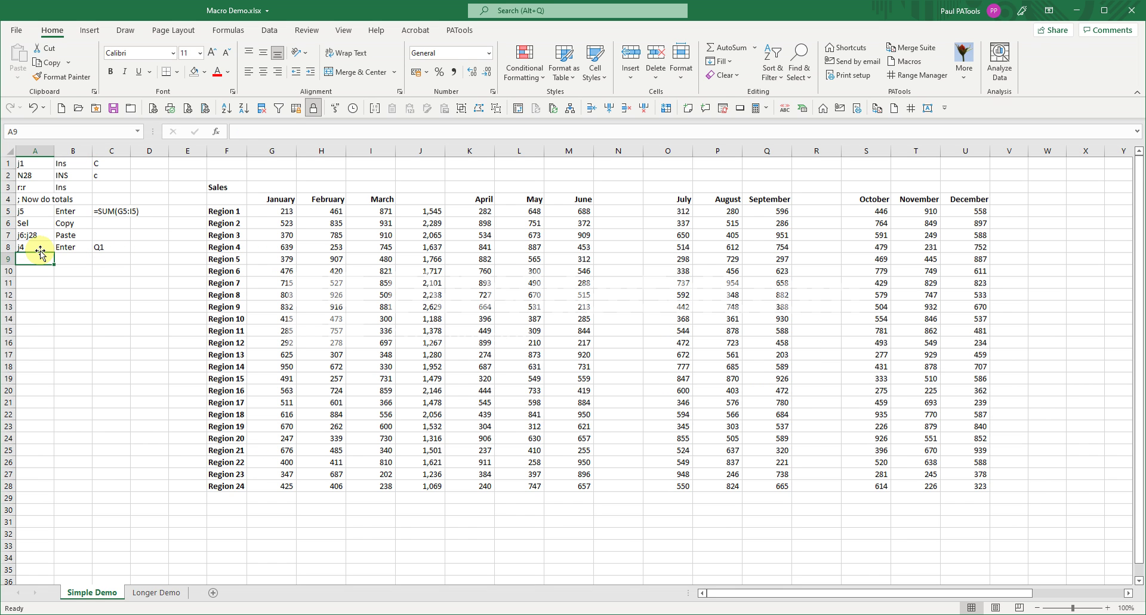
Add a macro instruction in row 9 with reference n4, command Enter and value Q2
type("n28")
key("Tab")
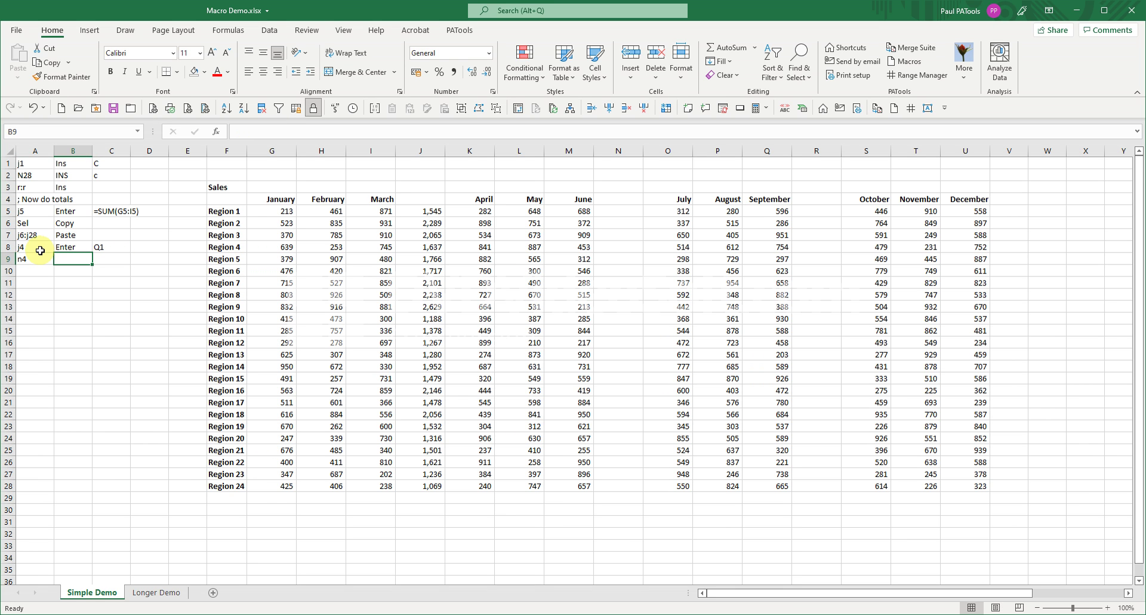
type("Enter")
key("ctrl+Return")
key("Tab")
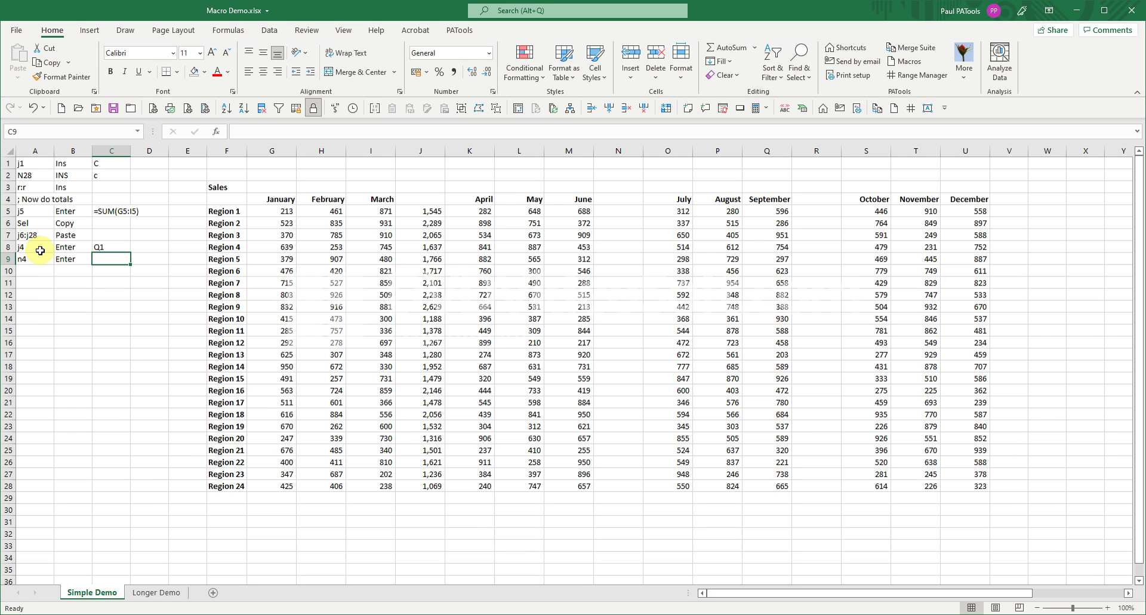
type("Q2")
key("ctrl+Return")
left_click(278, 504)
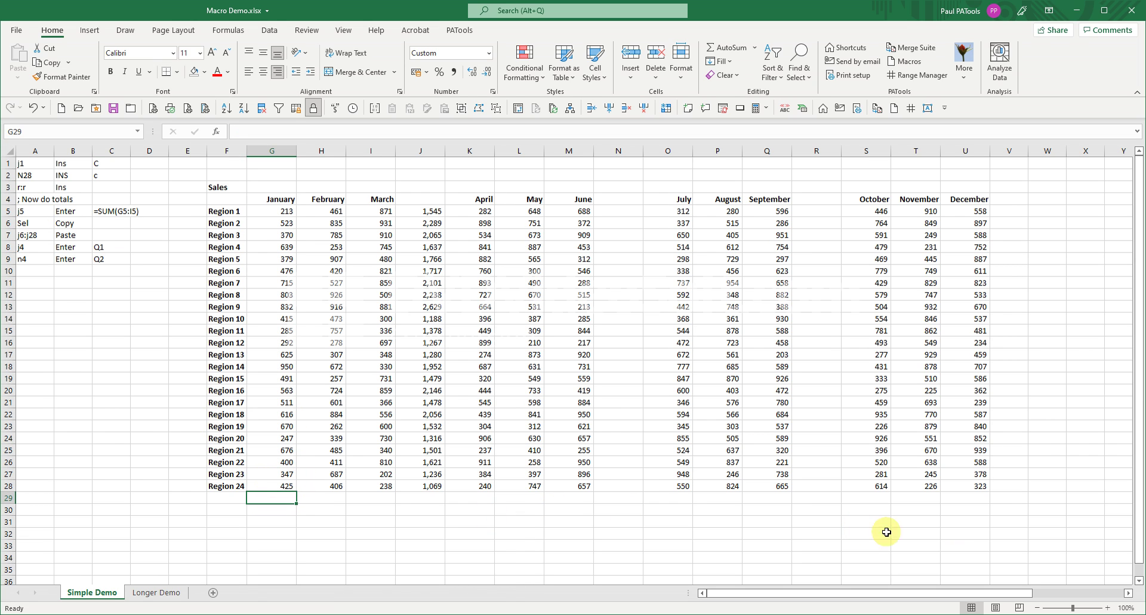
Delete the first-quarter totals column and the blank columns before July and October from the sales table
left_click(26, 165)
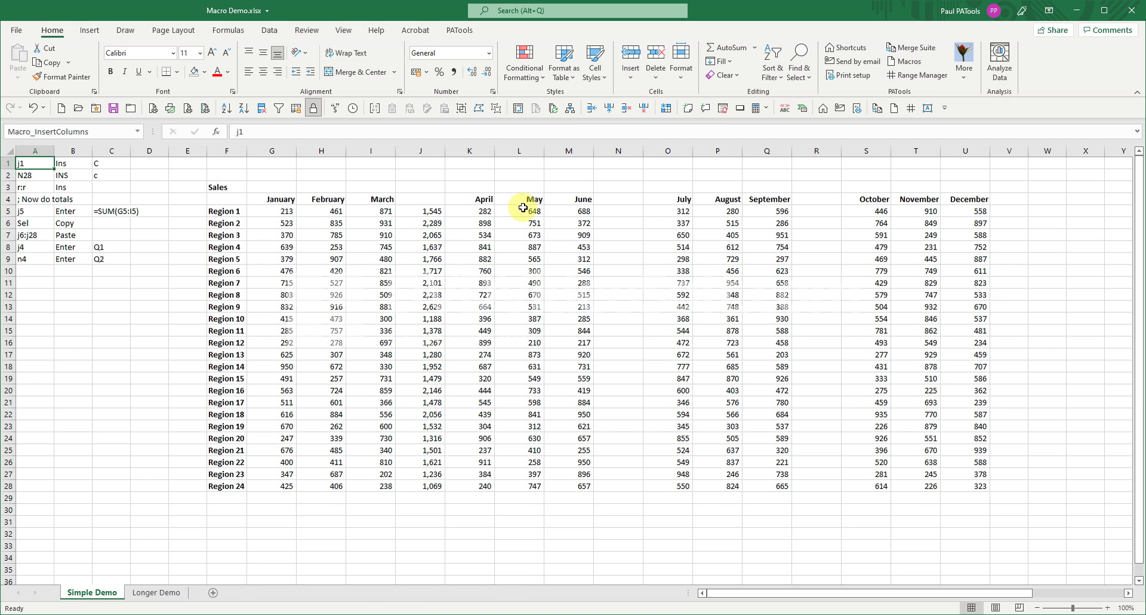
left_click(428, 212)
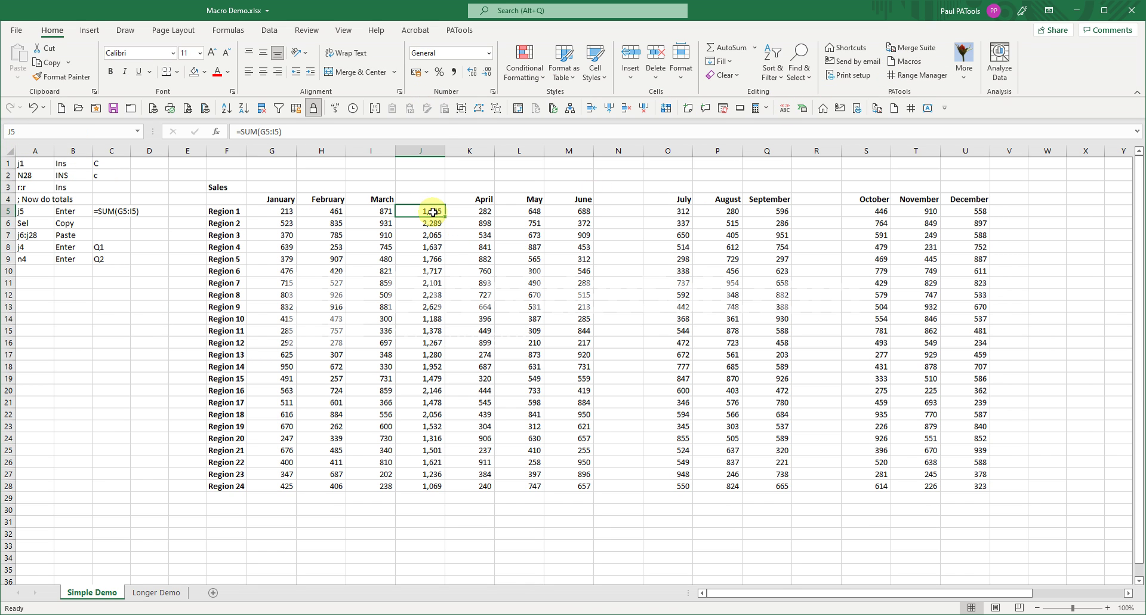
left_click(643, 108)
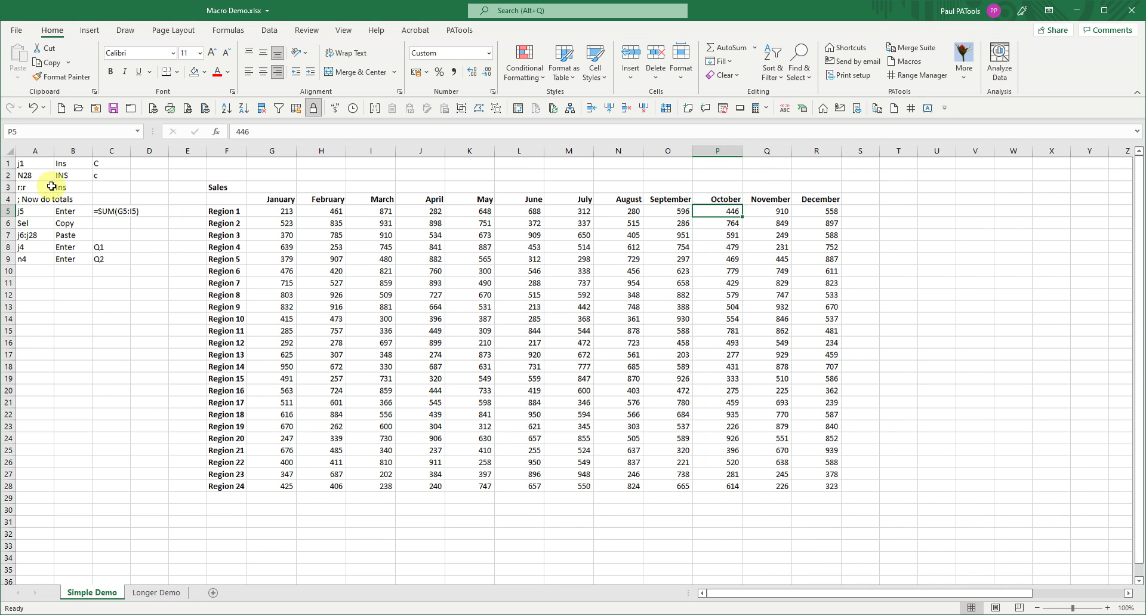
Run Macro_InsertColumns from the PATools macro list, confirm the run and close the list
left_click(37, 163)
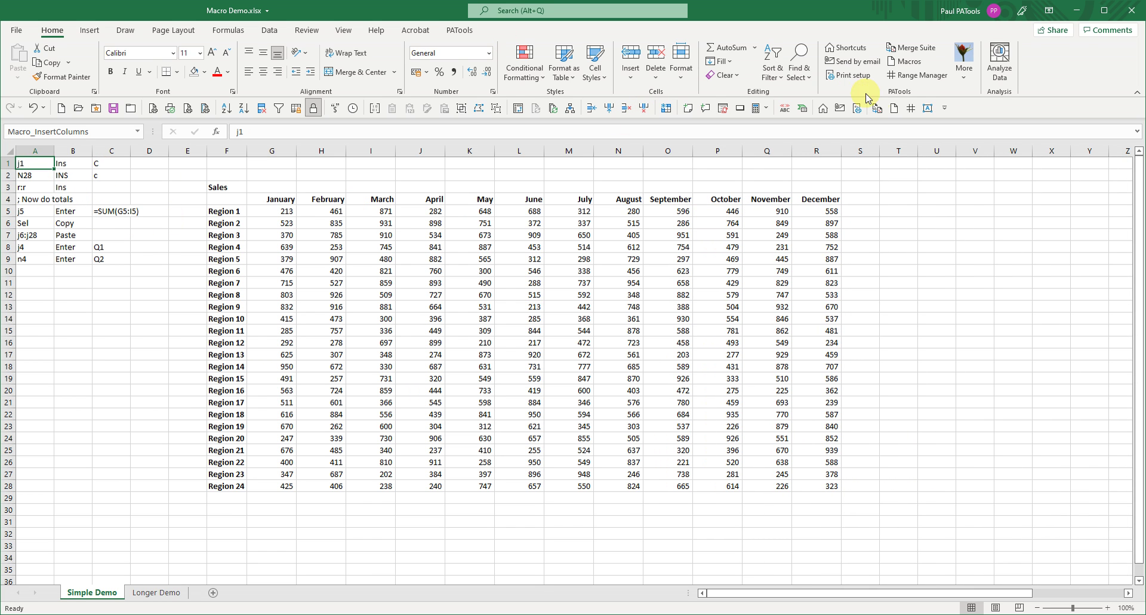
left_click(894, 108)
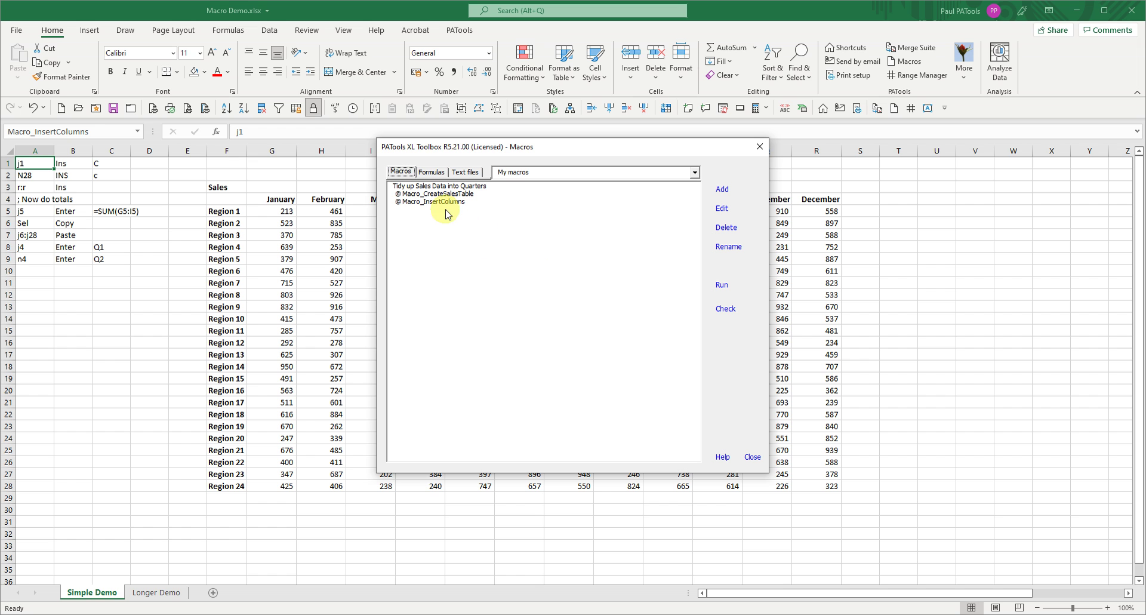
double_click(443, 202)
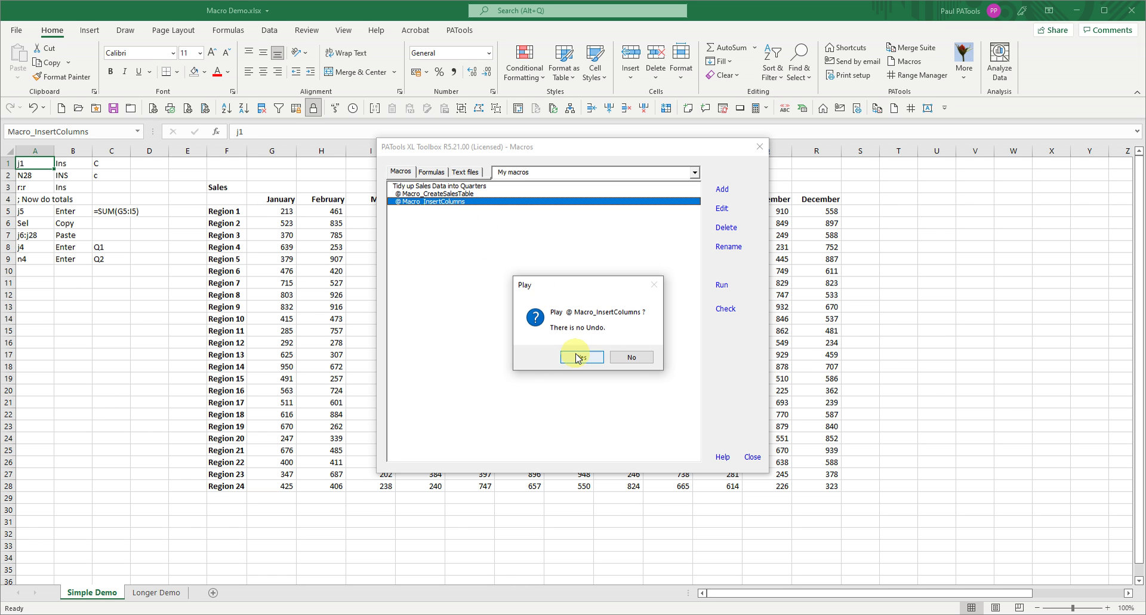
left_click(574, 357)
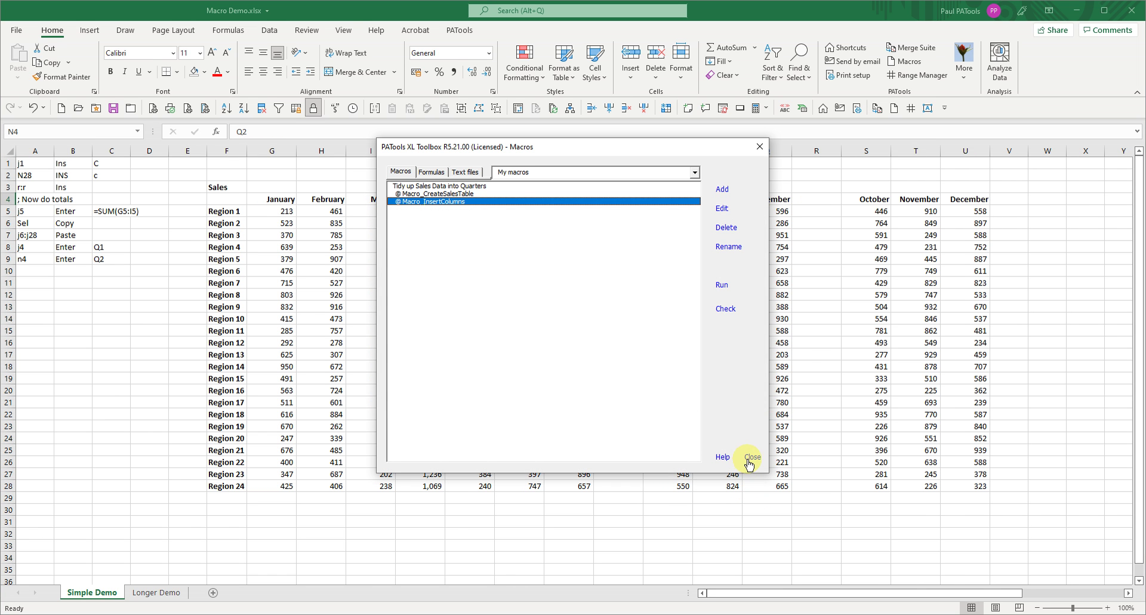
left_click(750, 459)
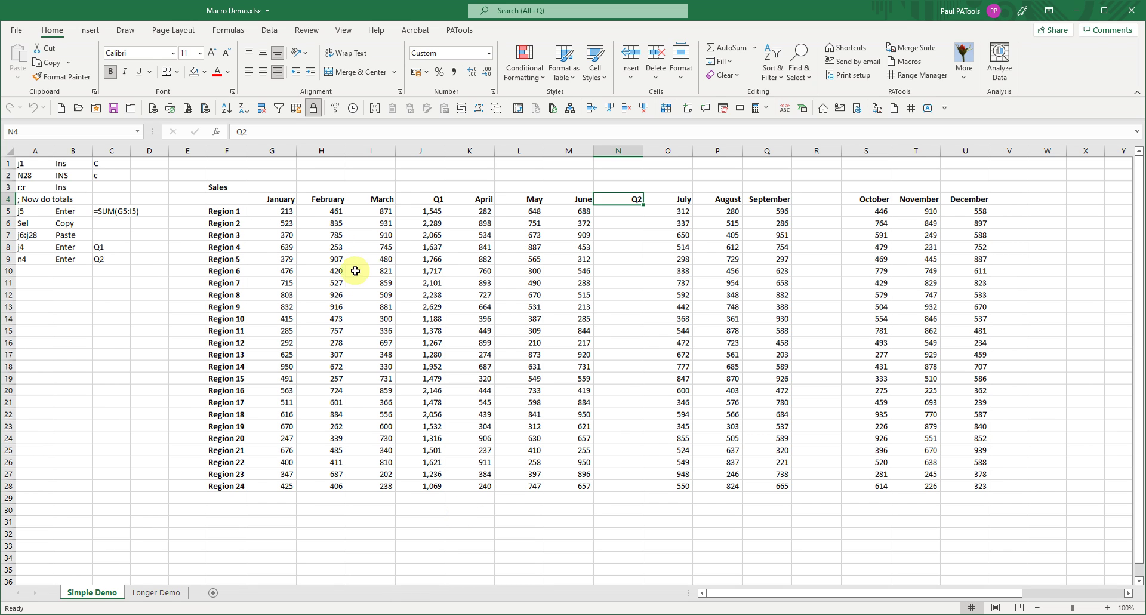
Add a macro instruction in row 10 with reference j5:j28, command Font= and value b to format the Q1 totals
left_click(420, 211)
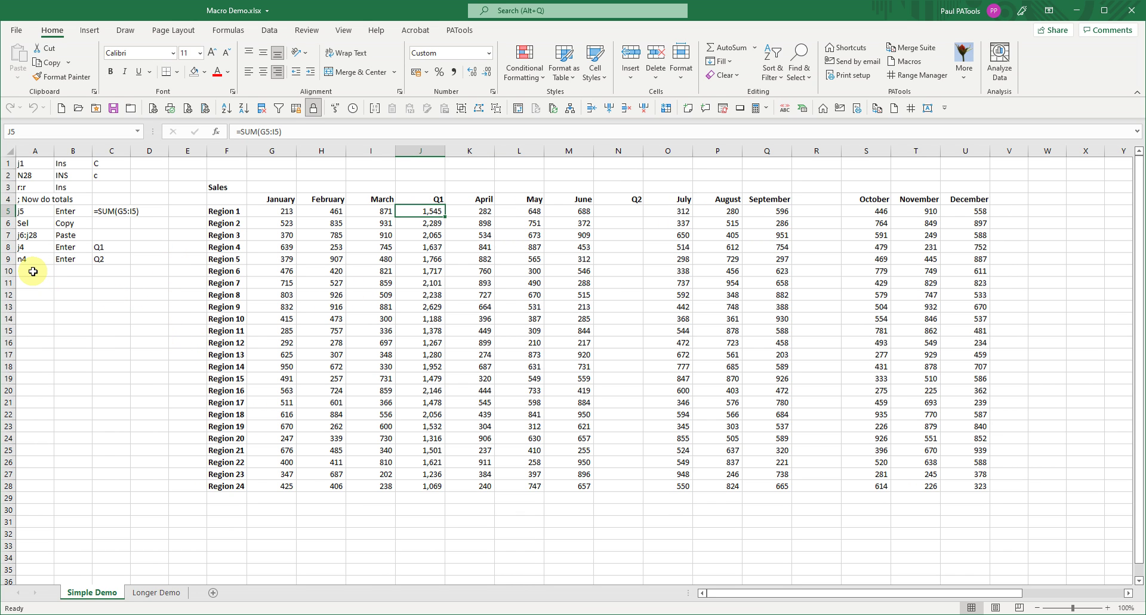
left_click(424, 484, "shift")
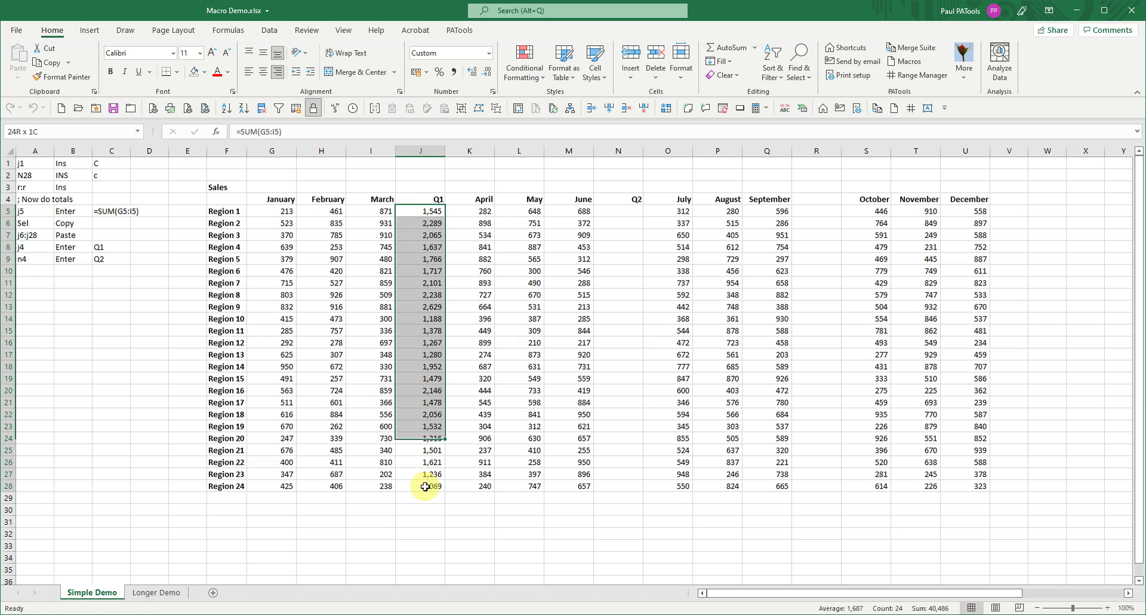
key("ctrl+v")
left_click(30, 271)
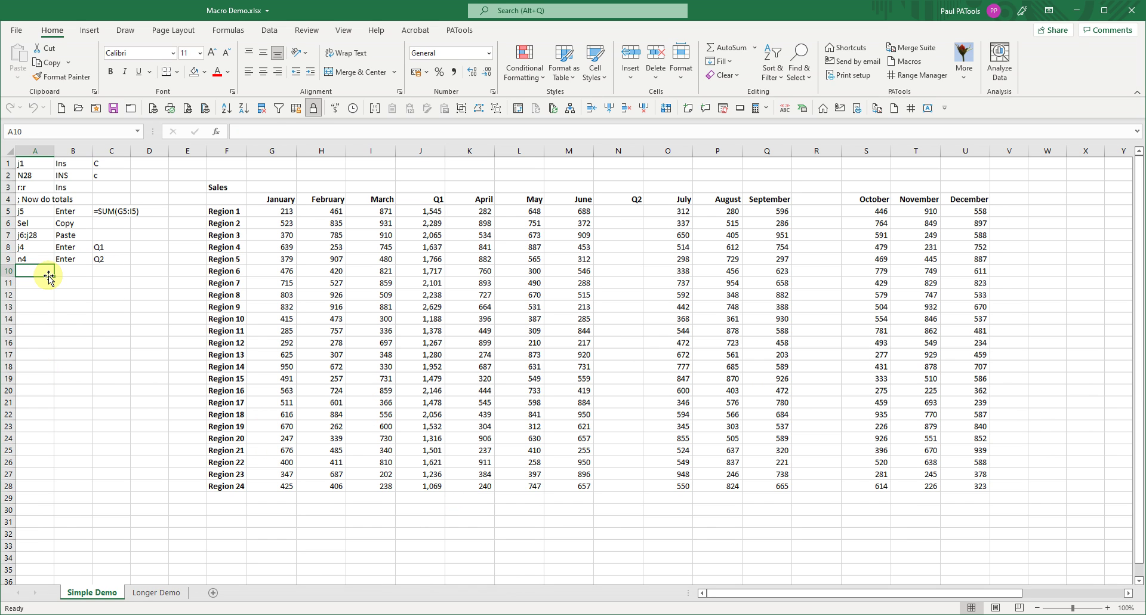
type("j5:j")
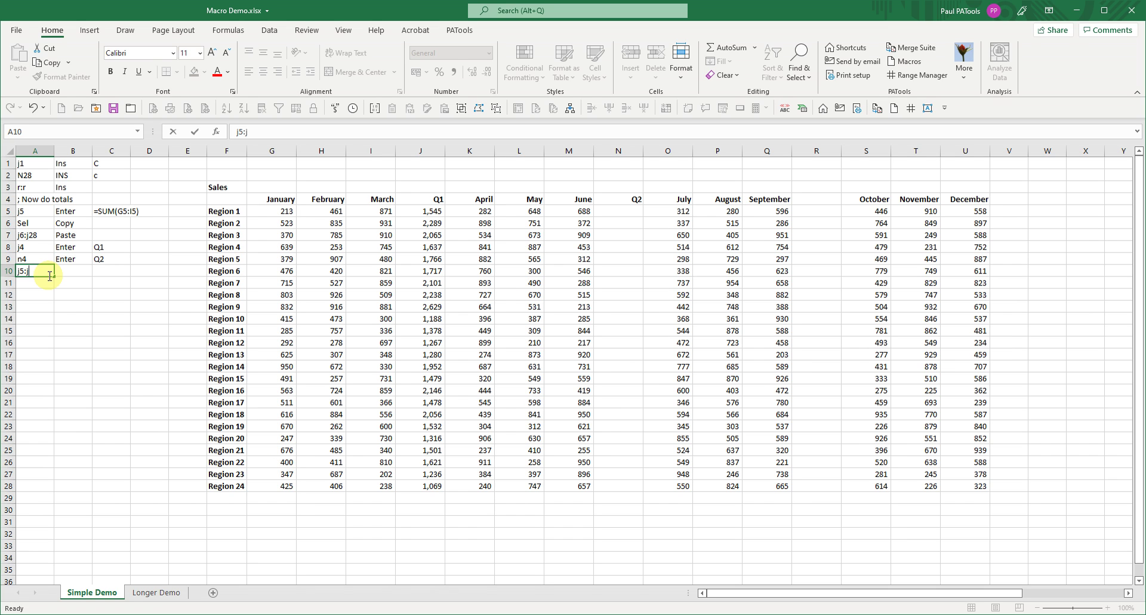
type("28")
key("Tab")
type("Fo")
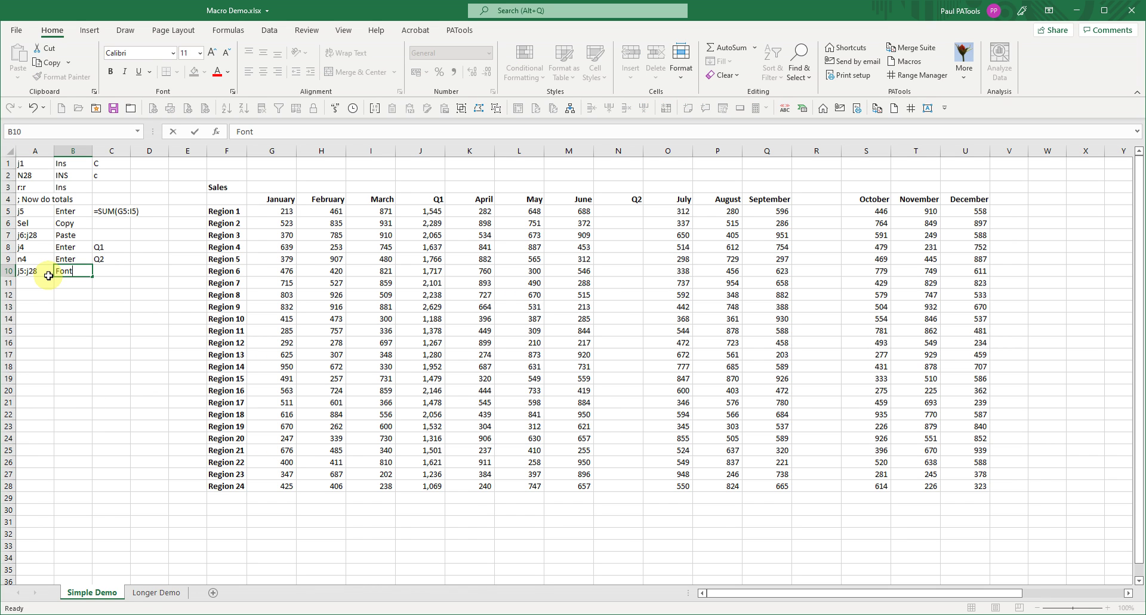
key("Tab")
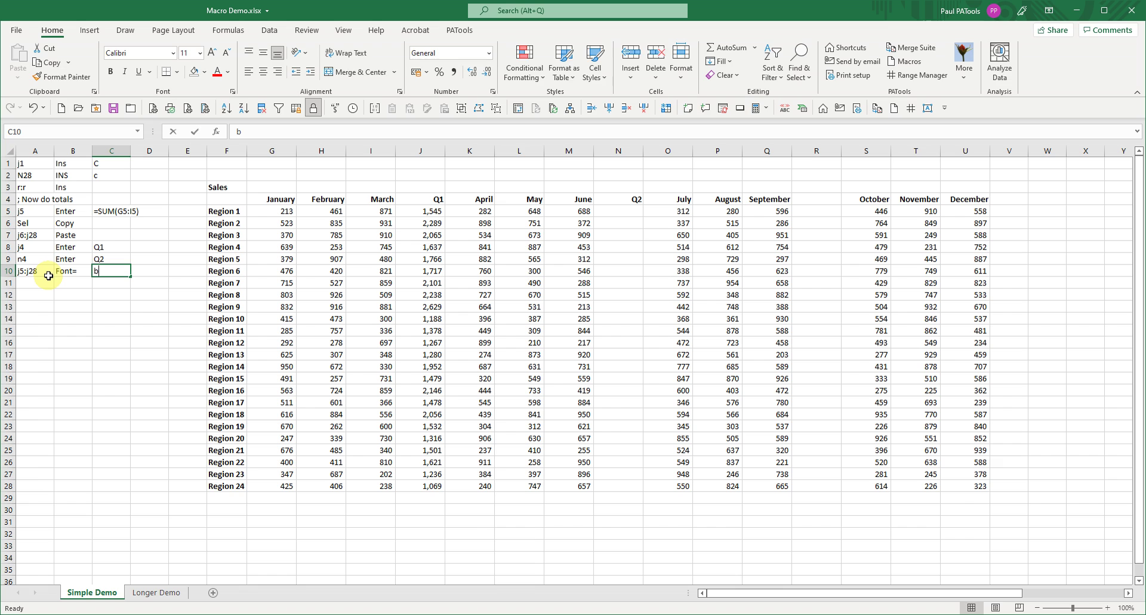
key("ctrl+Return")
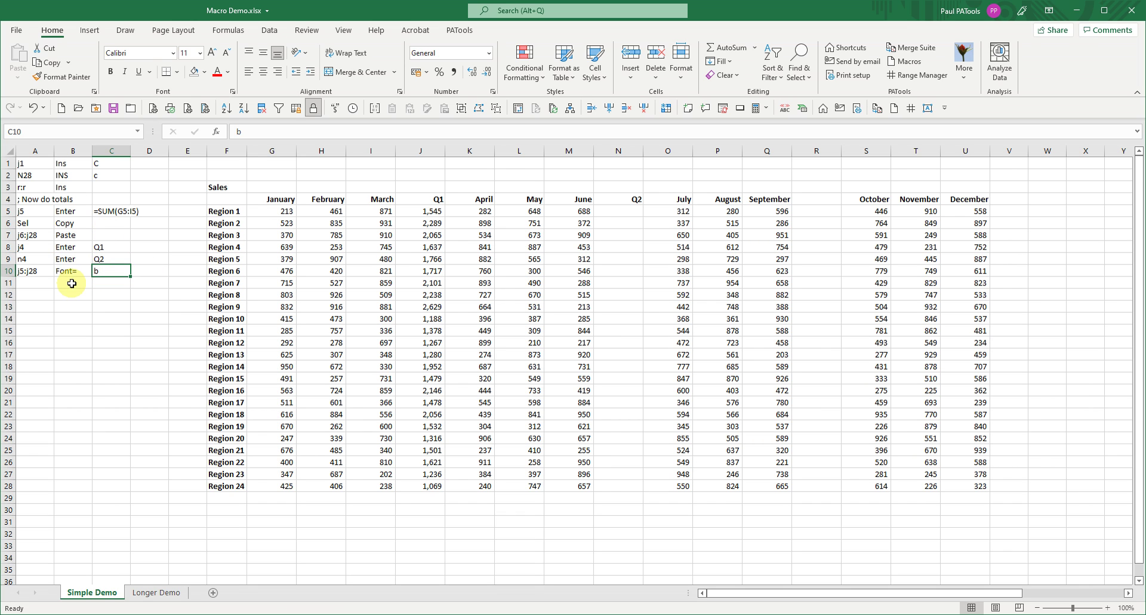
Delete the Q1 and Q2 columns and the blank column before October, then select the macro's first cell A1
left_click(35, 164)
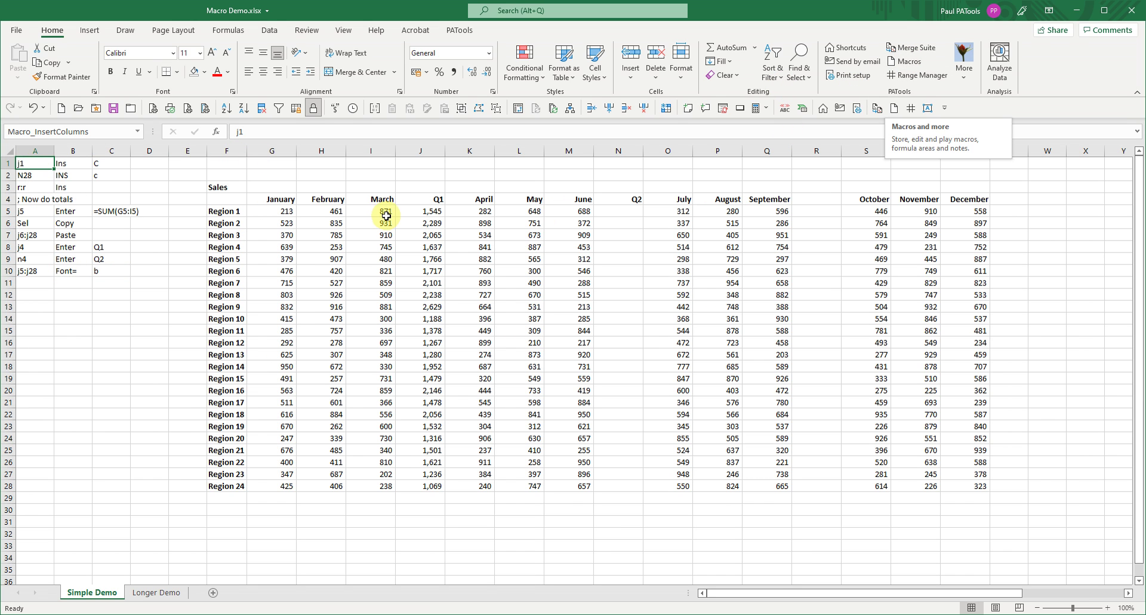
left_click(418, 200)
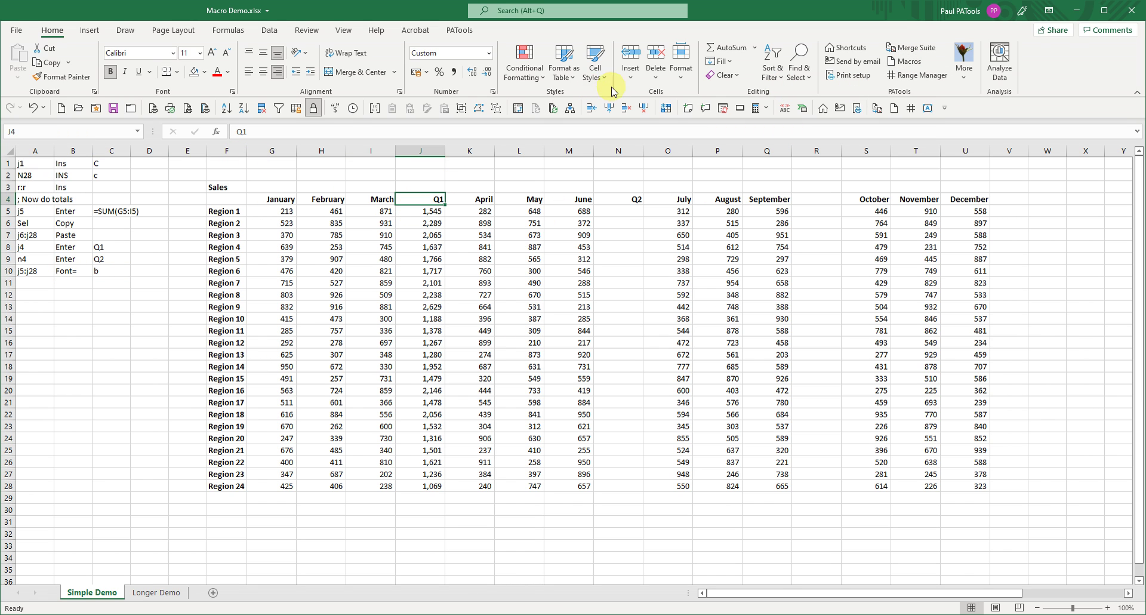
left_click(641, 110)
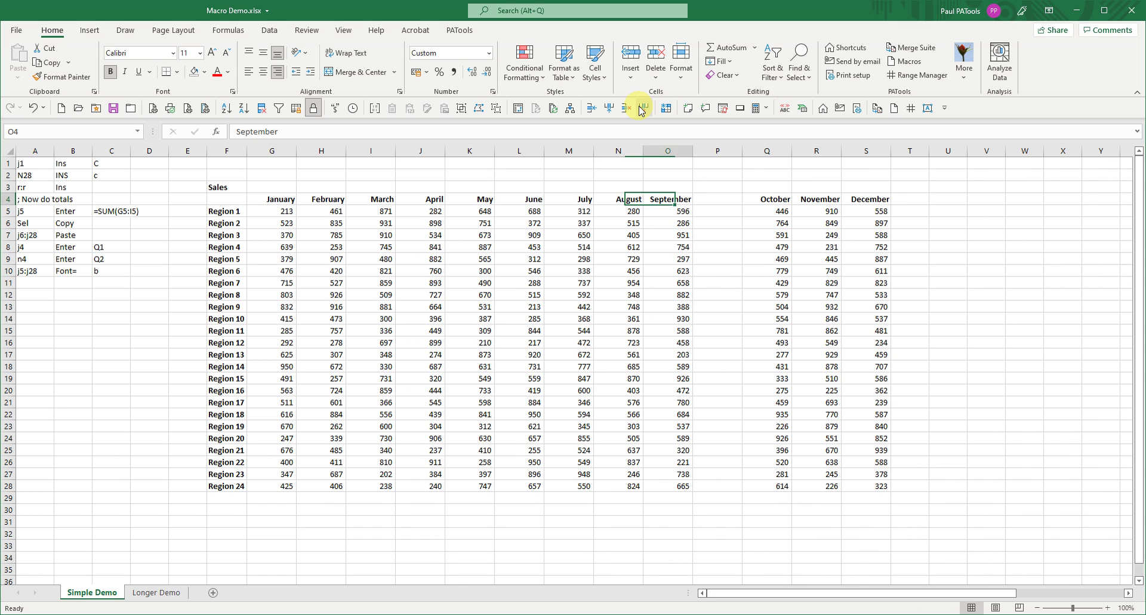
left_click(28, 165)
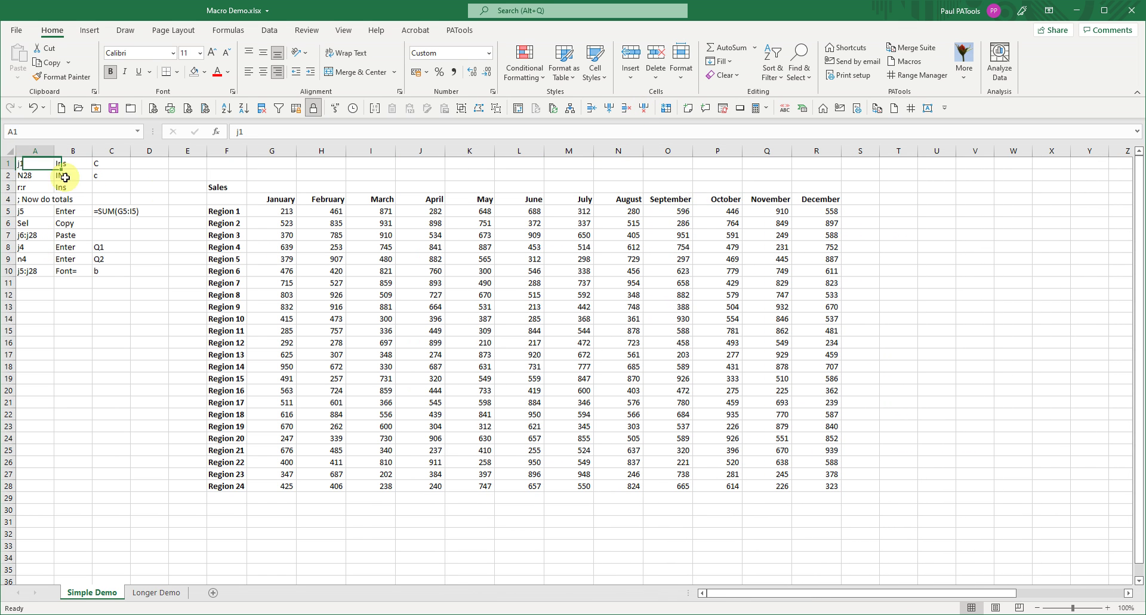
Run Macro_InsertColumns from the PATools macro list, close the list and inspect the Region 1 formula in the Q1 column
left_click(29, 211)
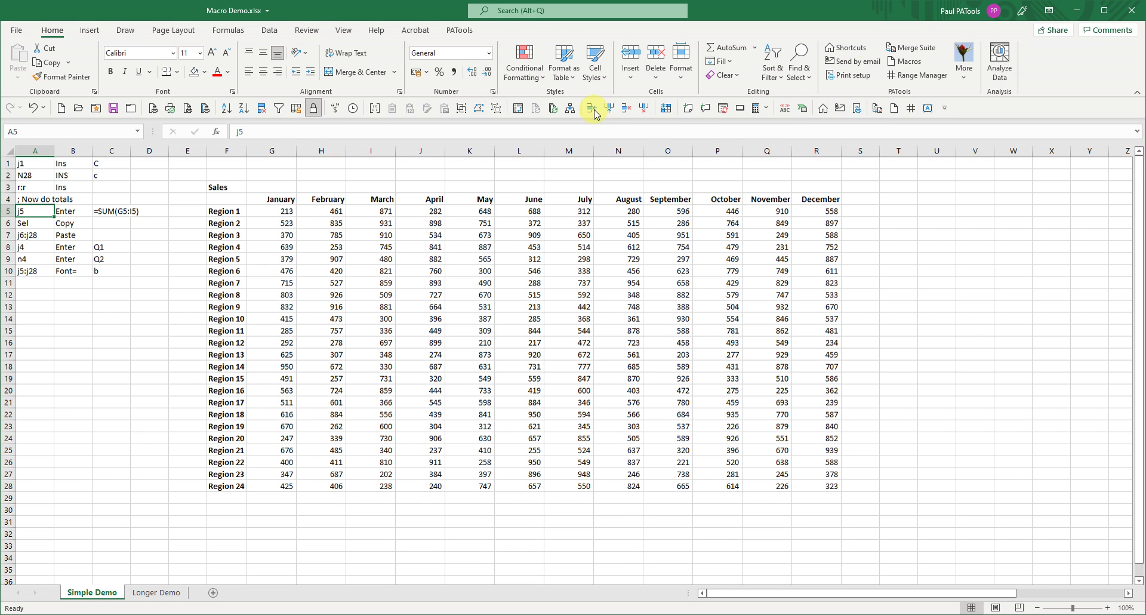
left_click(908, 61)
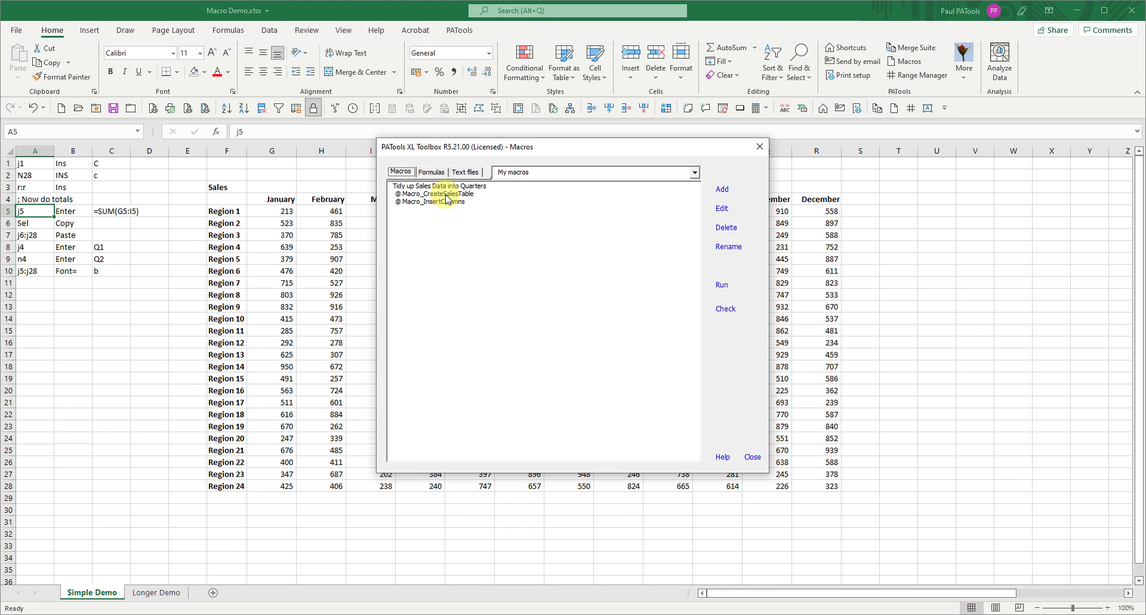
double_click(434, 203)
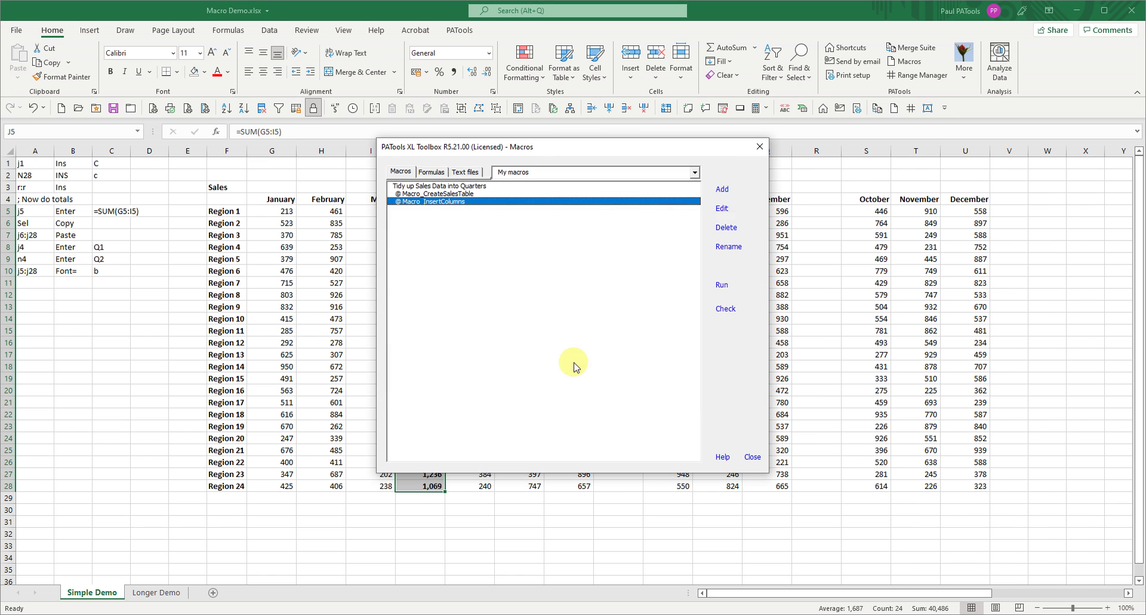
left_click(753, 460)
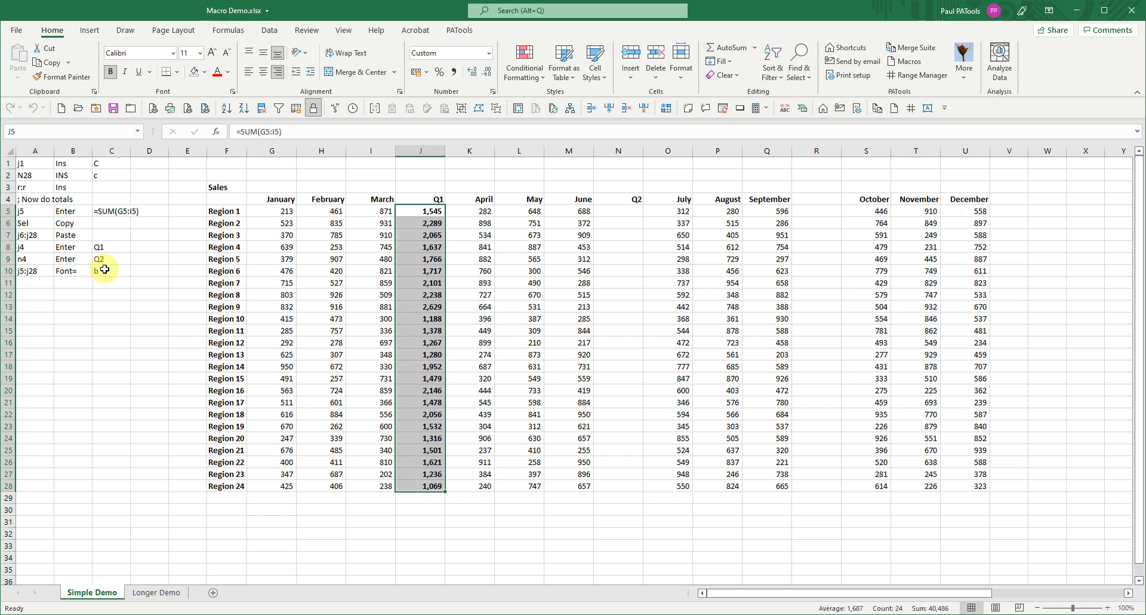
left_click(35, 165)
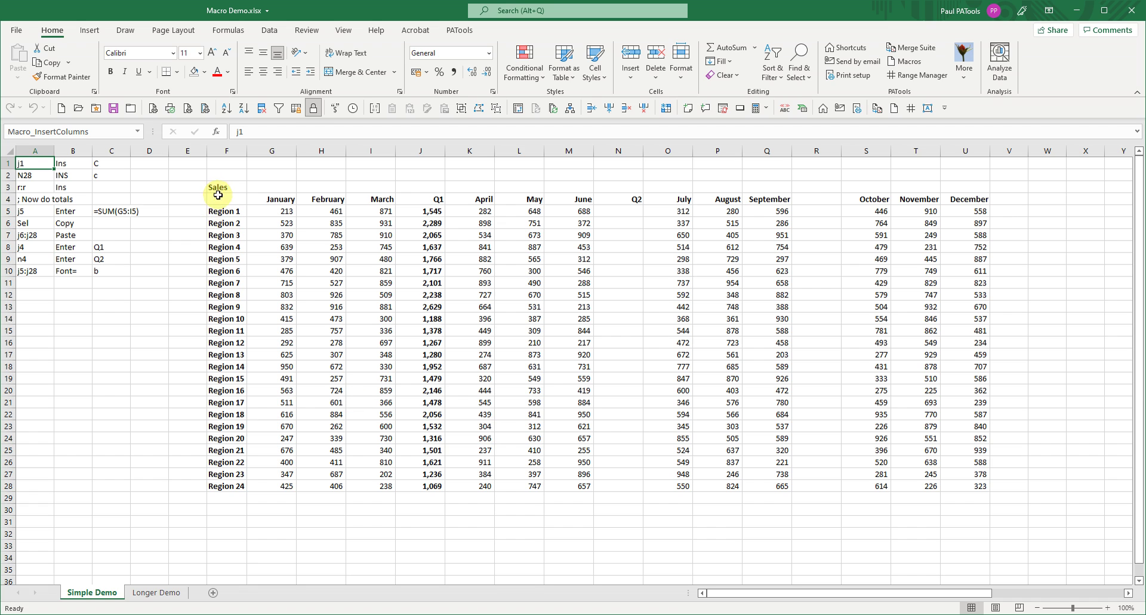
left_click(428, 213)
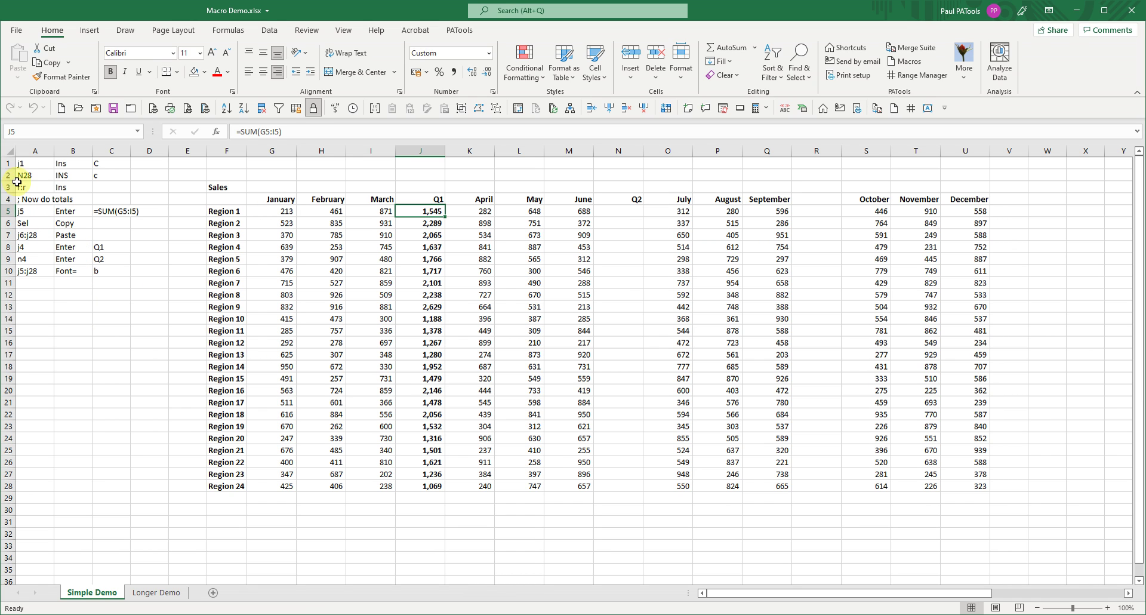
Add a new worksheet and copy the macro instructions in A1:C10 of the Simple Demo sheet into it at A1
left_click(30, 166)
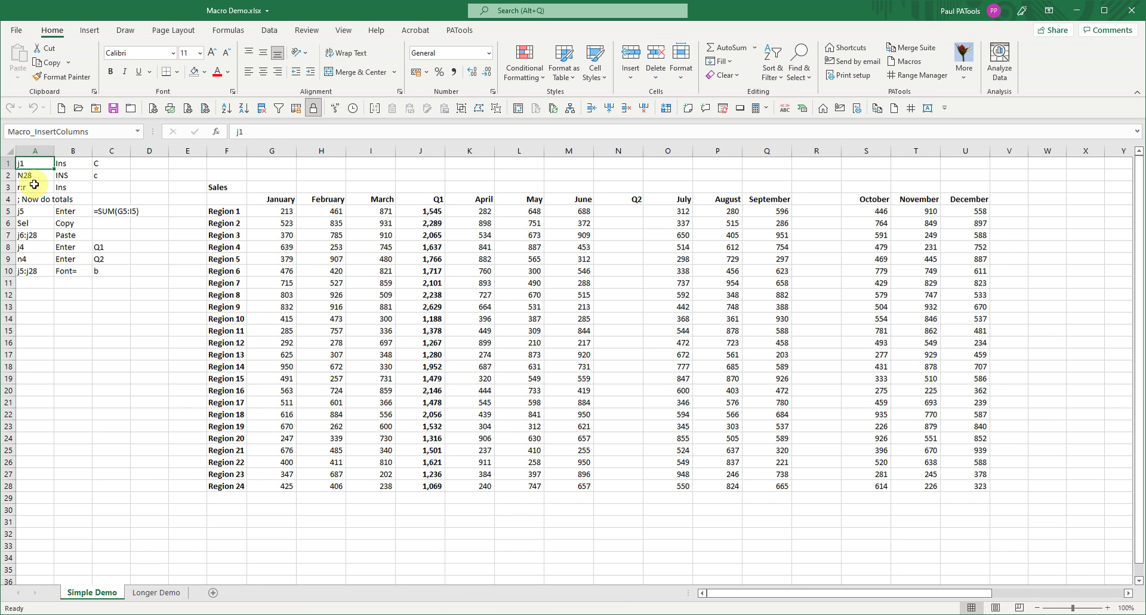
left_click(213, 592)
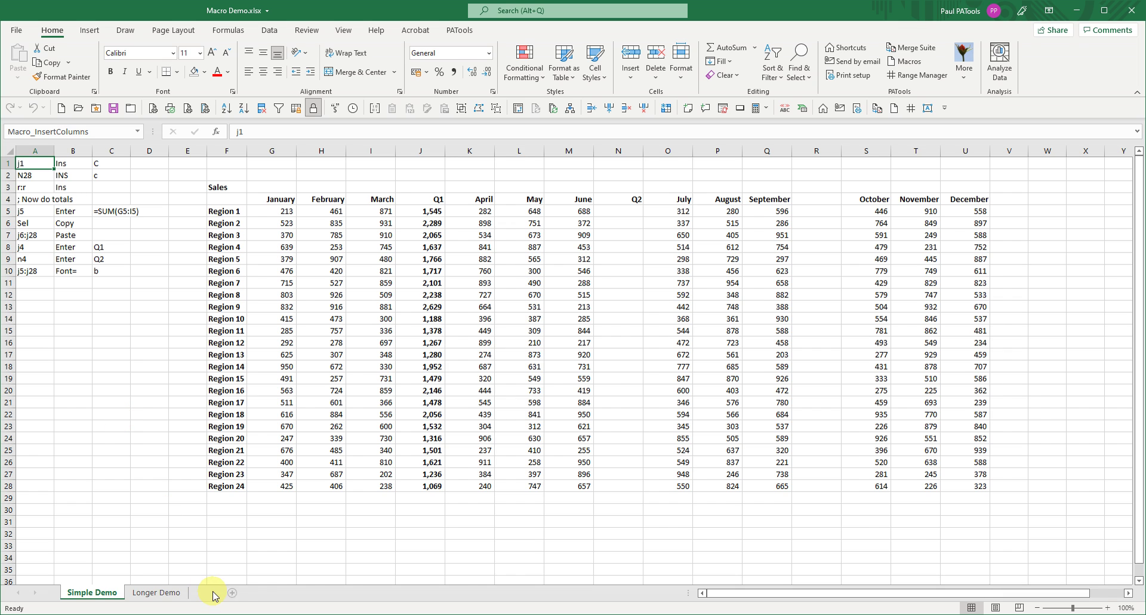
left_click(95, 593)
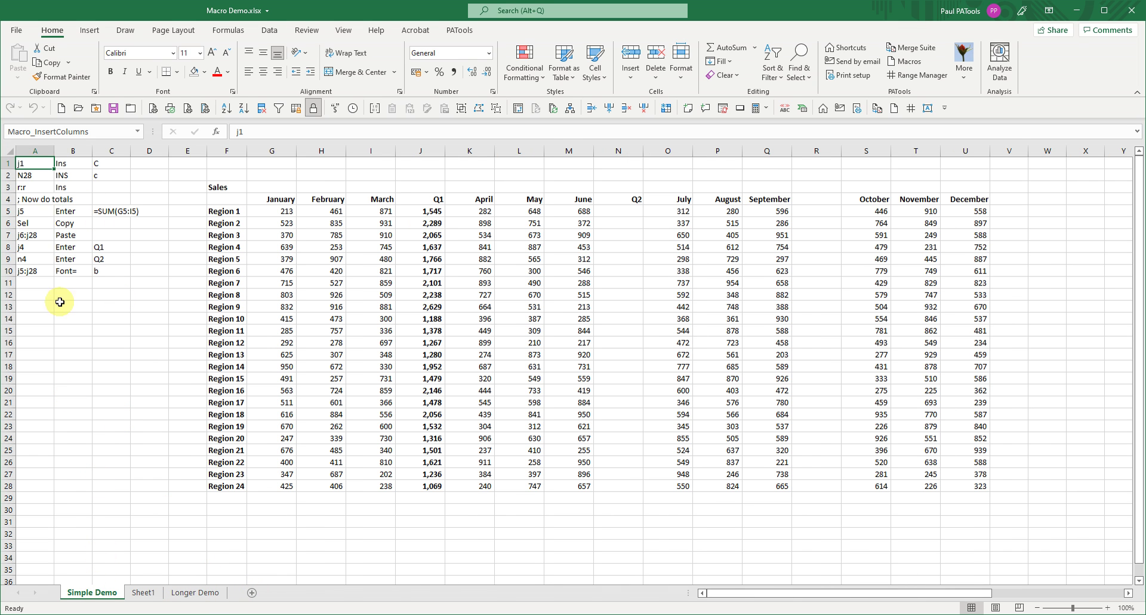
key("ctrl+a")
key("ctrl+c")
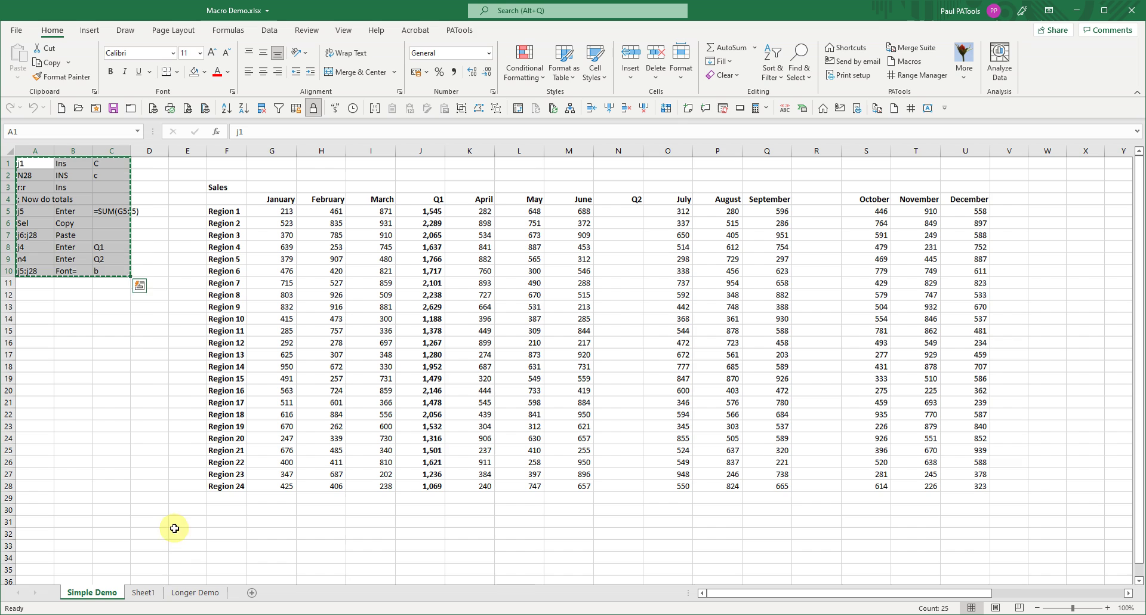
left_click(150, 593)
key("ctrl+v")
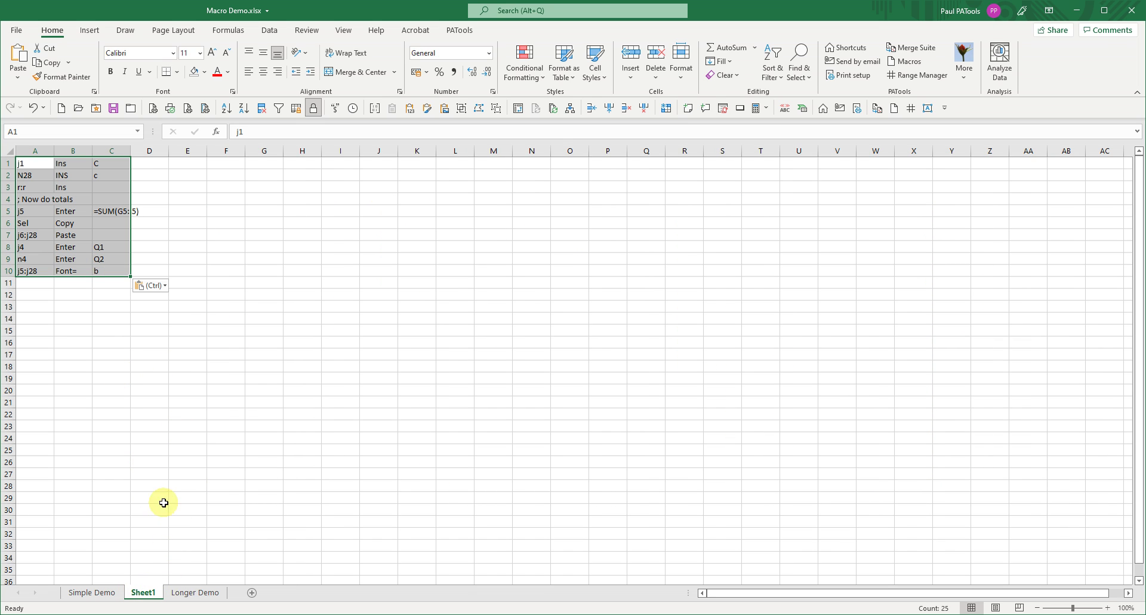
Rename the new sheet Macro Library and move it after the Longer Demo sheet
left_click(197, 593, "ctrl")
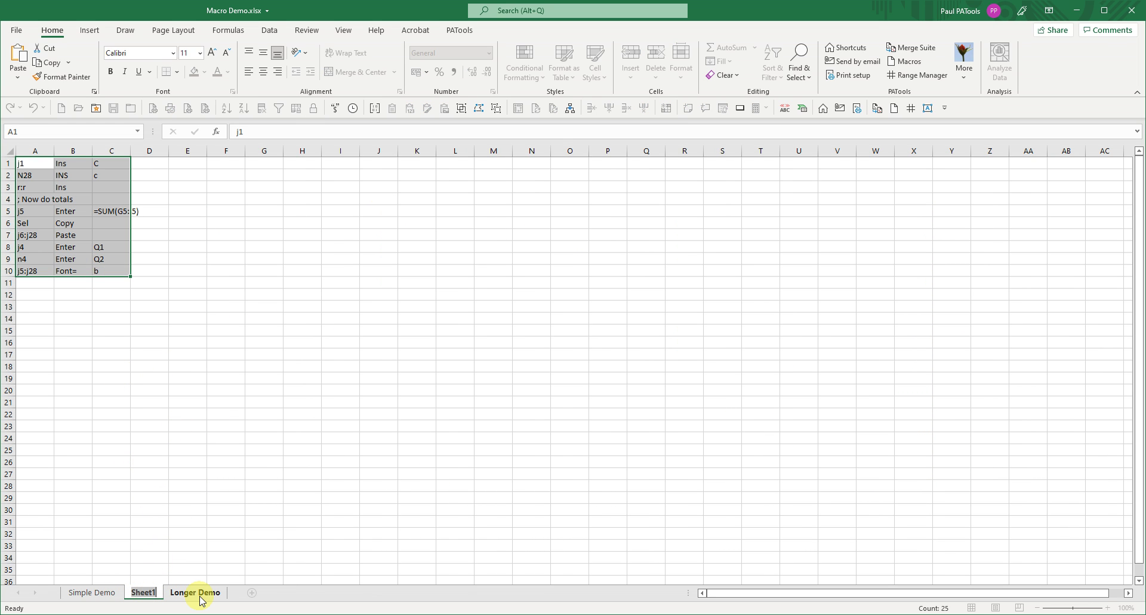
type("Macro Library")
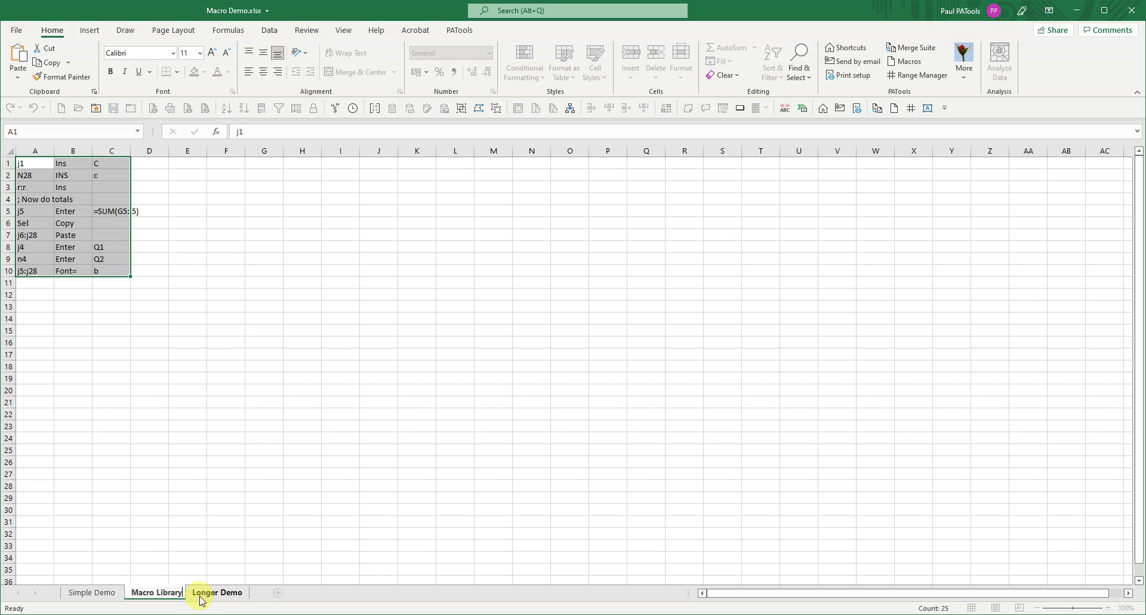
key("Return")
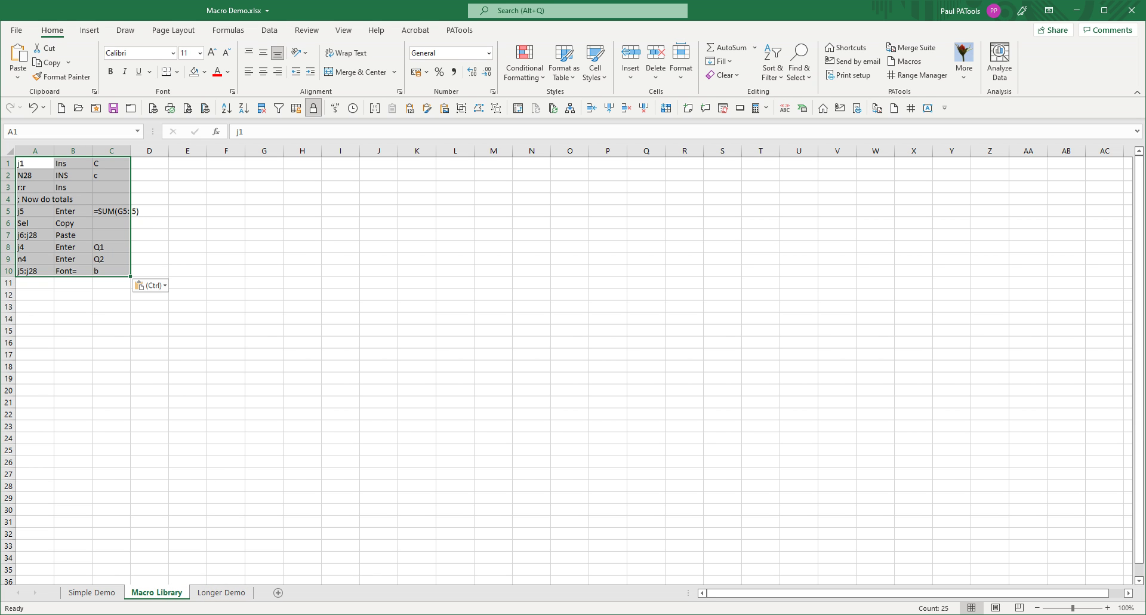
left_click_drag(153, 597, 273, 595)
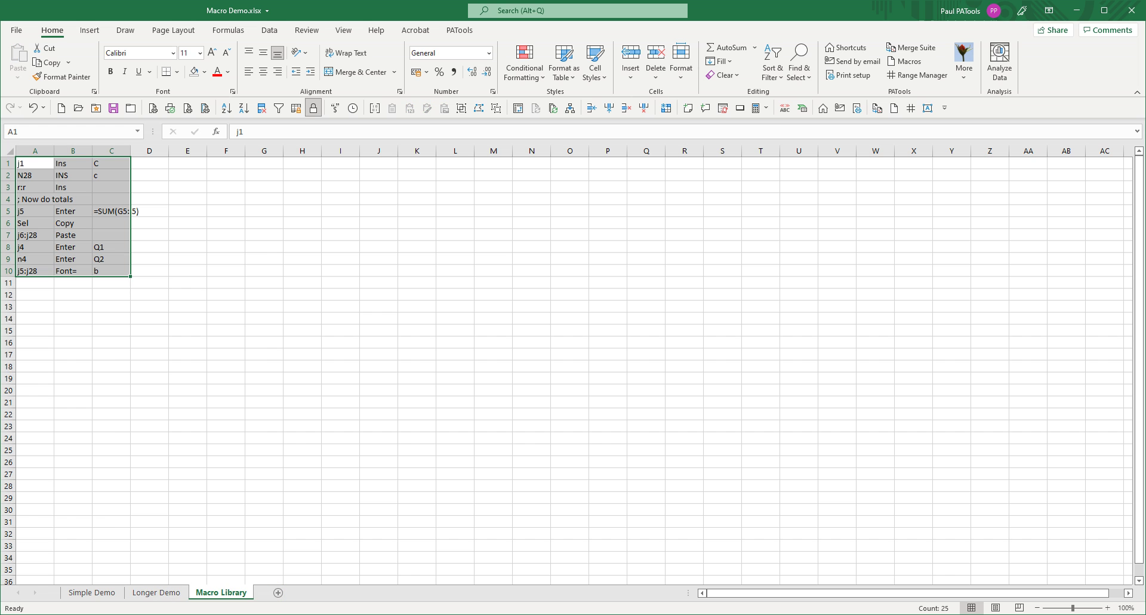
Clear the original macro instructions from A1:C10 on the Simple Demo sheet and select cell A1
left_click(97, 593)
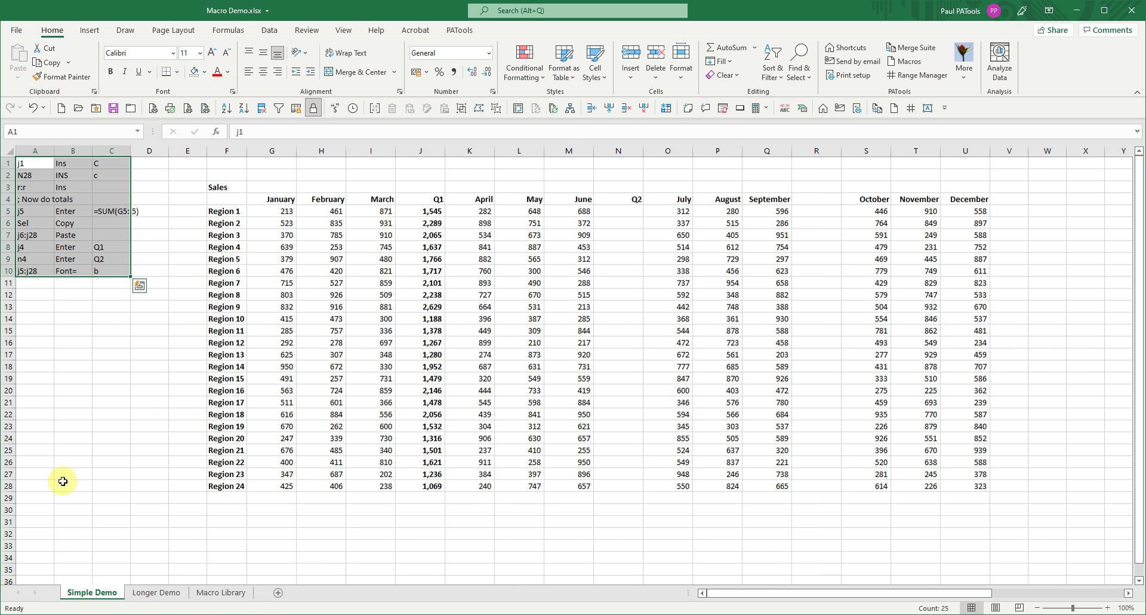
left_click(32, 167)
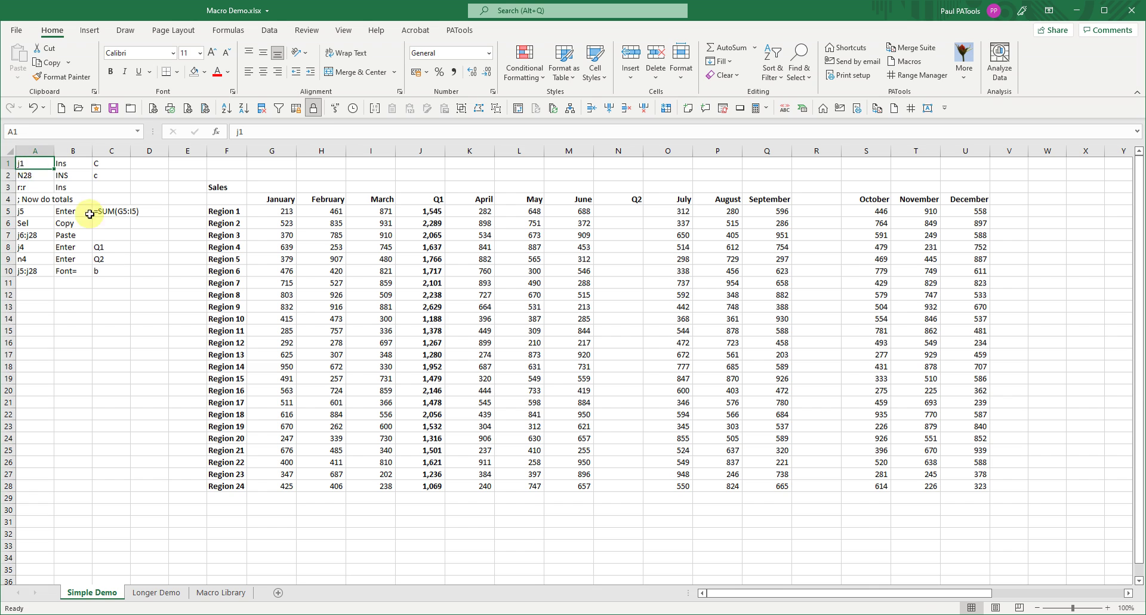
left_click(101, 272, "shift")
key("Delete")
left_click(26, 163)
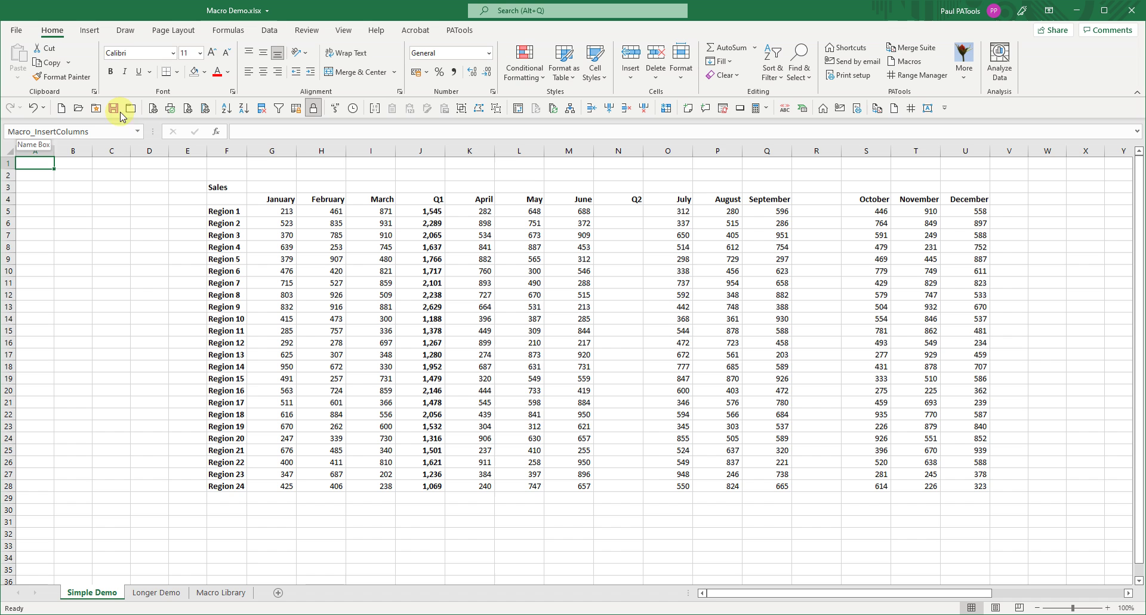
Change the defined name Macro_InsertColumns to refer to ='Macro Library'!$A$1, then select that cell on the Macro Library sheet
left_click(227, 32)
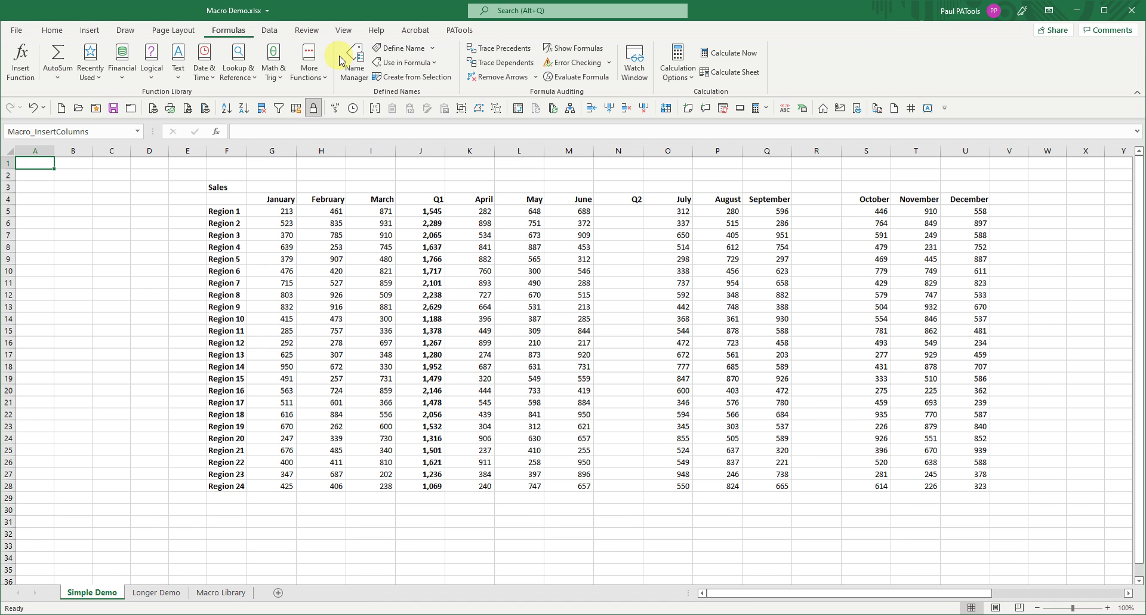
left_click(357, 60)
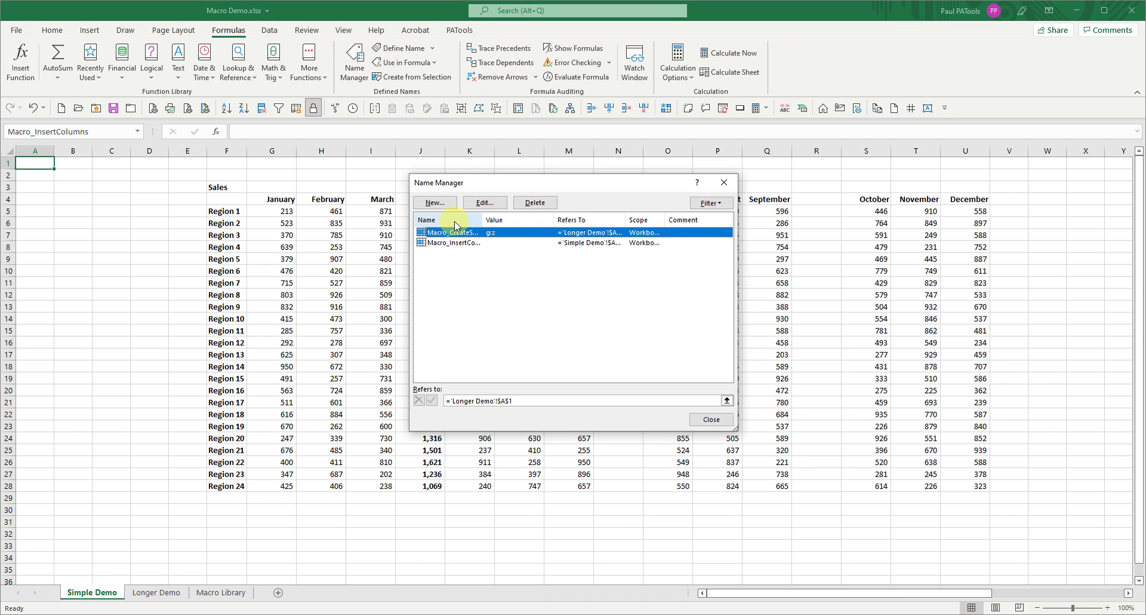
left_click(457, 242)
left_click(485, 202)
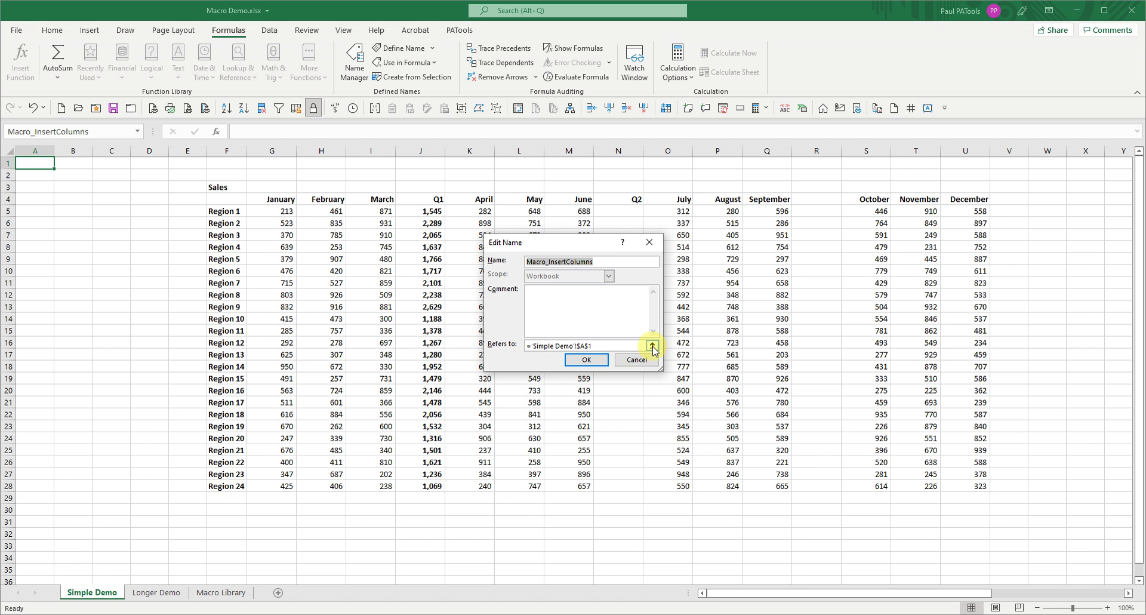
left_click(652, 345)
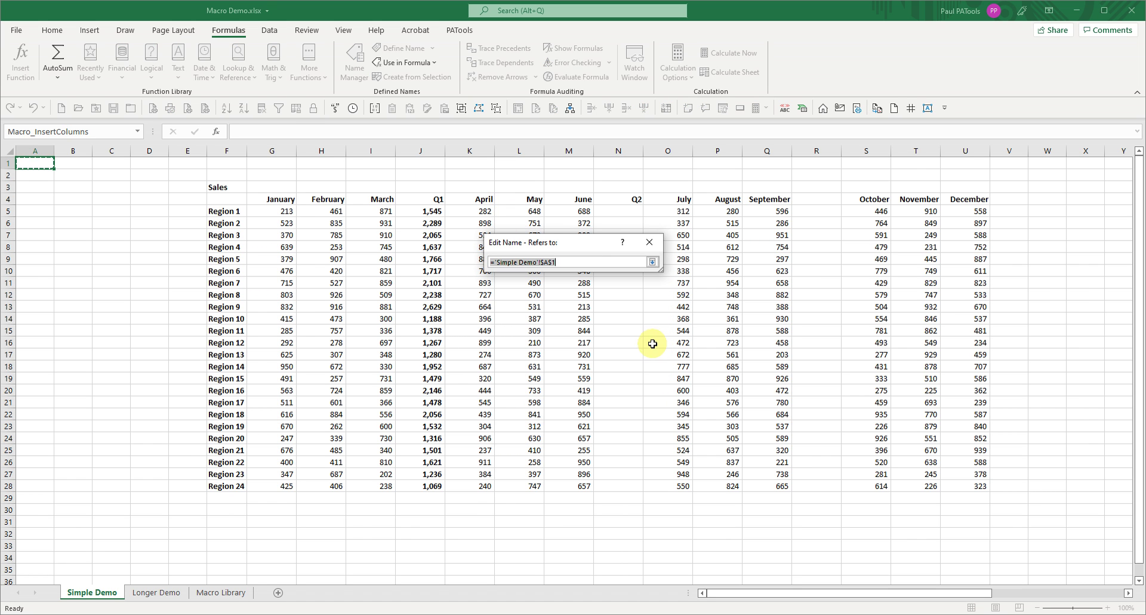
left_click(231, 593)
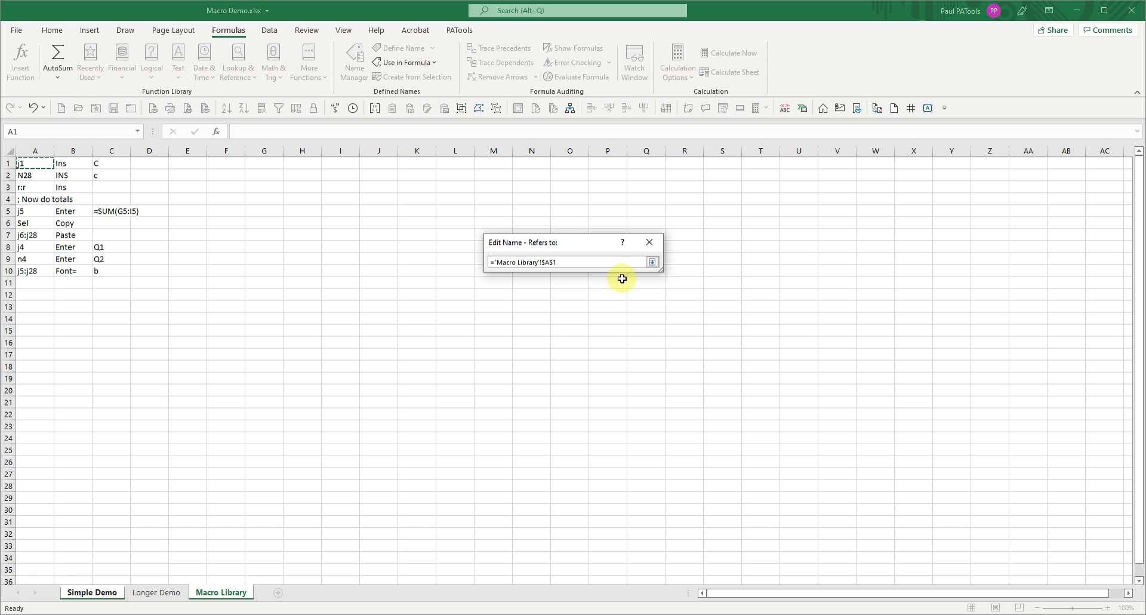
left_click(653, 262)
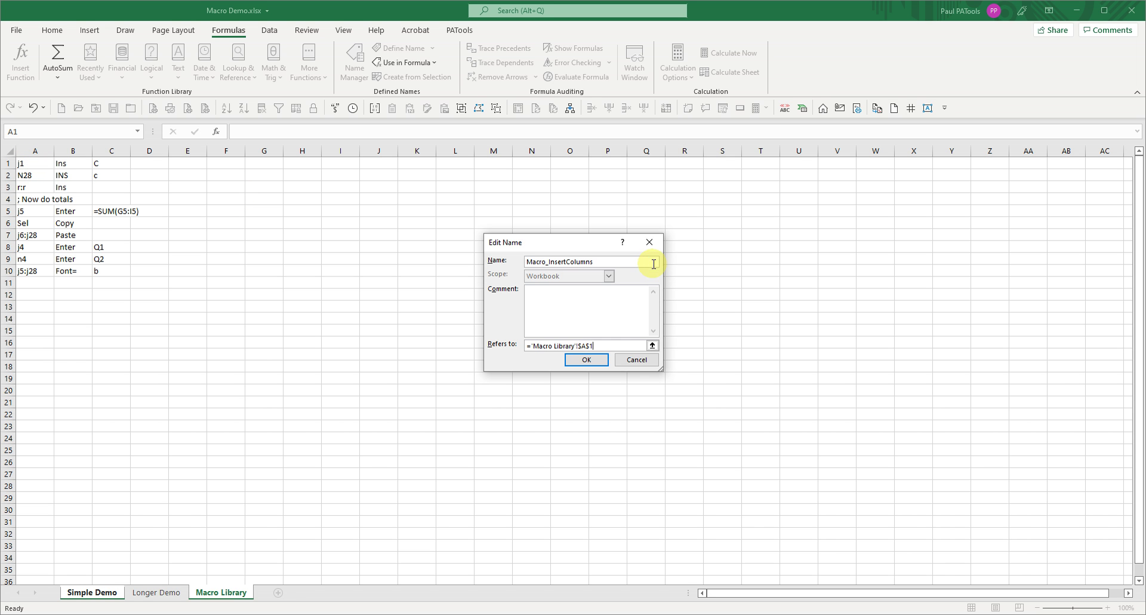
left_click(586, 359)
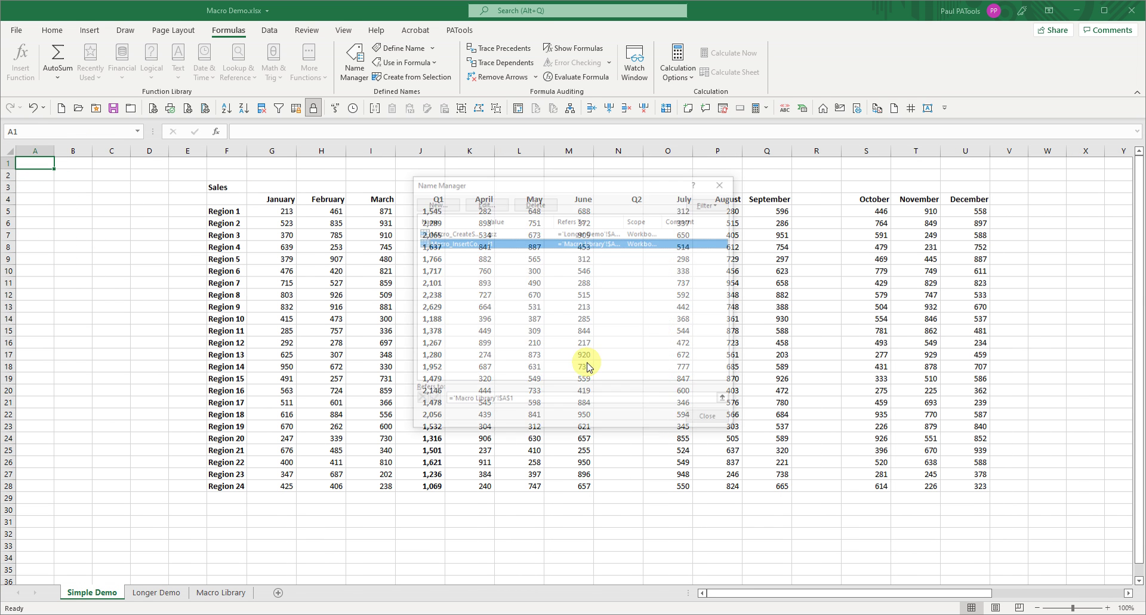
left_click(704, 419)
left_click(221, 592)
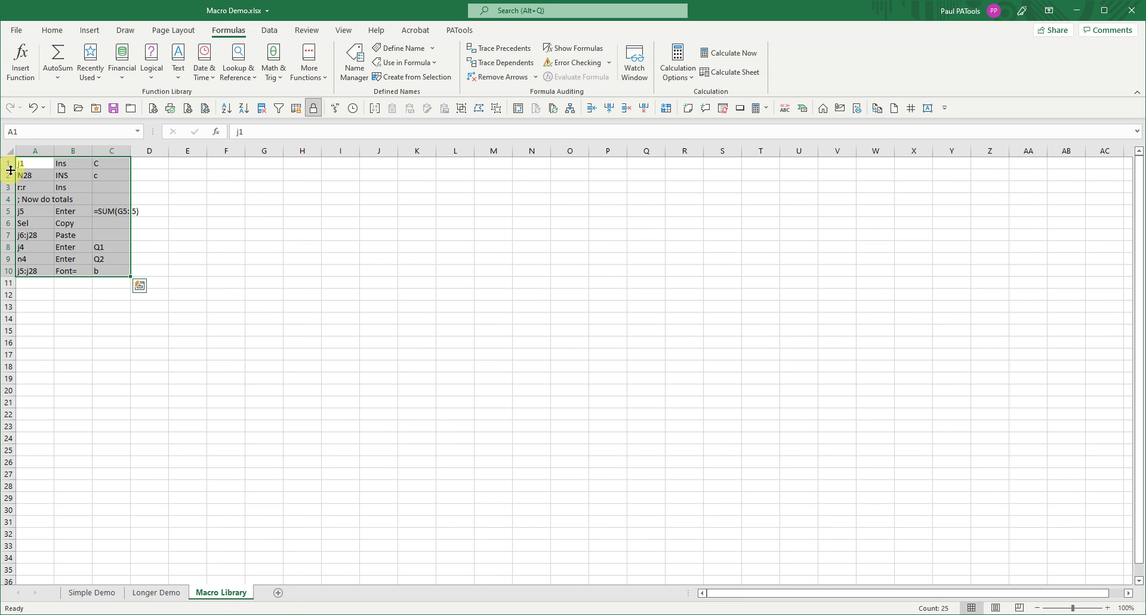
left_click(26, 165)
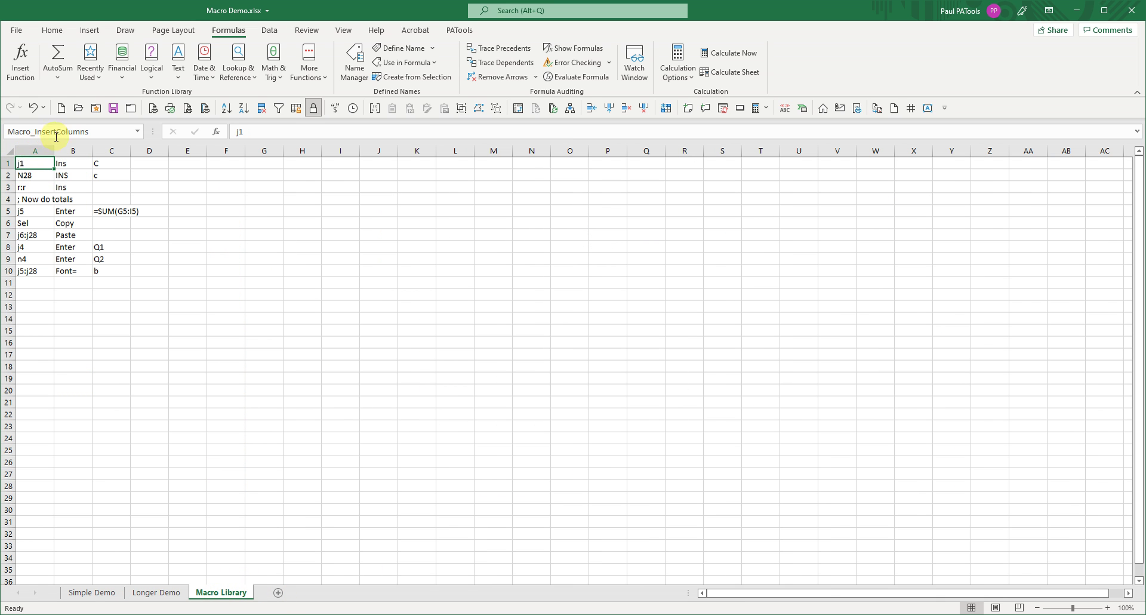
Delete the Q1 and Q2 columns and the blank column before October from the Simple Demo sales table
left_click(93, 594)
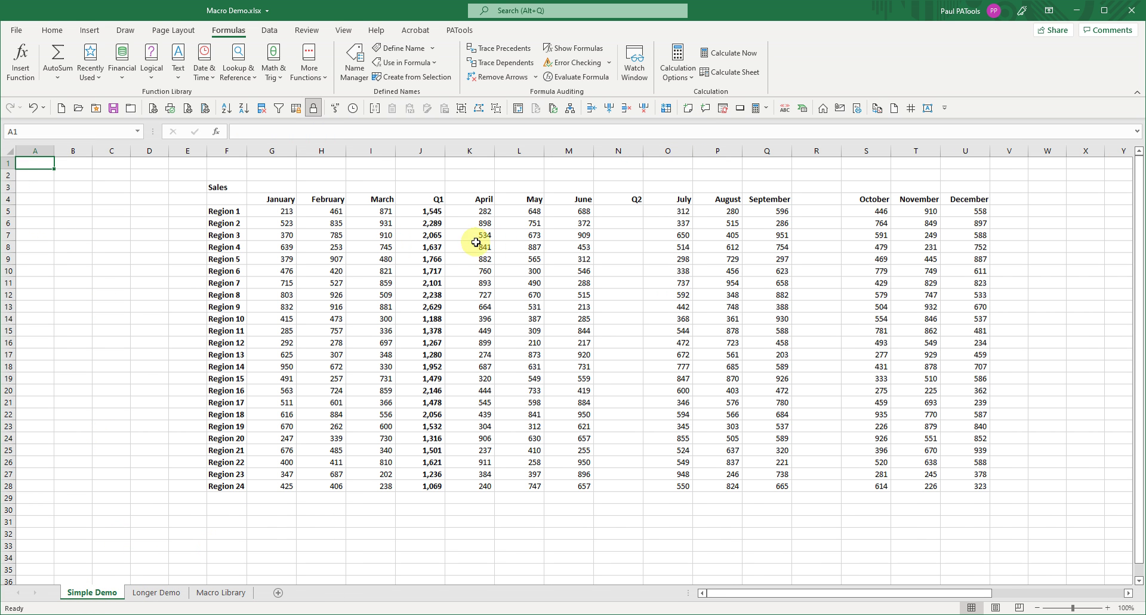
left_click(431, 211)
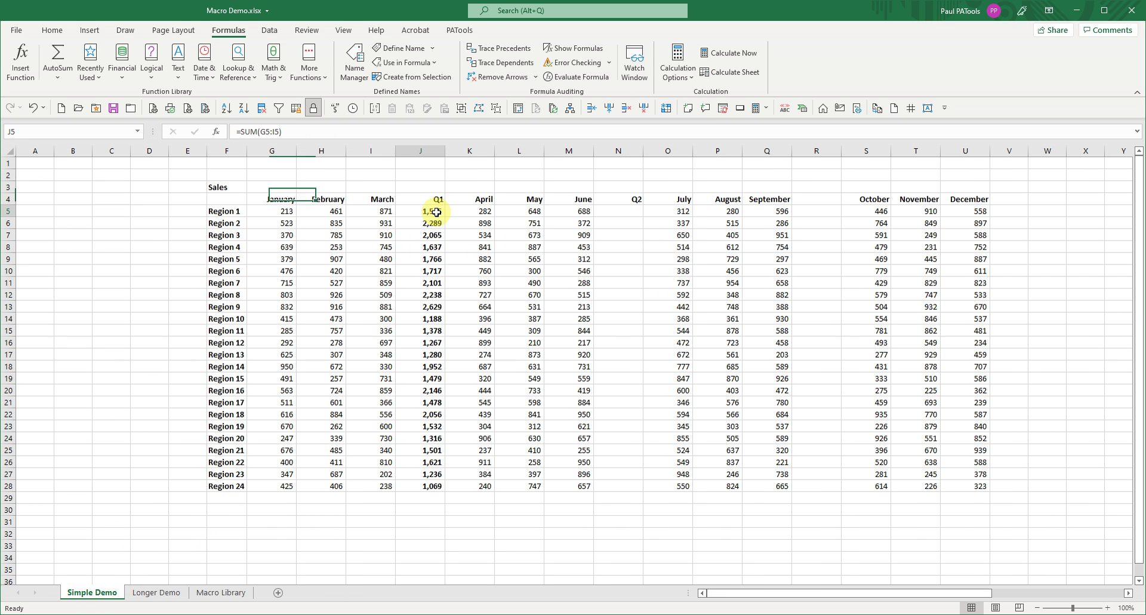
left_click(642, 112)
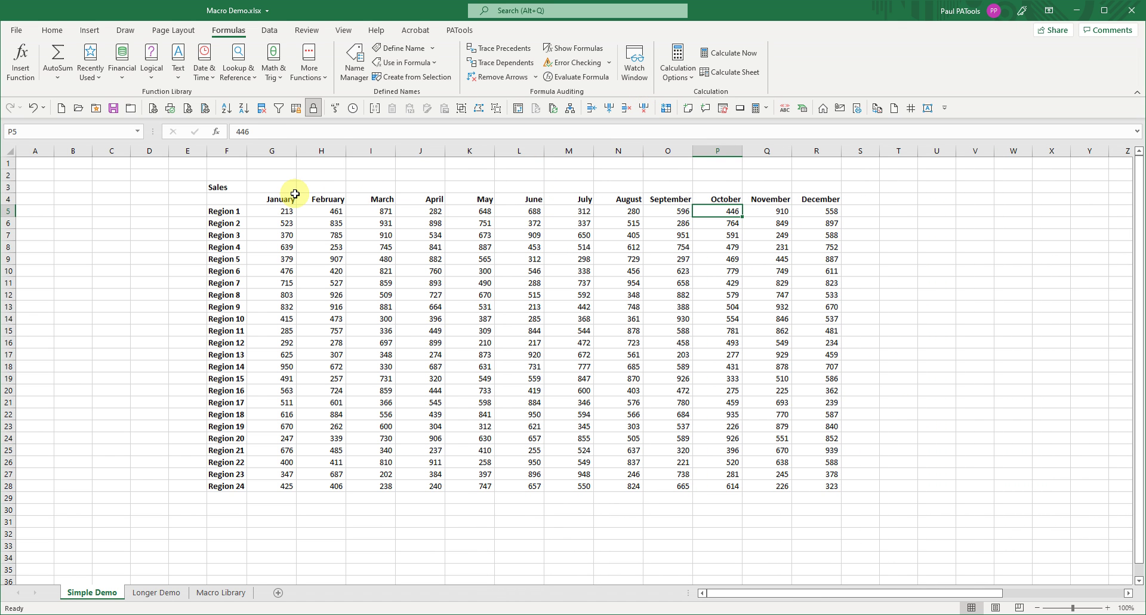
left_click(212, 592)
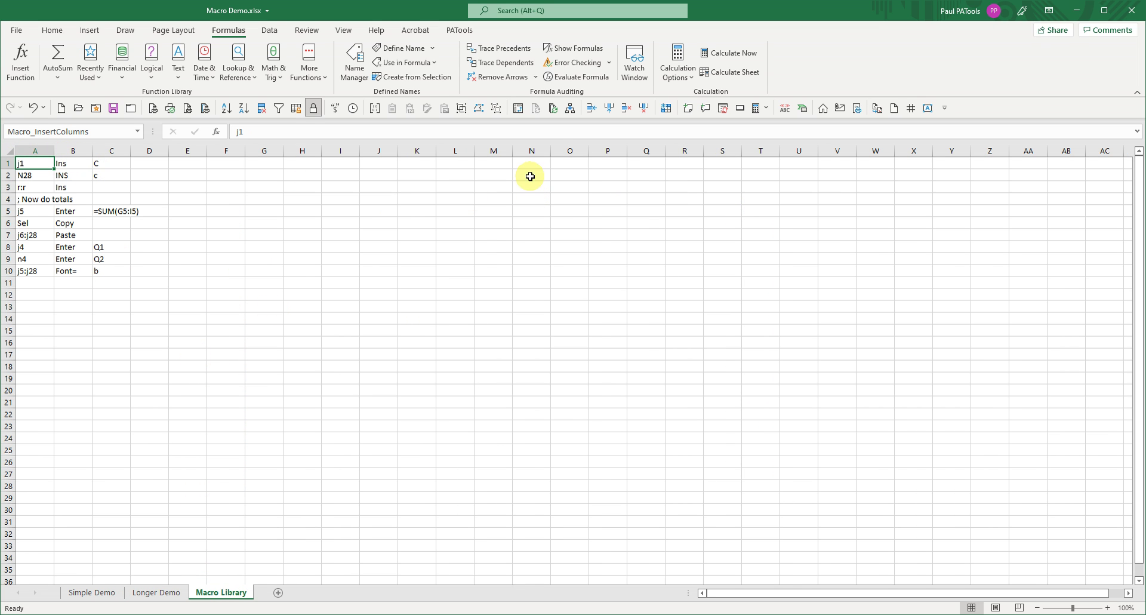
left_click_drag(276, 162, 389, 271)
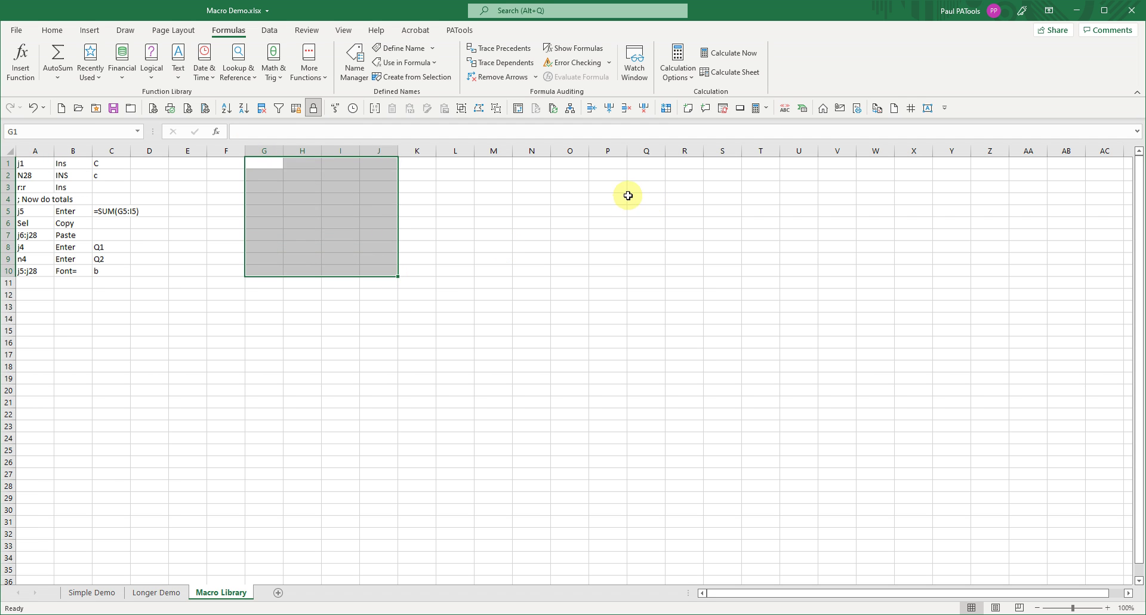
left_click_drag(634, 198, 832, 382)
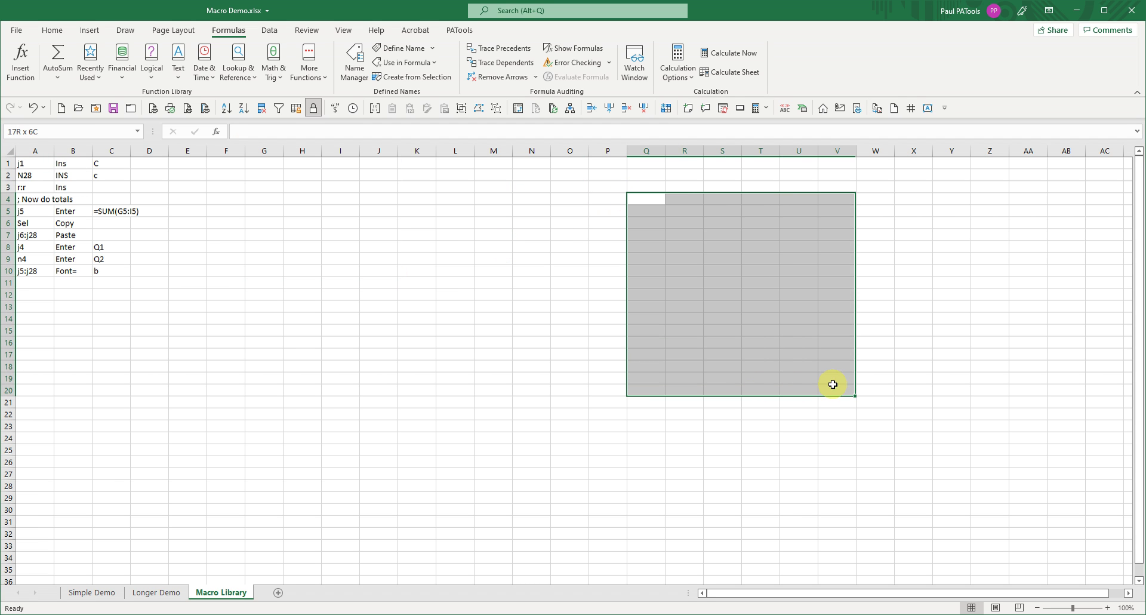
left_click(36, 163)
Run Macro_InsertColumns from the PATools macros on the Simple Demo sheet's sales table
left_click(92, 592)
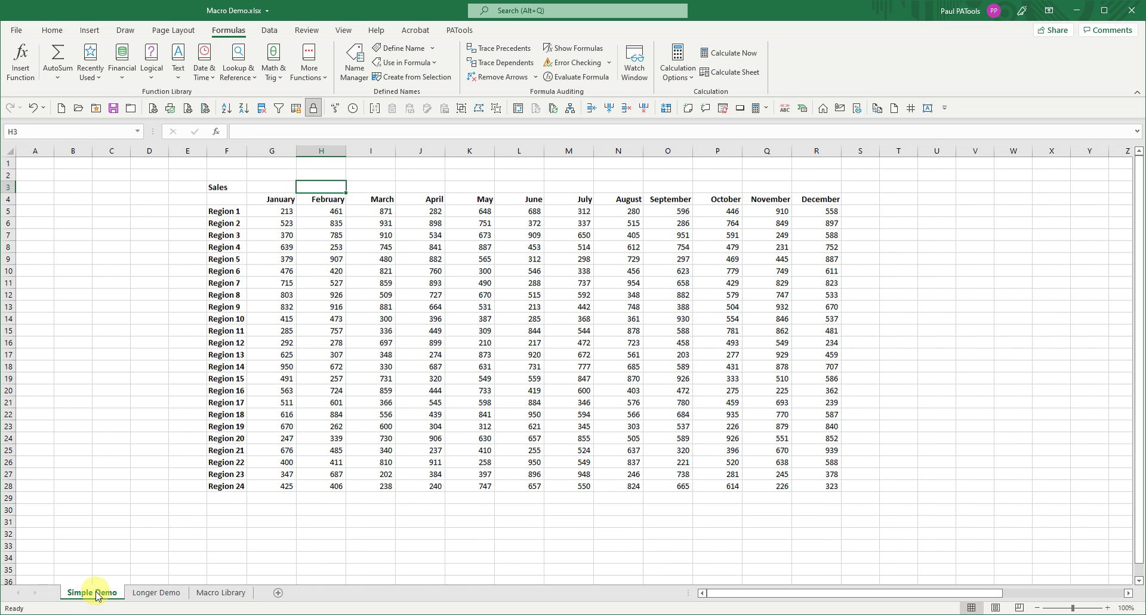
left_click(52, 31)
left_click(906, 61)
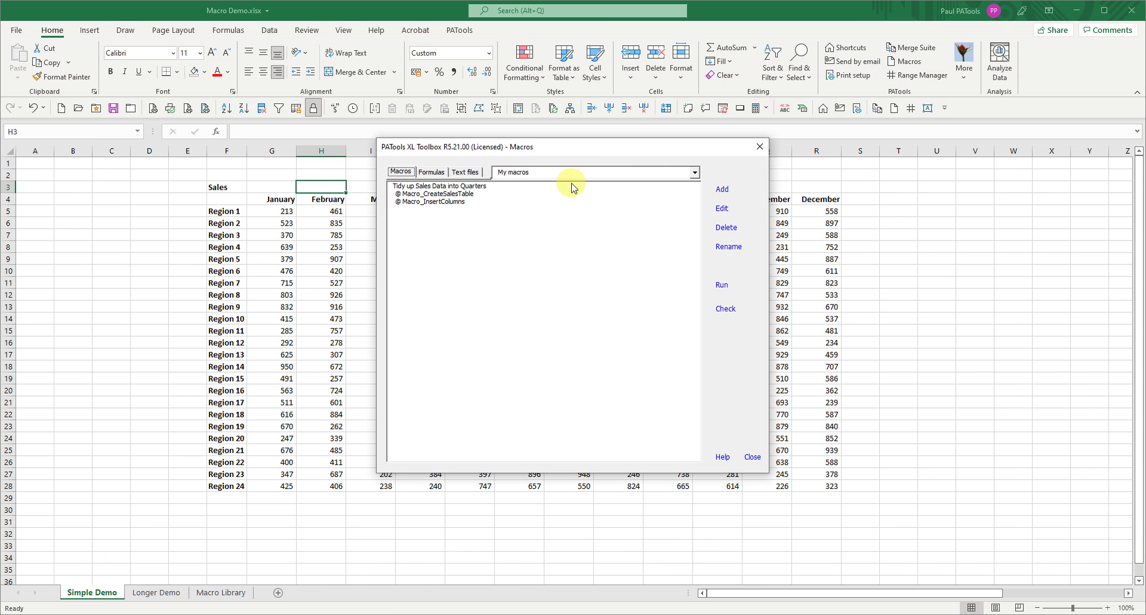
double_click(425, 202)
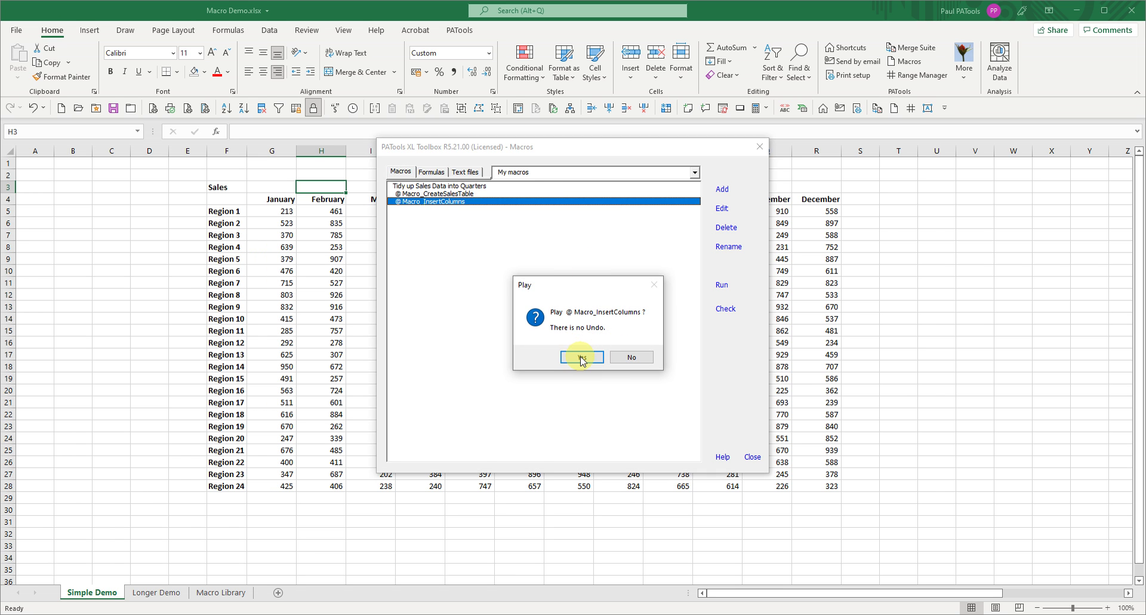
left_click(581, 358)
left_click(749, 455)
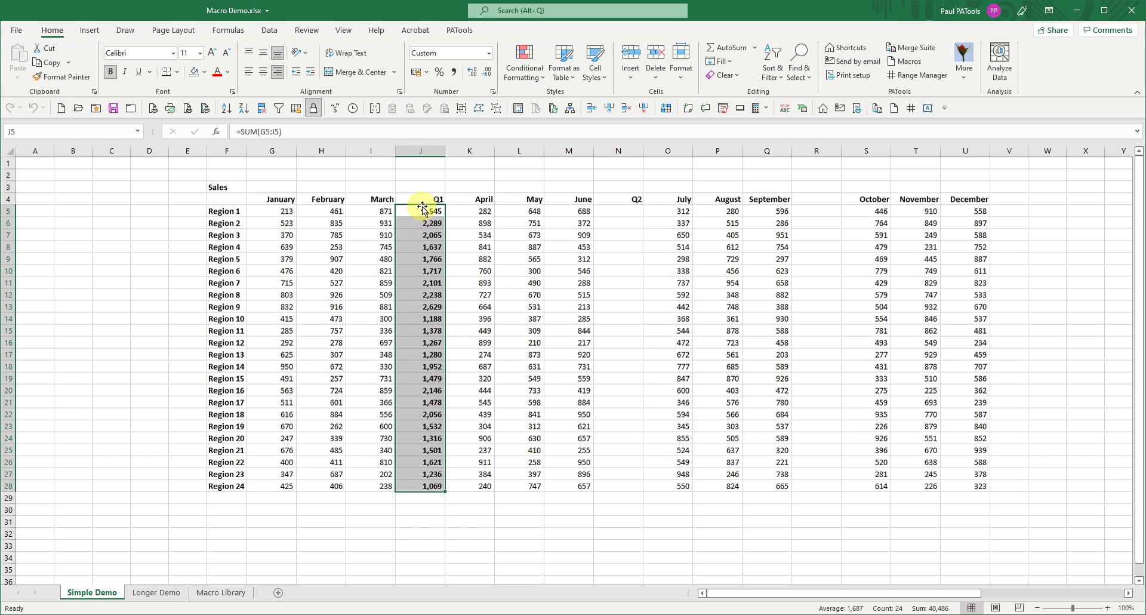
Store the instructions in A1:E10 of the Macro Library sheet as a PATools macro named My new macro
left_click(232, 597)
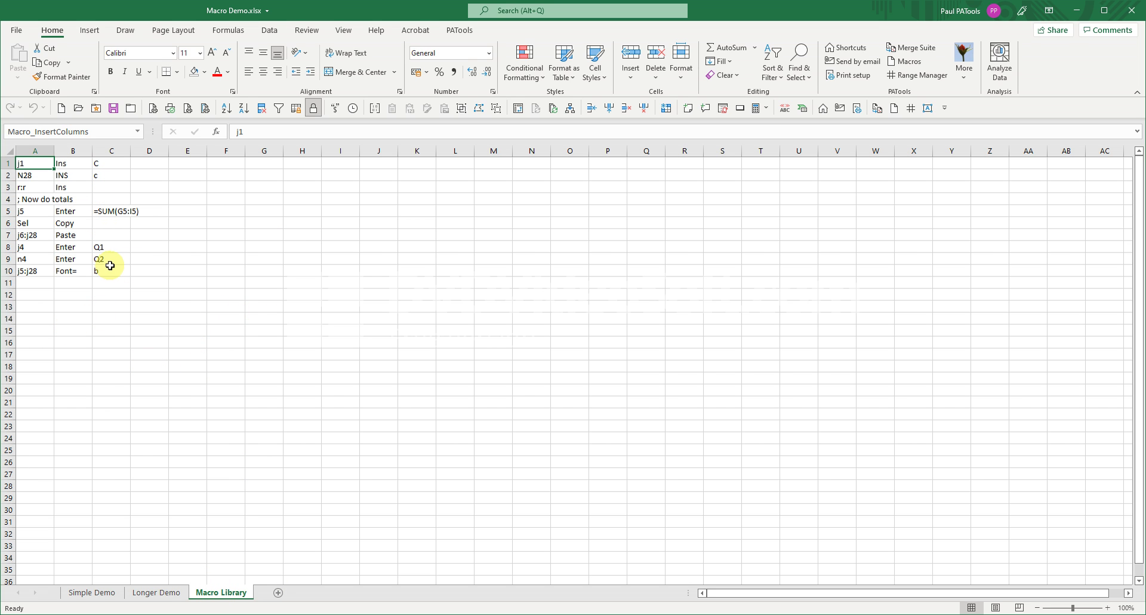
key("ctrl+a")
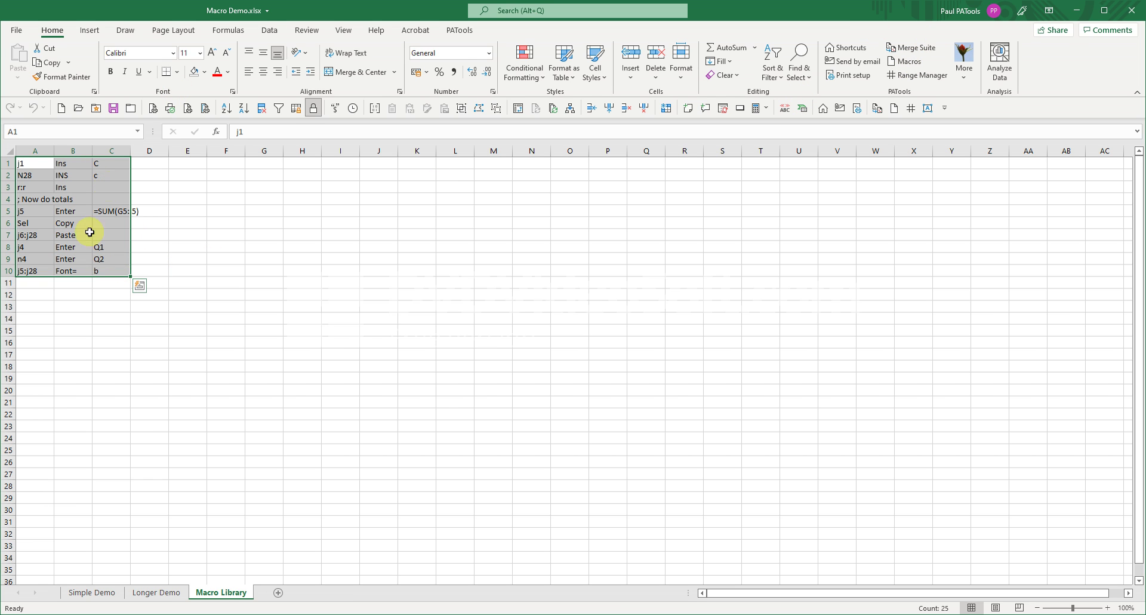
left_click(143, 273, "shift")
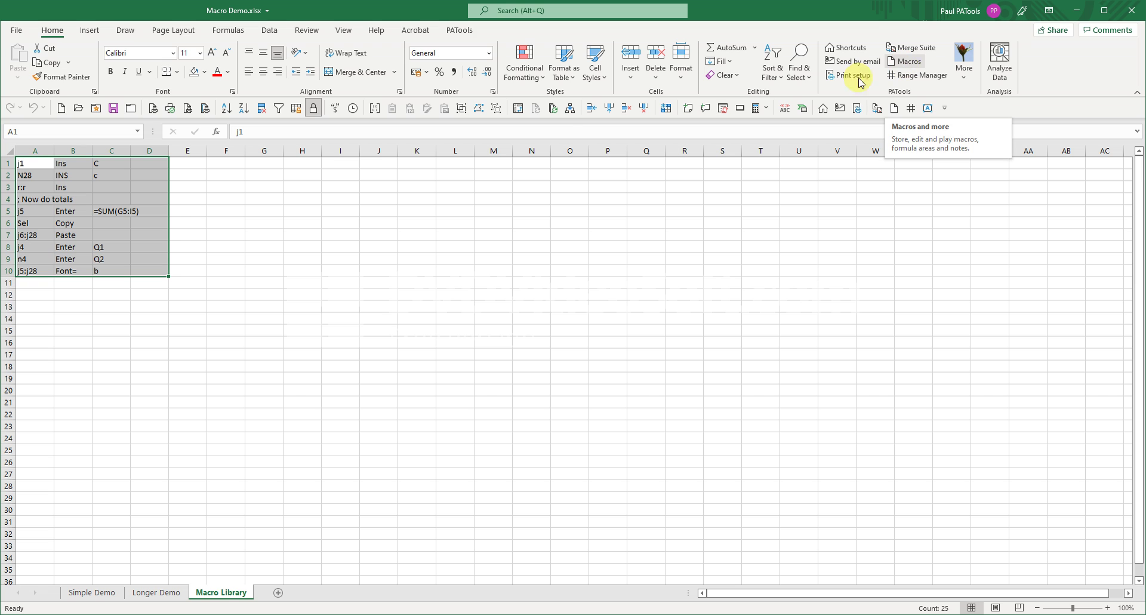
left_click(197, 272, "shift")
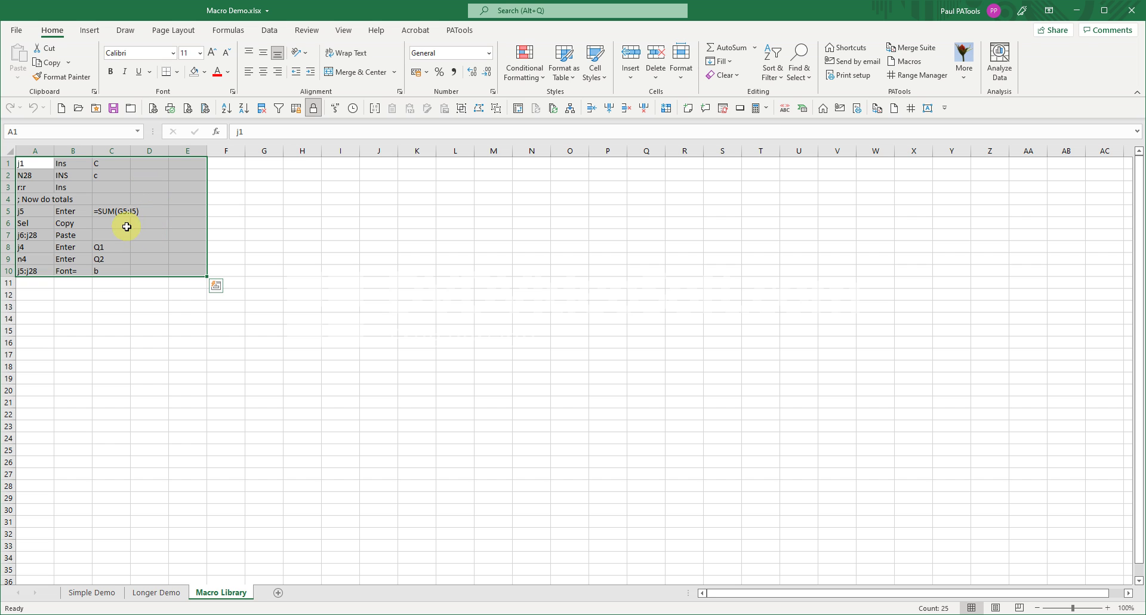
left_click(907, 62)
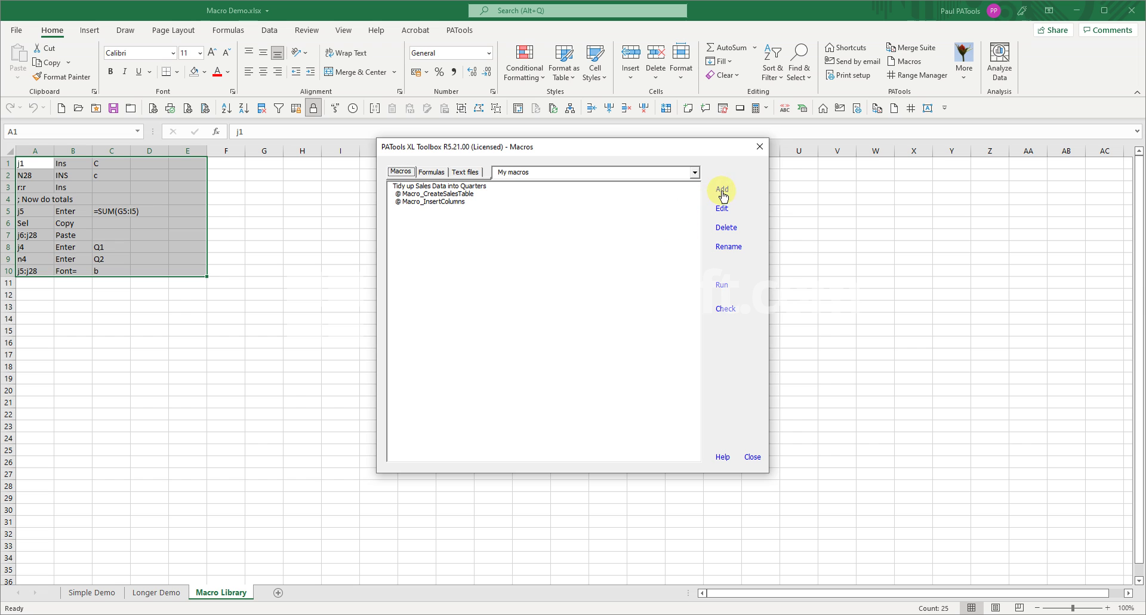
left_click(722, 191)
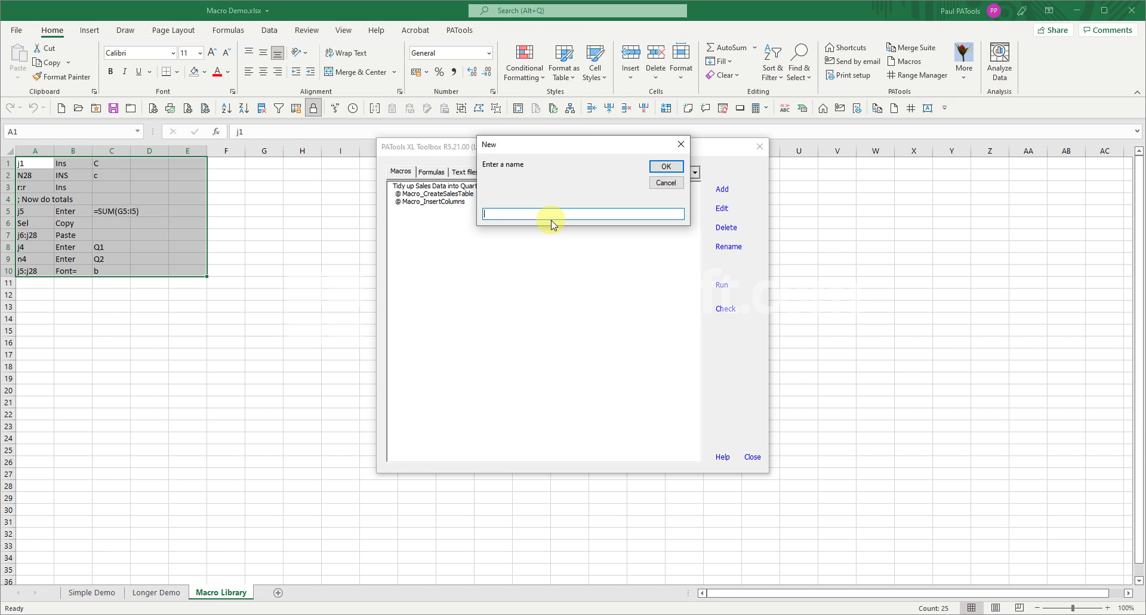
type("M")
key("BackSpace")
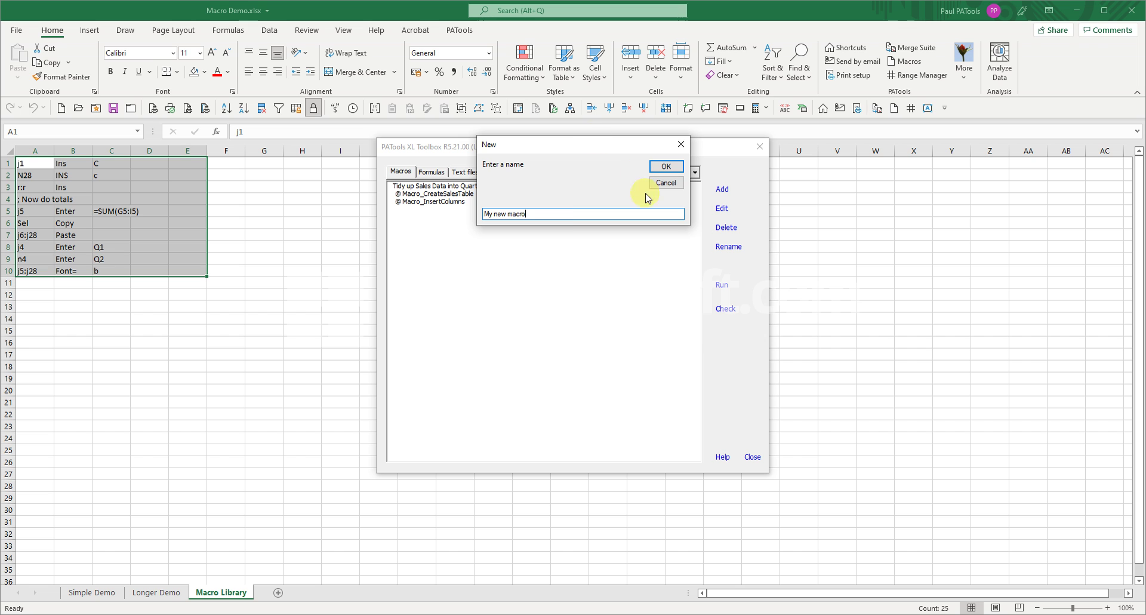
left_click(664, 167)
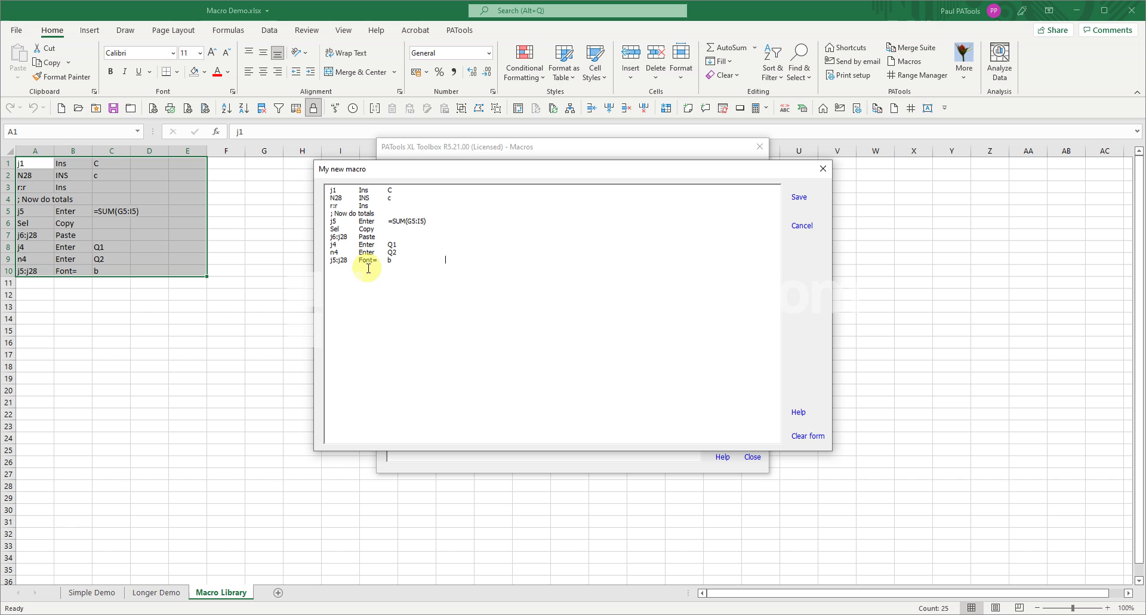
left_click(373, 297)
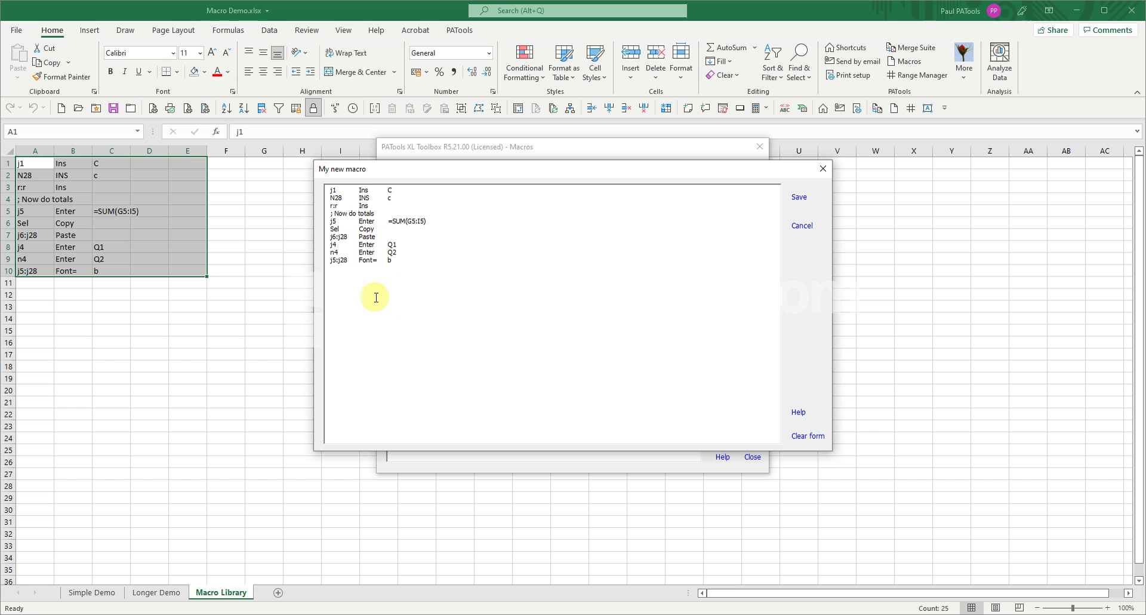
left_click(803, 200)
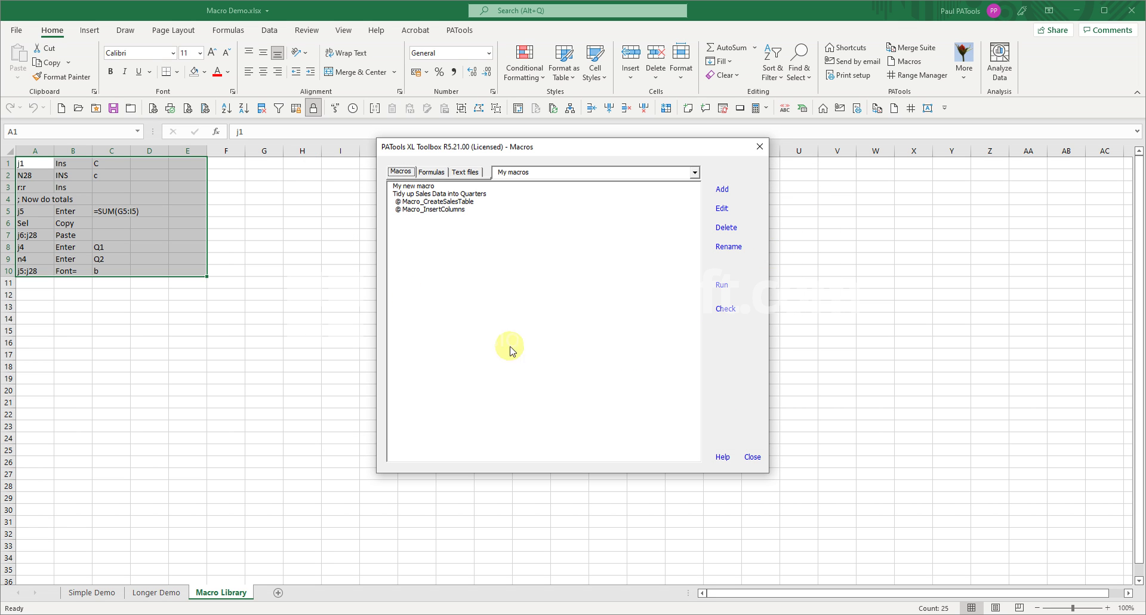
left_click(409, 186)
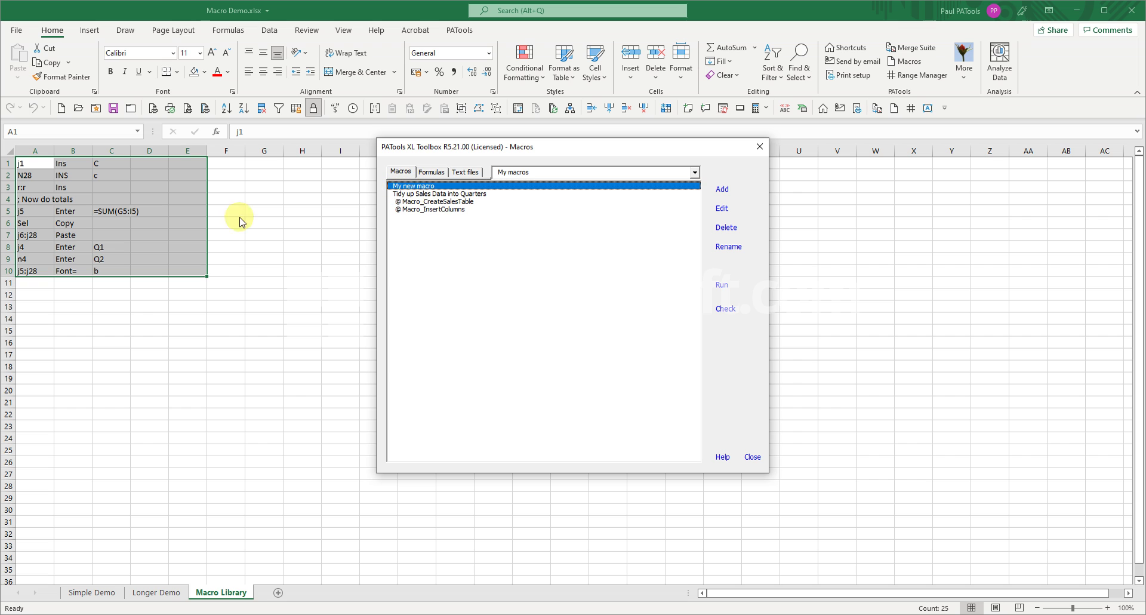
Delete the Macro Library sheet, and remove the Q1, Q2 and blank pre-October columns from the Simple Demo sales table
left_click(753, 457)
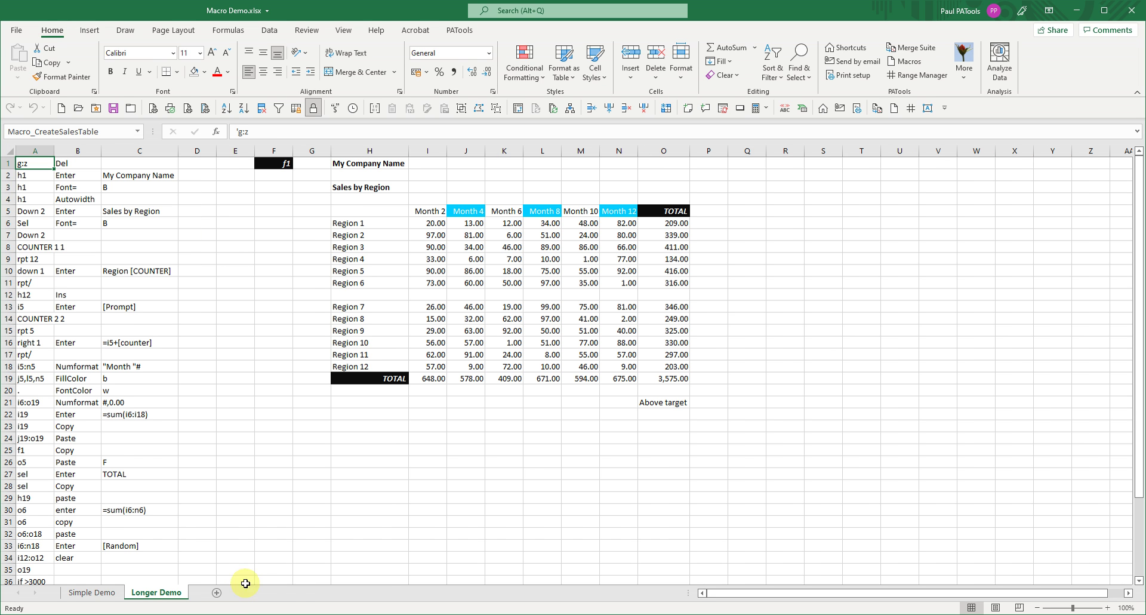
left_click(107, 594)
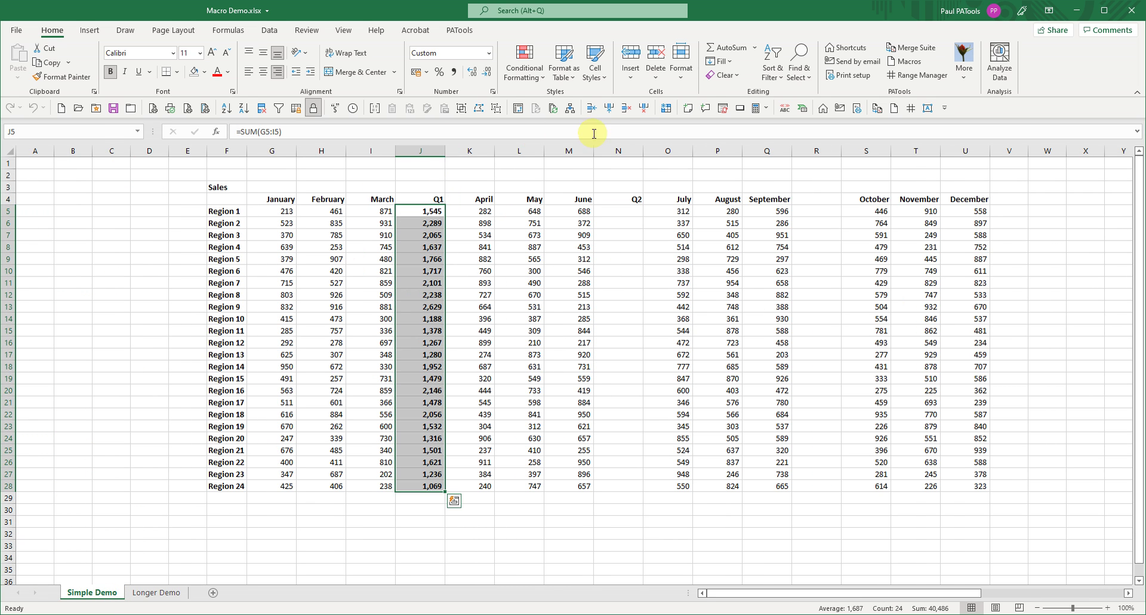
left_click(643, 111)
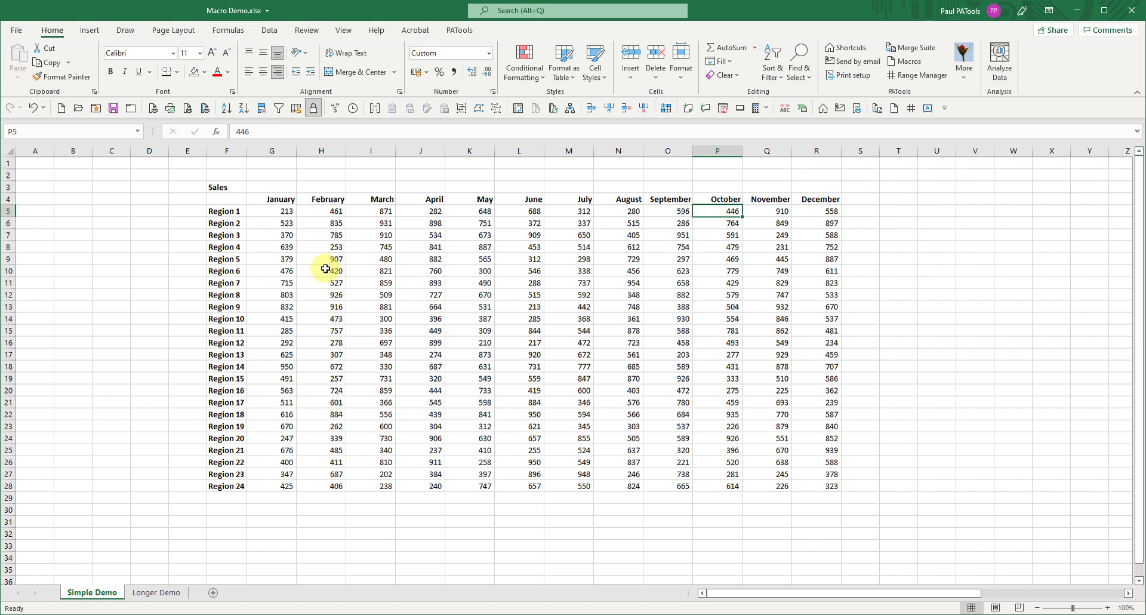
left_click(231, 210)
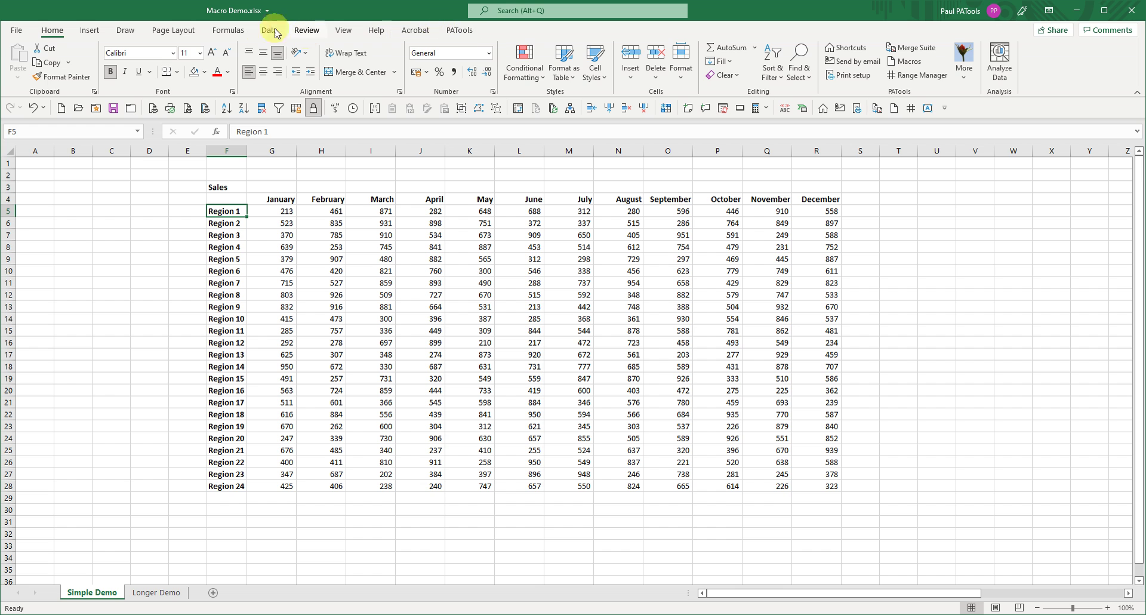
Delete the broken defined name Macro_InsertColumns from the workbook
left_click(236, 31)
left_click(357, 63)
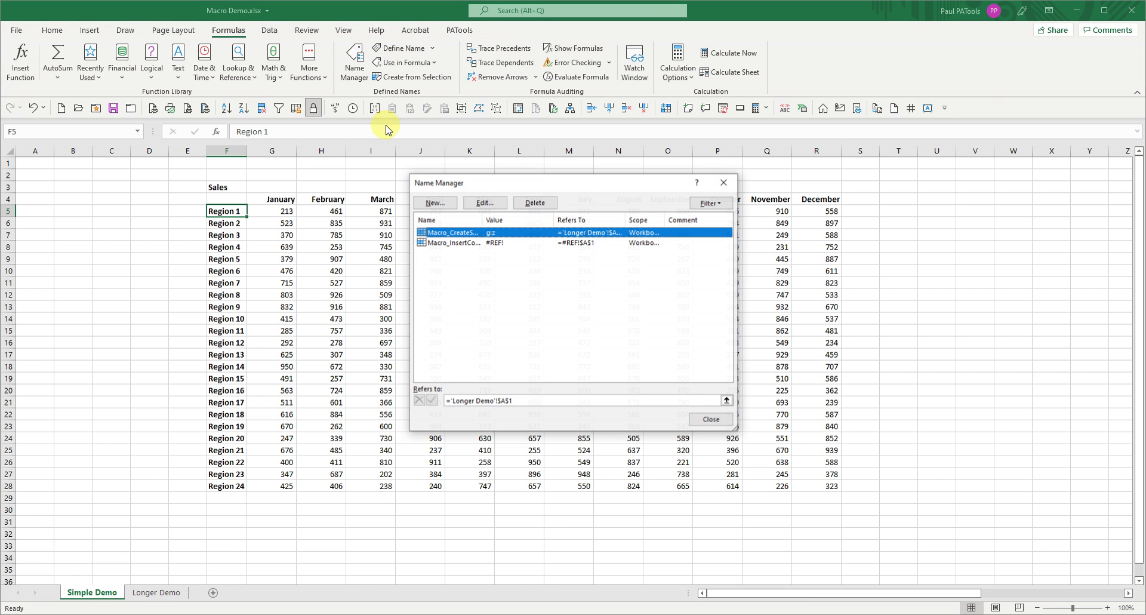
left_click(452, 242)
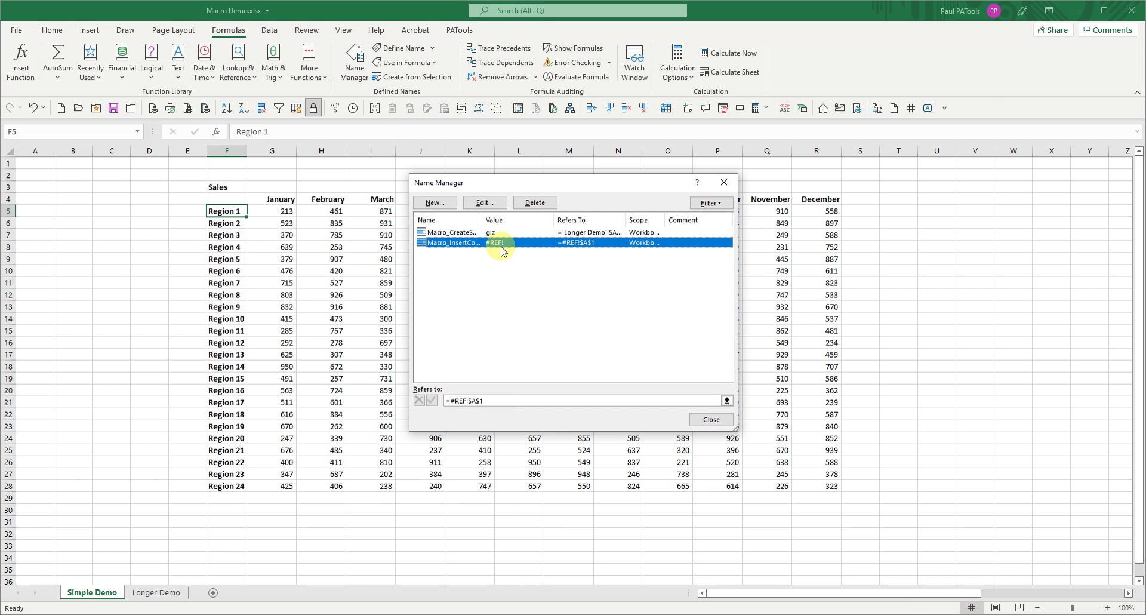
left_click(531, 211)
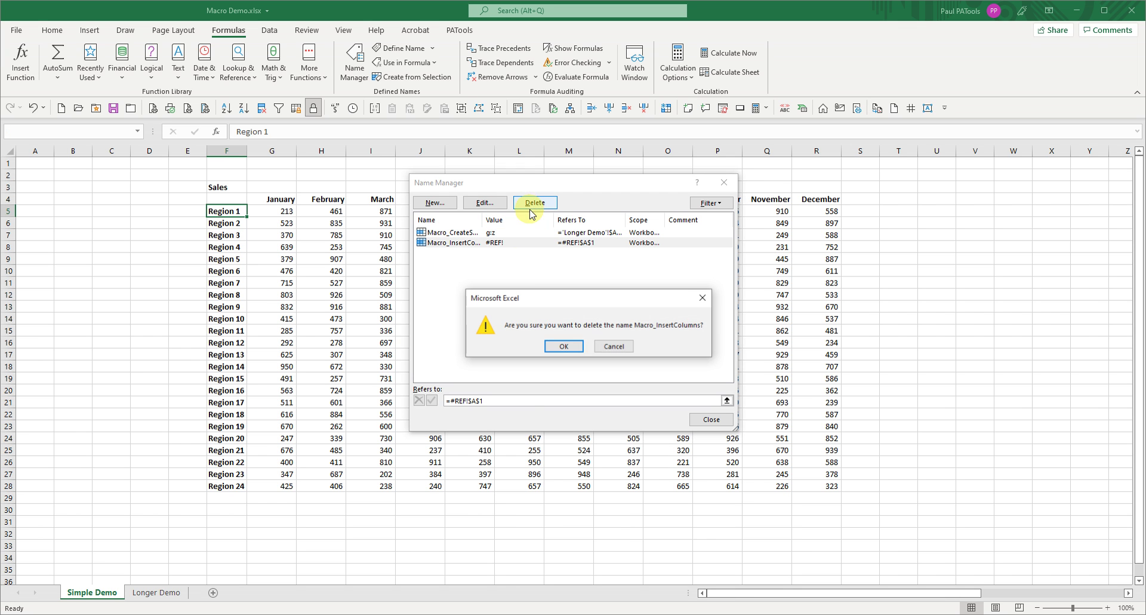
left_click(564, 345)
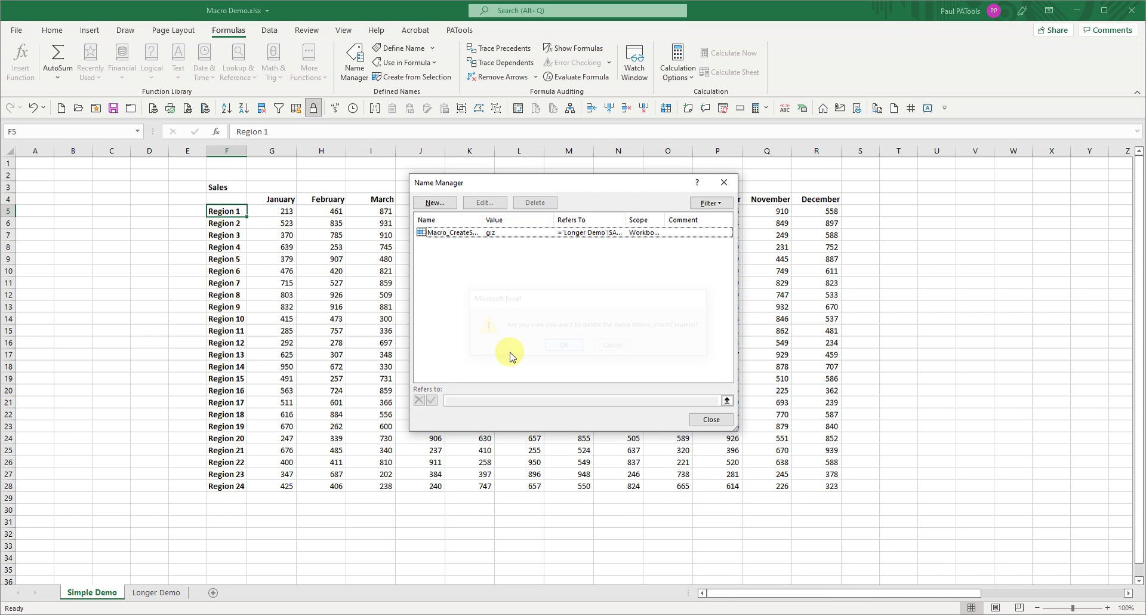
left_click(708, 418)
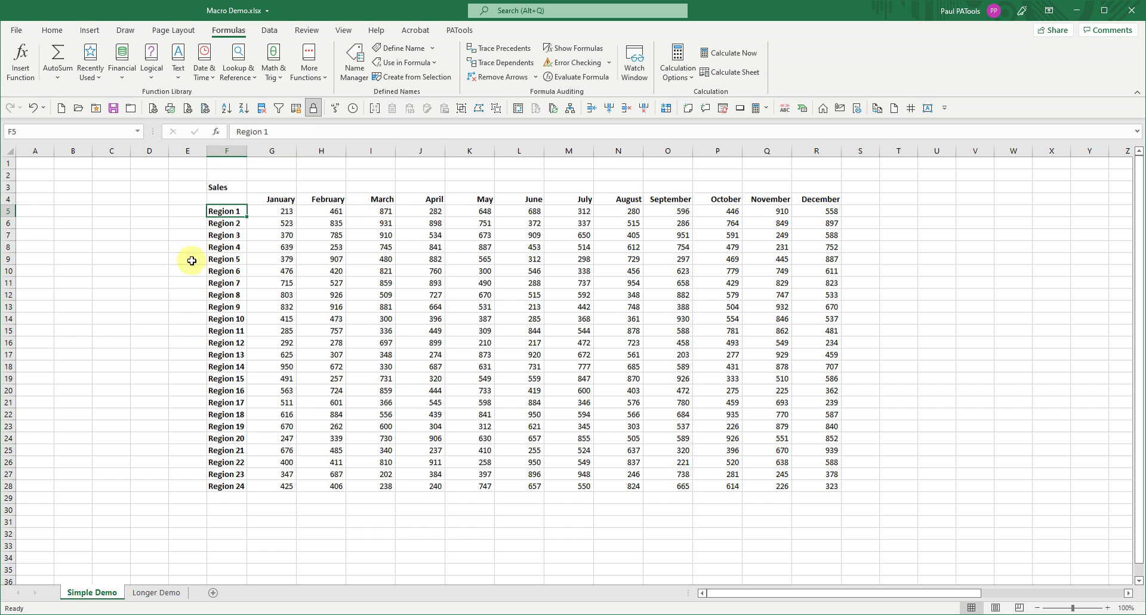
Run the stored macro My new macro on the Simple Demo sales table and select cell N5
left_click(52, 33)
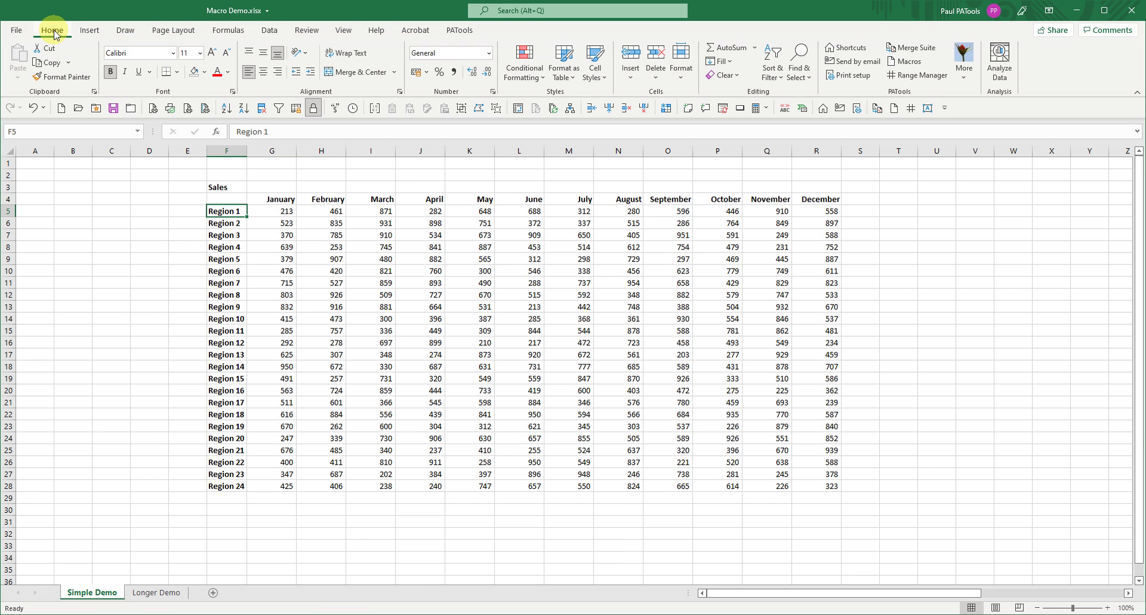
left_click(904, 65)
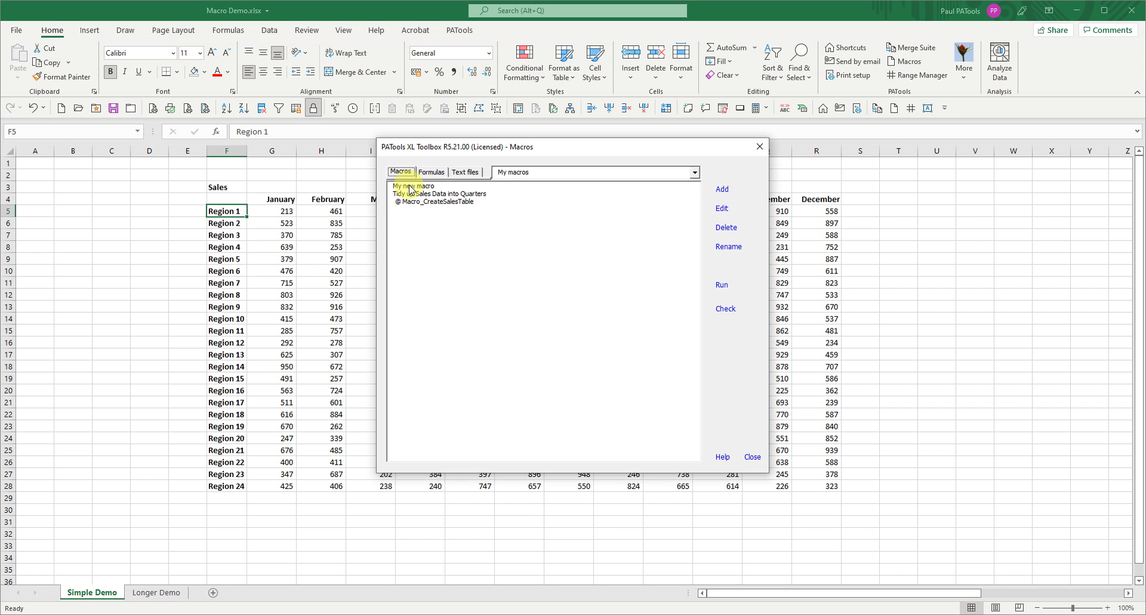
left_click(409, 185)
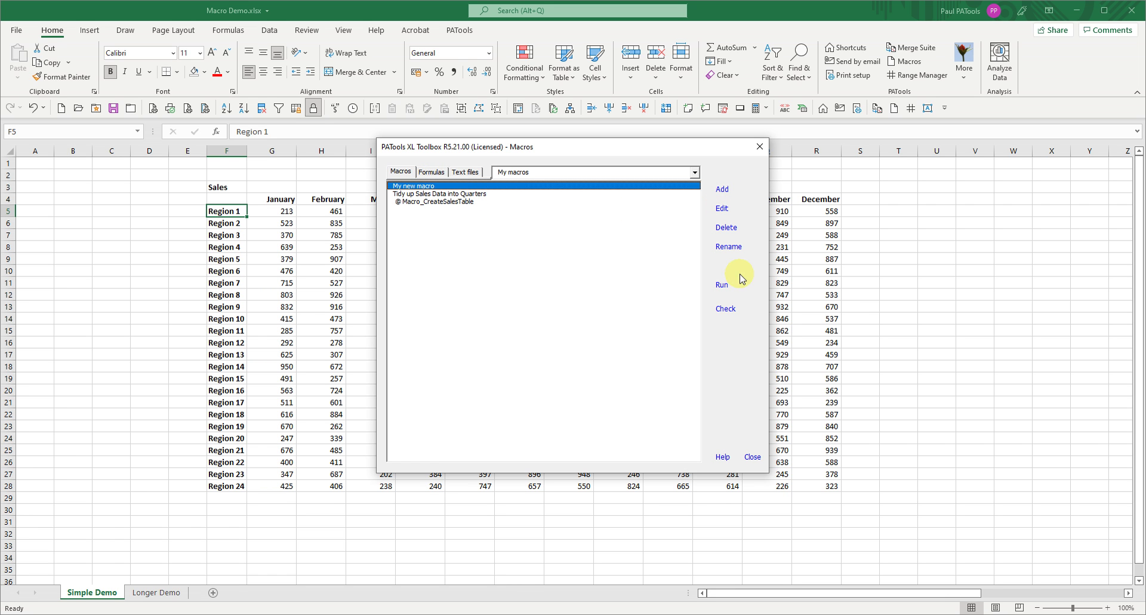
left_click(723, 289)
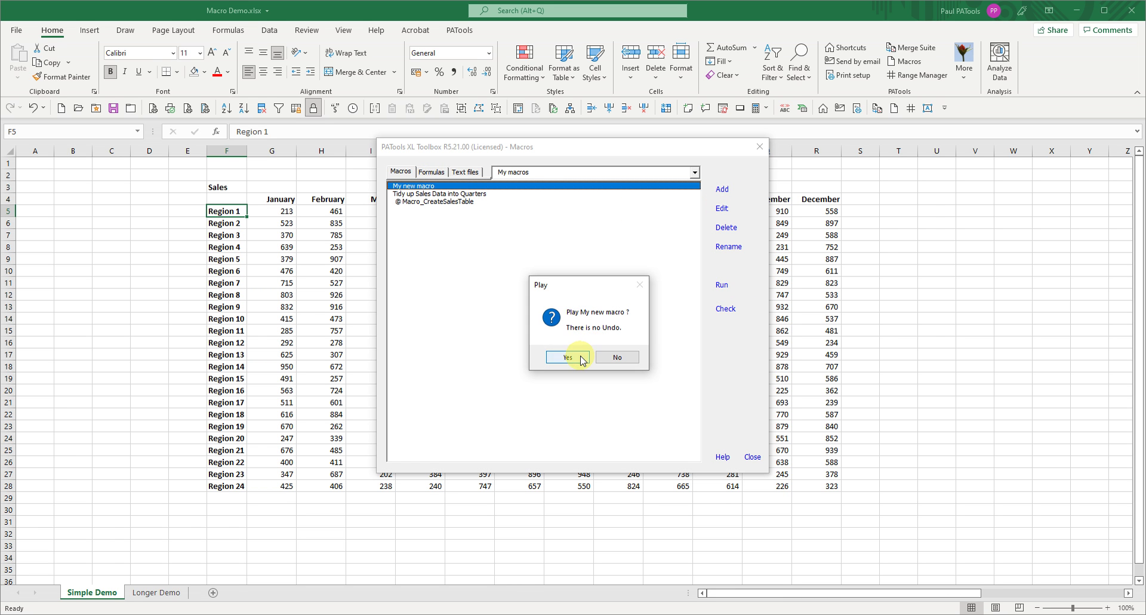
left_click(580, 357)
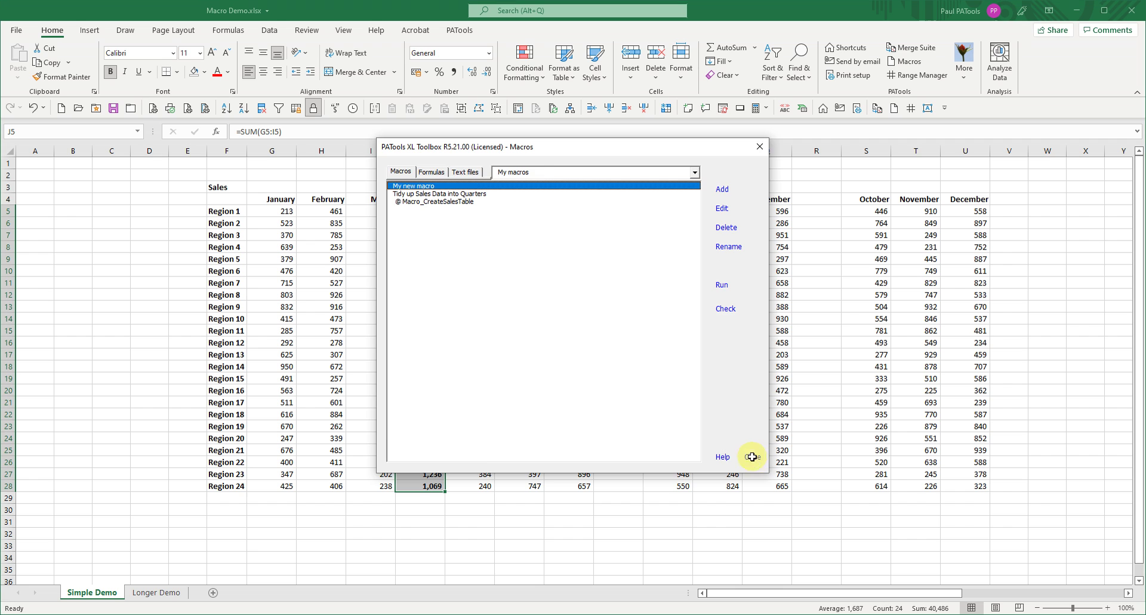
left_click(752, 457)
left_click(617, 212)
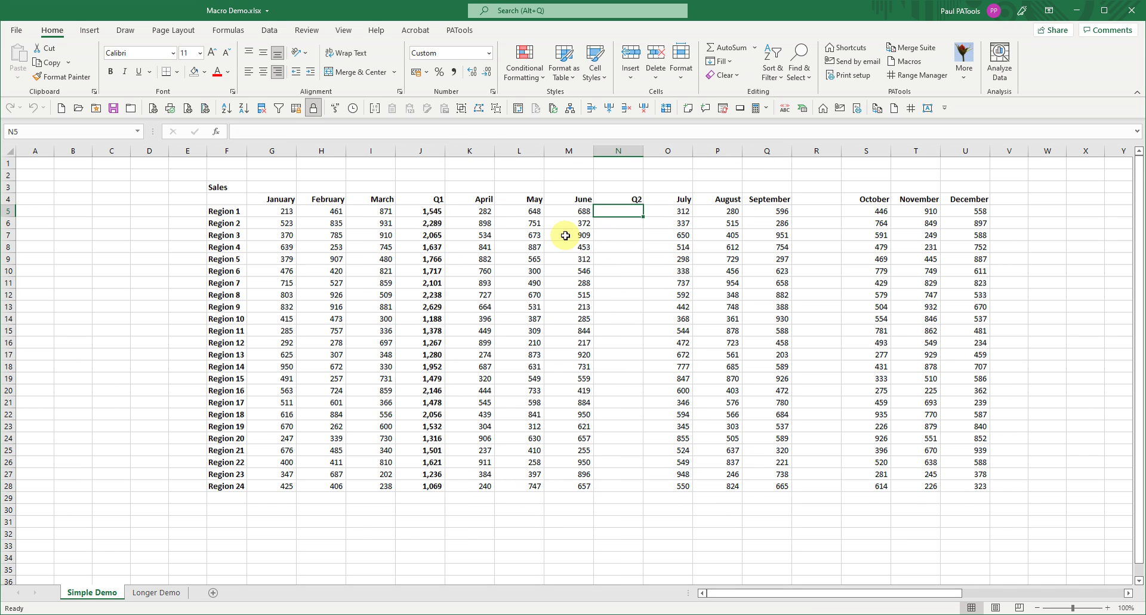
Edit My new macro so the j4 Enter line writes Quarter 1, and save the macro
left_click(901, 62)
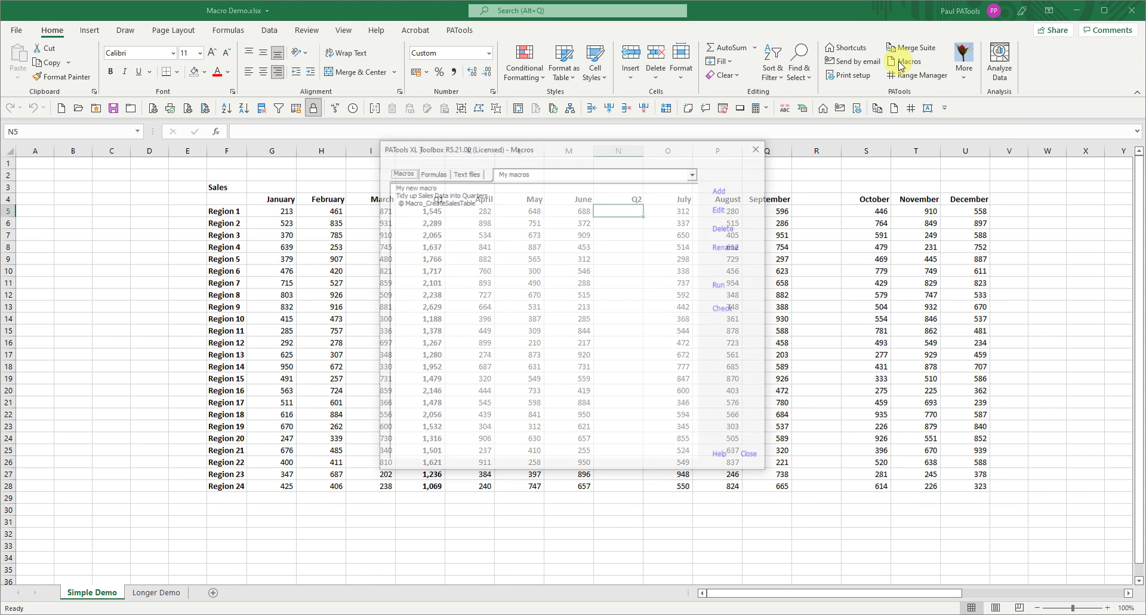
left_click(411, 186)
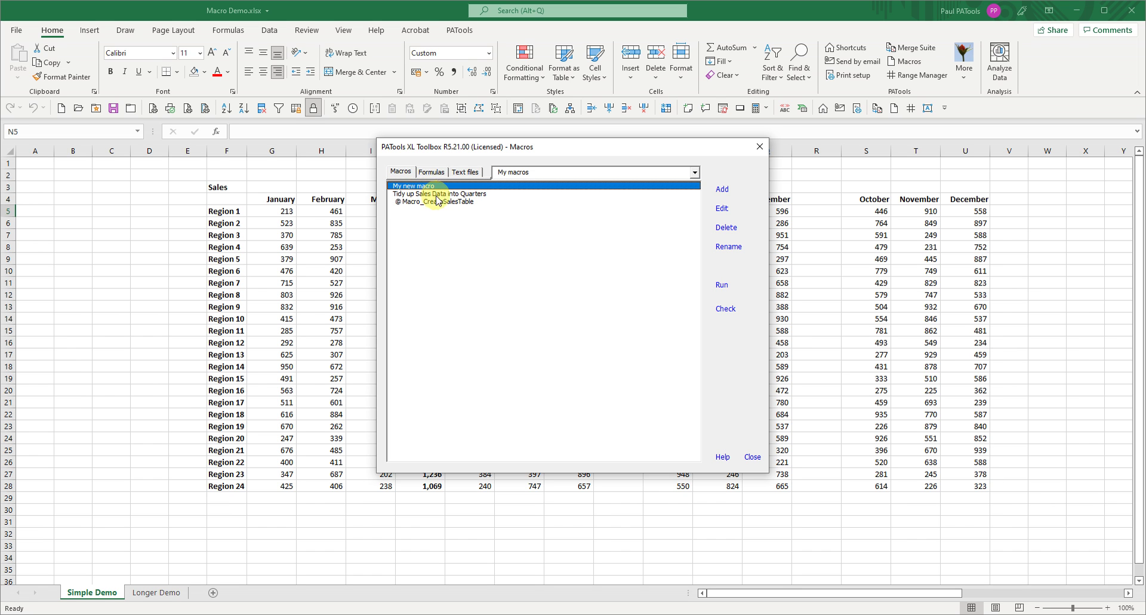
left_click(722, 209)
left_click(336, 190)
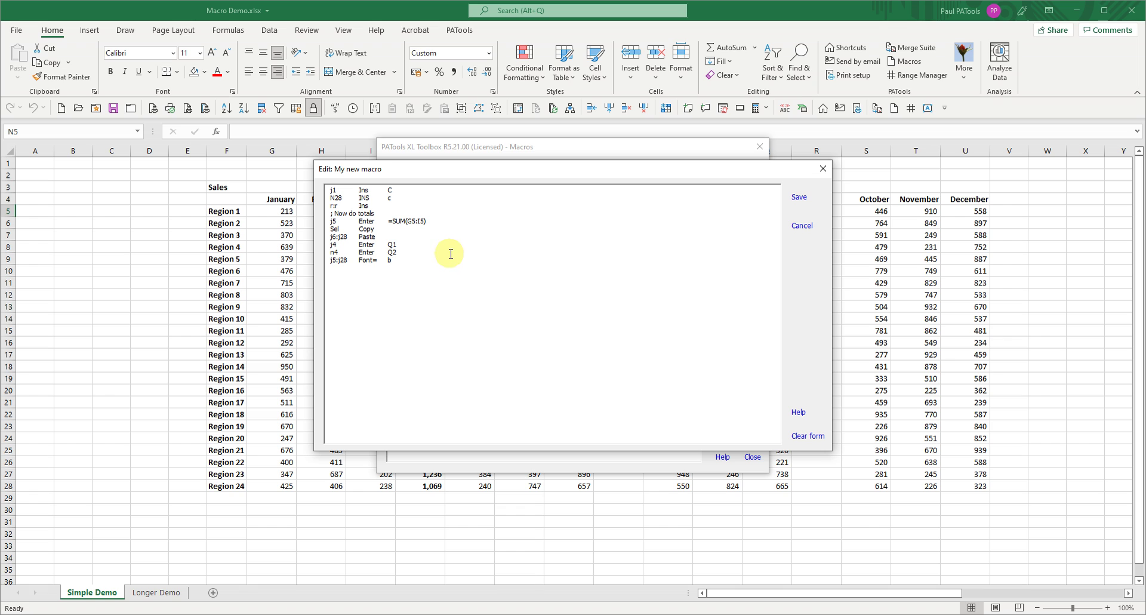
key("BackSpace")
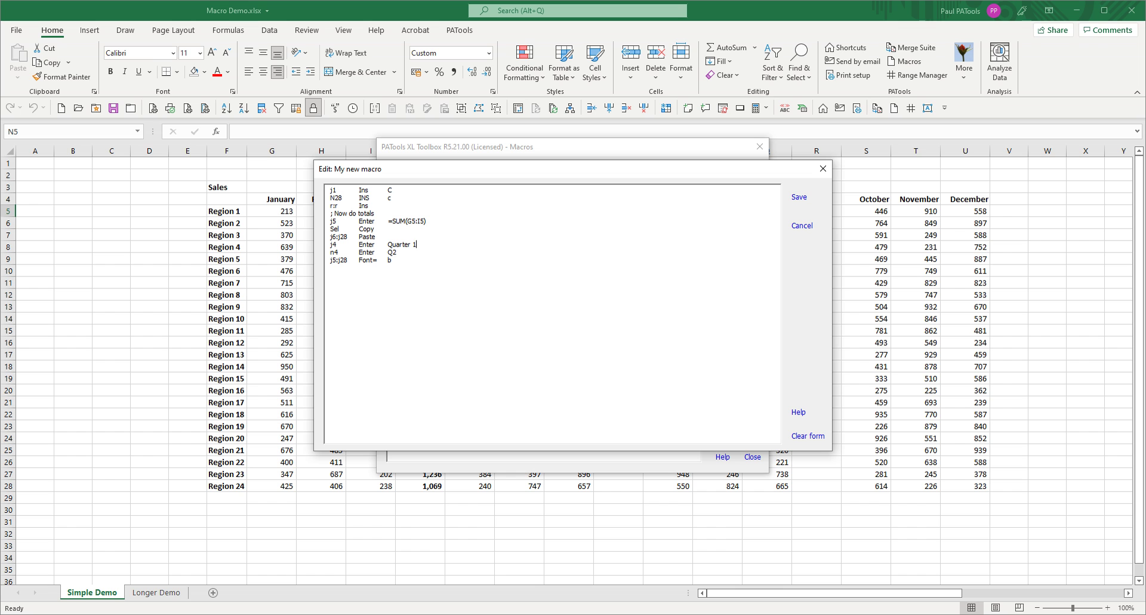
left_click(800, 205)
left_click(750, 459)
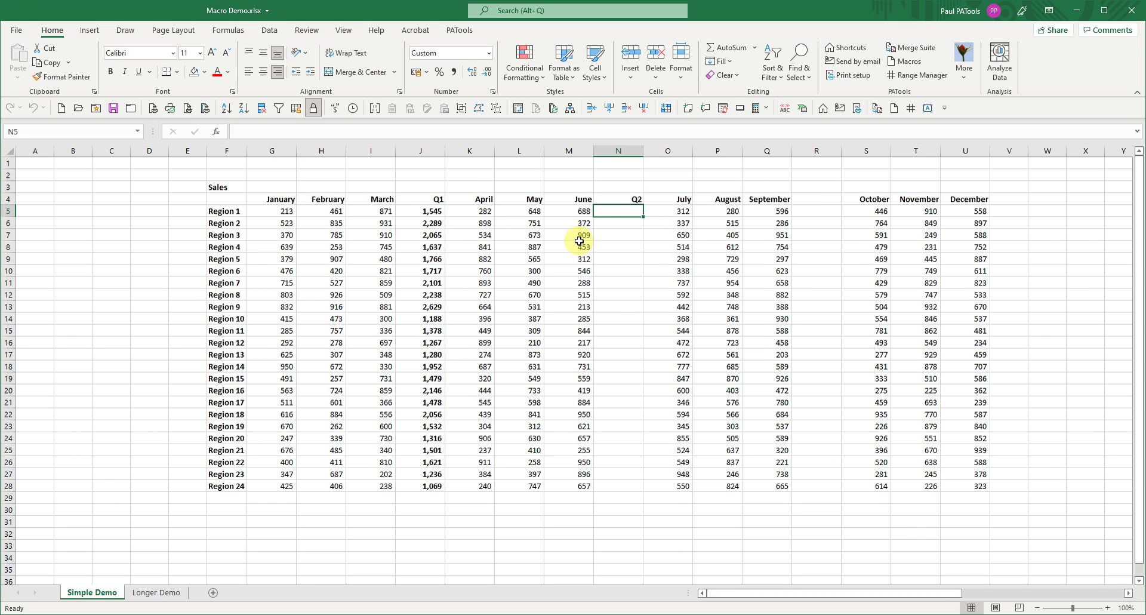
Remove the Q1, Q2 and blank pre-October columns from the Simple Demo sales table, and run the stored macro My new macro on it
left_click(421, 212)
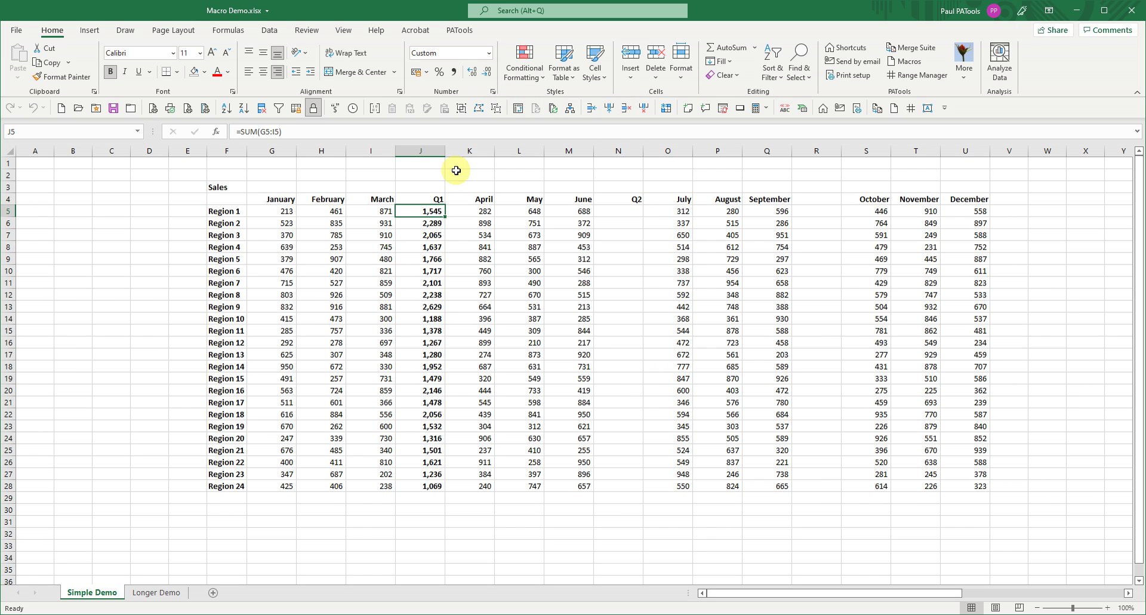
left_click(643, 109)
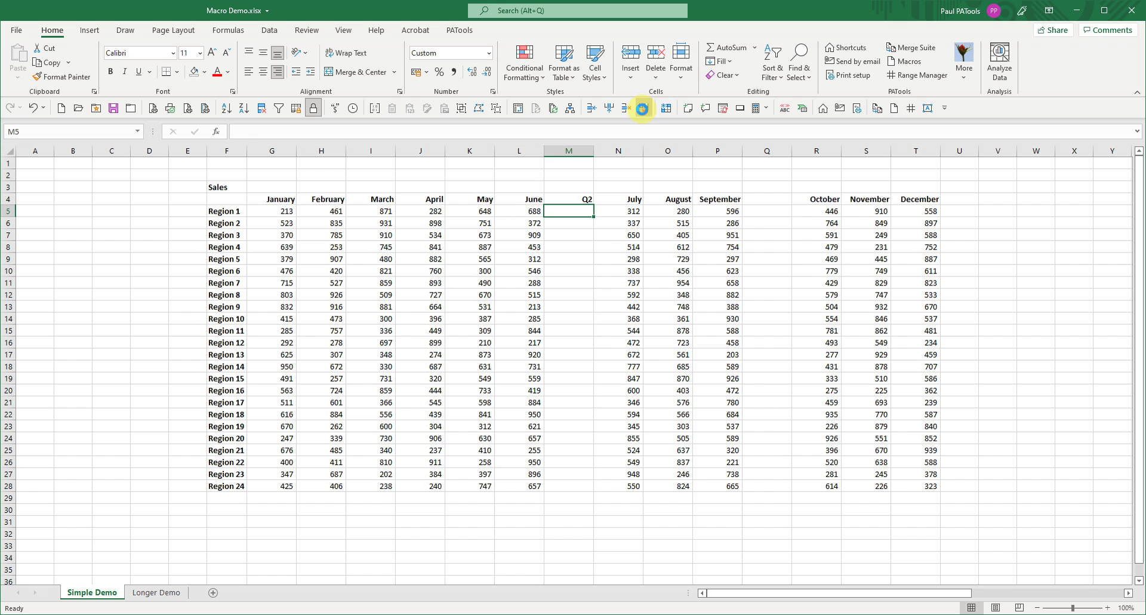
left_click(906, 62)
double_click(412, 186)
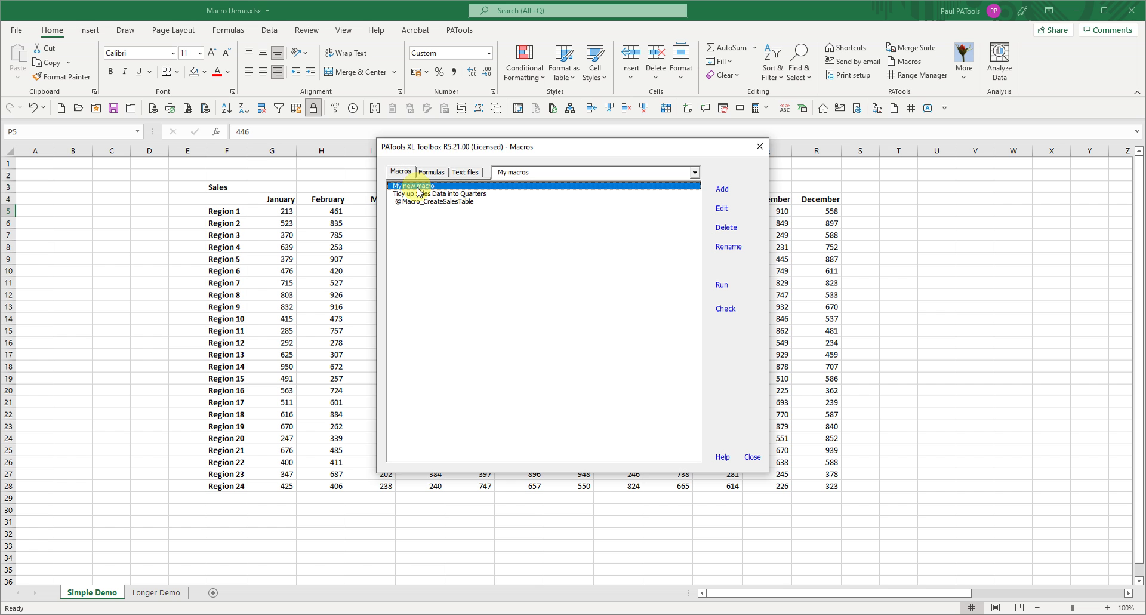
left_click(562, 357)
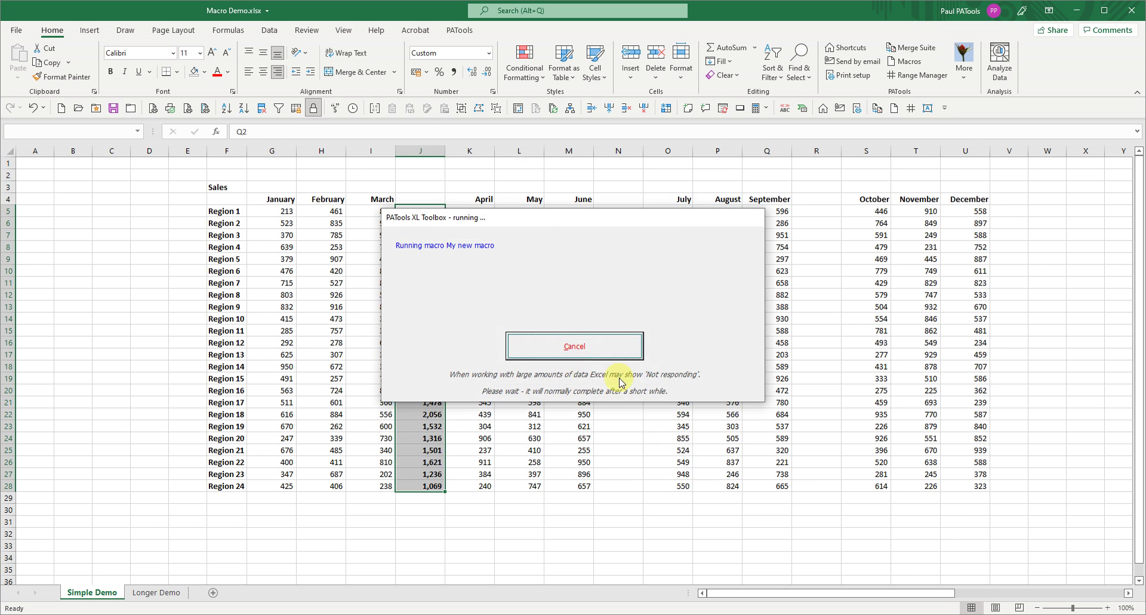
left_click(752, 457)
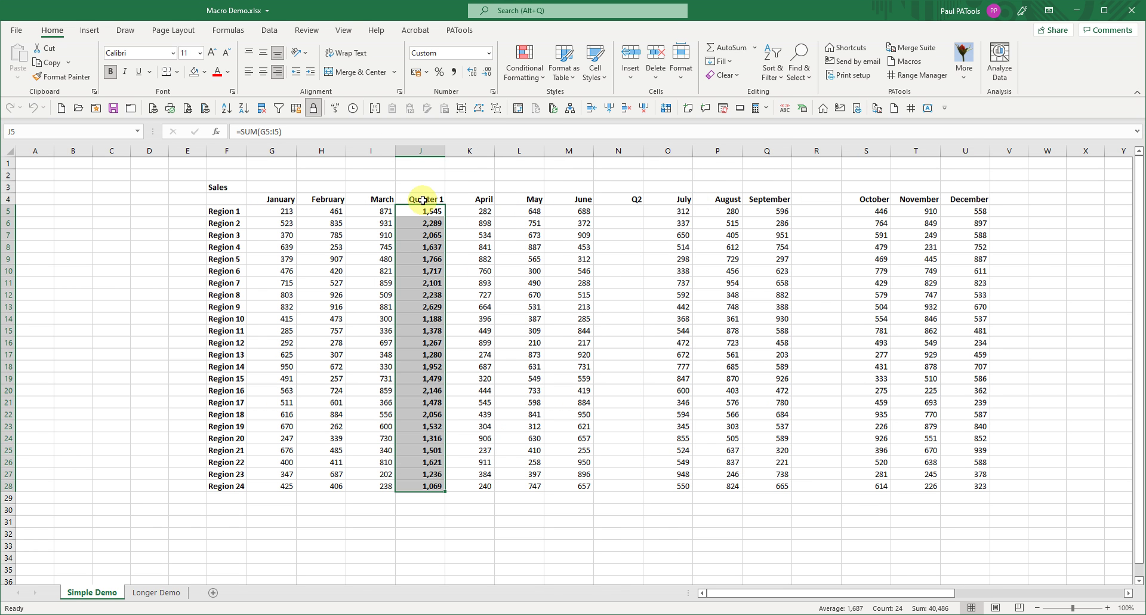
left_click(421, 199)
left_click(423, 332)
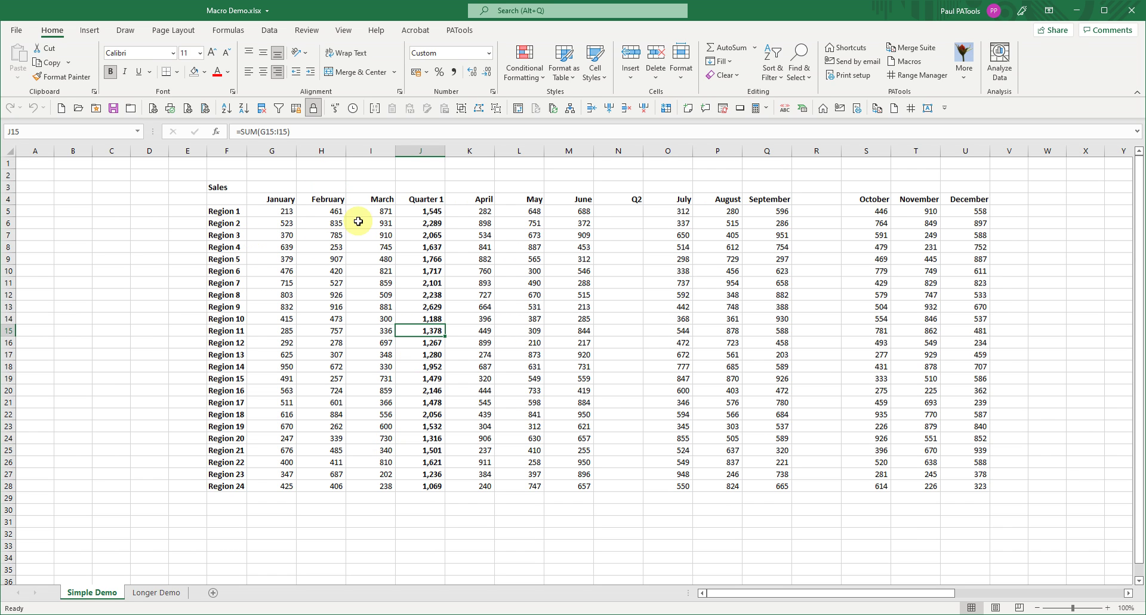
Copy all the lines of My new macro and paste them into a new worksheet starting at cell A1
left_click(910, 62)
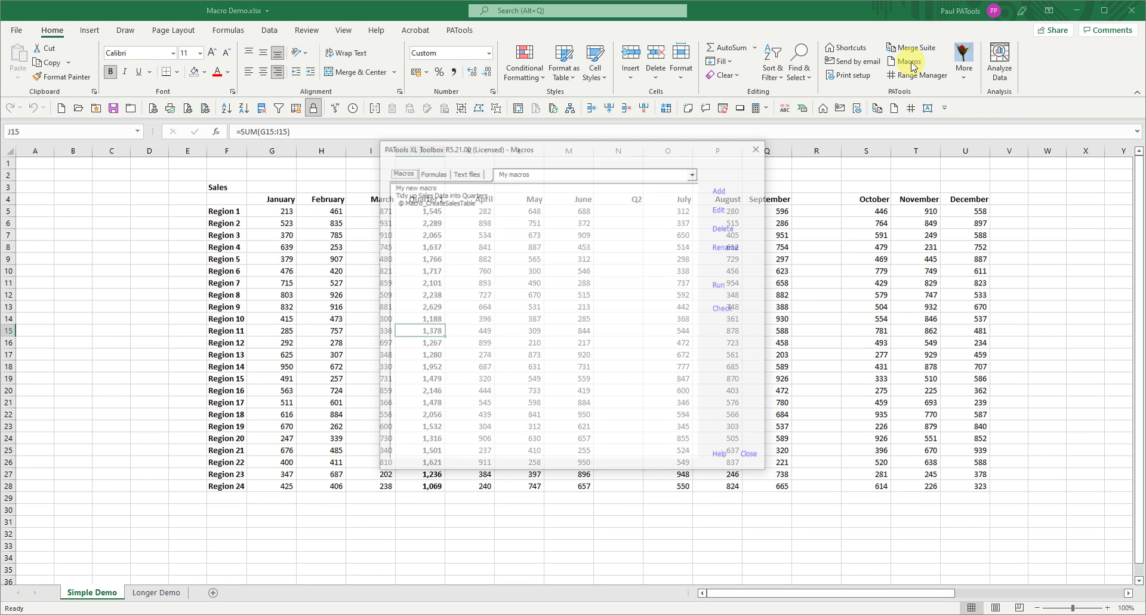
left_click(416, 187)
left_click(722, 207)
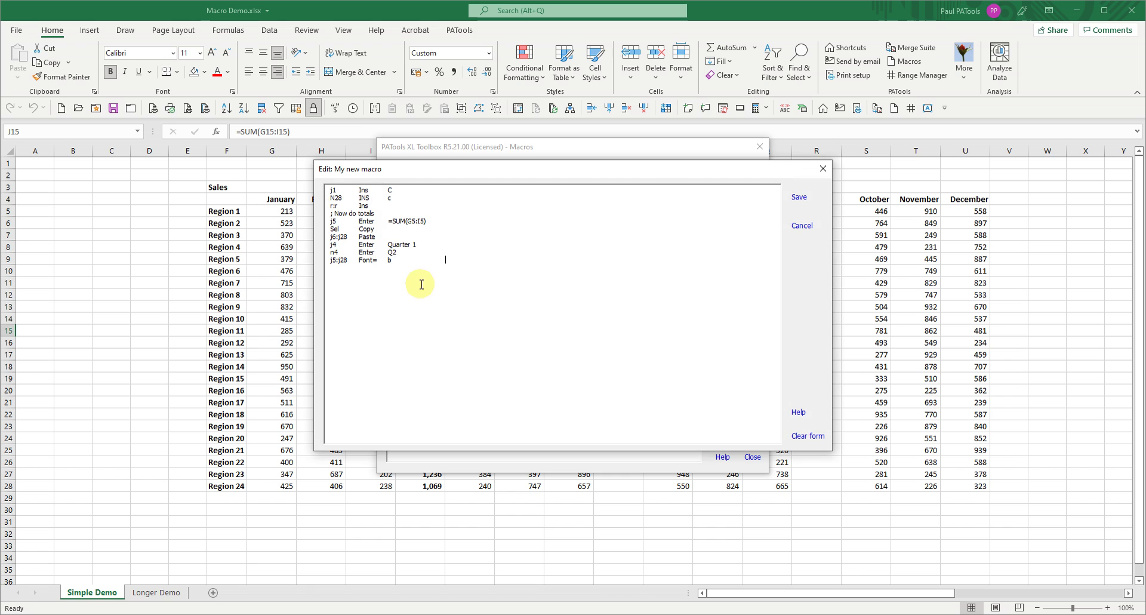
key("ctrl+a")
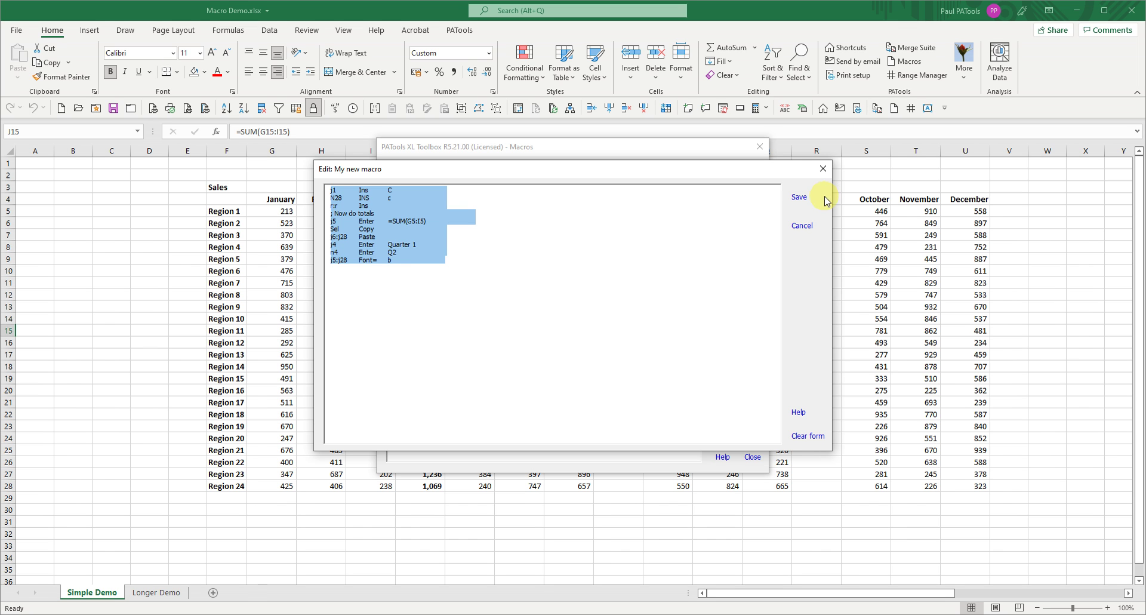
left_click(802, 227)
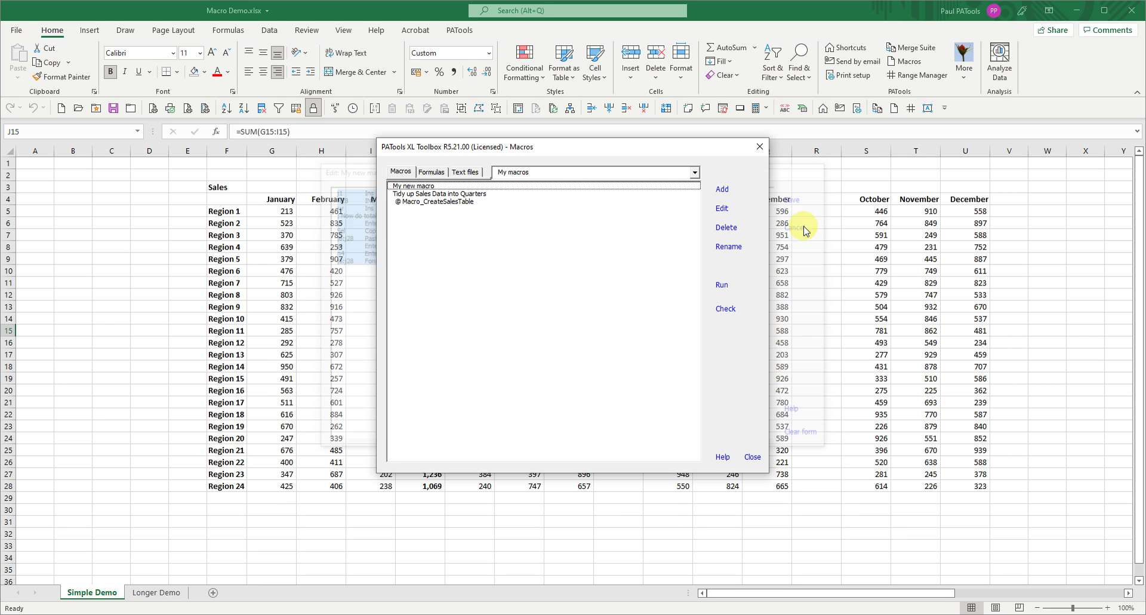
left_click(753, 457)
left_click(213, 594)
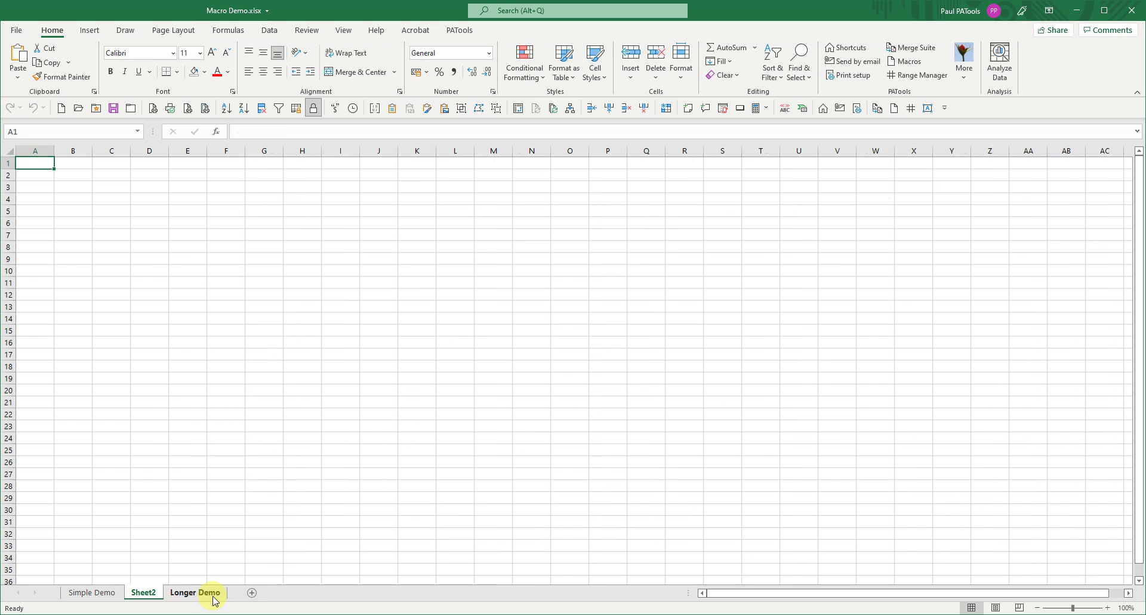
type("j1\tIns\tC N28\tINS\tc r:r\tIns ; Now do totals j5\tEnter\t0 Sel\tCopy j6:j28\tPaste j4\tEnter\tQuarter 1 n4\tEnter\tQ2 j5:j28\tFont=\tb")
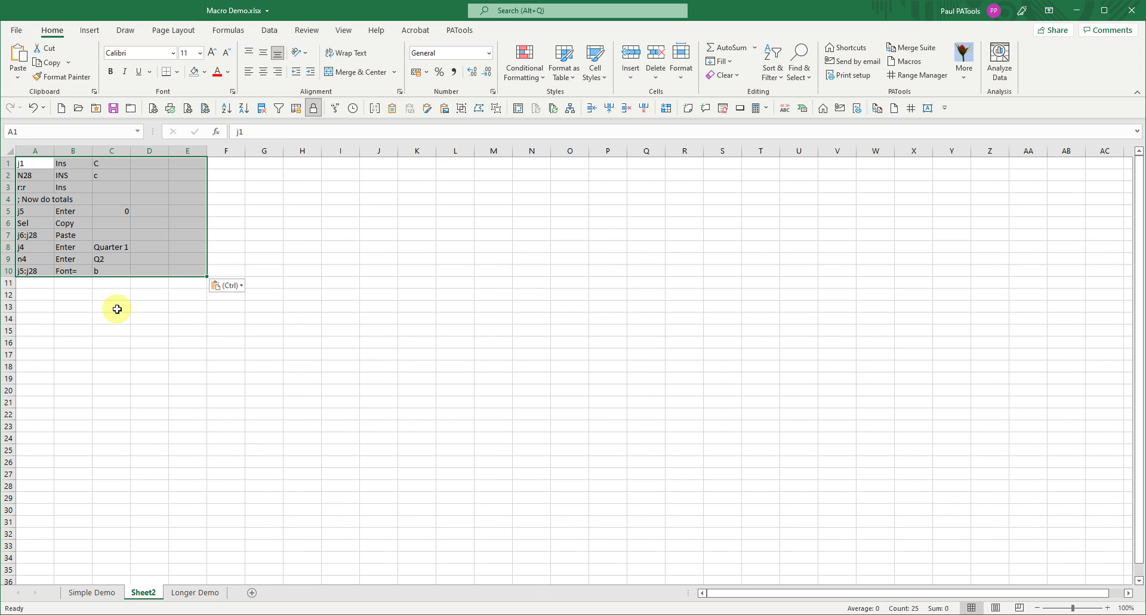
Fill the Quarter 1 text in C8 down one cell so the n4 Enter line in row 9 writes Quarter 2
left_click(40, 163)
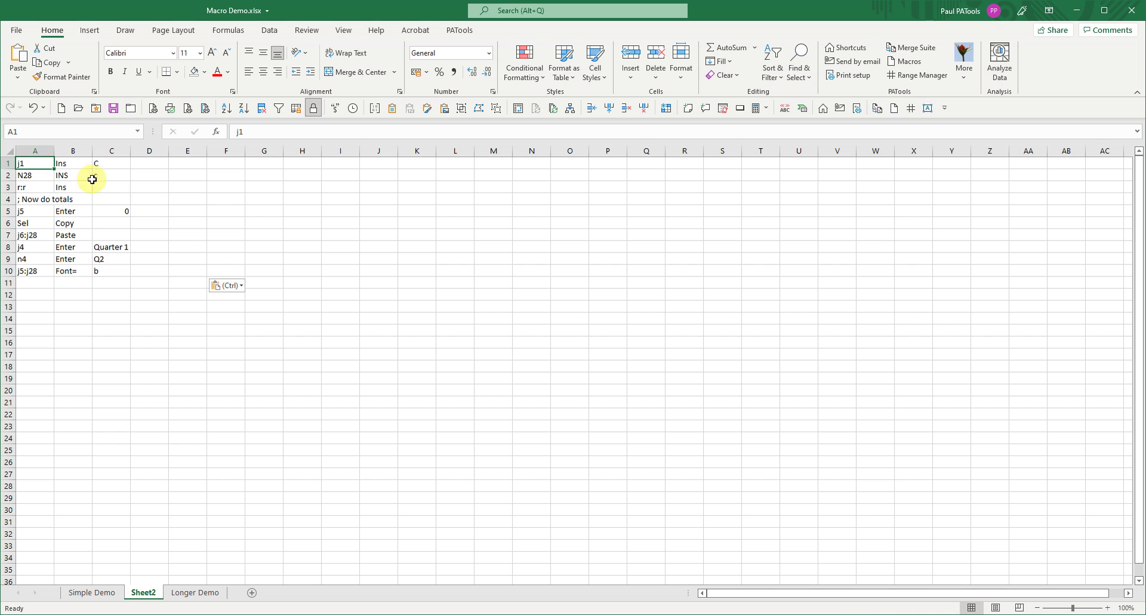
left_click(120, 250)
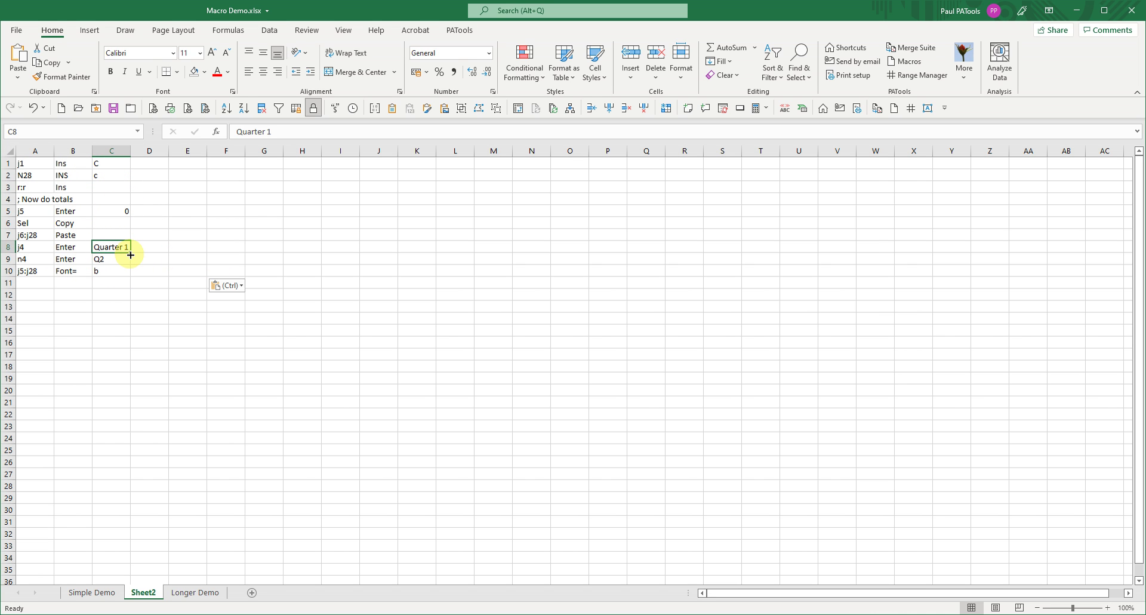
left_click_drag(130, 253, 117, 267)
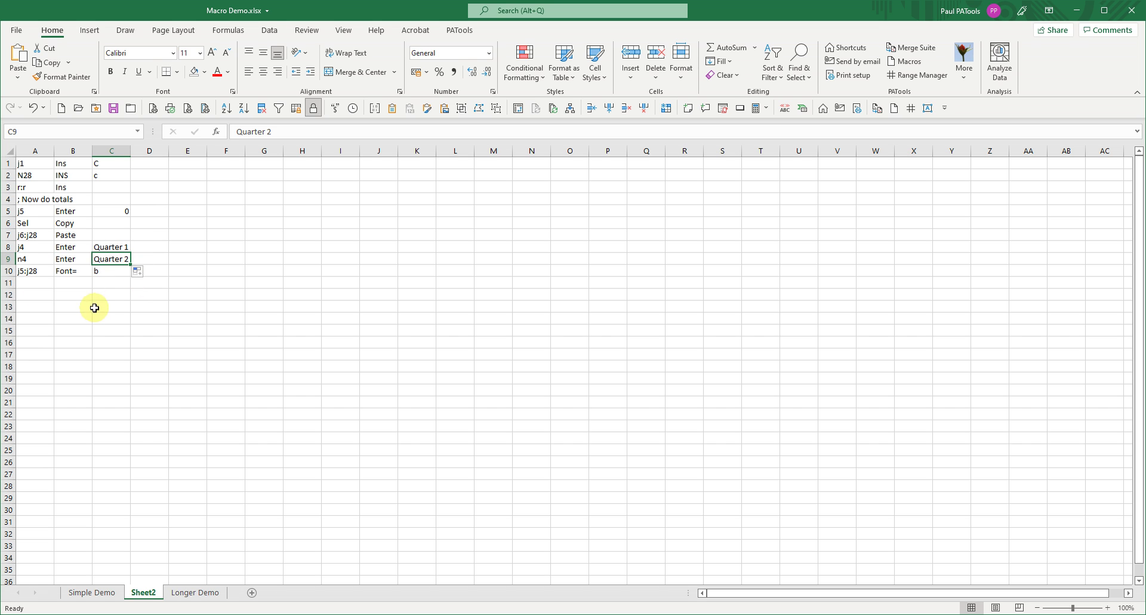
left_click(27, 259)
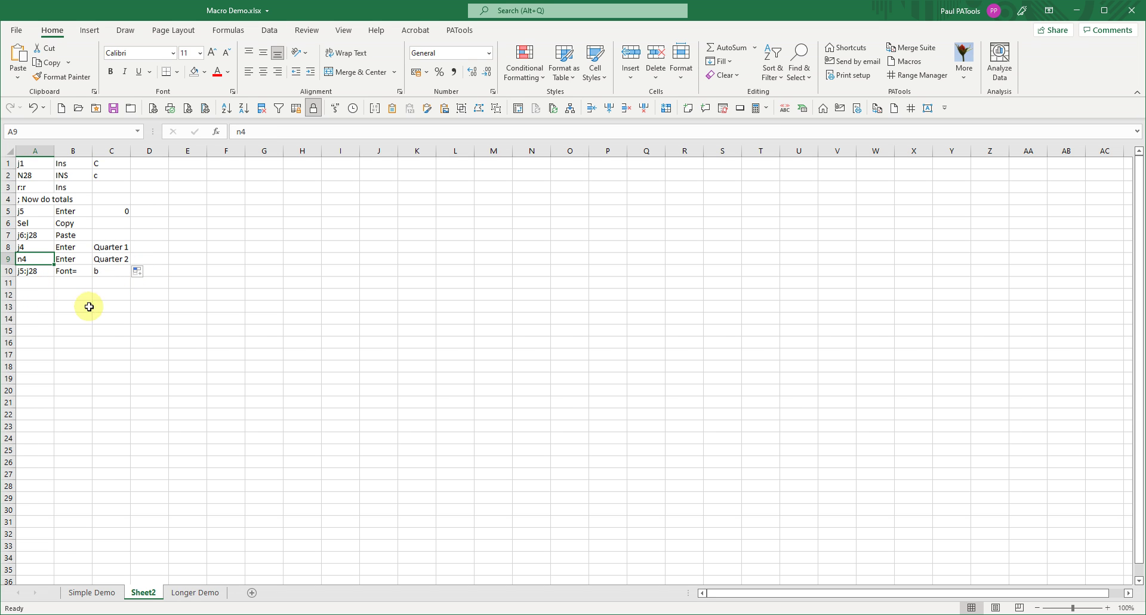
left_click(35, 163)
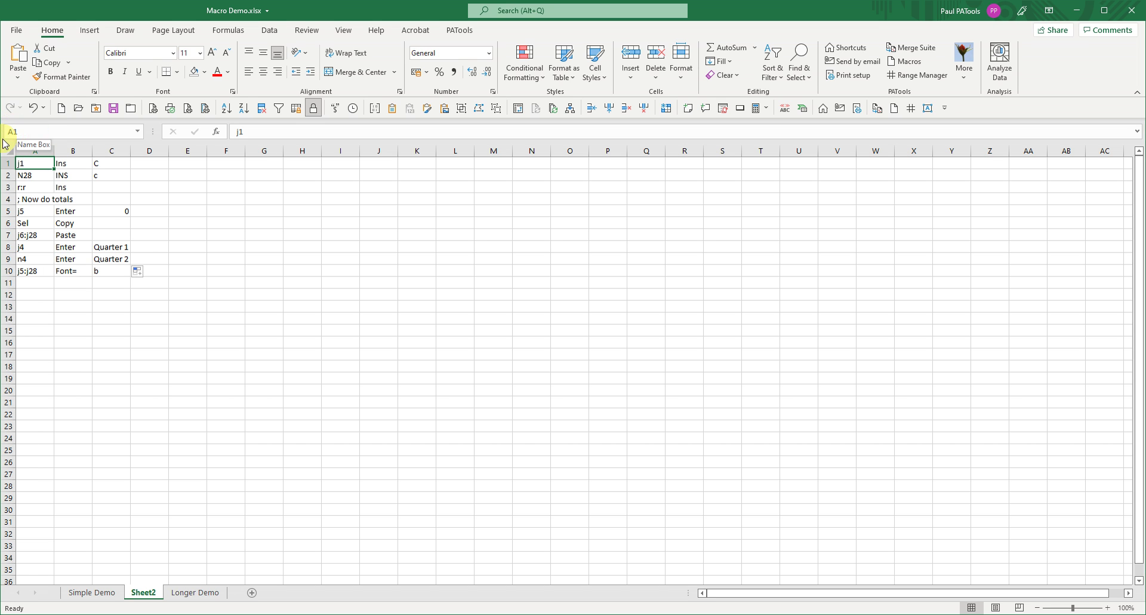
Replace the whole text of My new macro with the macro lines copied from A1:D10 of Sheet2, and save the macro
left_click_drag(22, 163, 153, 272)
key("ctrl+c")
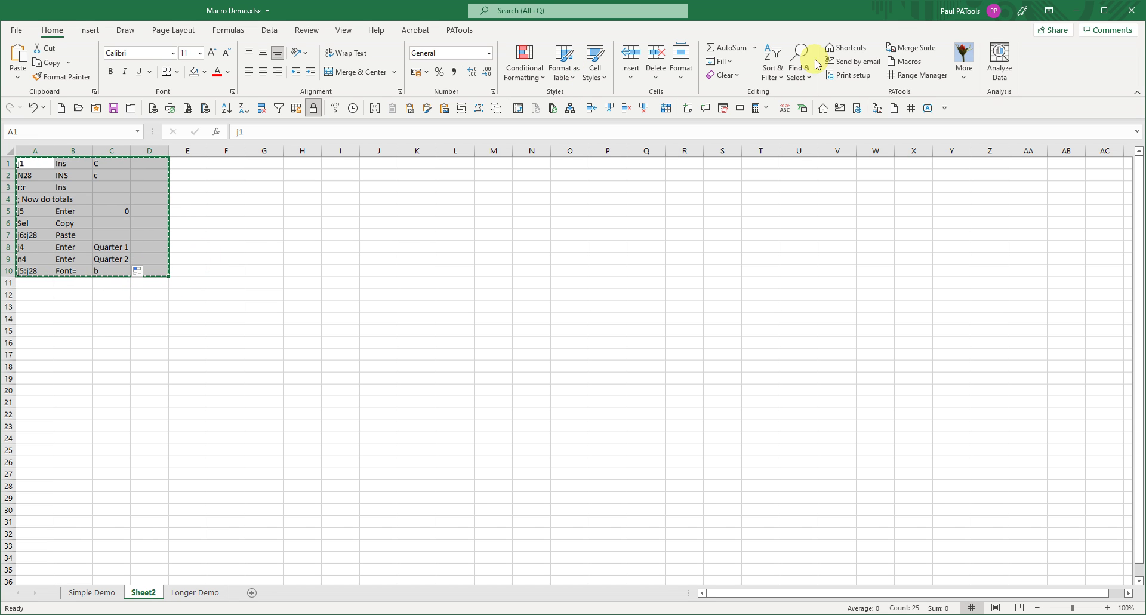
left_click(906, 62)
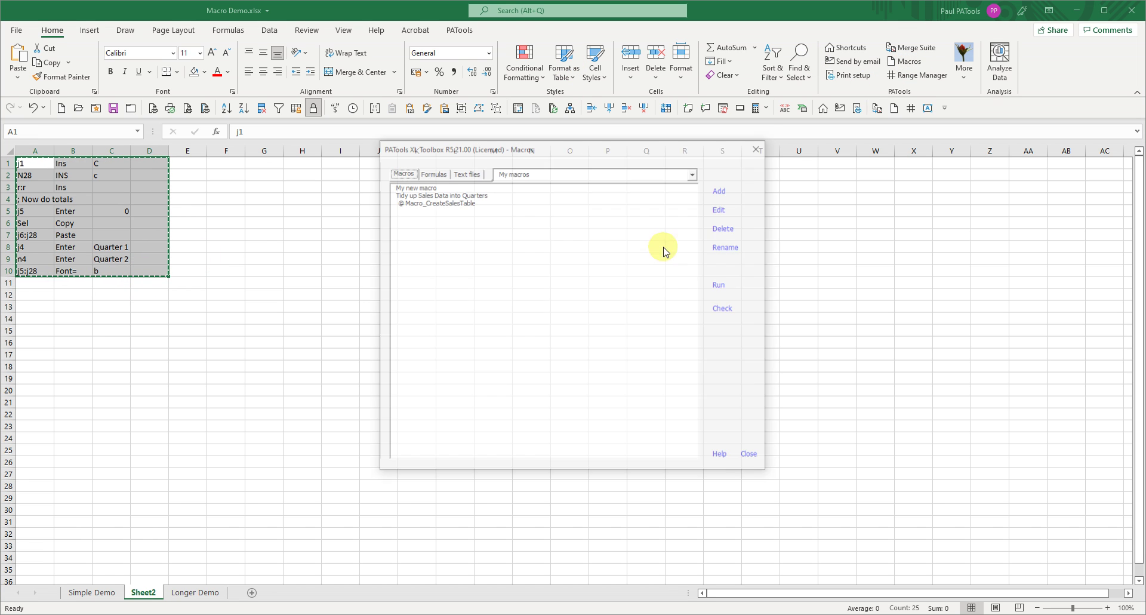
left_click(406, 186)
left_click(721, 210)
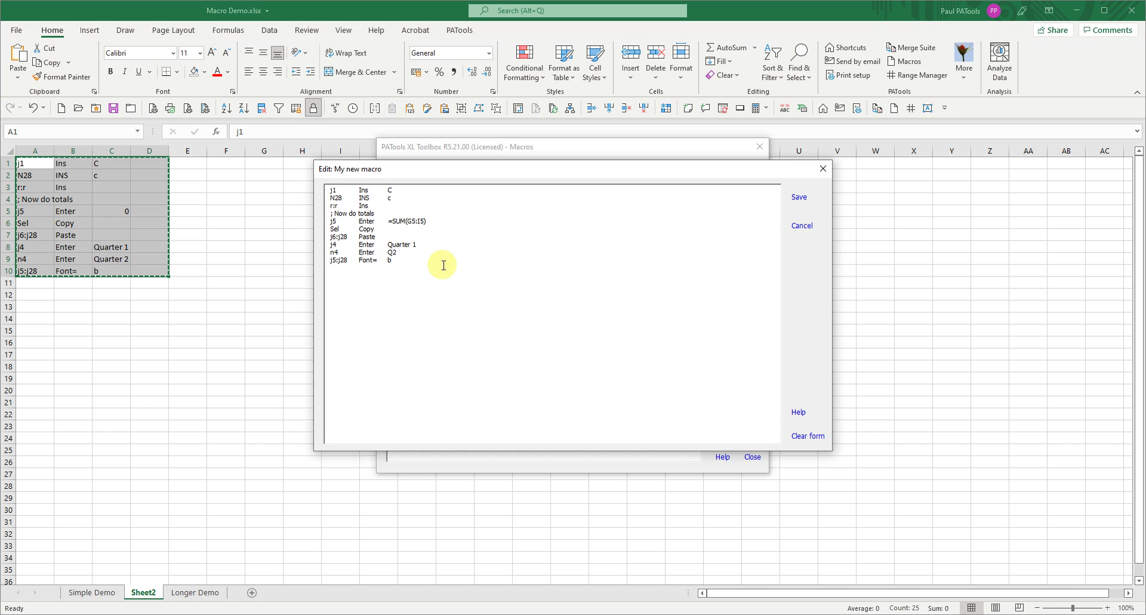
key("ctrl+a")
key("Delete")
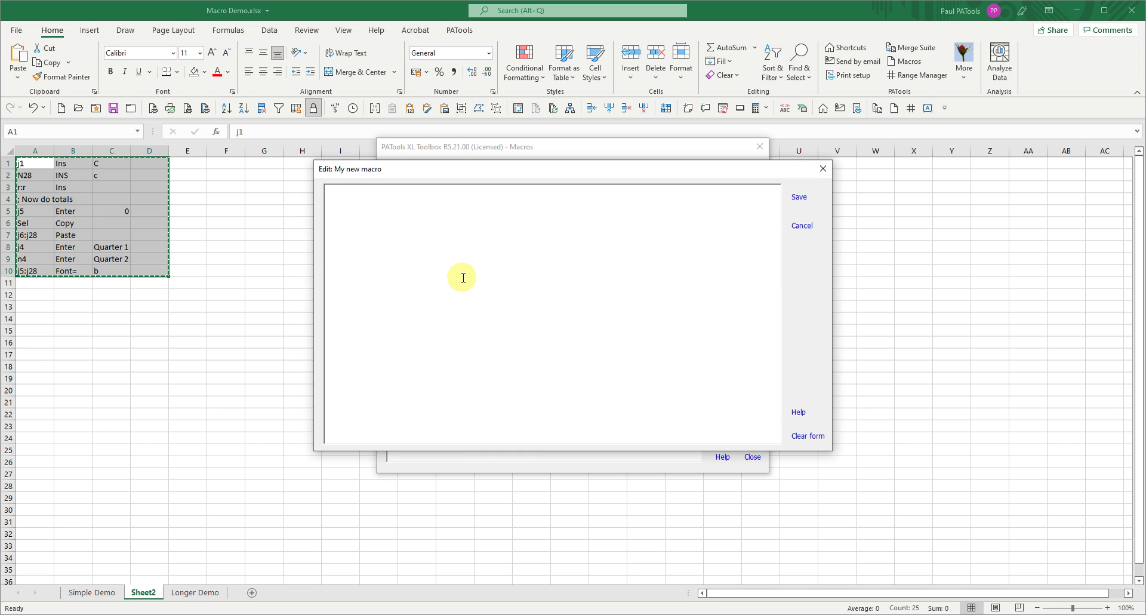
key("ctrl+v")
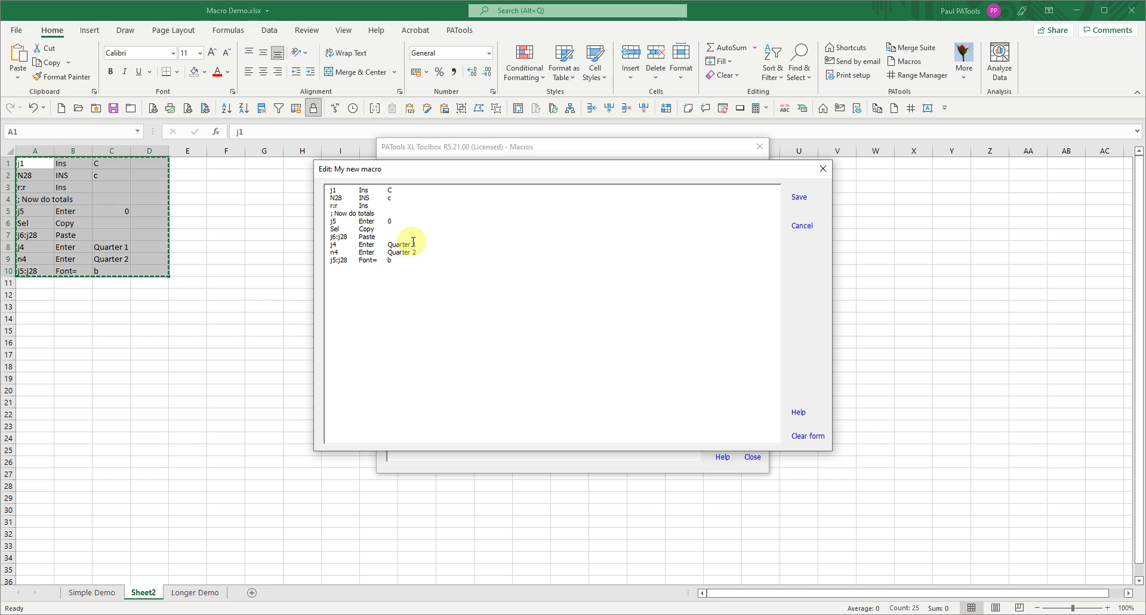
left_click(801, 202)
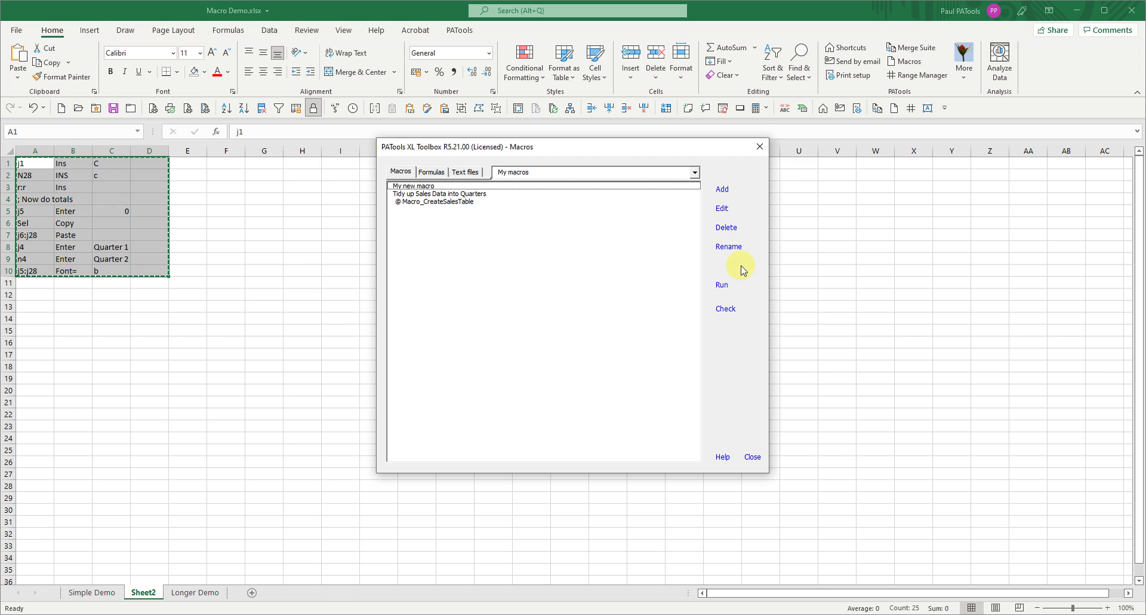
left_click(411, 186)
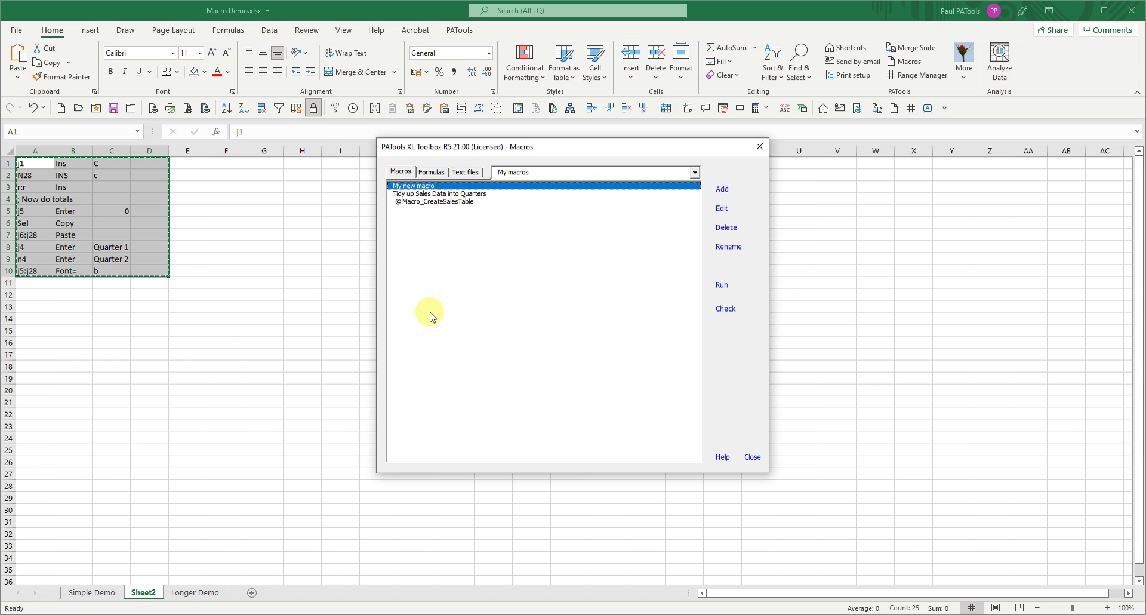
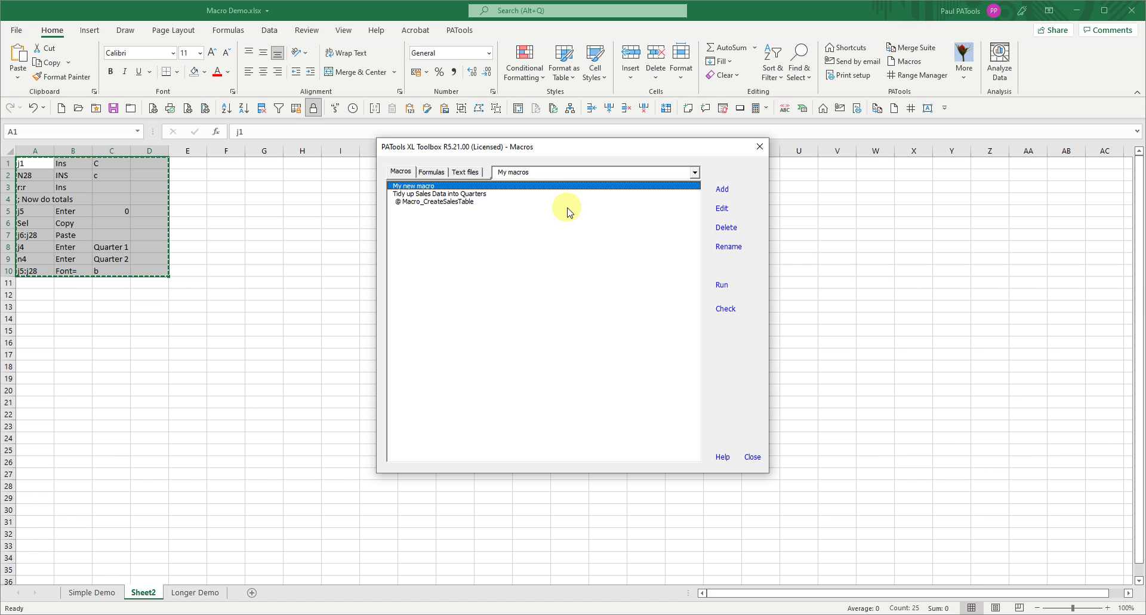
left_click(761, 146)
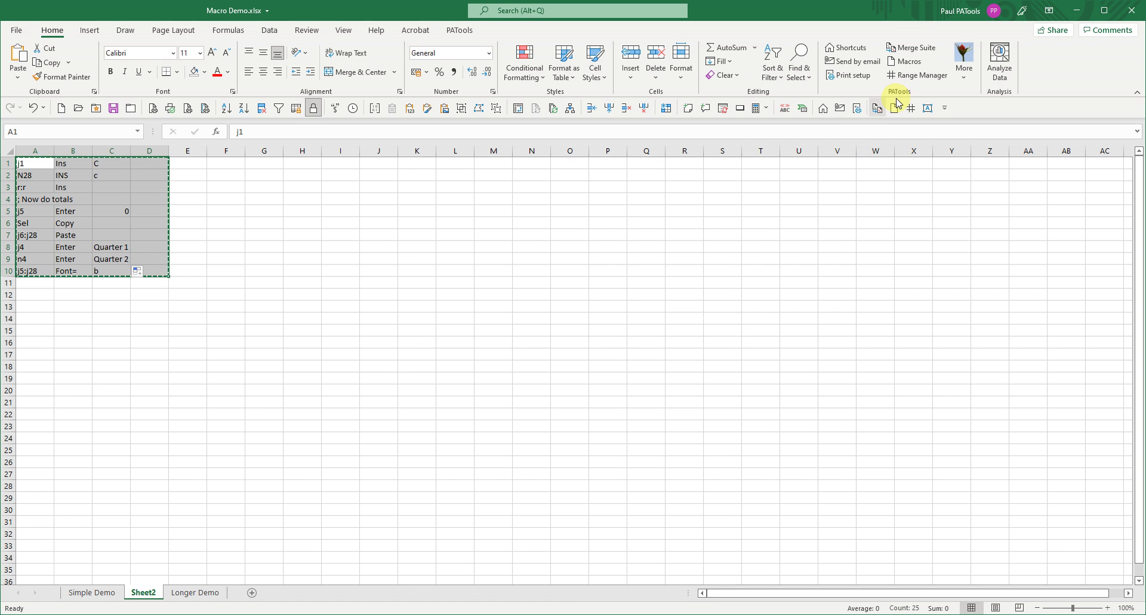
Inspect the PATools install data folder from the add-in's About tools, then close the folder and the About dialog
left_click(964, 59)
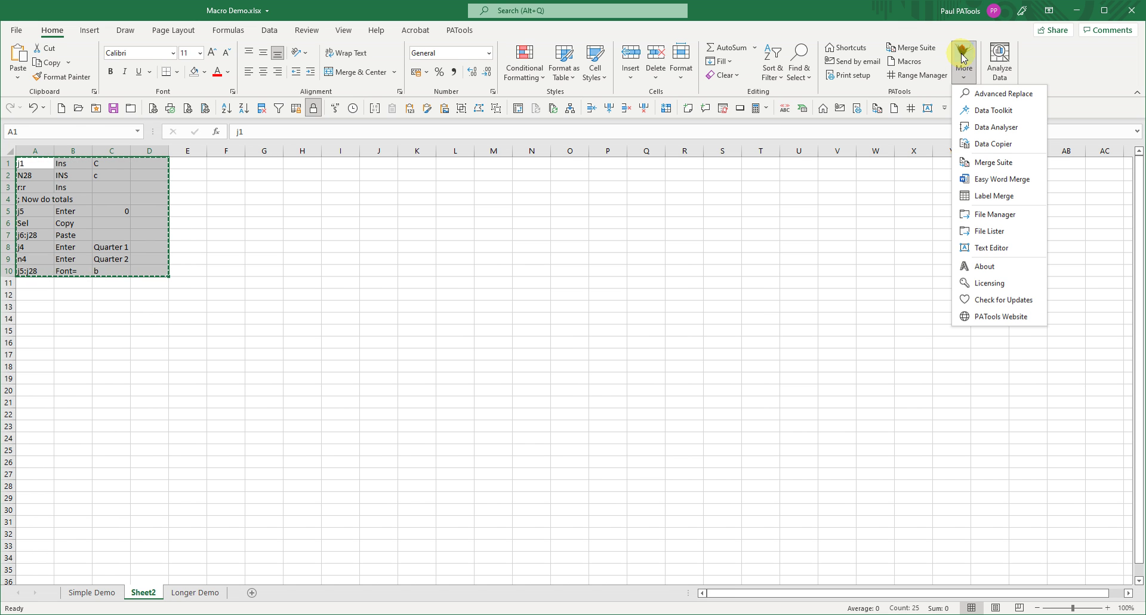
left_click(987, 272)
left_click(478, 205)
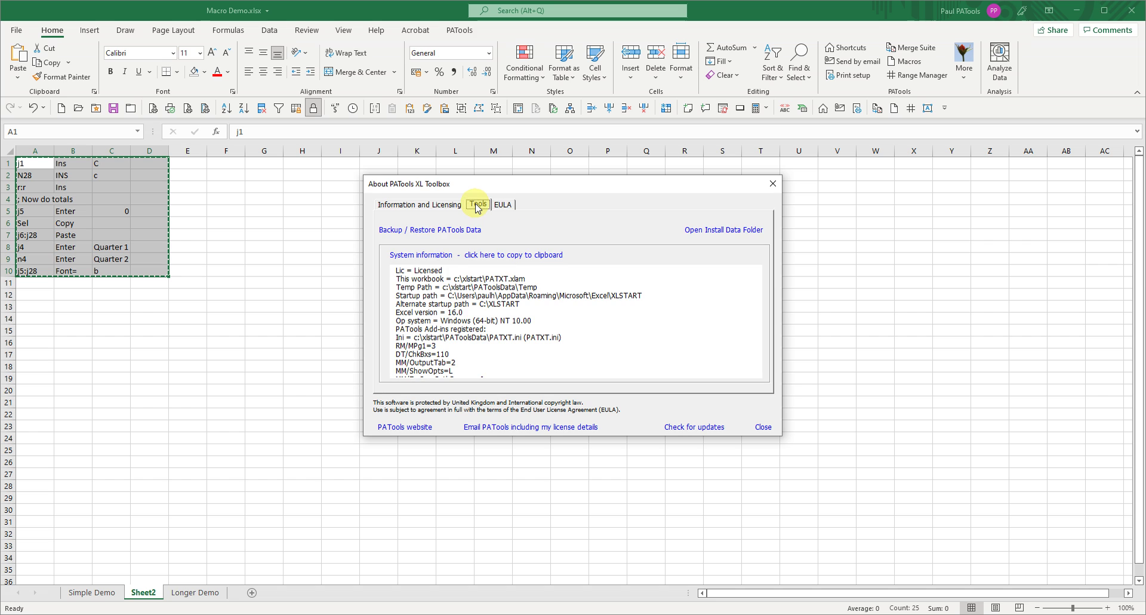
left_click(702, 233)
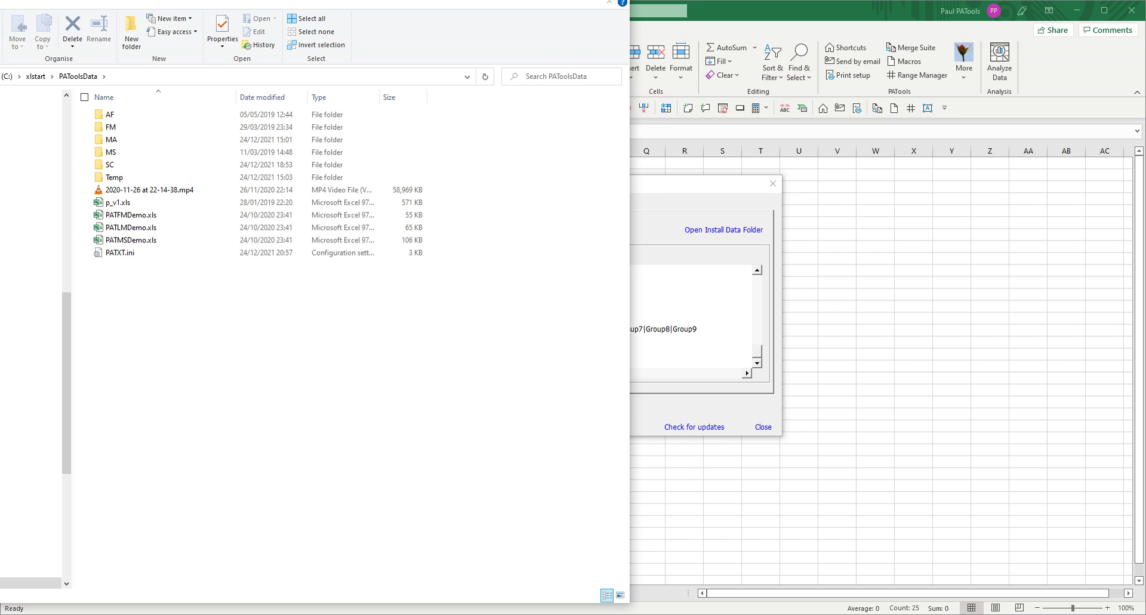
left_click(602, 2)
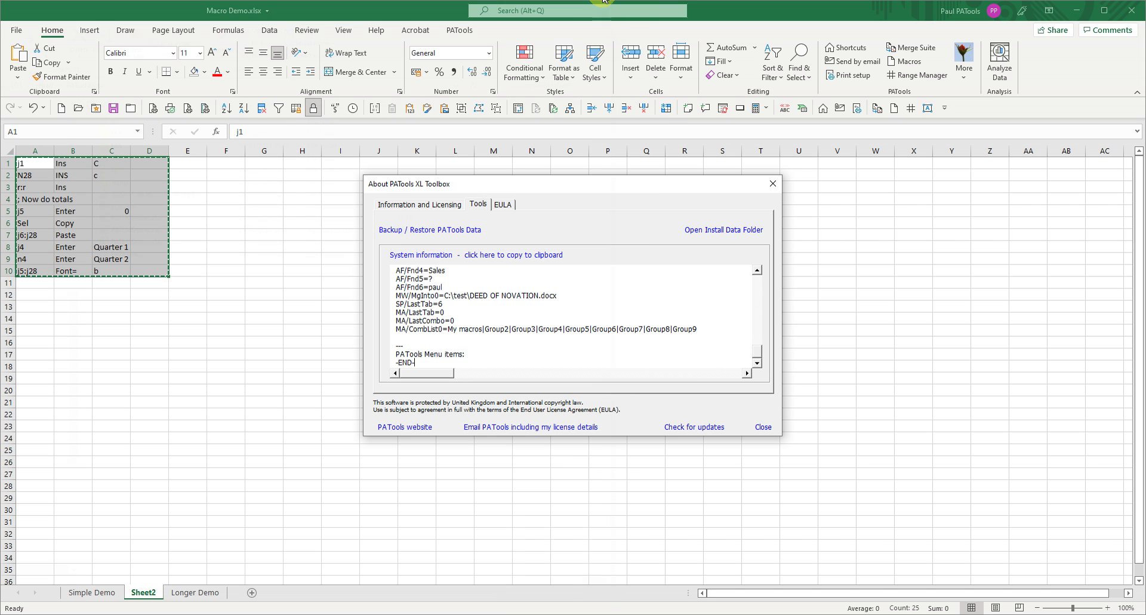
left_click(773, 184)
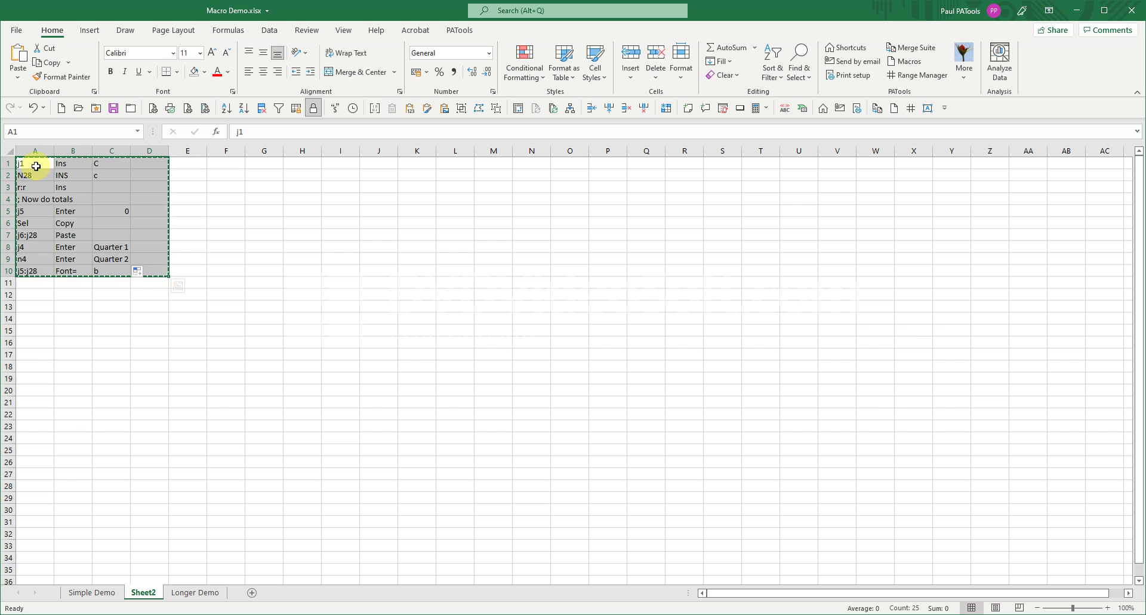
Delete the sales table's columns H to O on the Longer Demo sheet
left_click(35, 167)
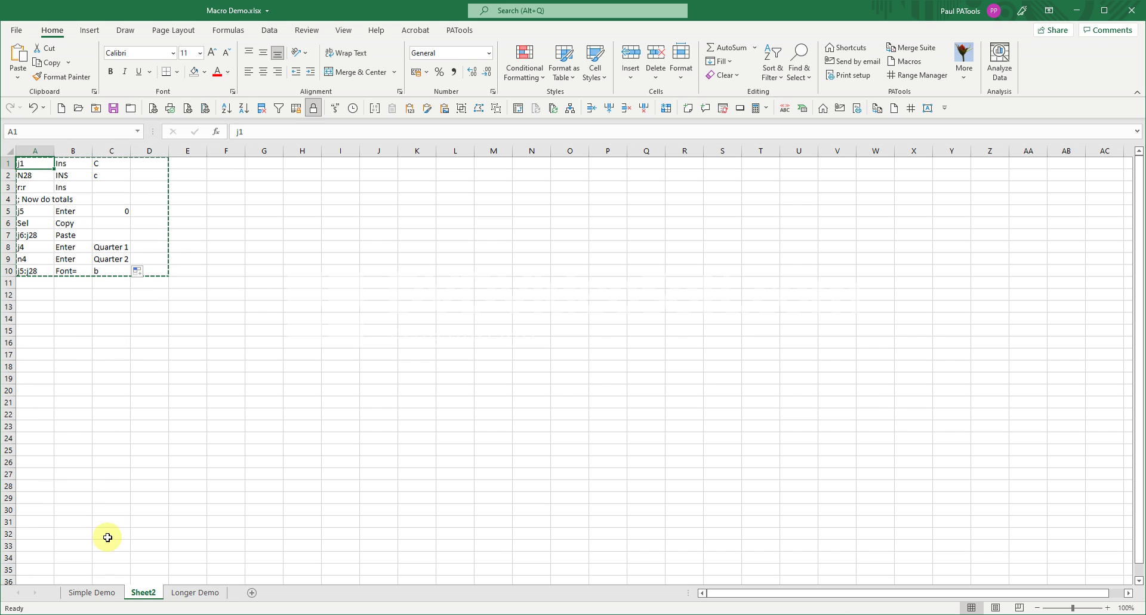
left_click(179, 591)
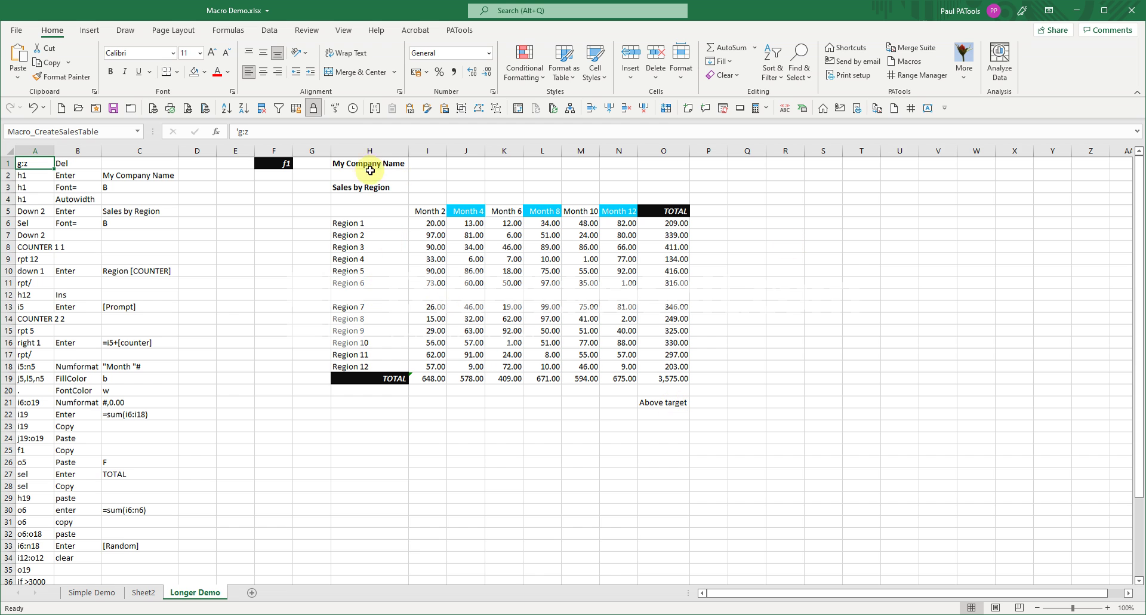
left_click_drag(353, 163, 662, 210)
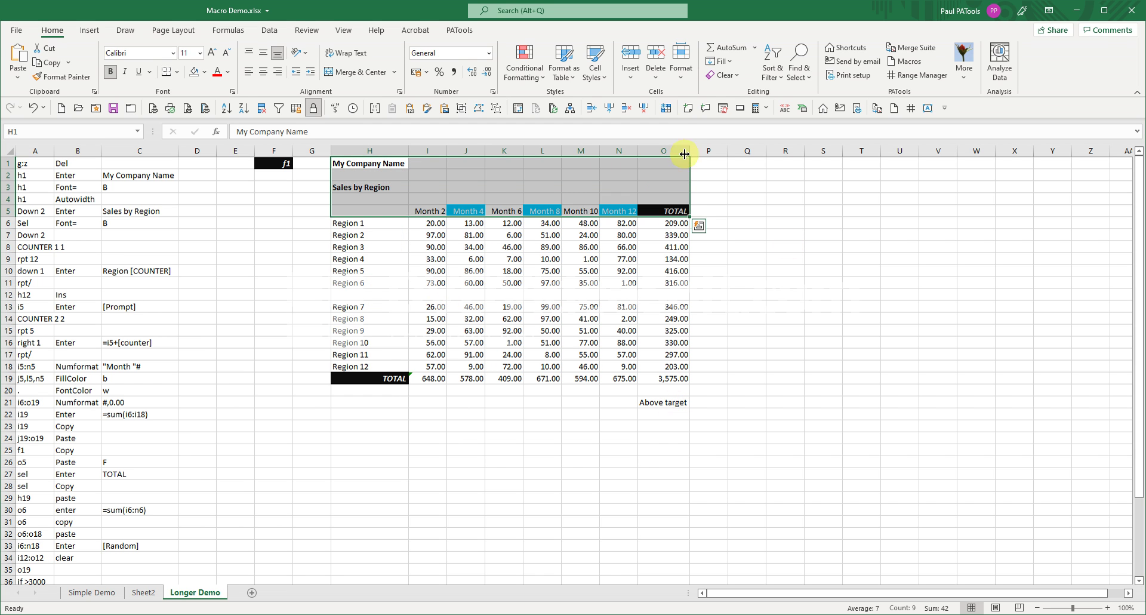
left_click(643, 110)
left_click(302, 186)
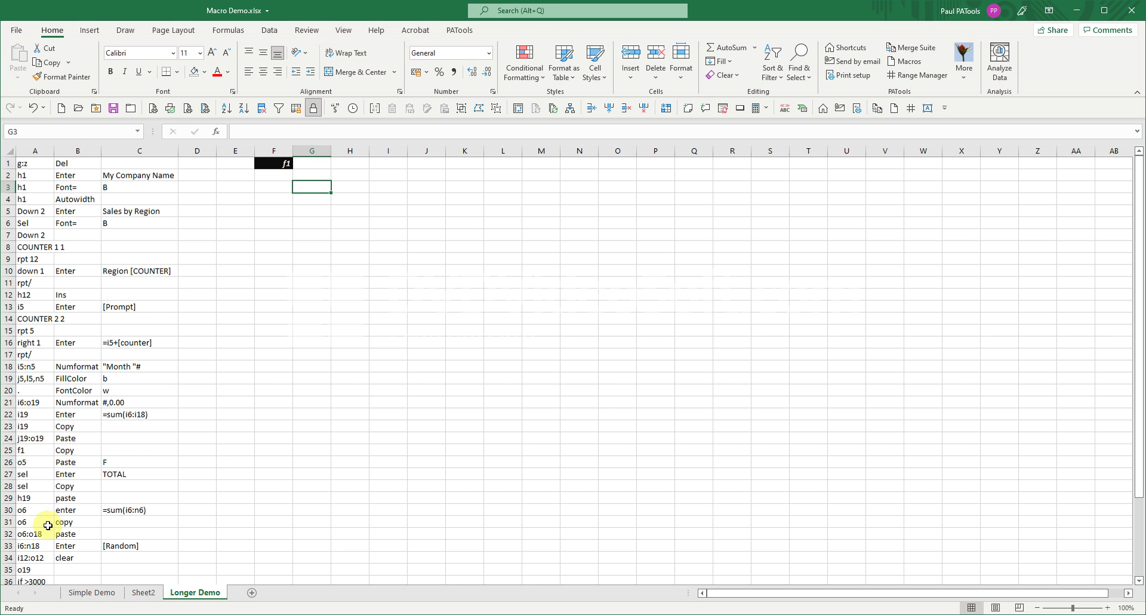
Run the PATools macro Macro_CreateSalesTable, answering the I5 prompt with 1, and close the Macros dialog
left_click(25, 164)
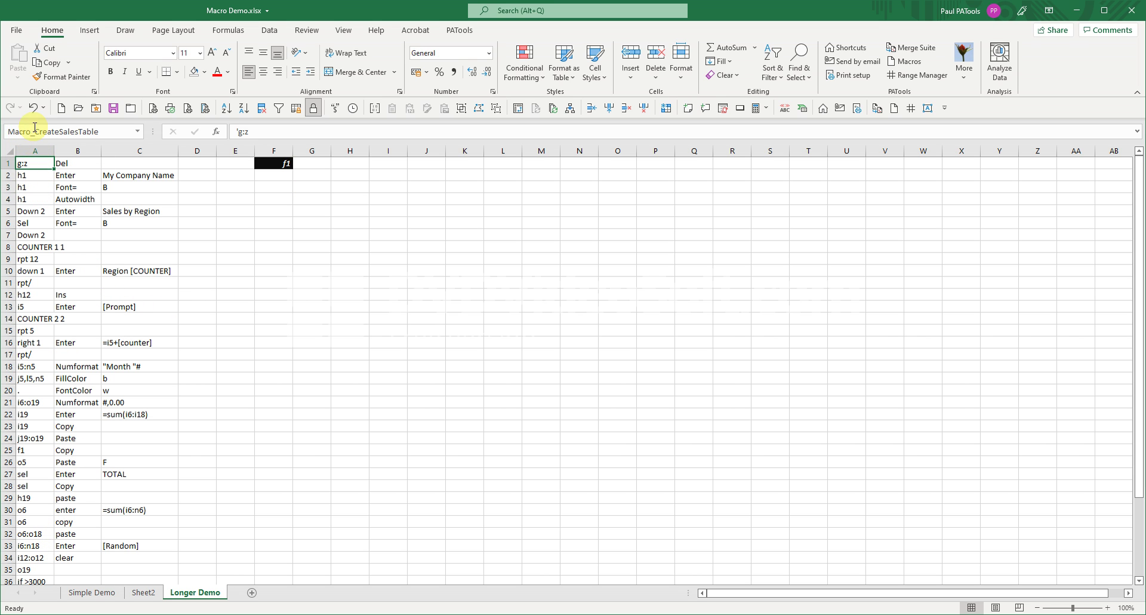
left_click(905, 61)
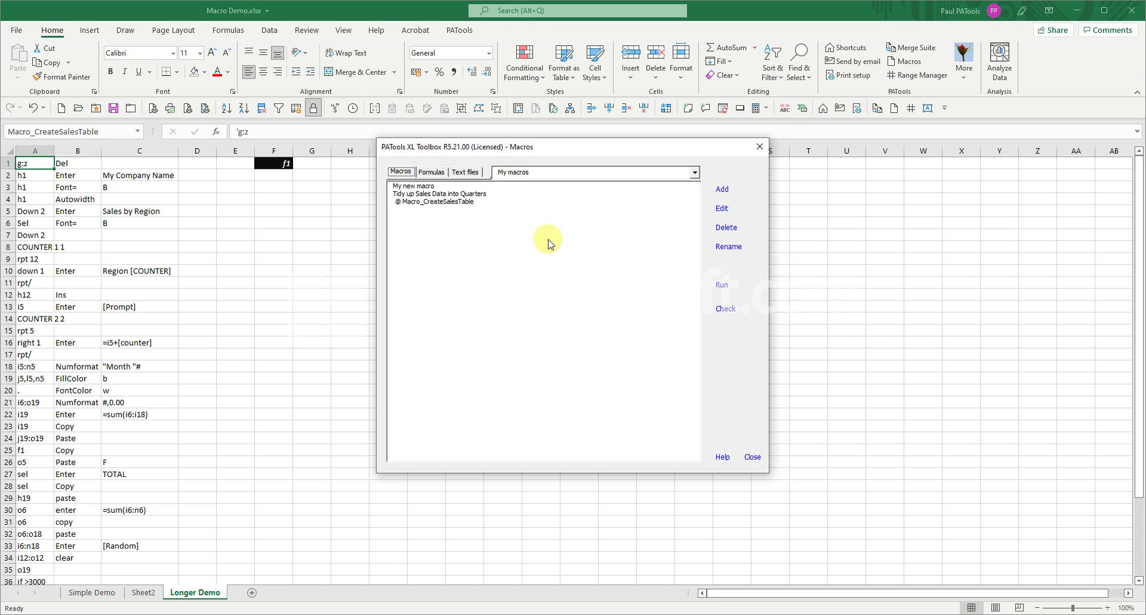
left_click(405, 203)
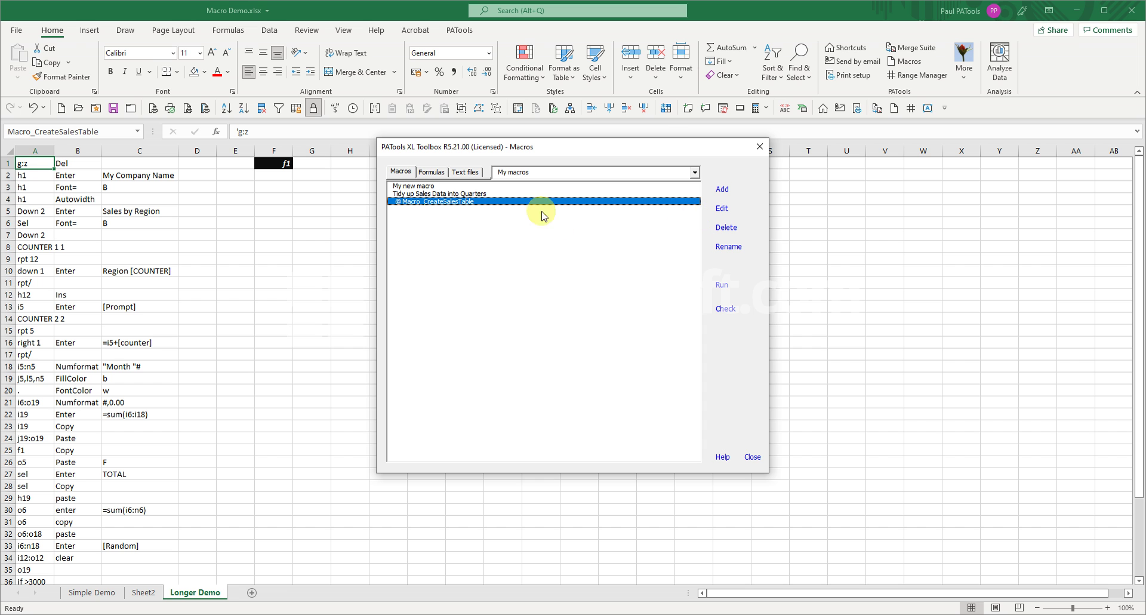
double_click(525, 203)
left_click(593, 355)
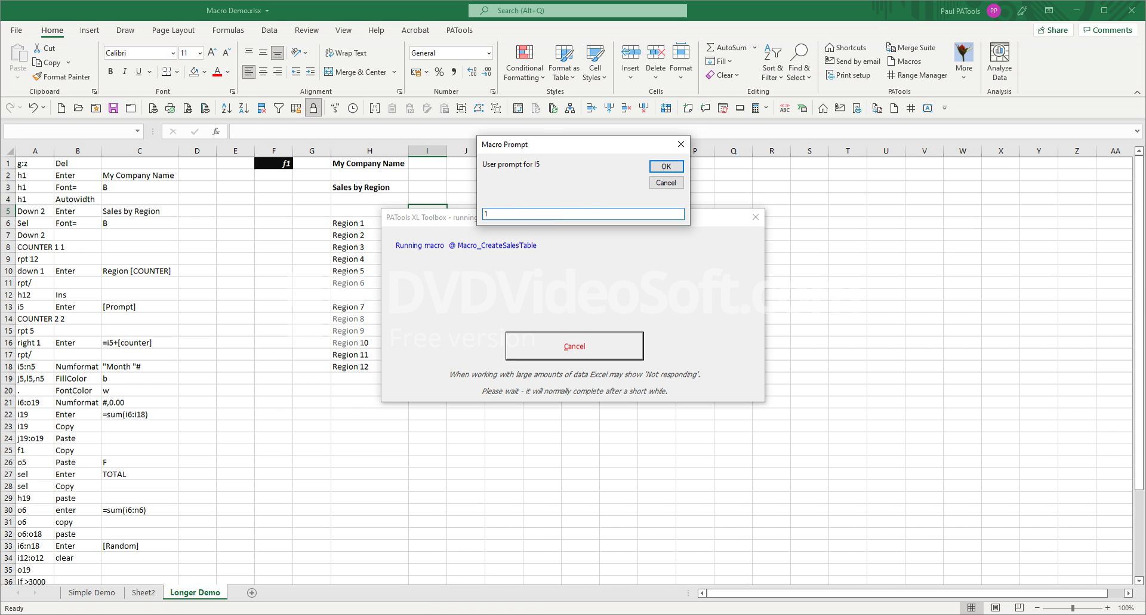
key("Return")
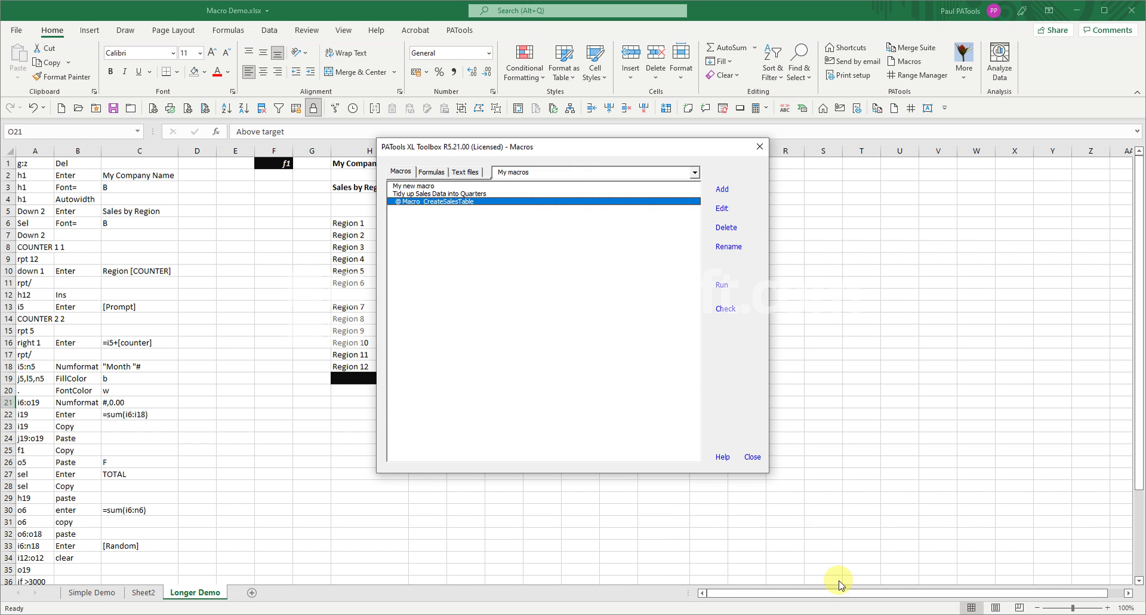
left_click(753, 457)
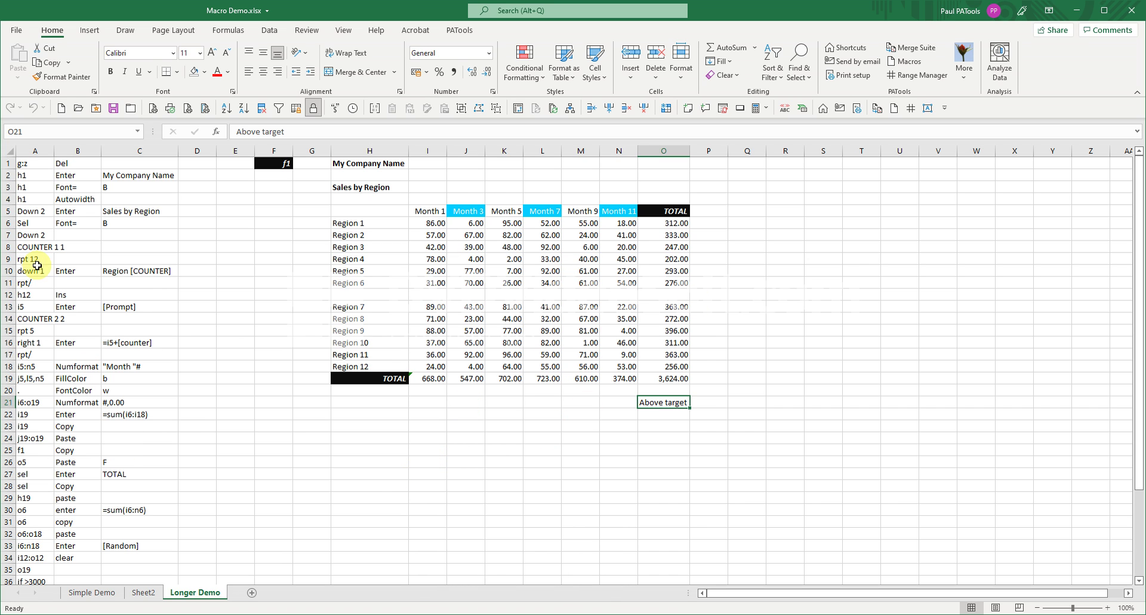
Review the macro's g:z Del line against columns G to Z, and set the h1 Enter text in C2 to MyCo
left_click(24, 164)
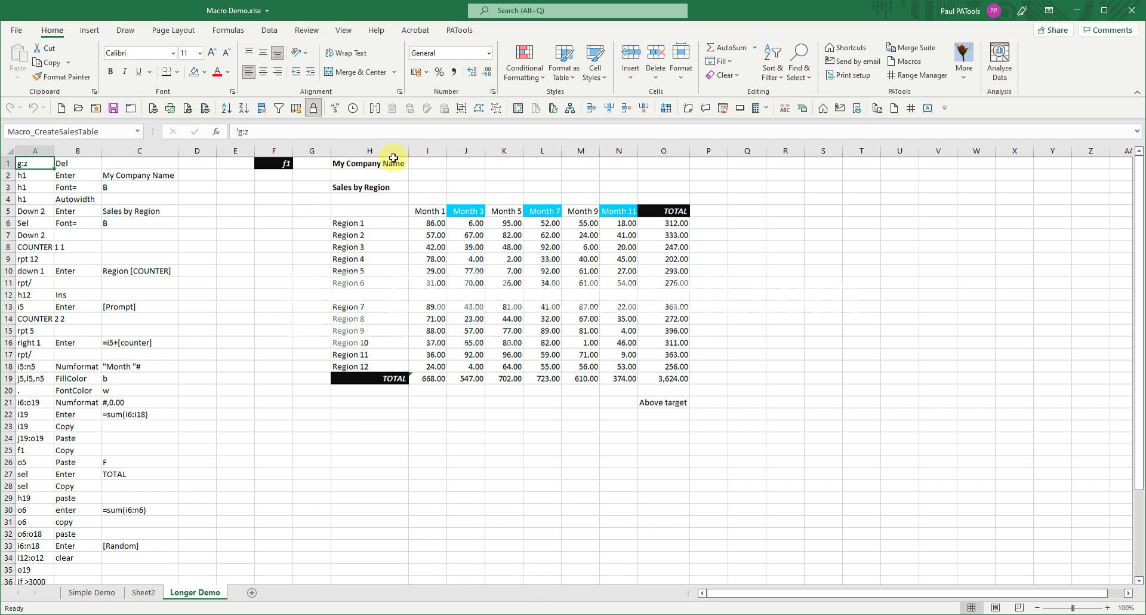
left_click_drag(317, 150, 1073, 187)
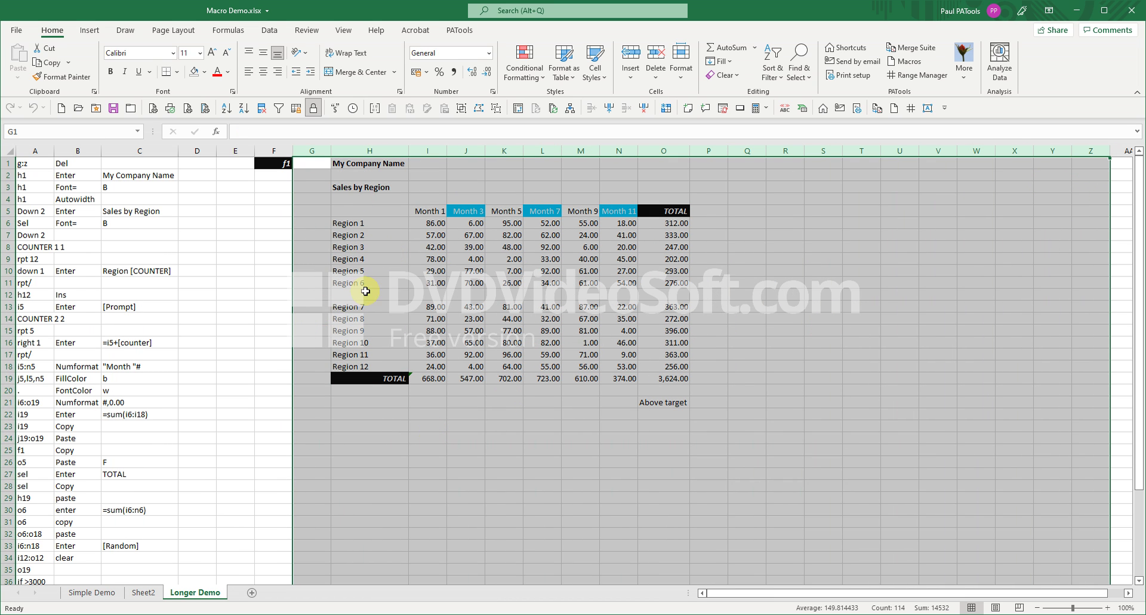
left_click(25, 177)
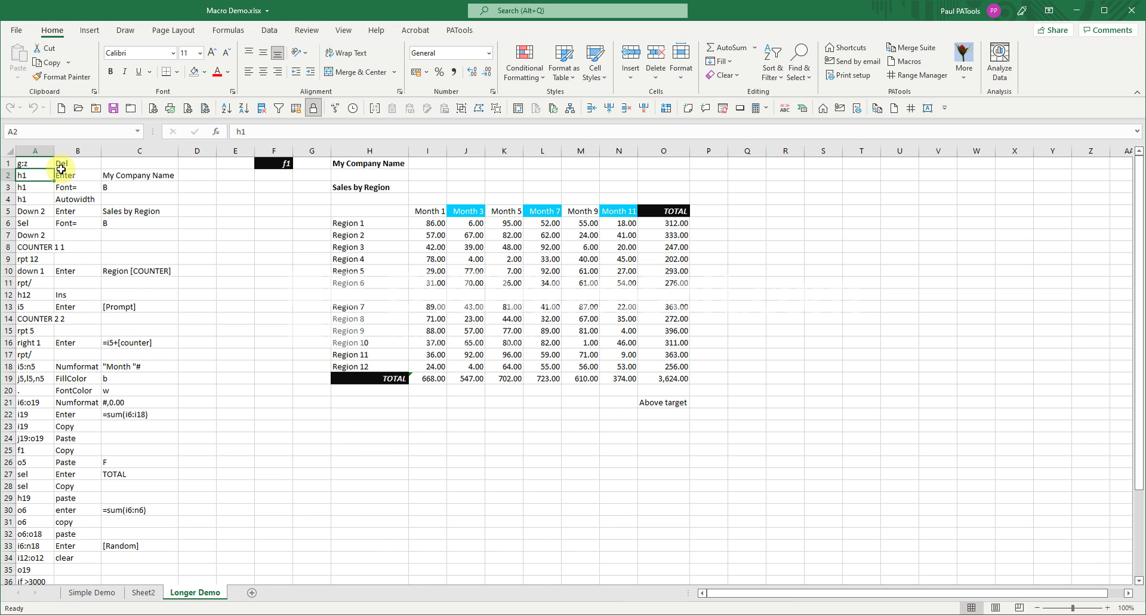
left_click(136, 175)
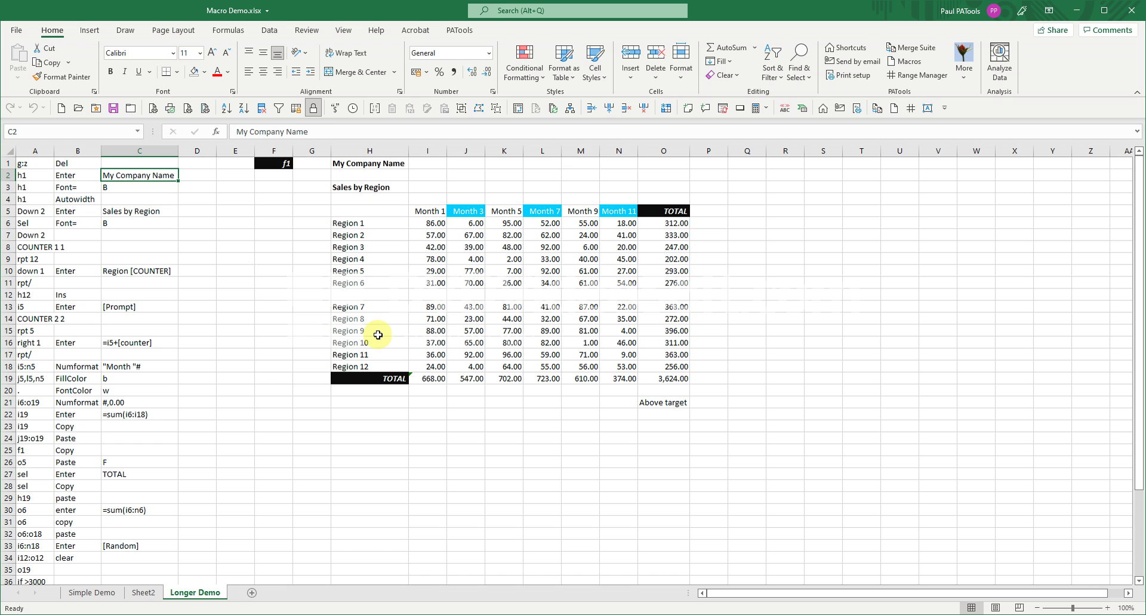
type("MyCo")
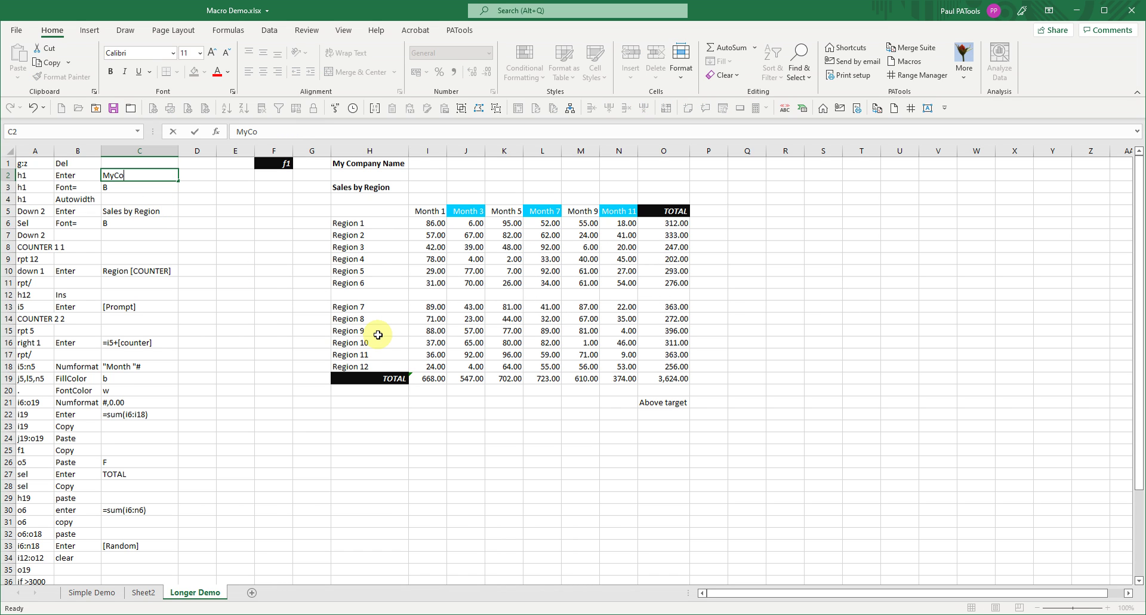
key("ctrl+Return")
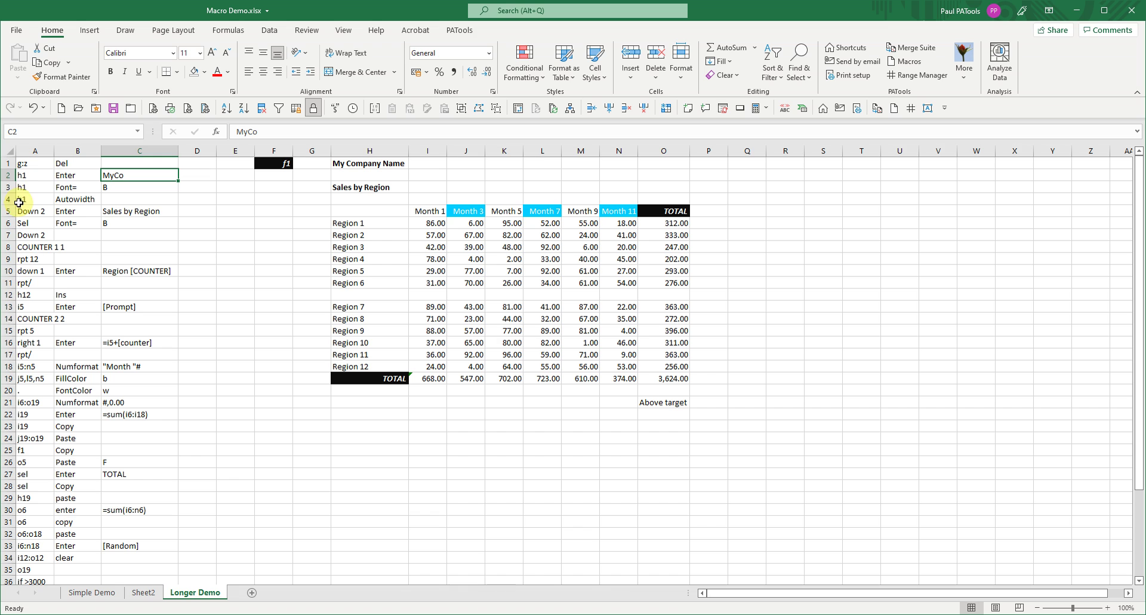
Examine the macro's bold and Autowidth lines for h1, and refit column H to its contents
left_click(118, 187)
left_click(46, 202)
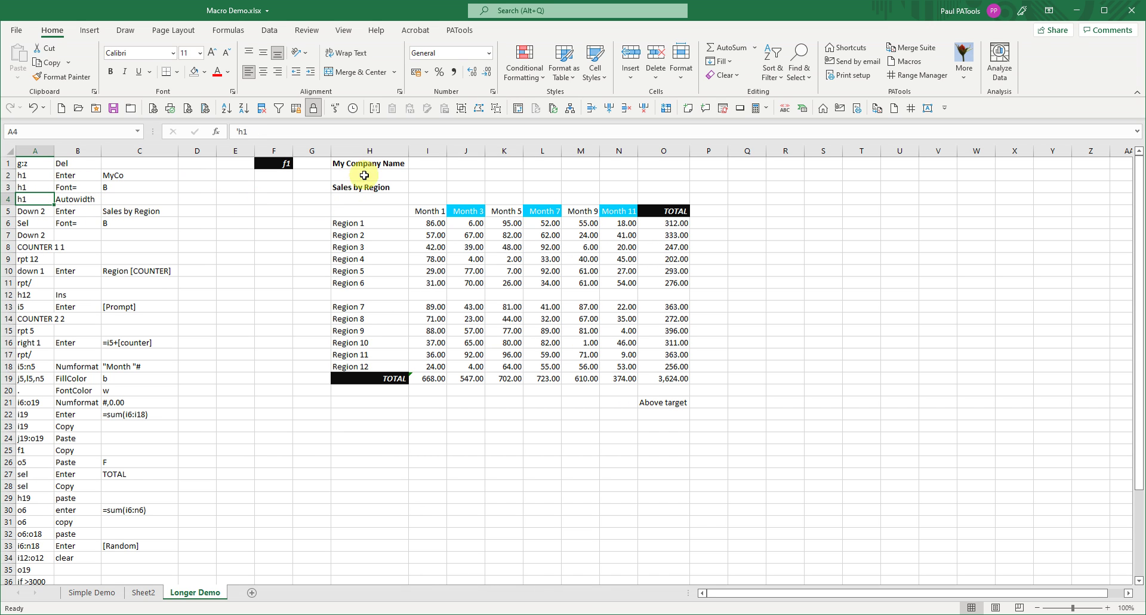
left_click_drag(409, 152, 376, 154)
double_click(377, 150)
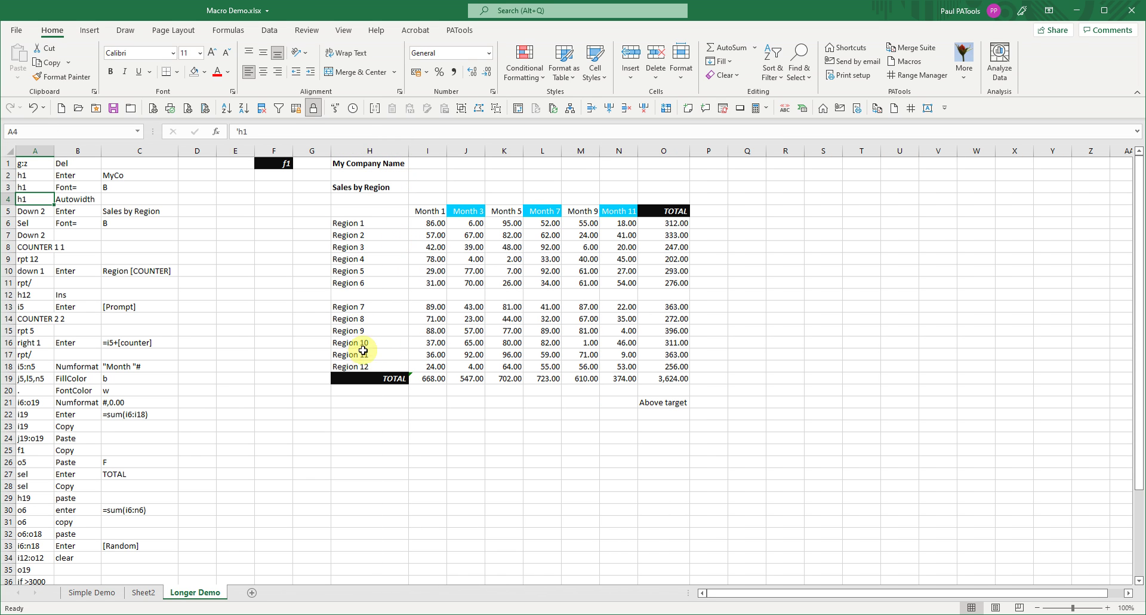
Examine the first Down 2 line by moving from H1 to H3, and the Sel Font= B line that formats that cell
left_click(36, 212)
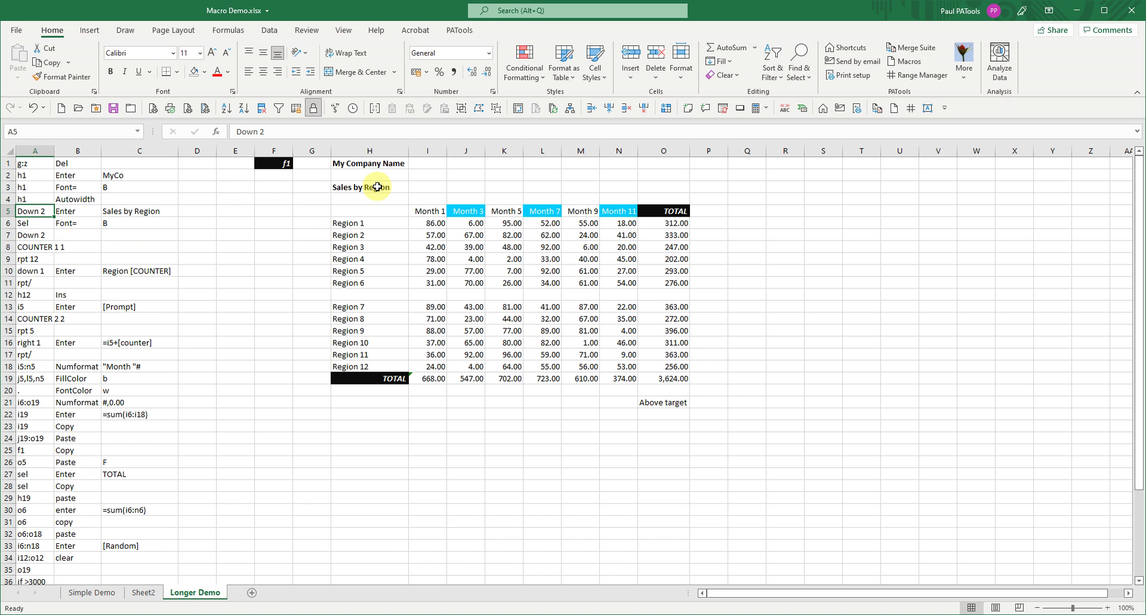
left_click(385, 159)
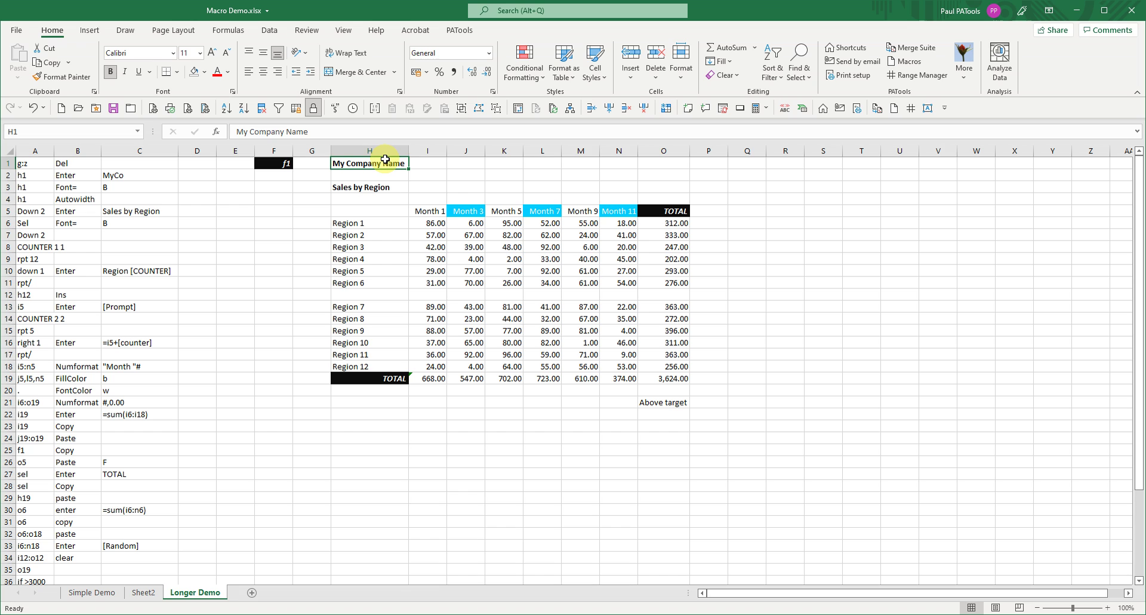
key("Down")
key("Down")
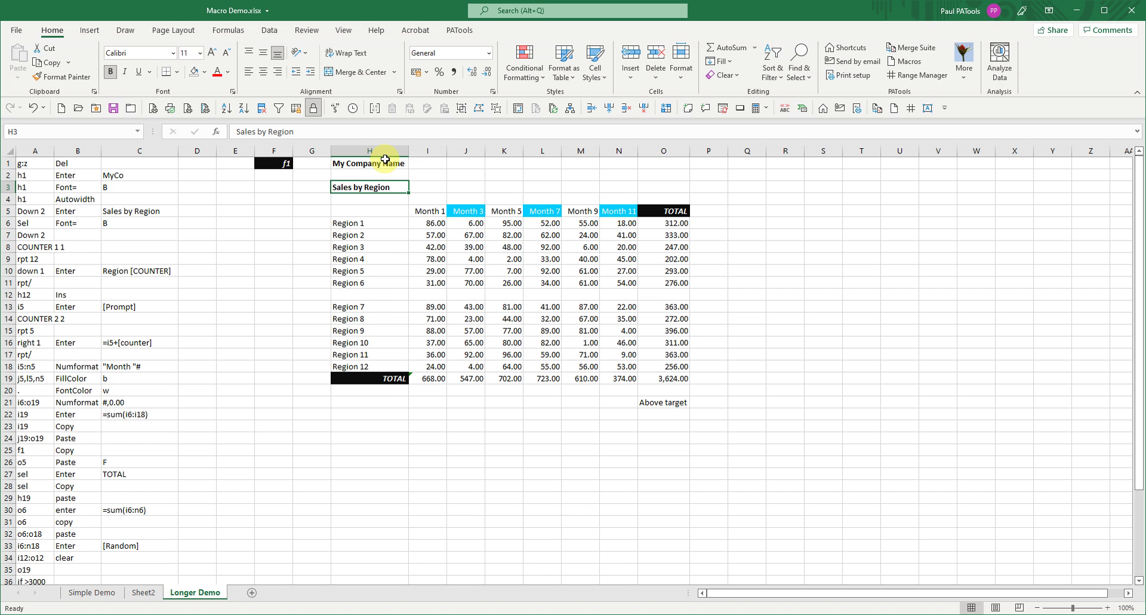
left_click(27, 224)
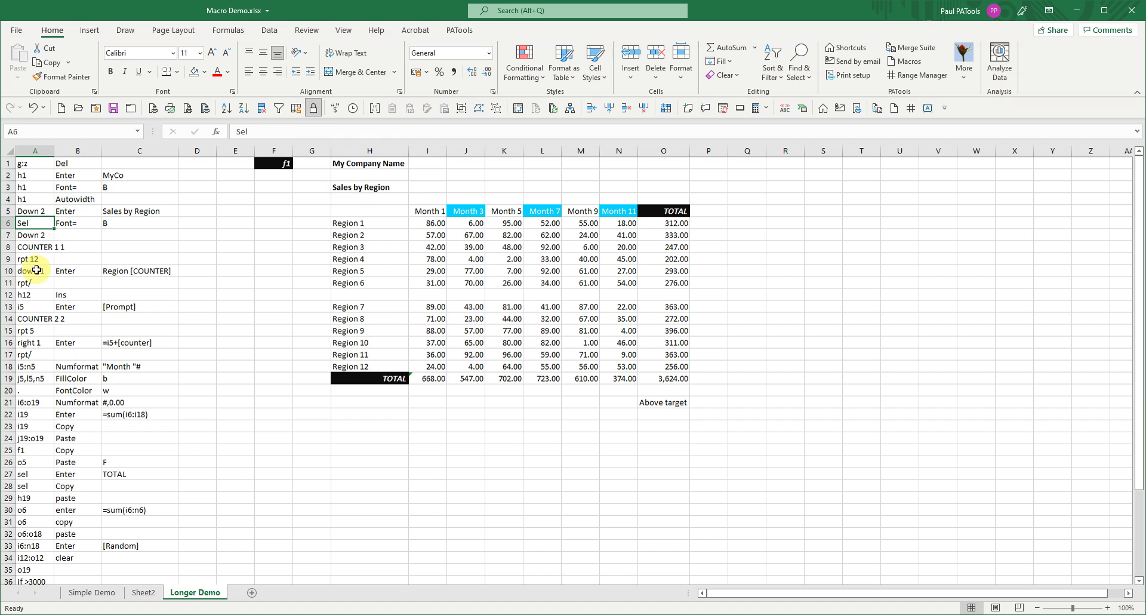
left_click(75, 225)
left_click(135, 224)
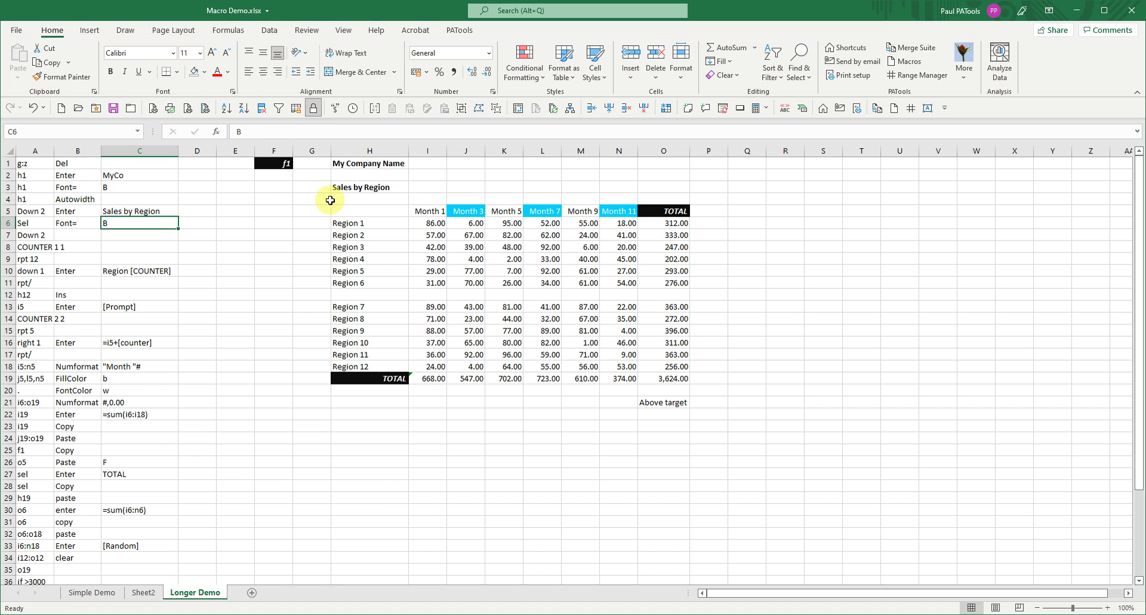
left_click(373, 186)
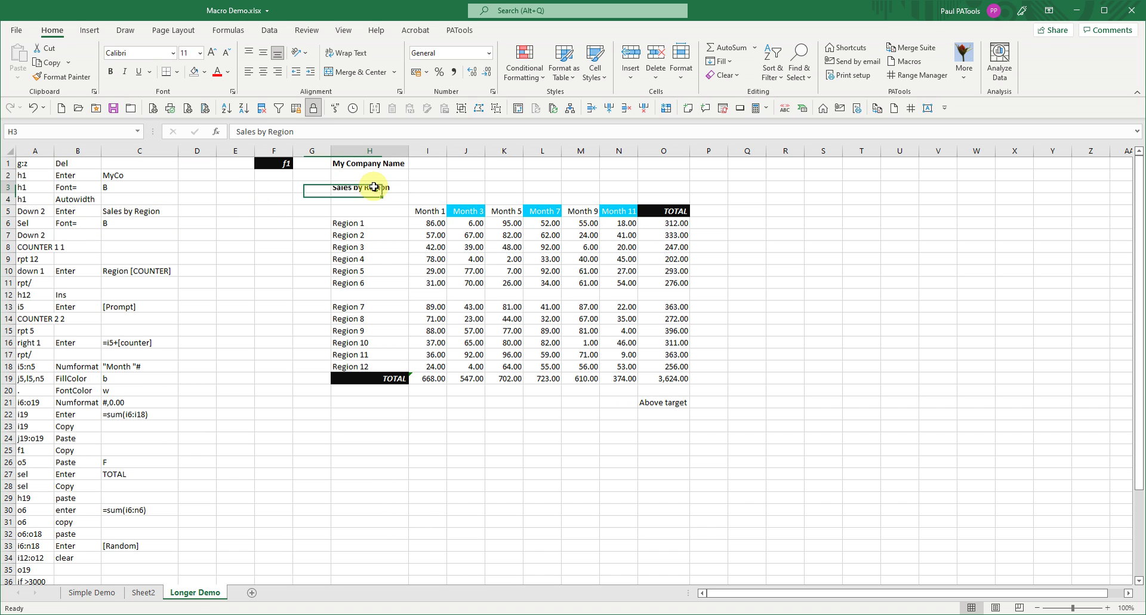
Examine the second Down 2 line in A7 by moving from H3 to H5
left_click(34, 238)
left_click(383, 198)
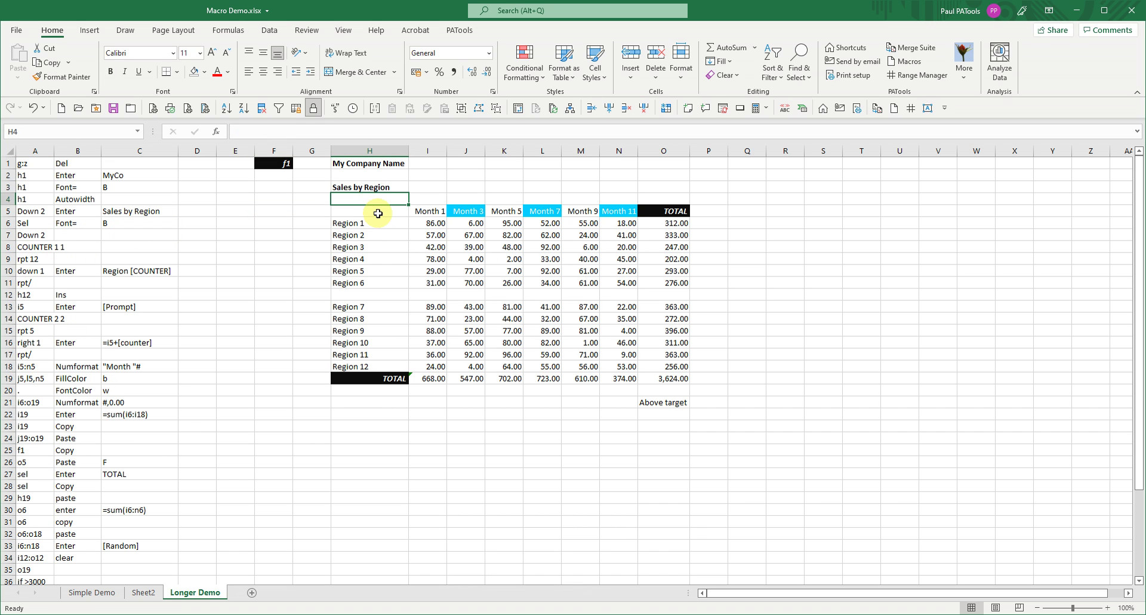
left_click(365, 187)
key("Down")
key("Down")
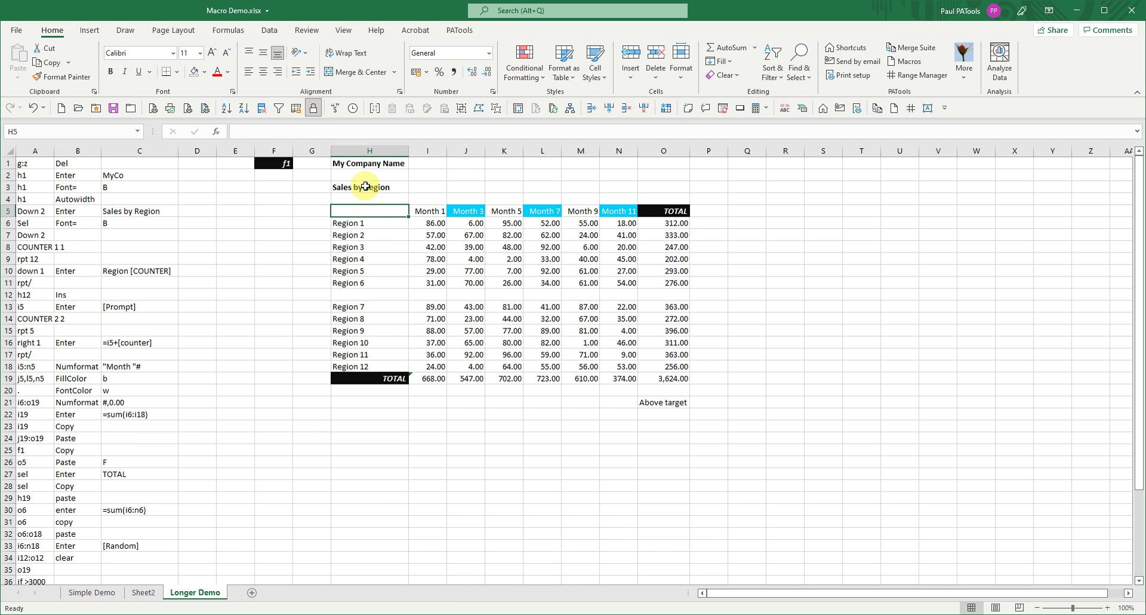
Examine the macro's region repeat block in A9:A11, from rpt 12 through rpt/
left_click(34, 259)
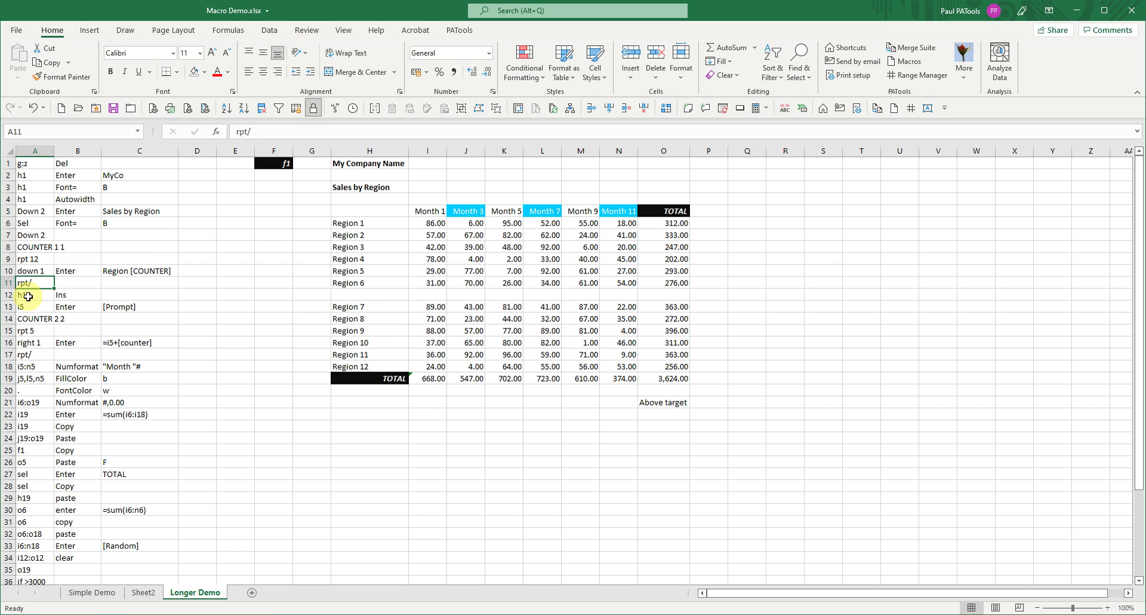
left_click(29, 283)
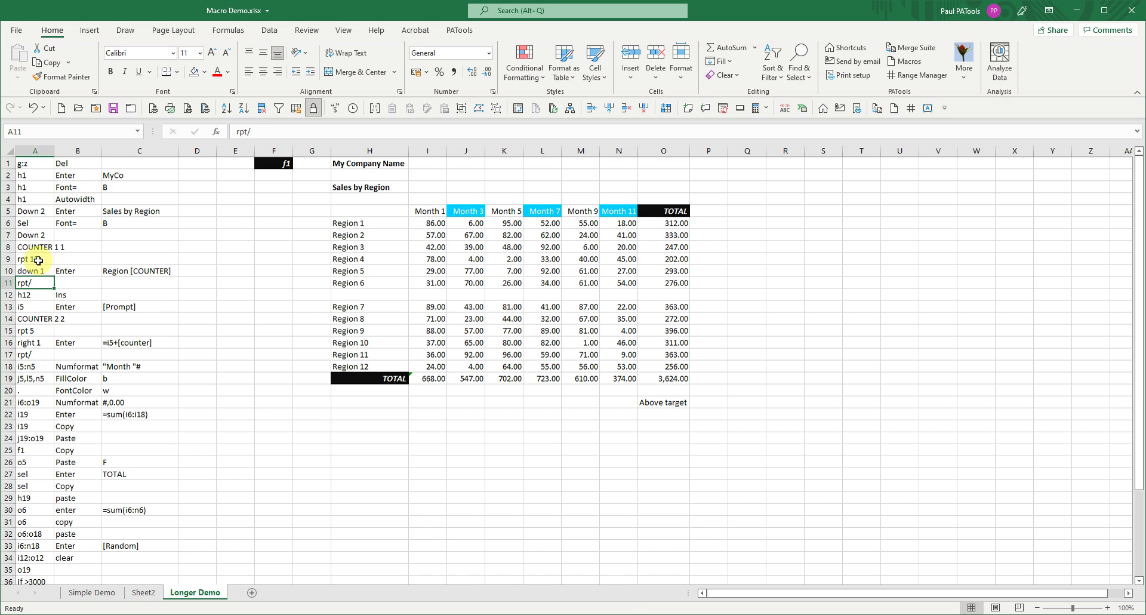
left_click_drag(40, 259, 45, 284)
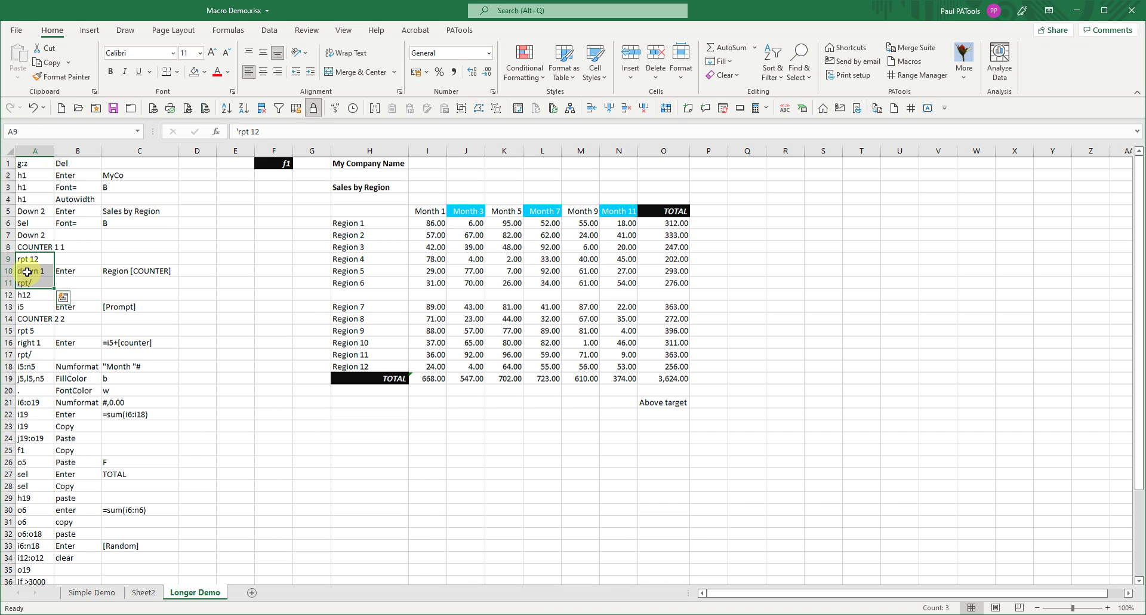
Examine the down 1 Enter Region [COUNTER] line in row 10 by moving from H5 to H6
left_click(365, 210)
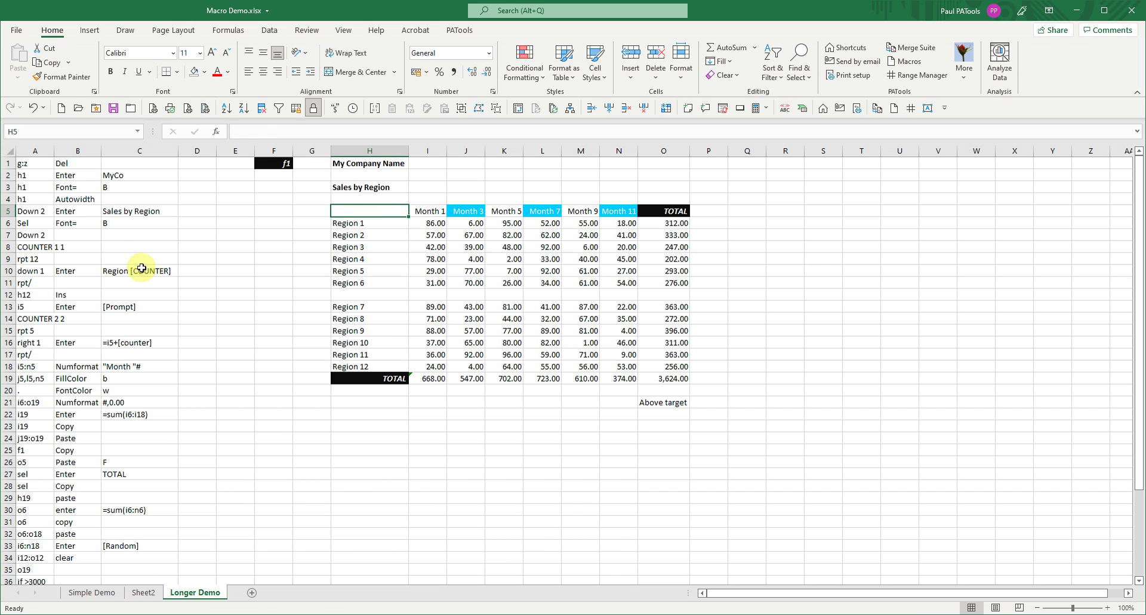
key("Down")
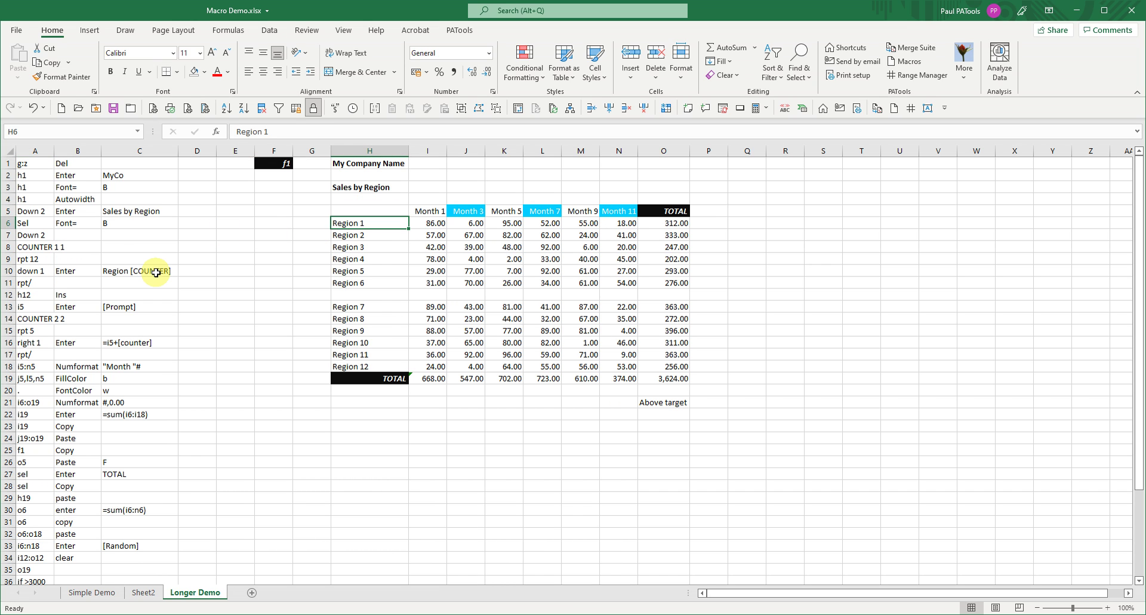
left_click(120, 271)
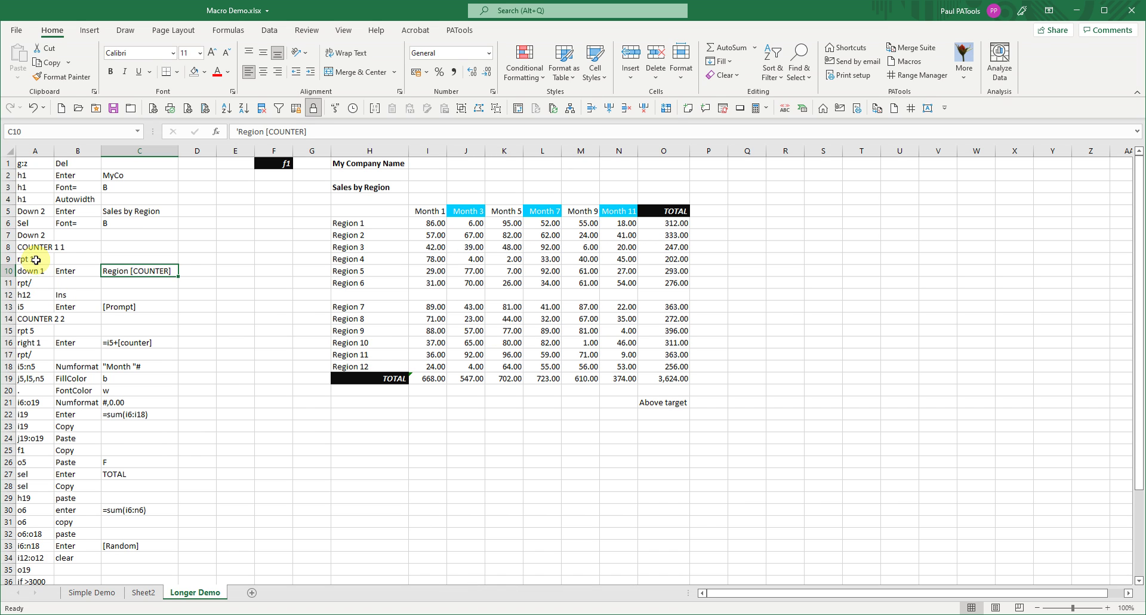
left_click(47, 272)
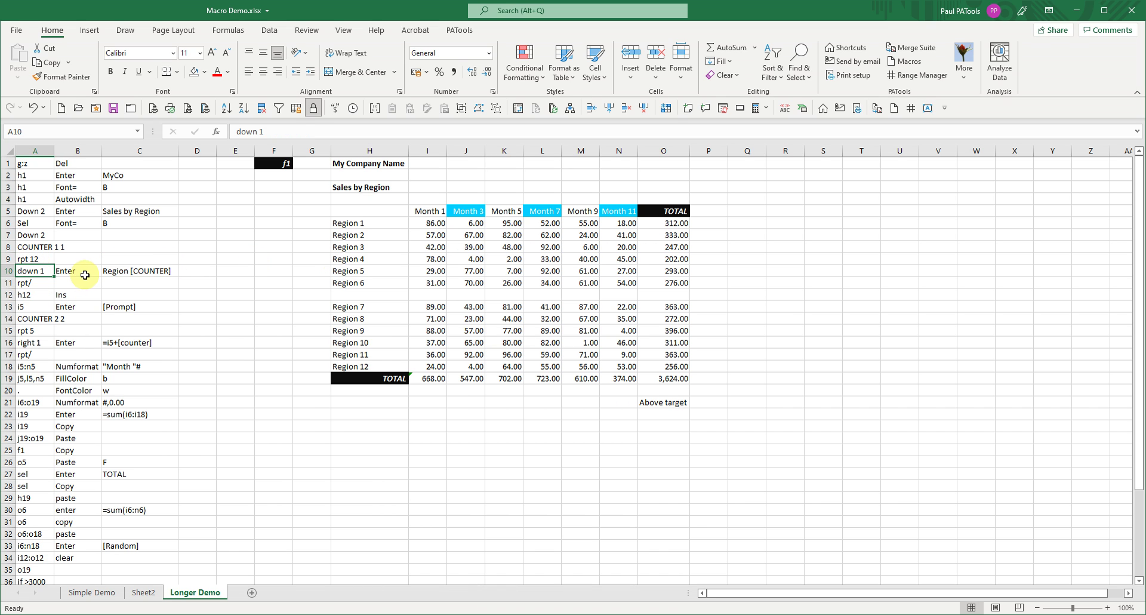
left_click(156, 273)
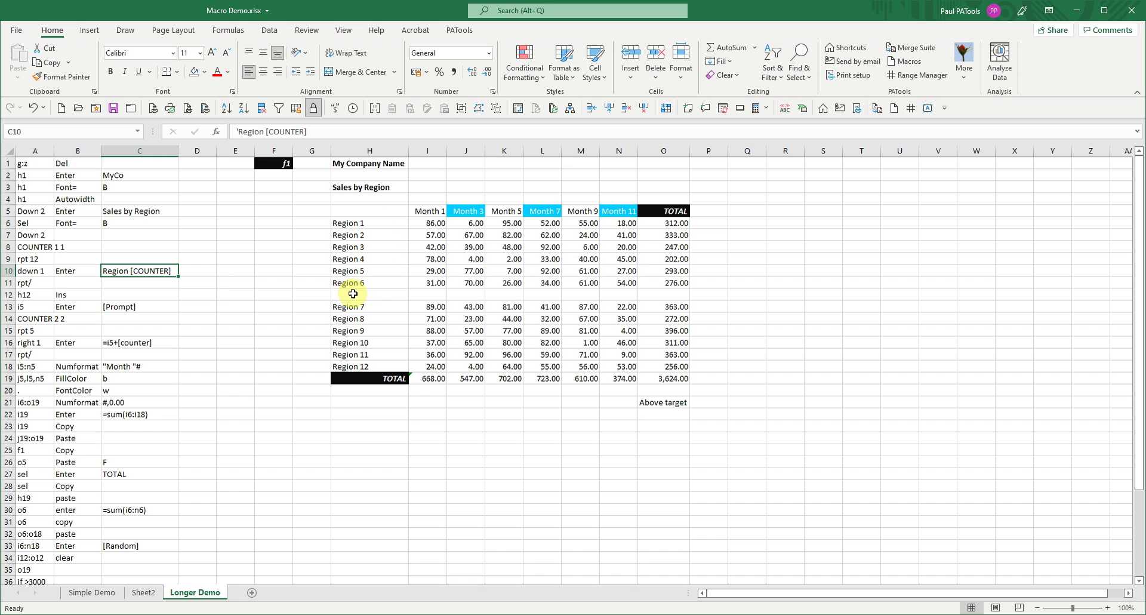
Examine the h12 Ins line in row 12 against the blank table row at H12
left_click(31, 295)
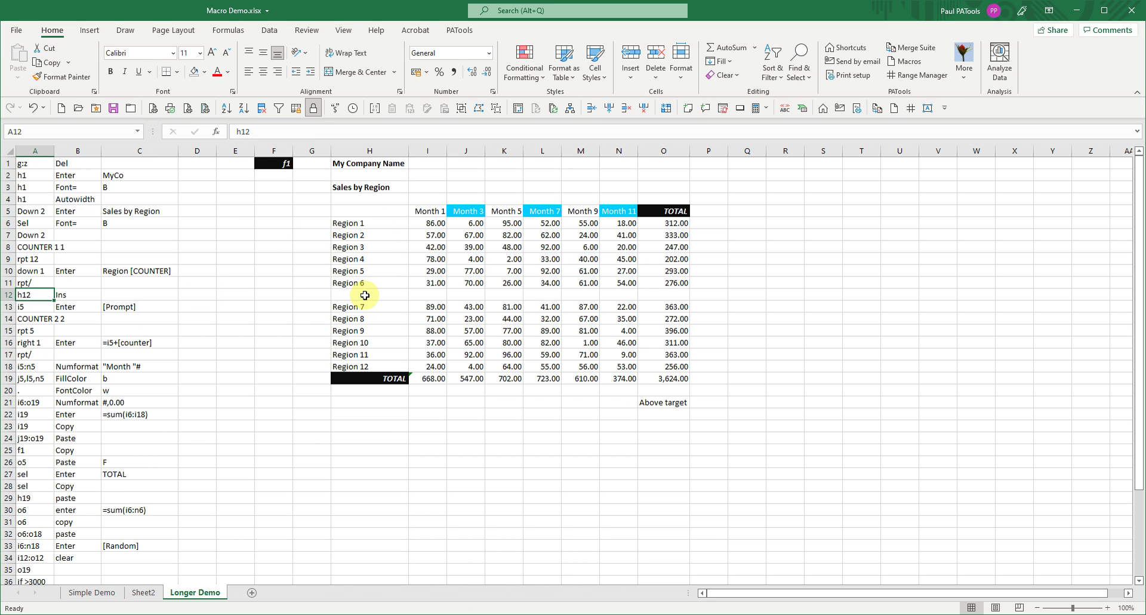
left_click(66, 292)
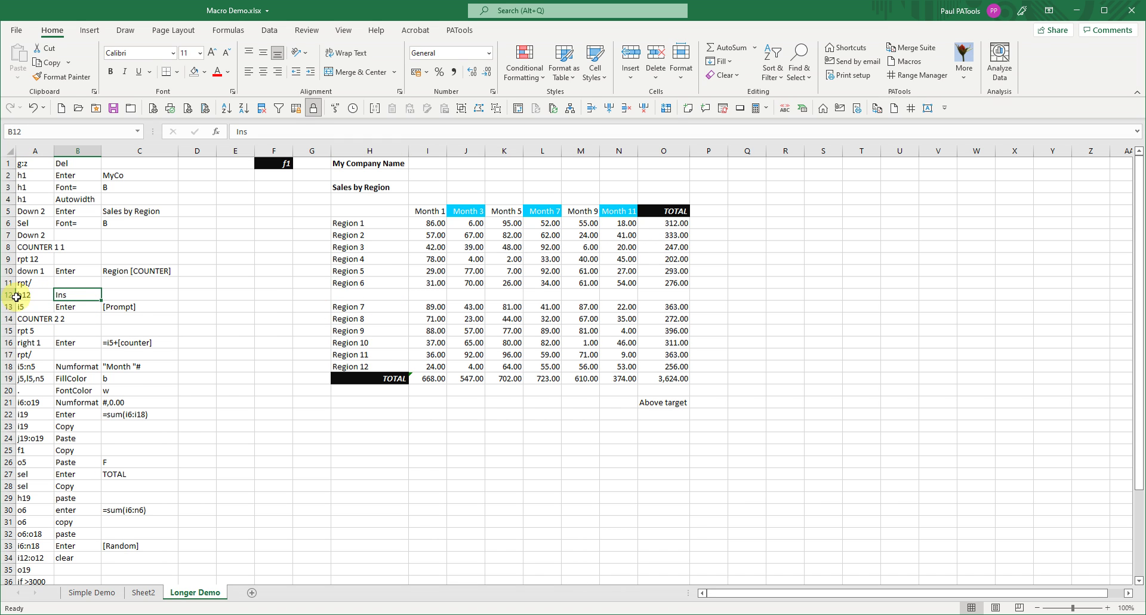
left_click(350, 297)
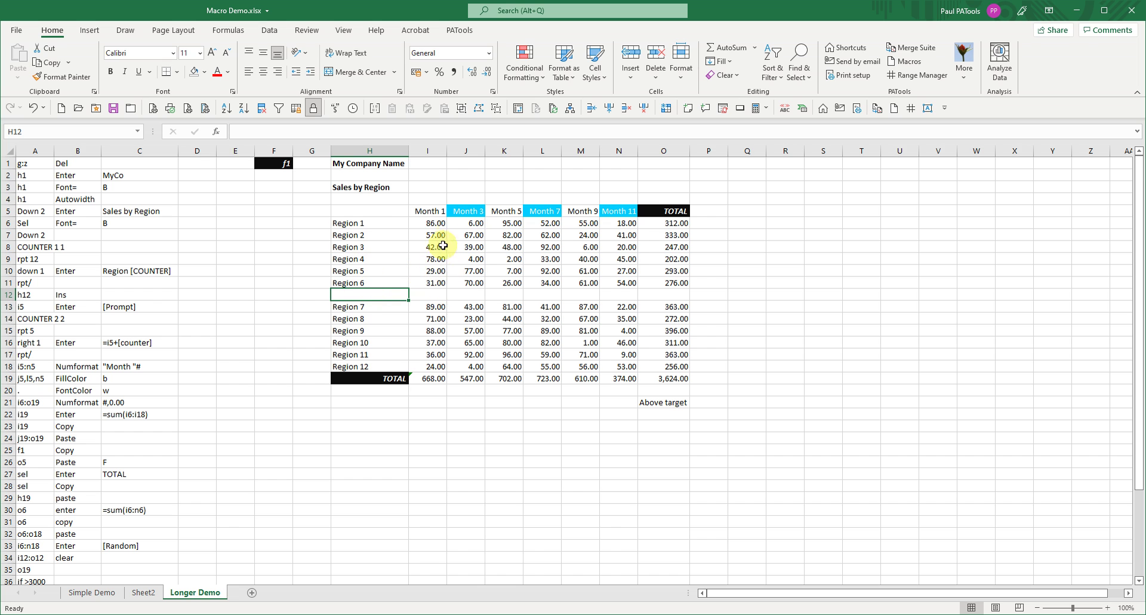
Delete columns I to O with the month figures and totals, and select the Region 7 cell
left_click_drag(427, 151, 677, 179)
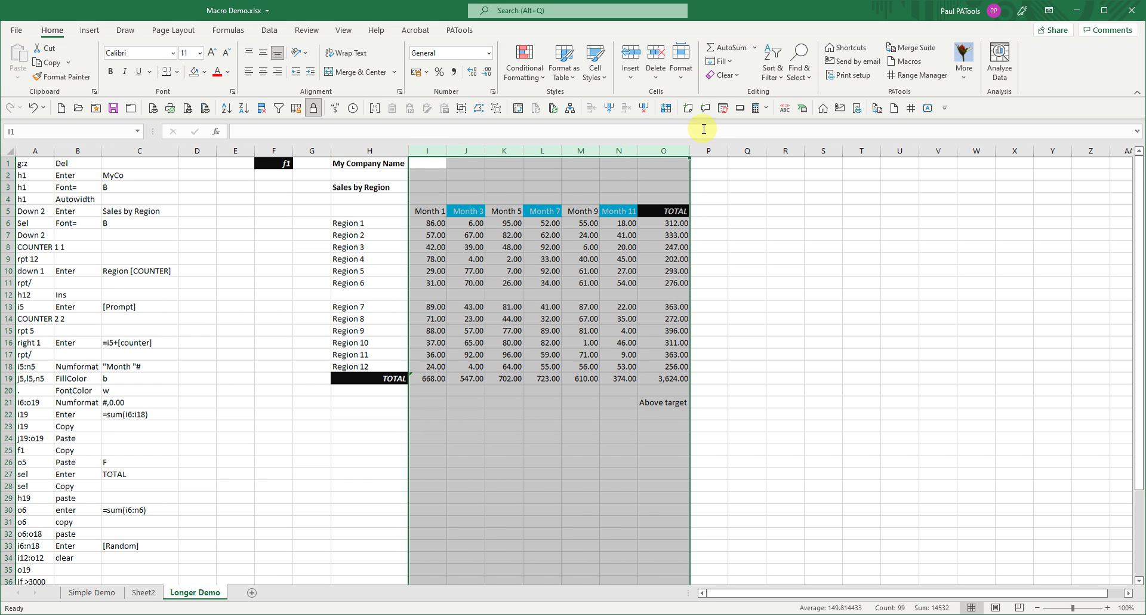
left_click(644, 107)
left_click(370, 303)
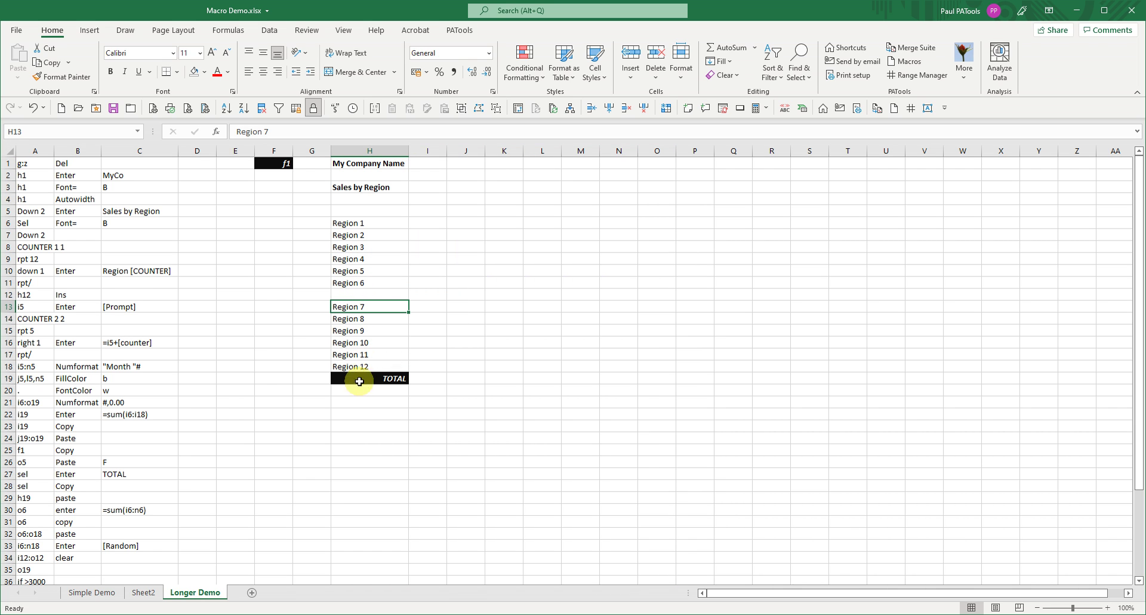
Examine the macro lines for the month headings in rows 13 to 16: i5 Enter [Prompt], COUNTER 2 2, rpt 5 and right 1
left_click(34, 307)
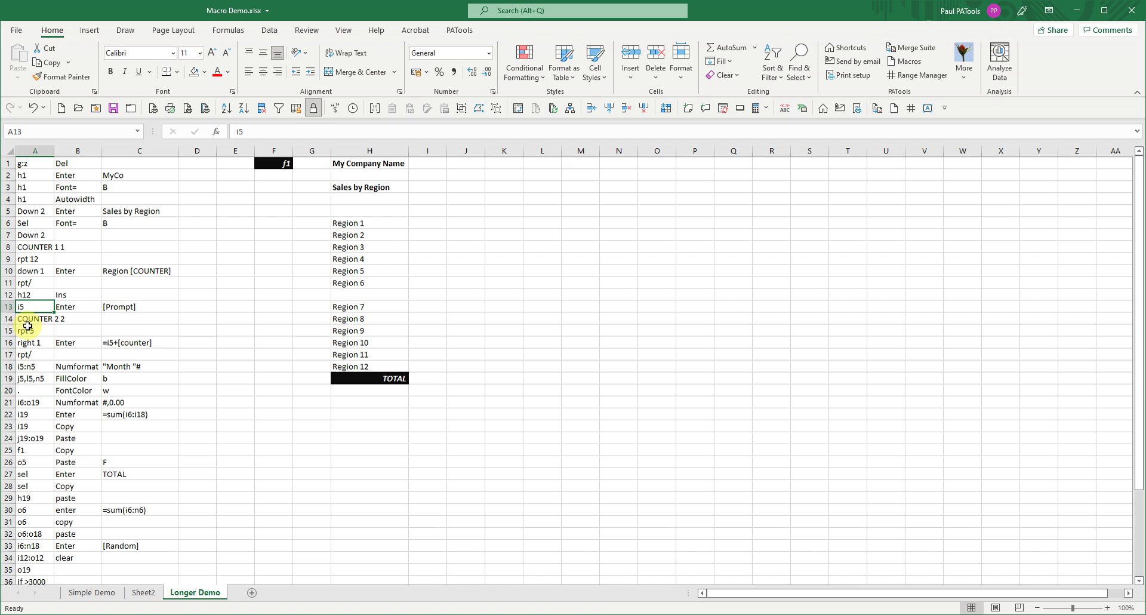
left_click(34, 320)
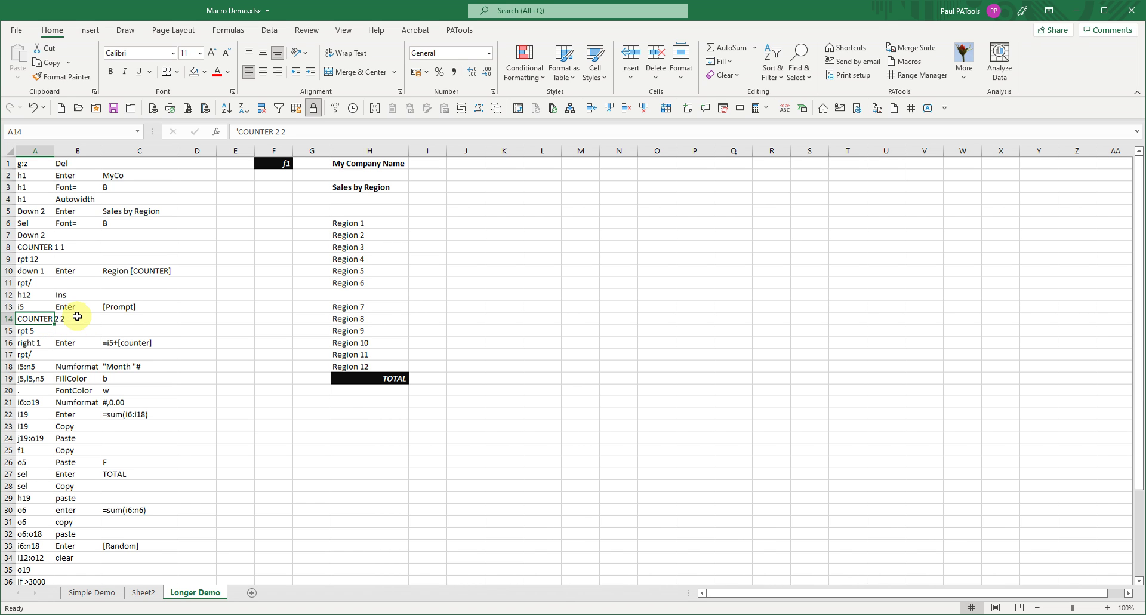
left_click(35, 330)
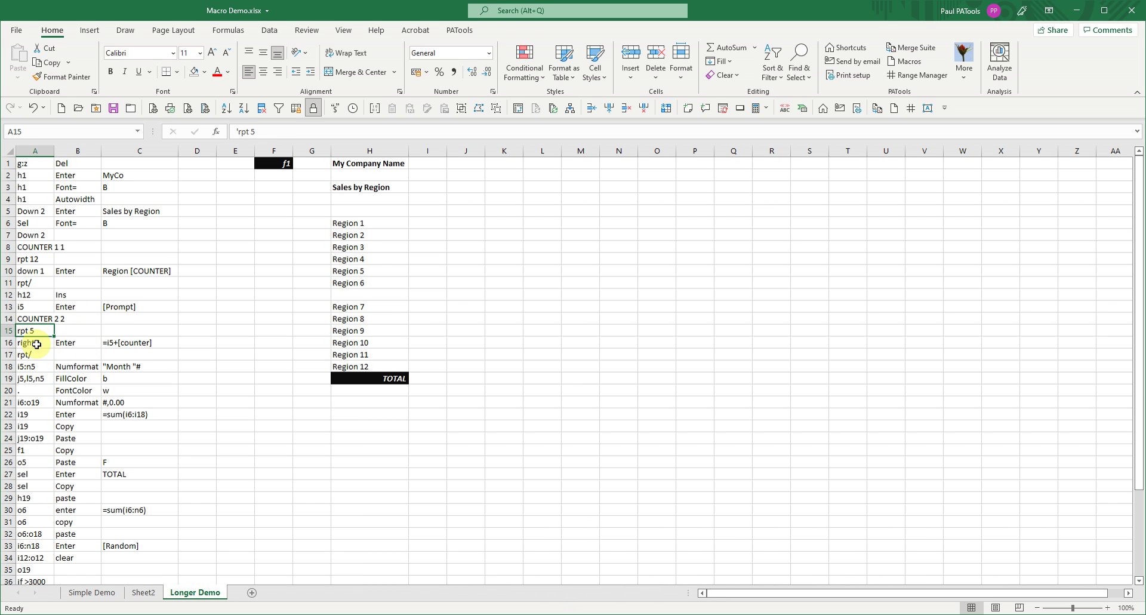
left_click(34, 342)
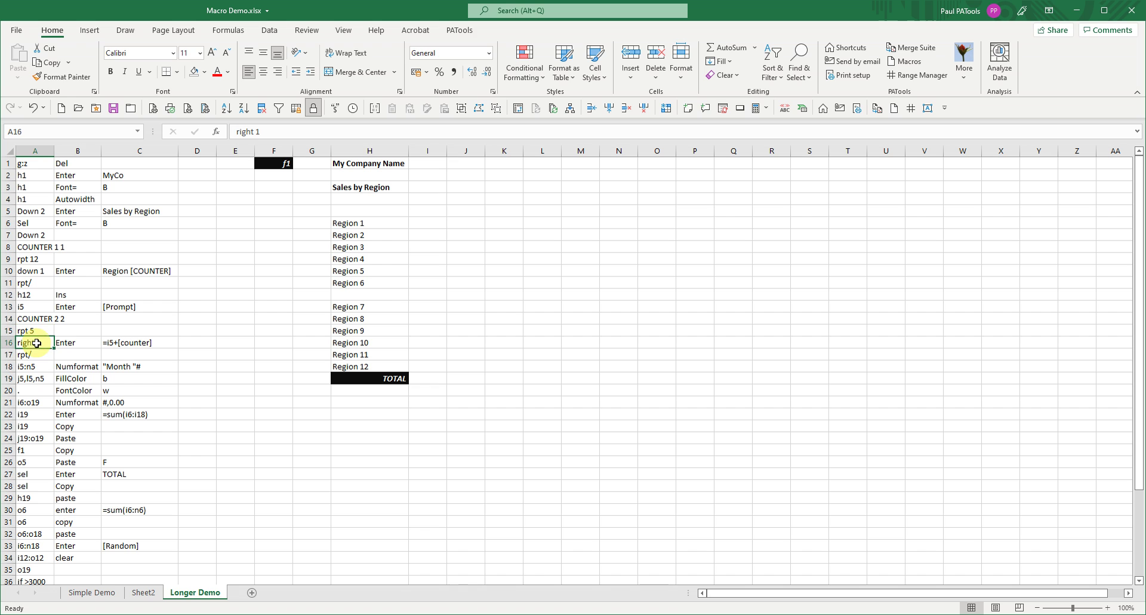
Trace the repeated right 1 moves along row 5 from I5 to M5
left_click(441, 214)
key("Right")
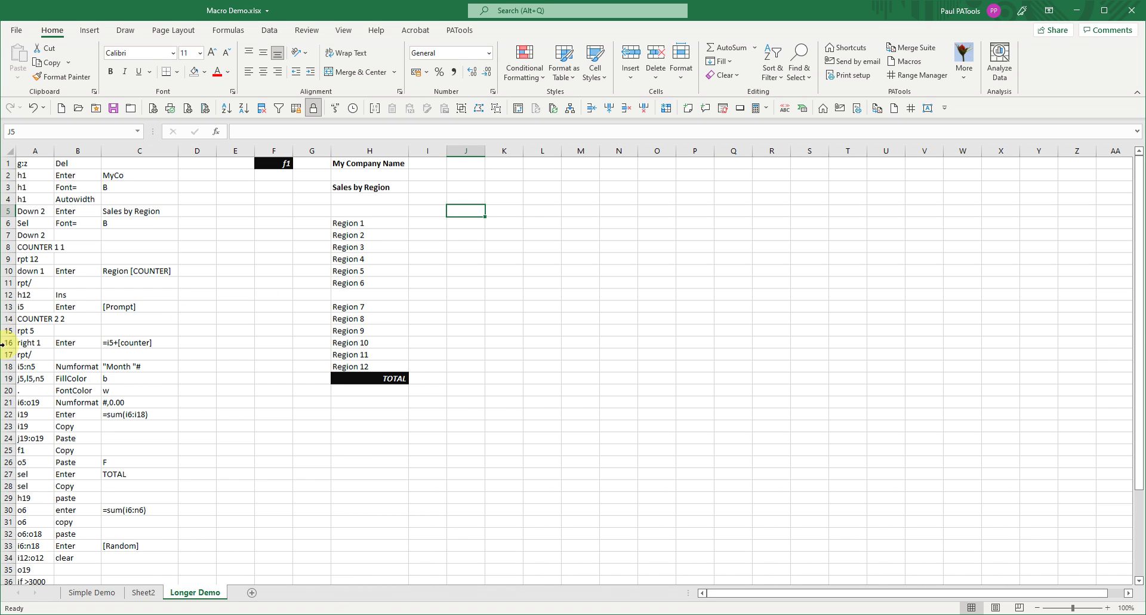
left_click(508, 210)
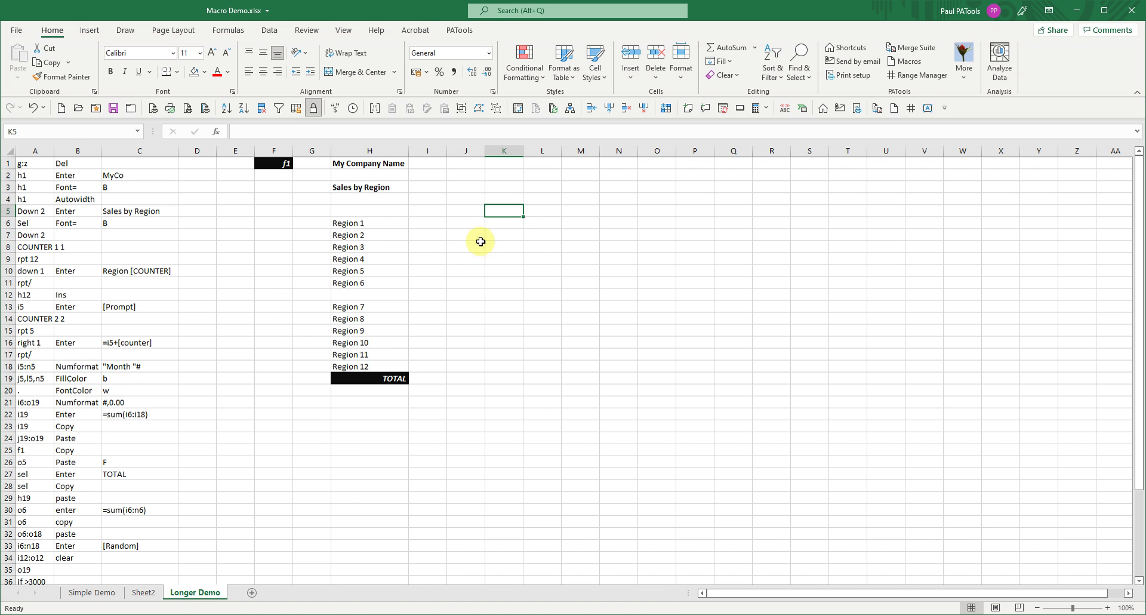
left_click(542, 212)
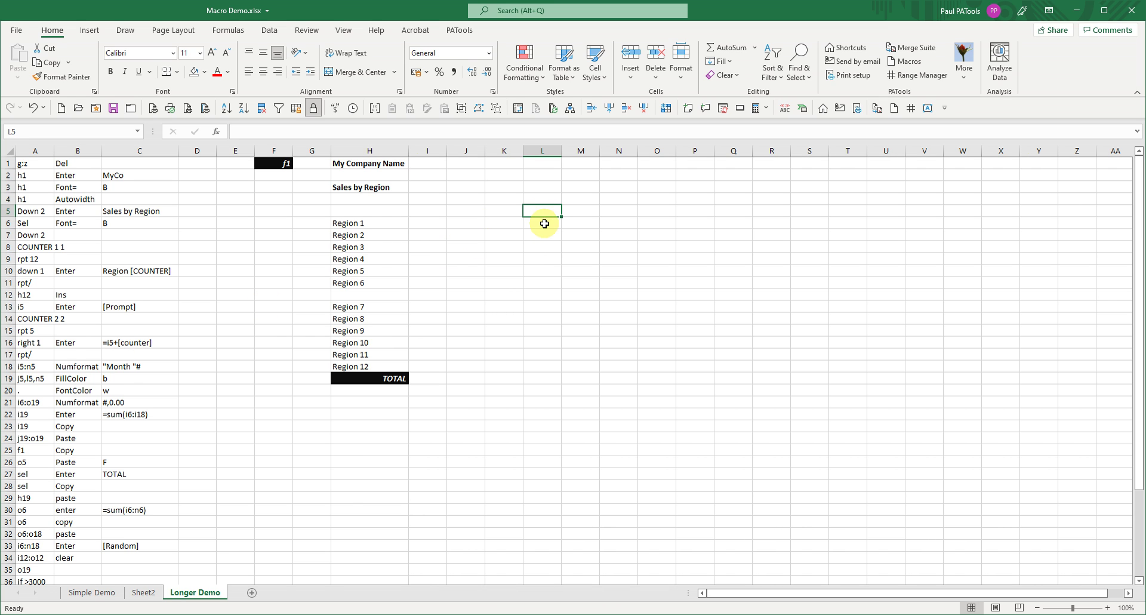
left_click(590, 213)
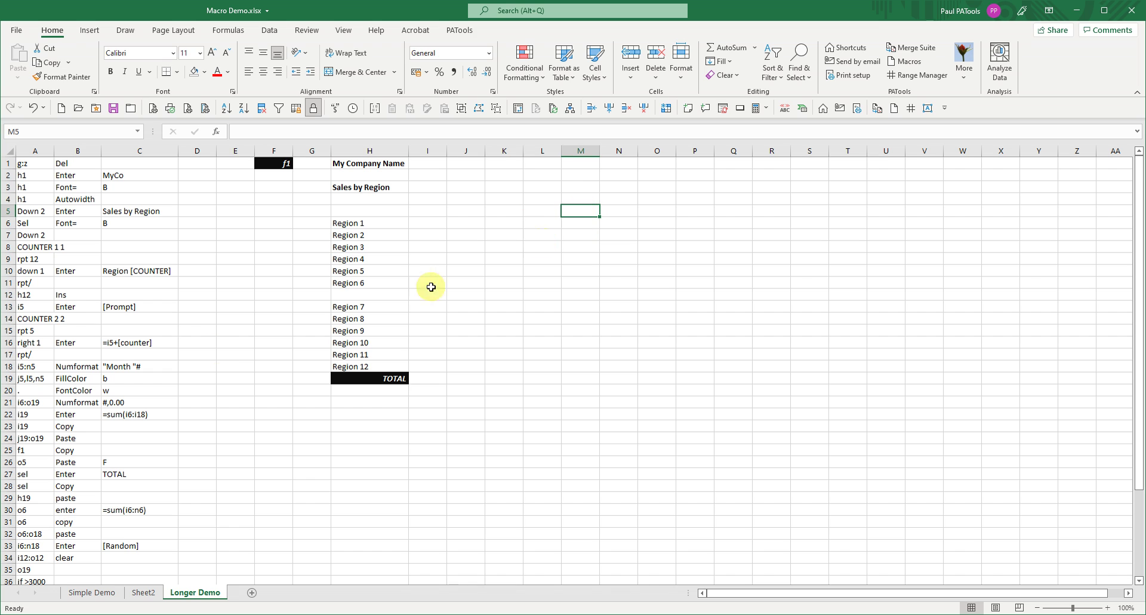
Examine the i5:n5 Numformat line in row 18 and its "Month "# format
left_click(29, 371)
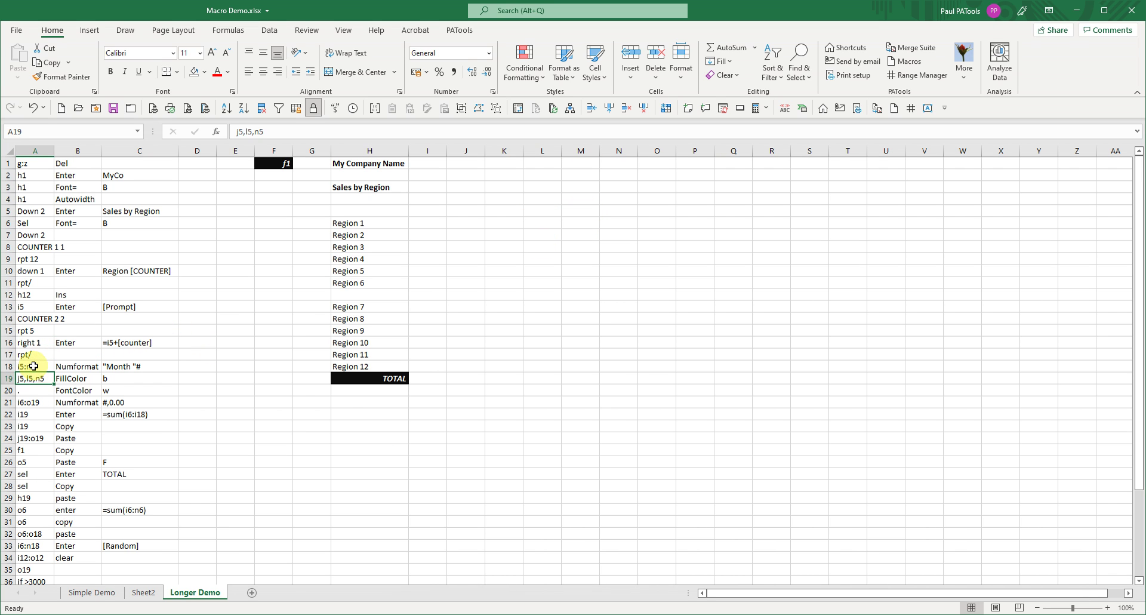
left_click(127, 366)
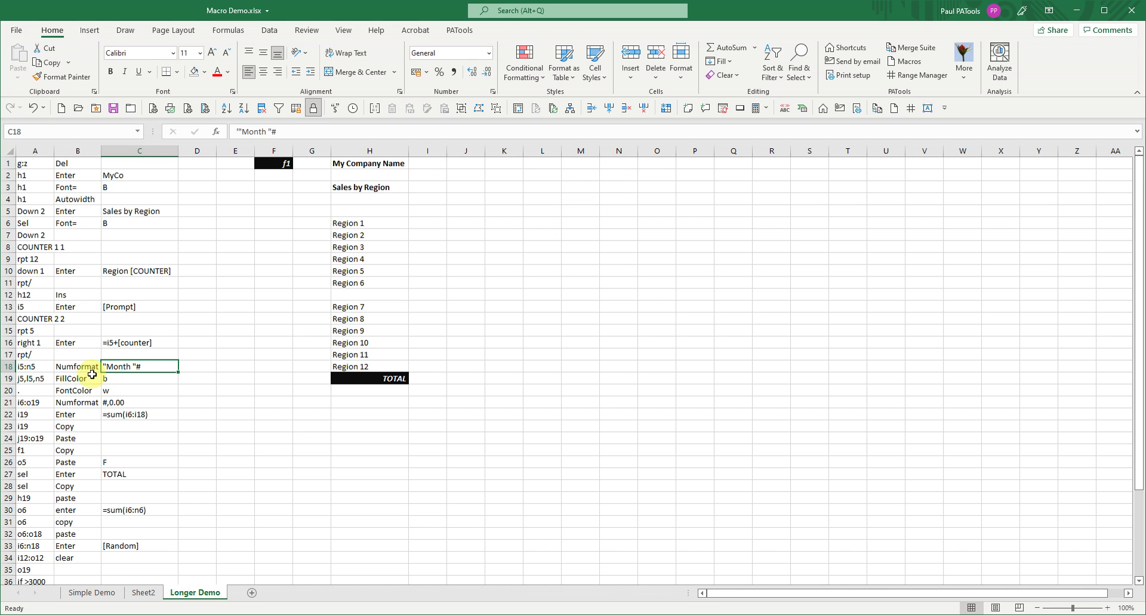
left_click(28, 366)
left_click(144, 366)
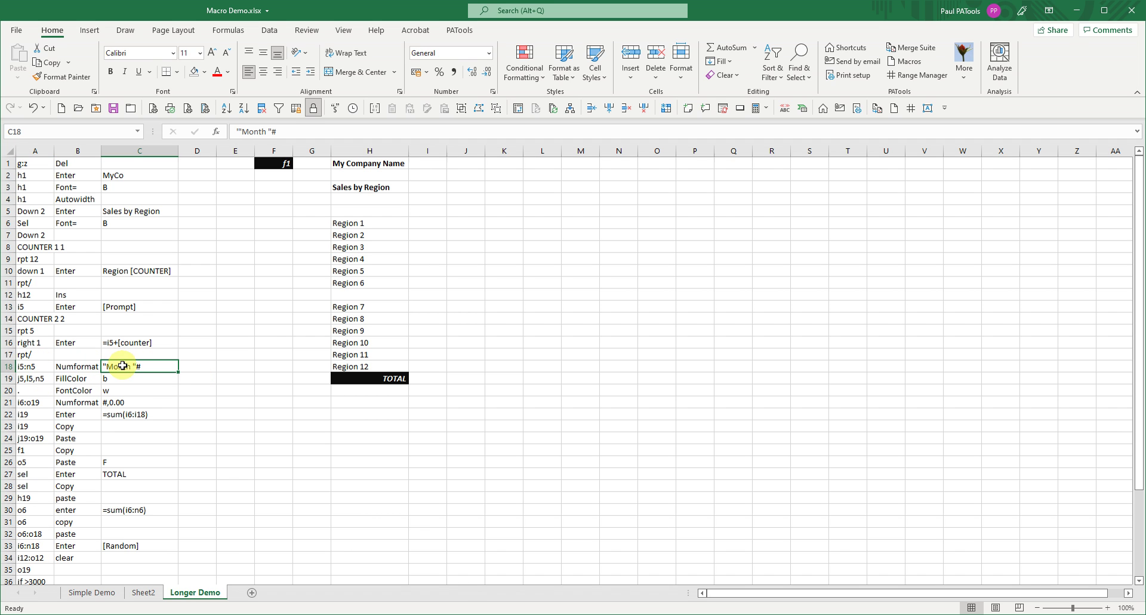
Examine the j5,l5,n5 FillColor line in row 19 and its b color code
left_click(30, 379)
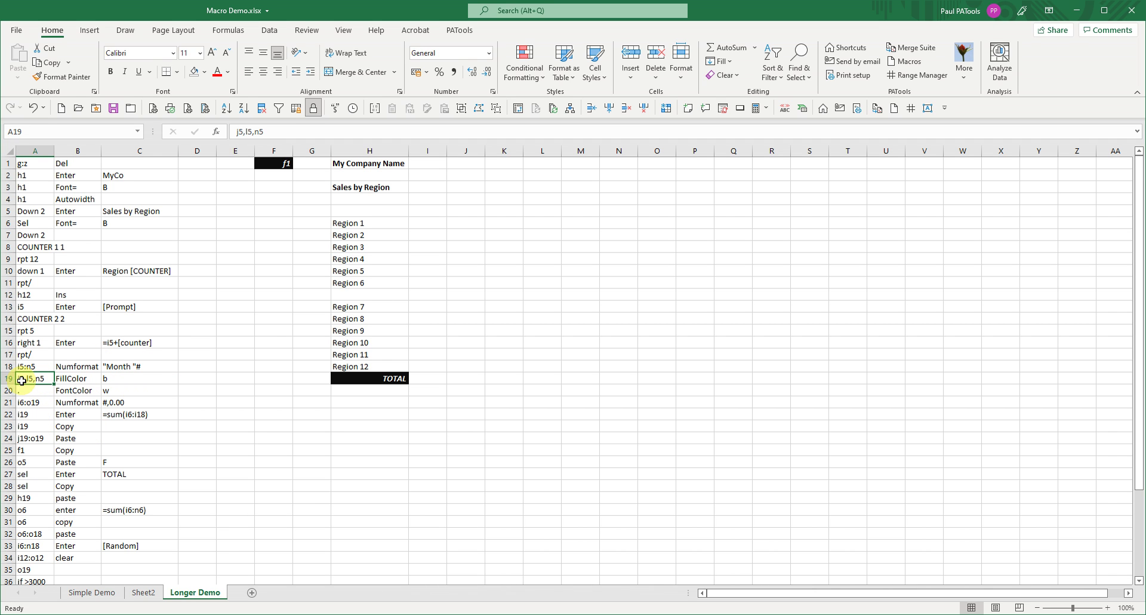
left_click(77, 378)
left_click(132, 378)
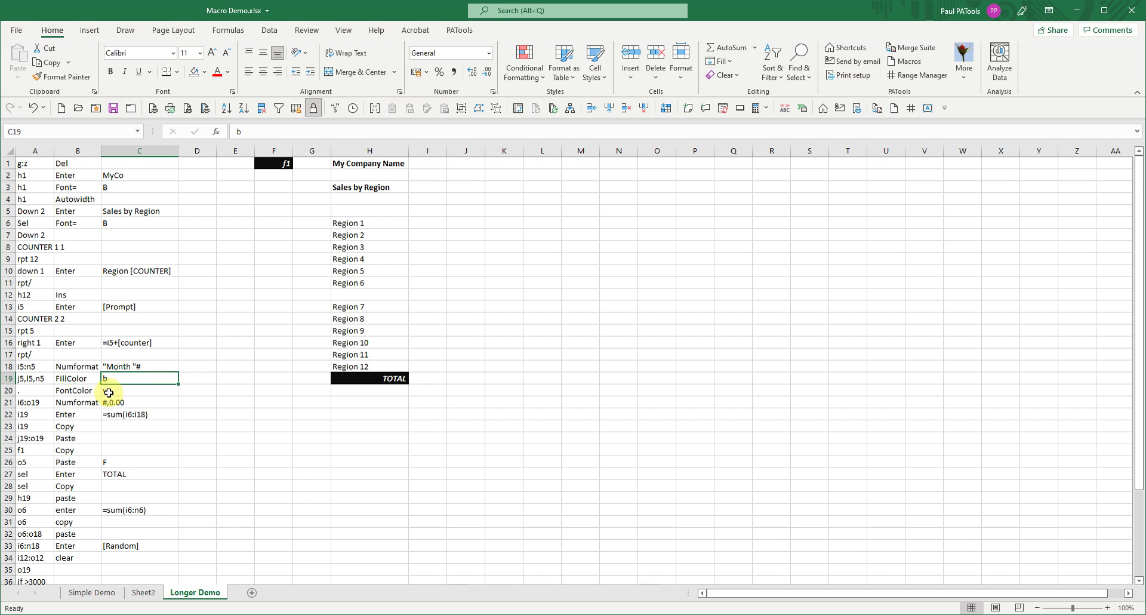
Replace the dot in A20 with Sel, and examine the FontColor line's w color code
left_click(30, 391)
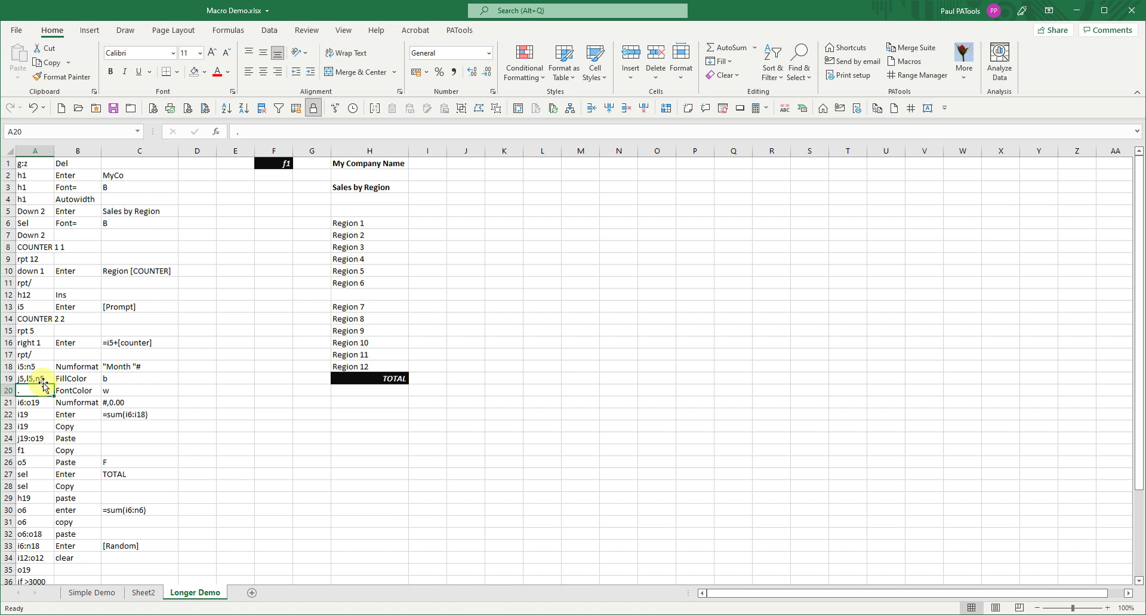
key("Escape")
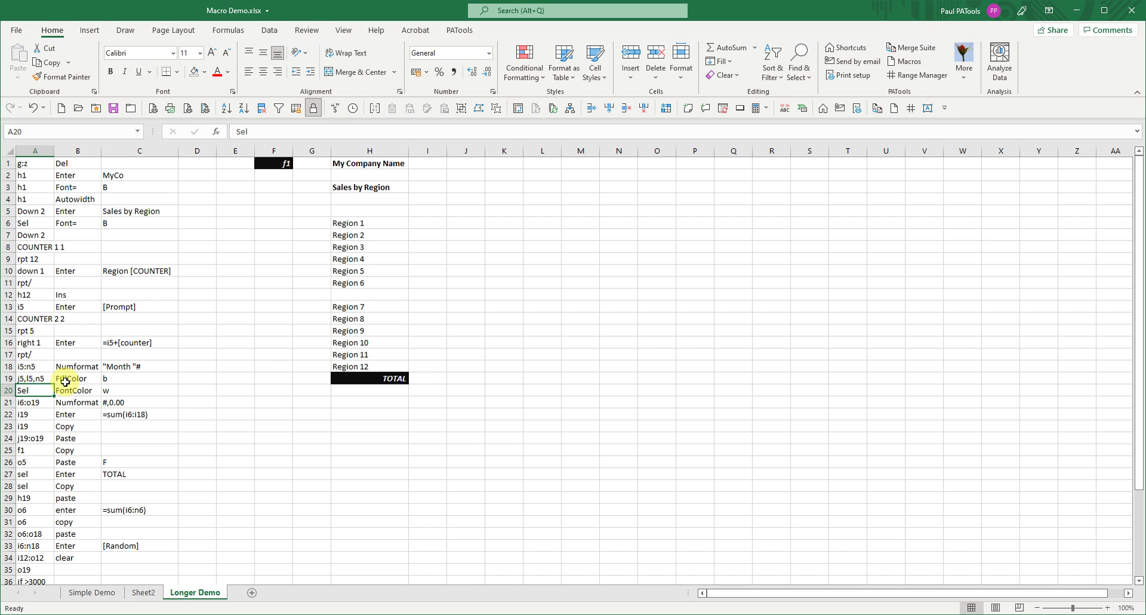
key("Right")
key("Right")
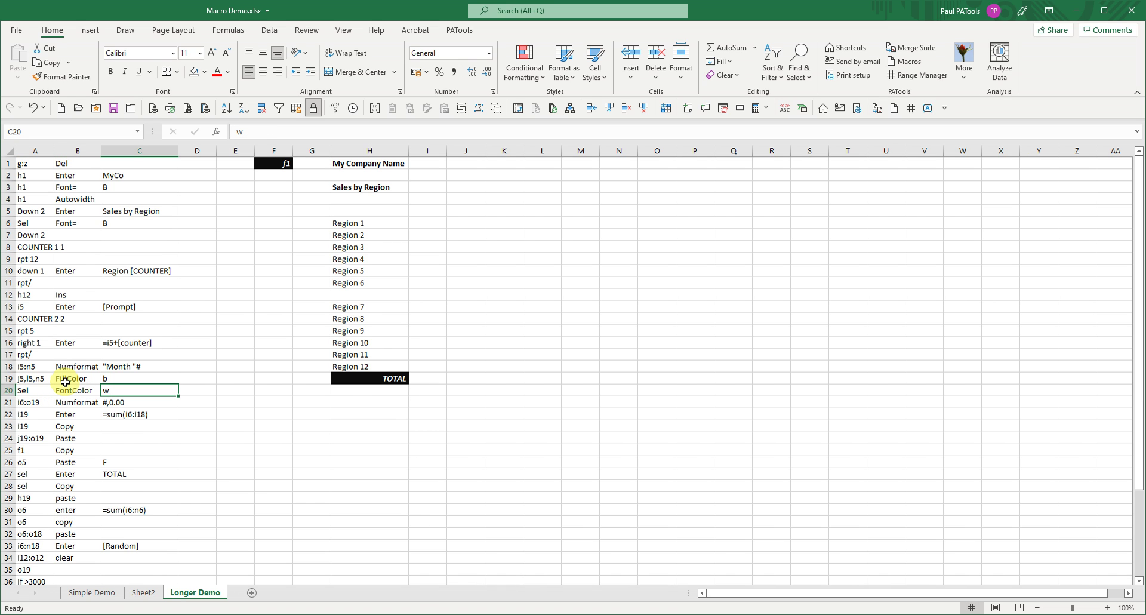
Examine the i6:o19 Numformat line in row 21 and its #,0.00 format
key("Down")
key("Left")
key("Left")
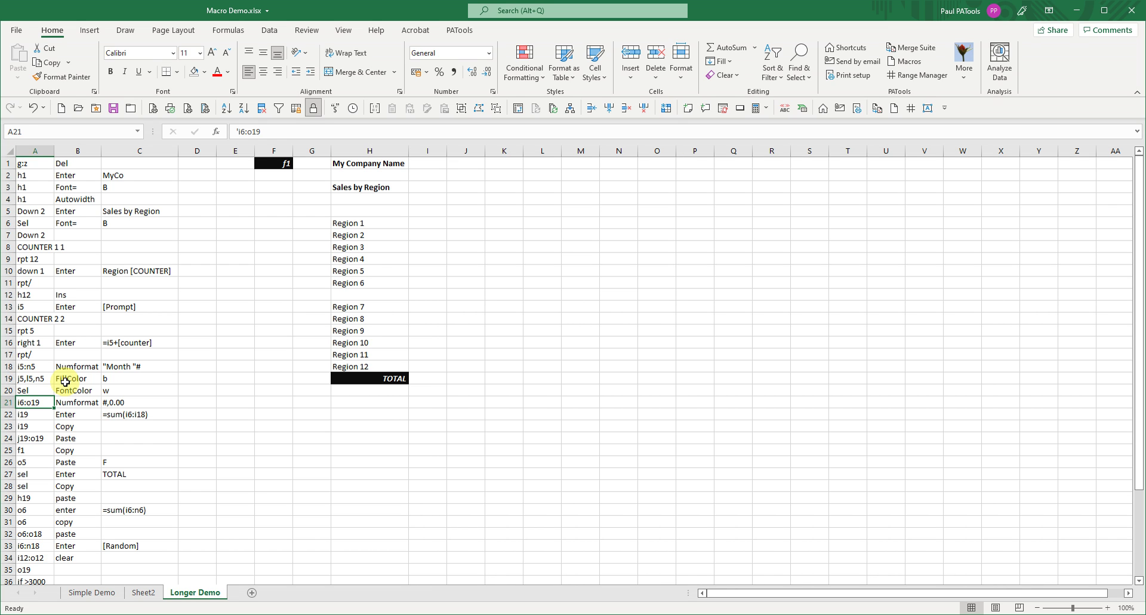
key("Right")
key("Right")
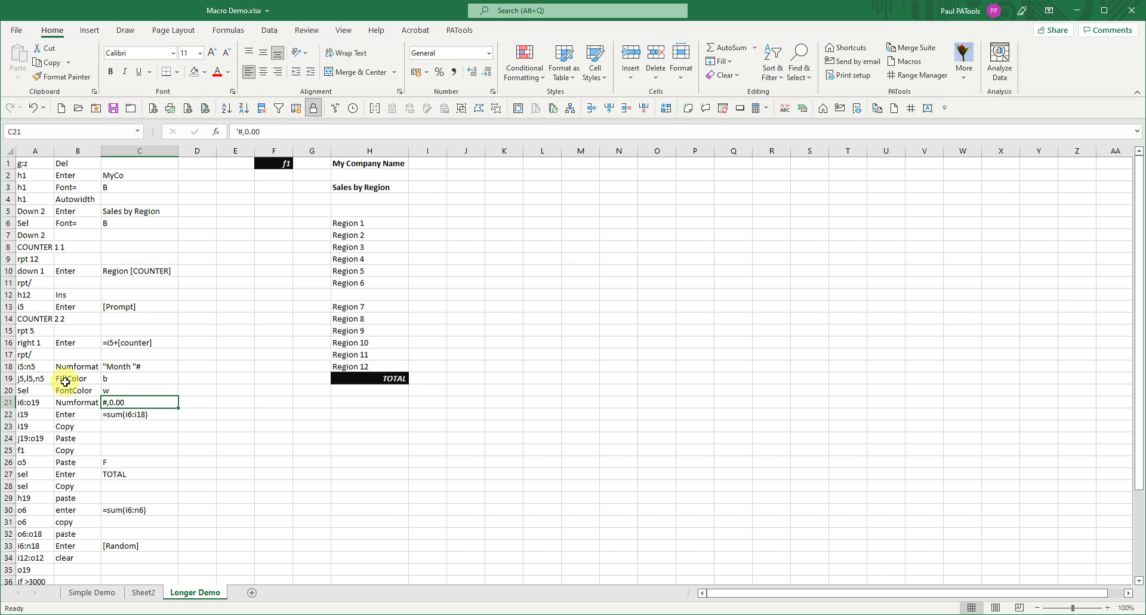
Examine the i19 Enter =sum(i6:i18) line in row 22, and move on to the i19 Copy line in row 23
key("Down")
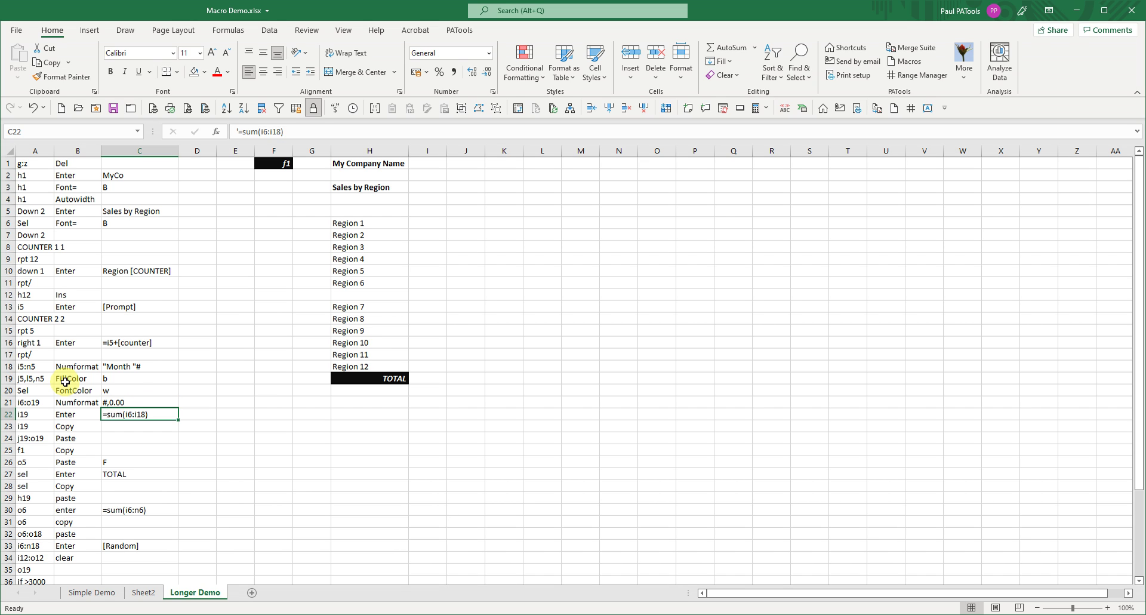
key("Left")
key("Left")
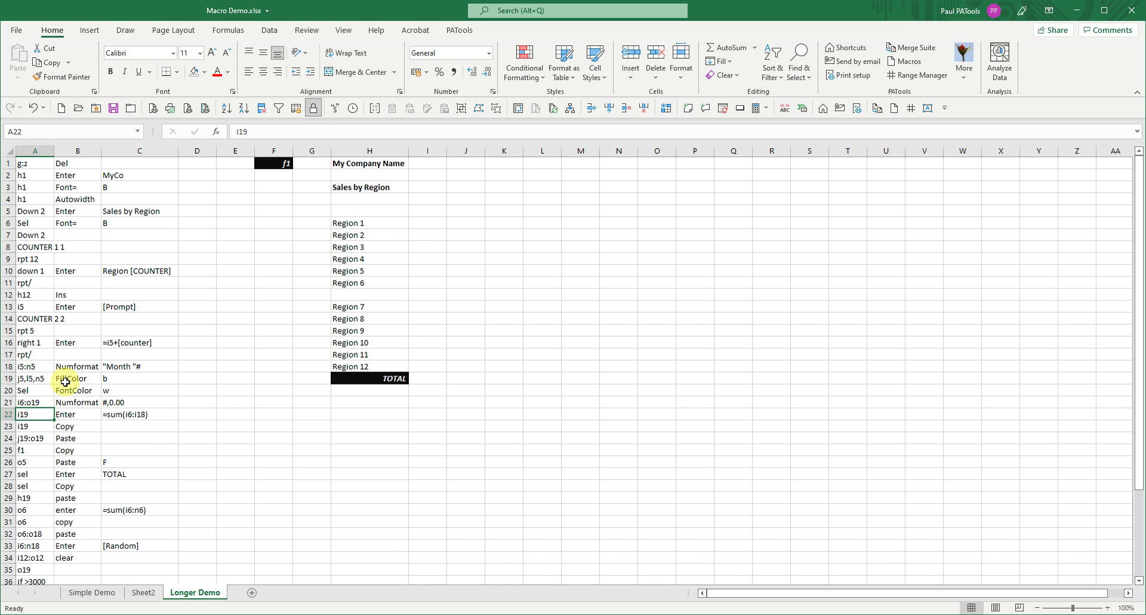
key("Right")
key("Right")
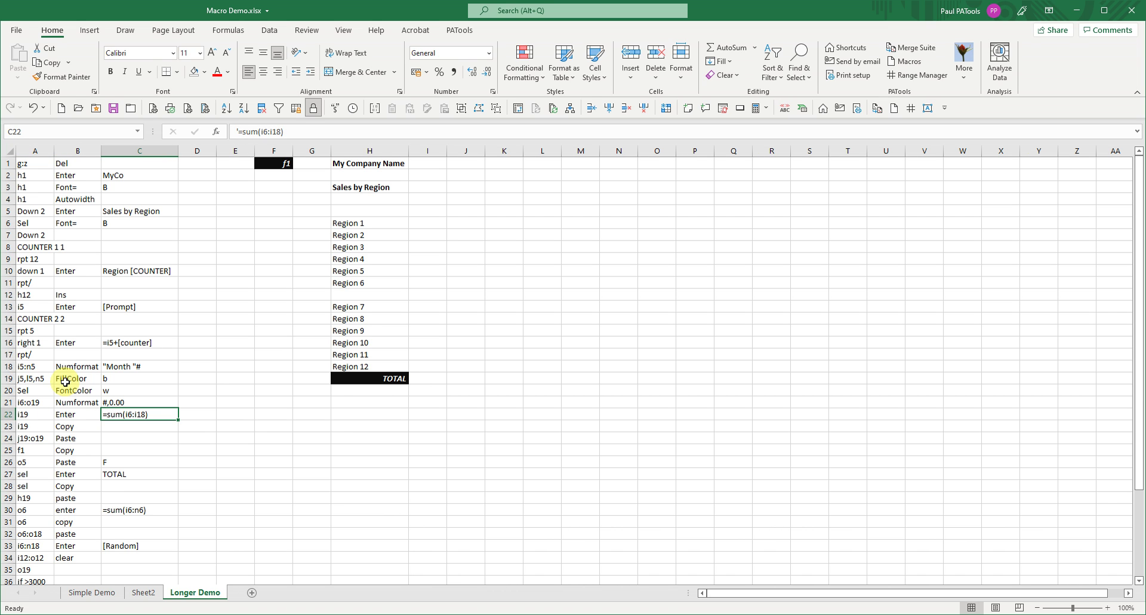
key("Down")
key("Left")
key("Left")
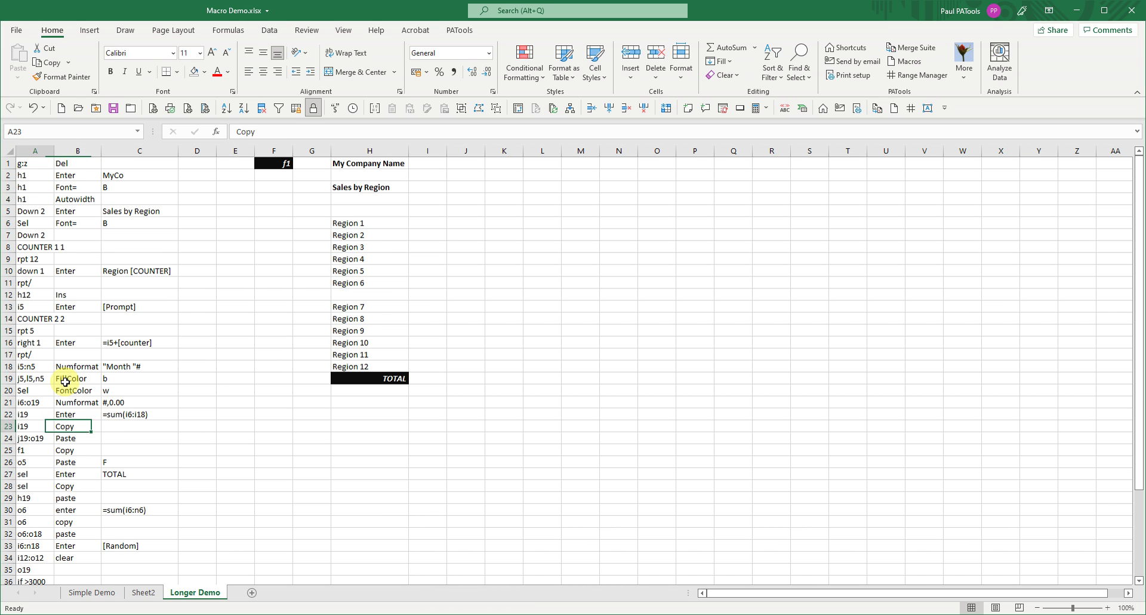
Examine the j19:o19 Paste line in row 24 of the macro
key("Right")
key("Down")
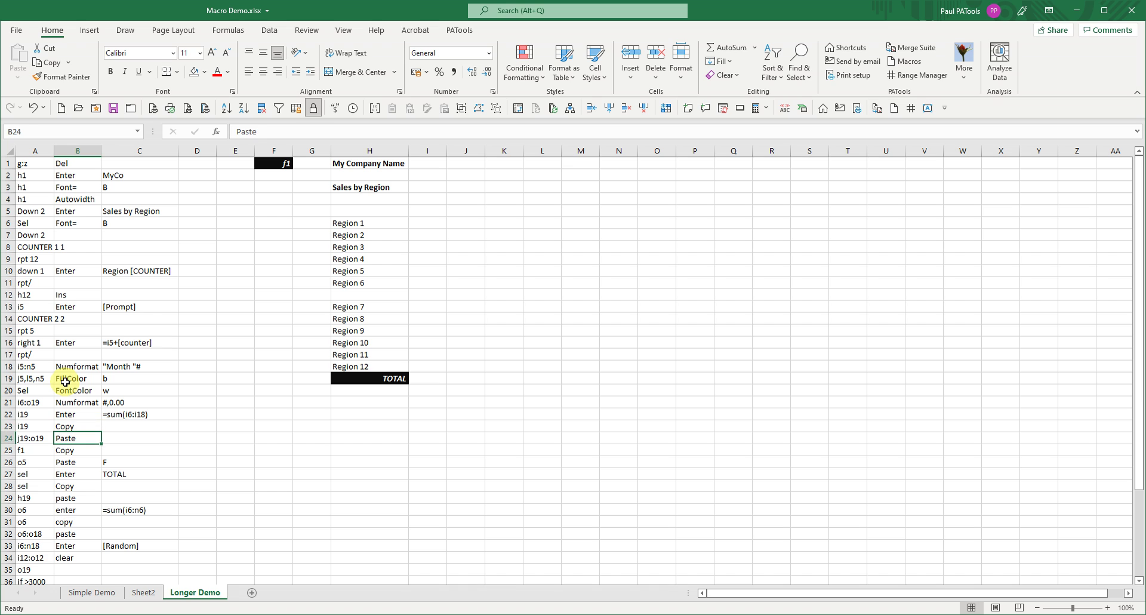
key("Left")
key("Right")
Examine the f1 Copy line in row 25 together with its formatted source cell F1
key("Down")
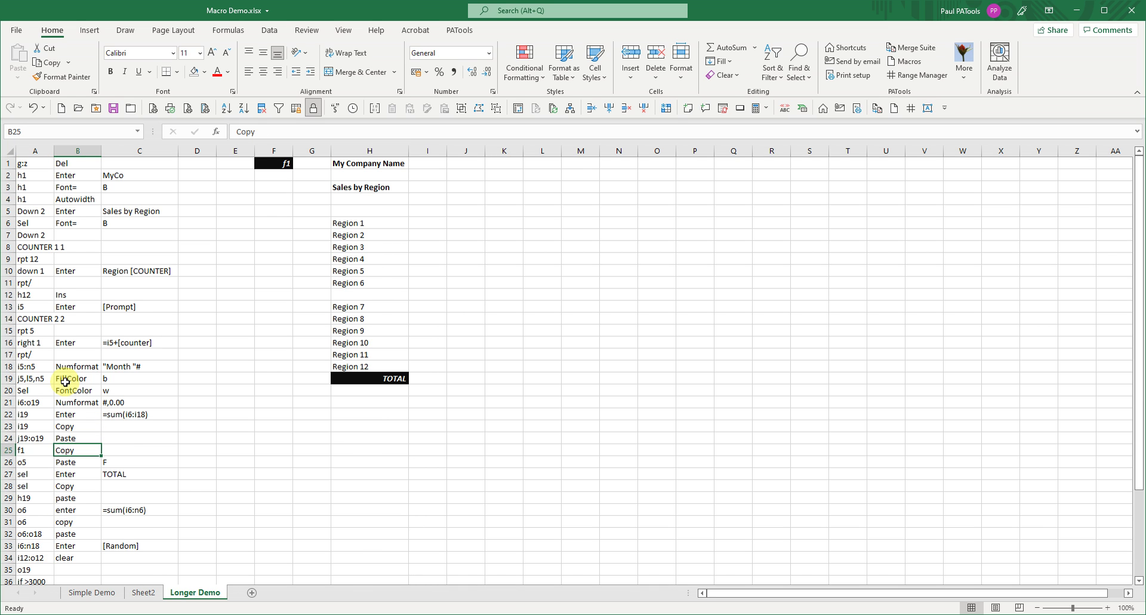
key("Left")
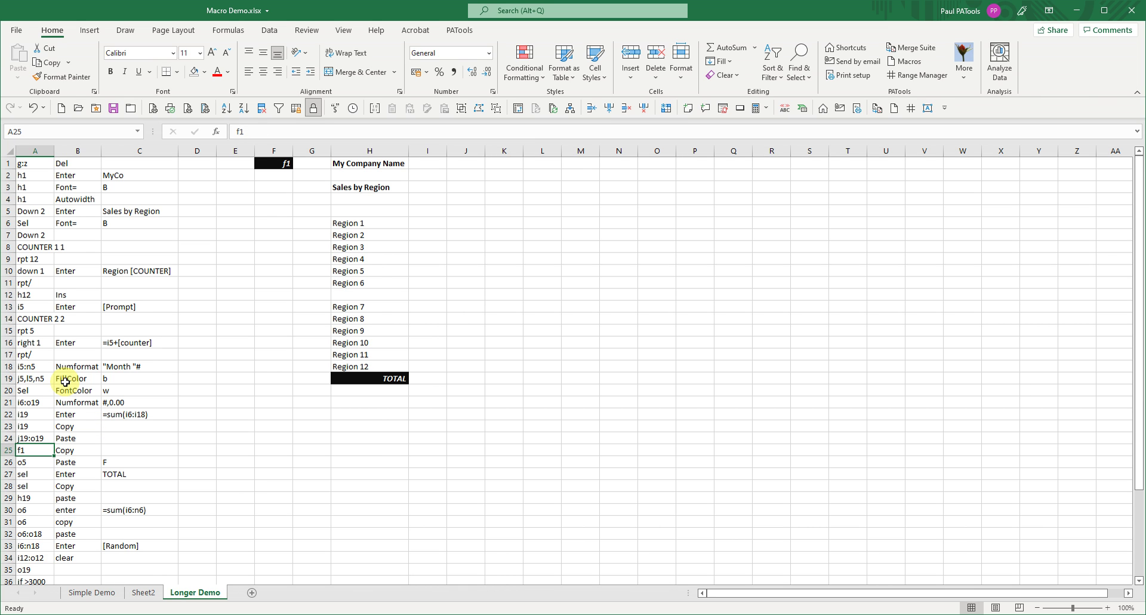
left_click(284, 163)
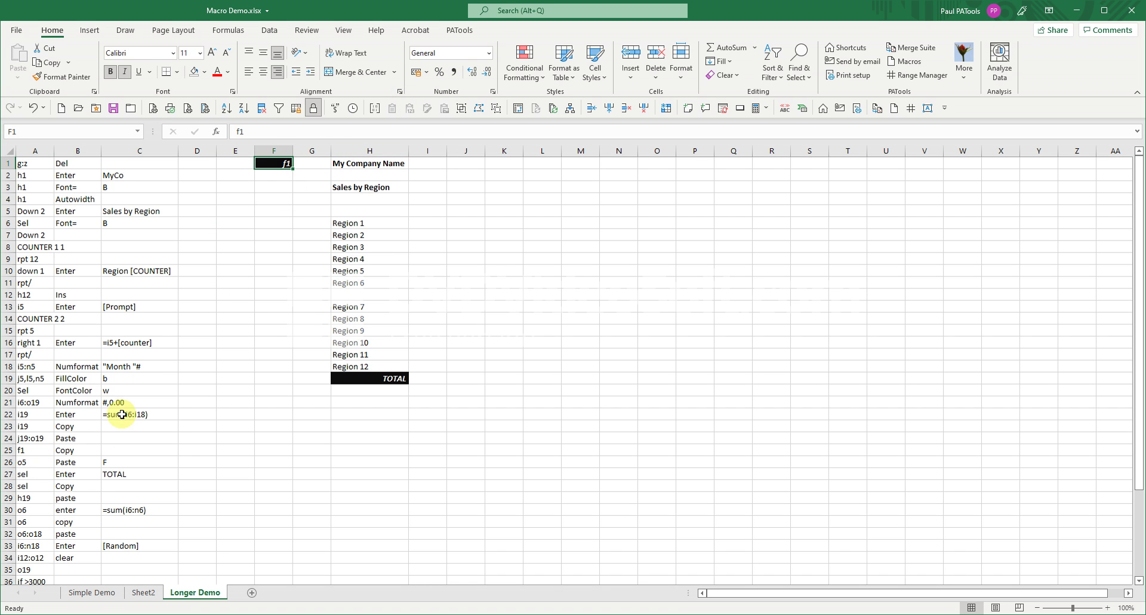
left_click(74, 451)
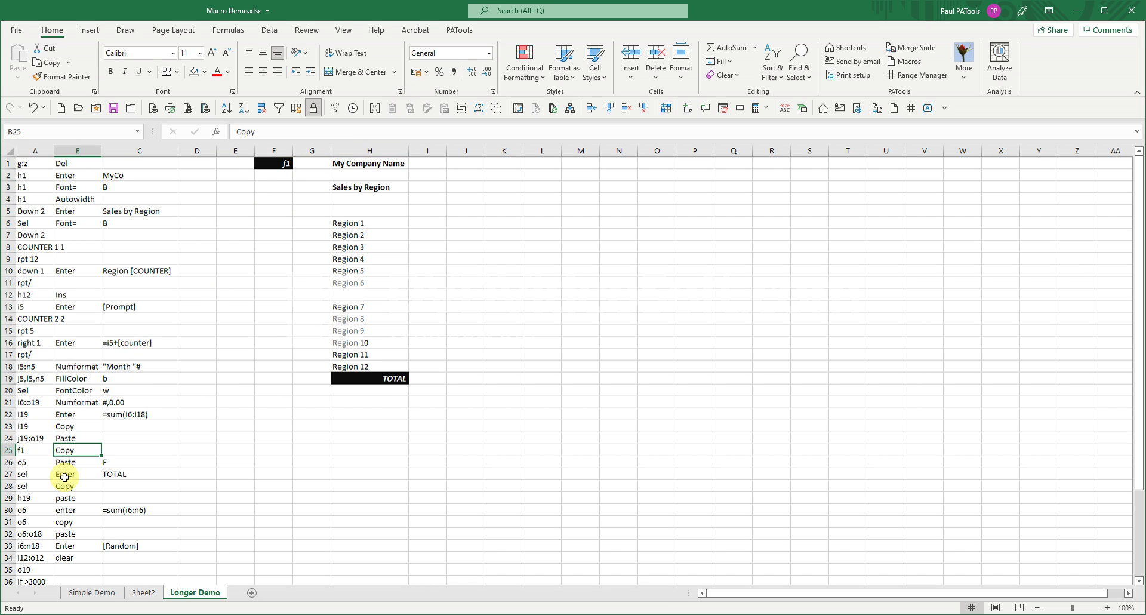
Examine the o5 Paste line in row 26 and its F option
left_click(30, 460)
left_click(78, 462)
left_click(113, 461)
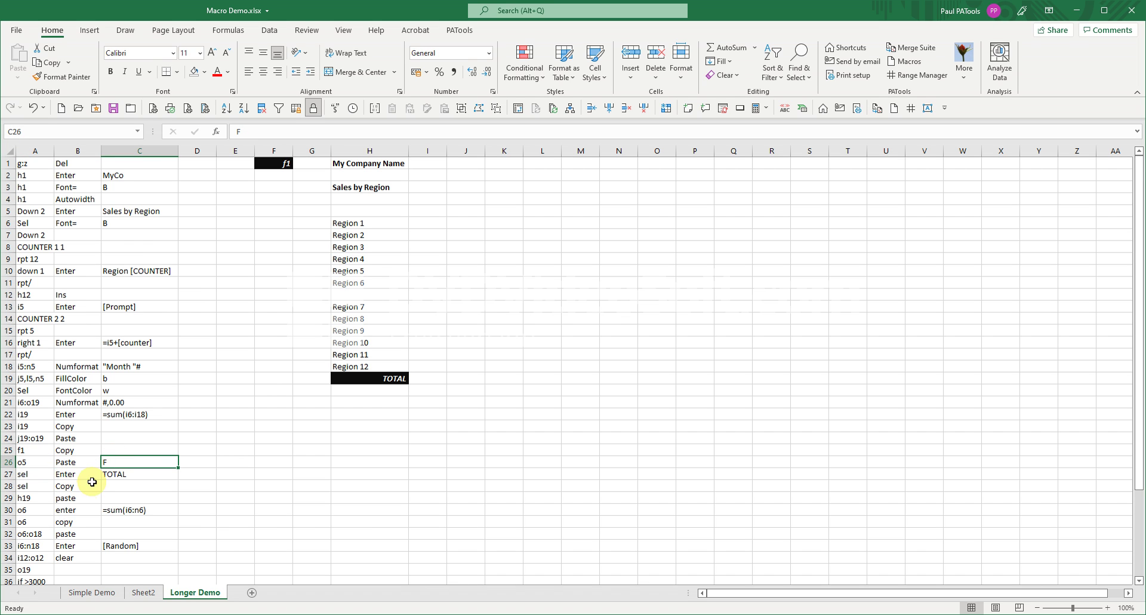
Examine the sel Enter TOTAL line in row 27 and the sel Copy and h19 paste lines in rows 28 and 29
left_click(22, 476)
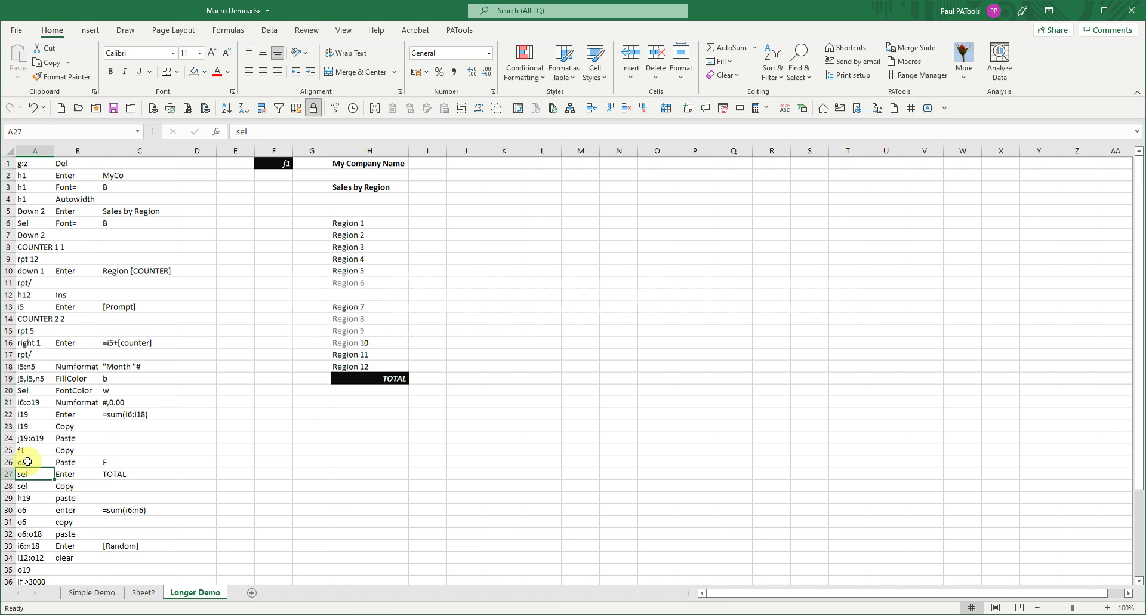
left_click(69, 474)
left_click(116, 474)
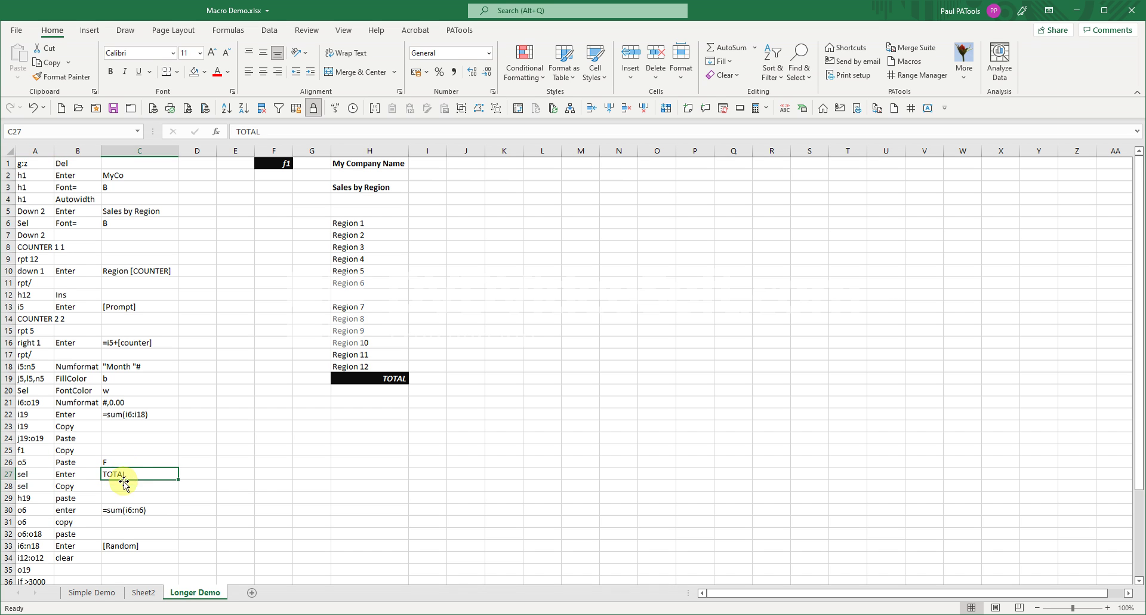
left_click(30, 486)
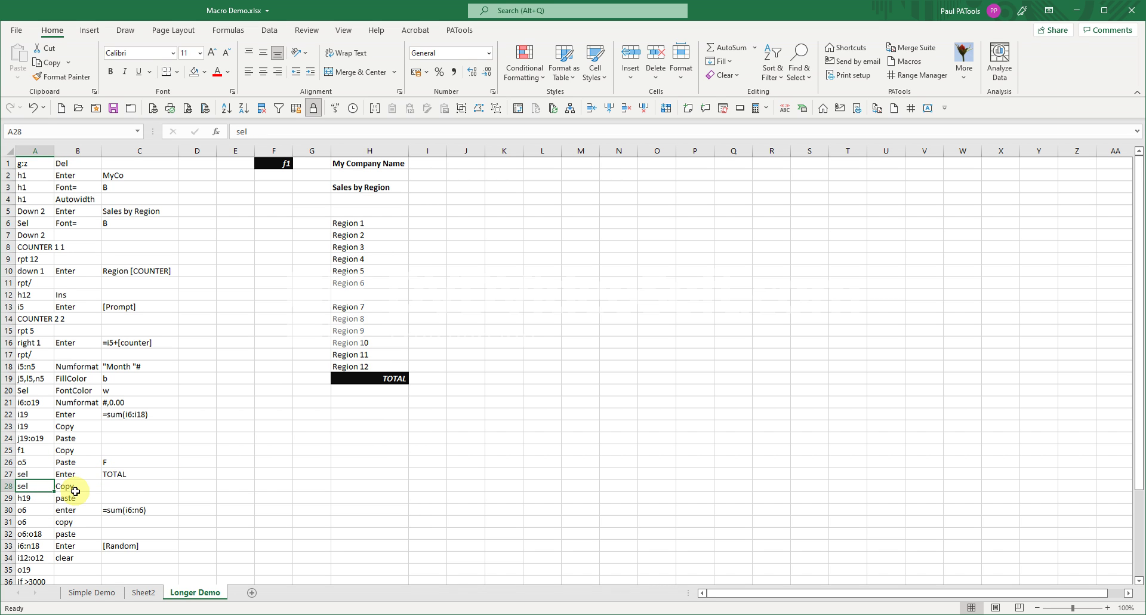
left_click(75, 490)
left_click(33, 499)
left_click(63, 498)
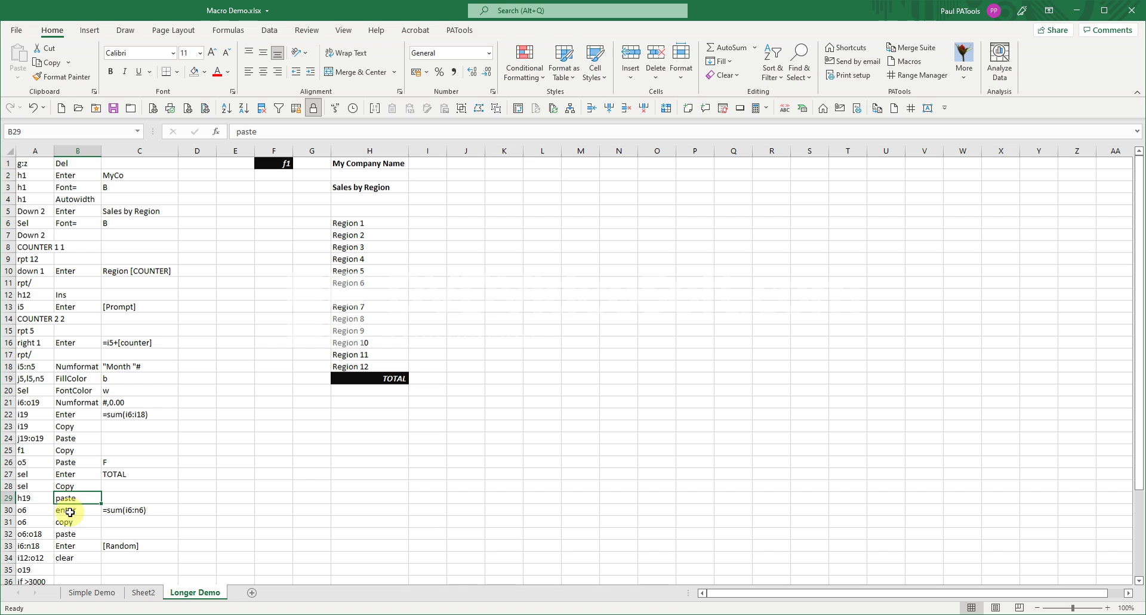
Examine the o6 enter =sum(i6:n6) line in row 30 and the lines copying it to o6:o18 in rows 31 and 32
left_click(28, 513)
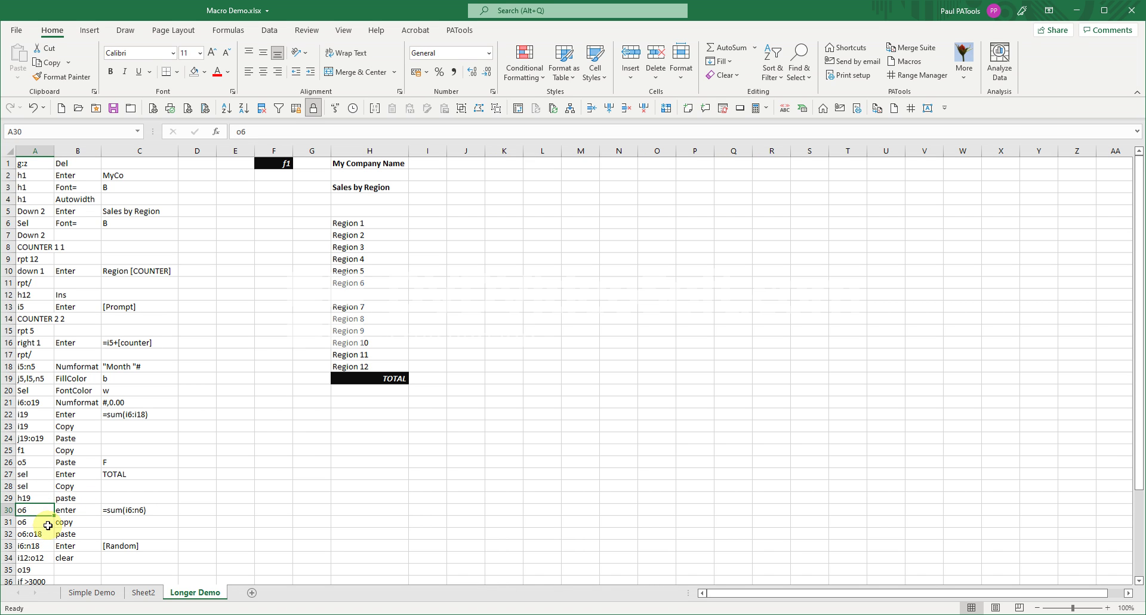
left_click(76, 512)
left_click(123, 512)
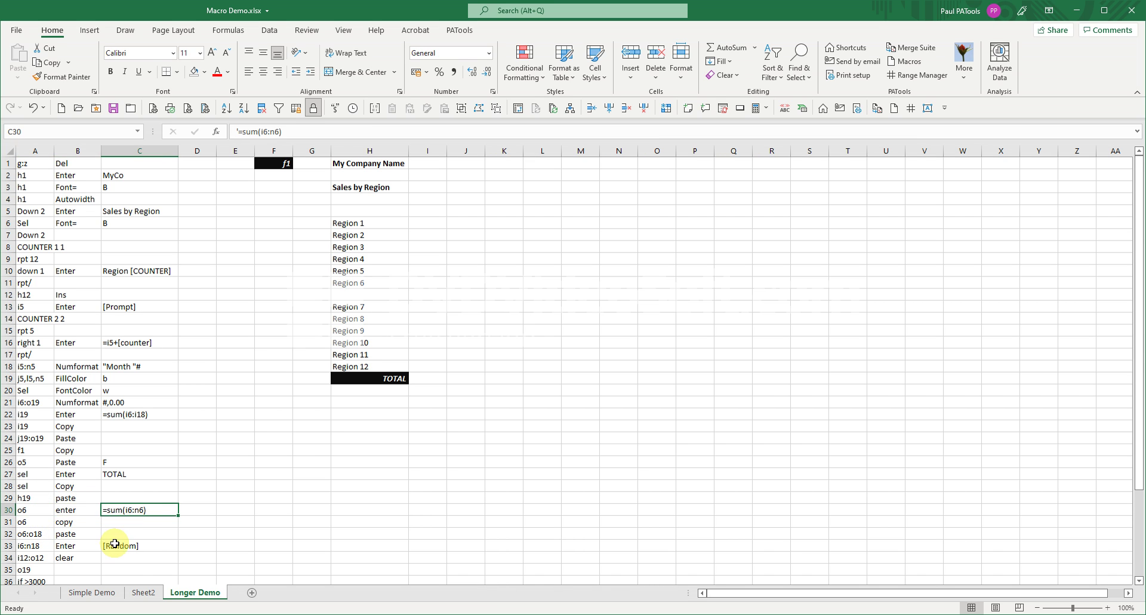
left_click(36, 521)
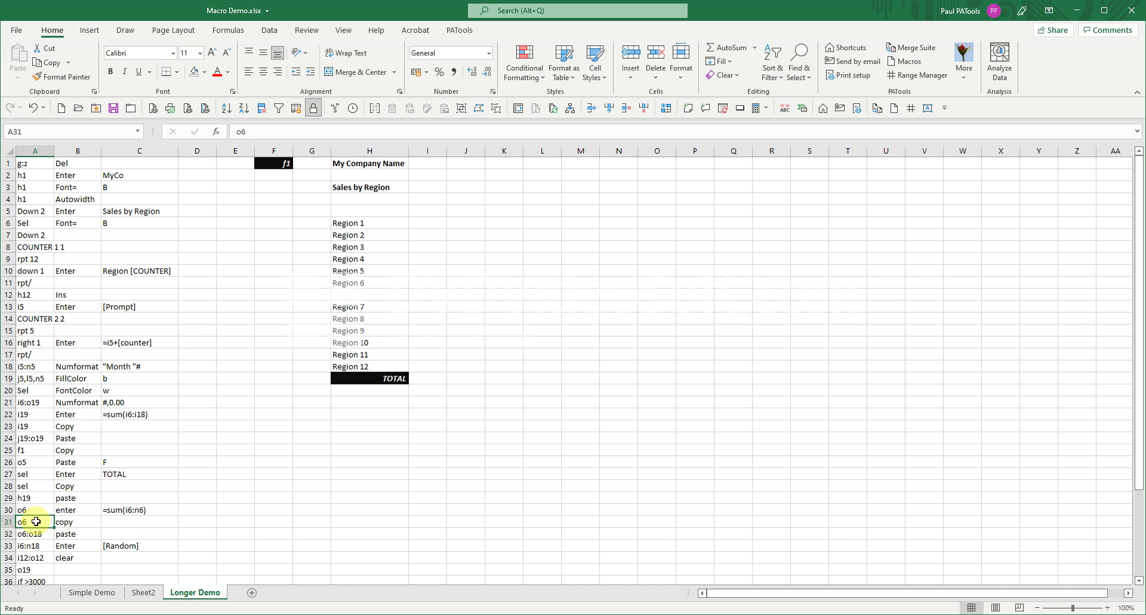
scroll(50, 542, "down", 2)
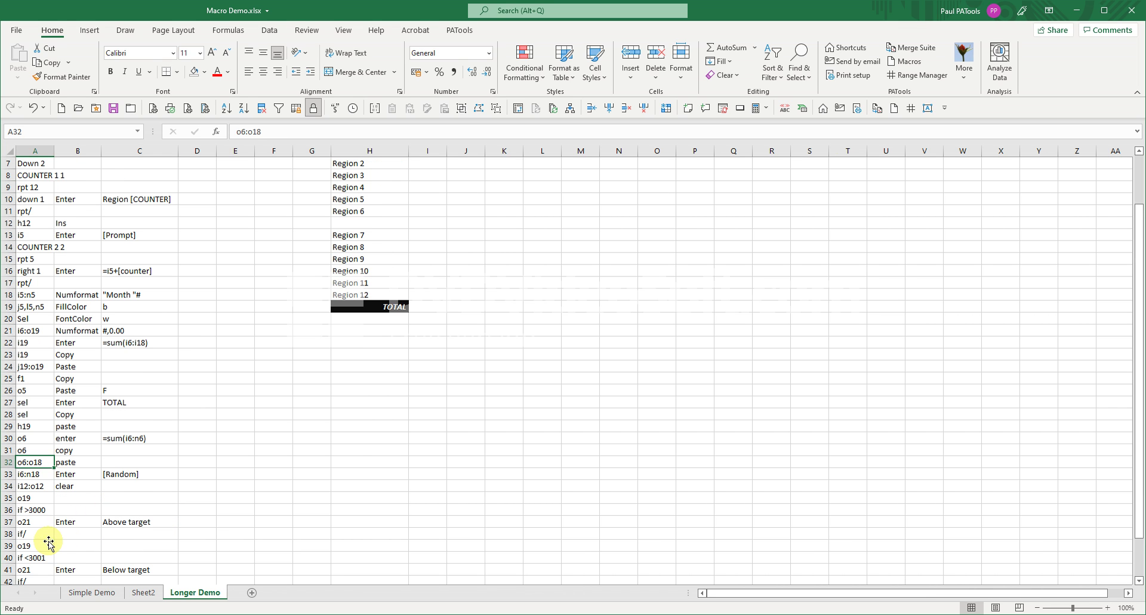
Examine the i6:n18 Enter line in row 33 and its [Random] value
left_click(35, 474)
scroll(34, 509, "up", 1)
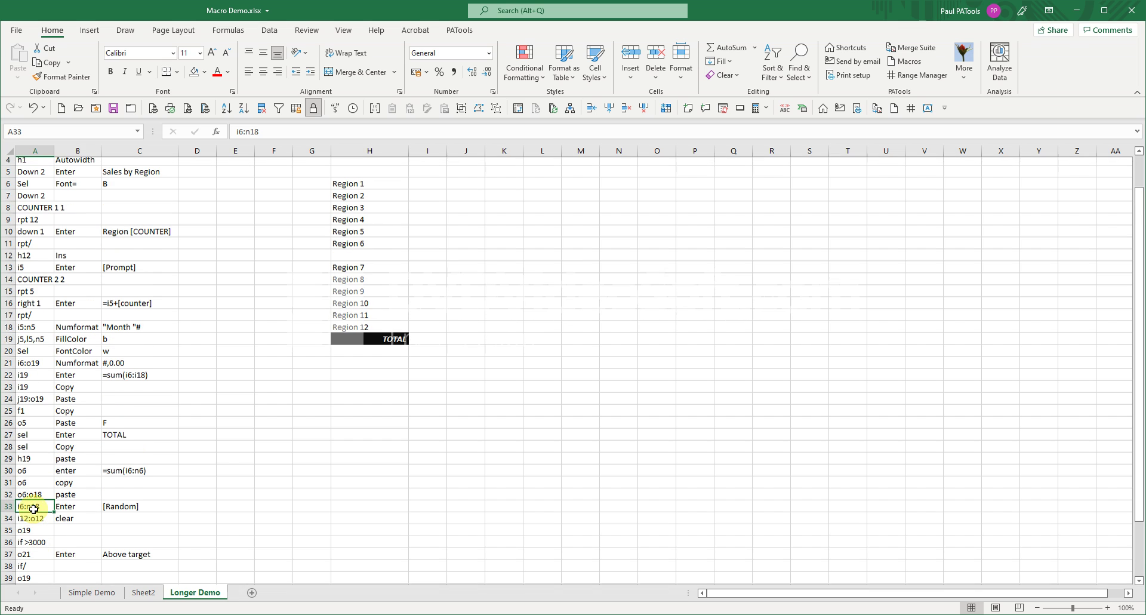
left_click(75, 509)
left_click(120, 509)
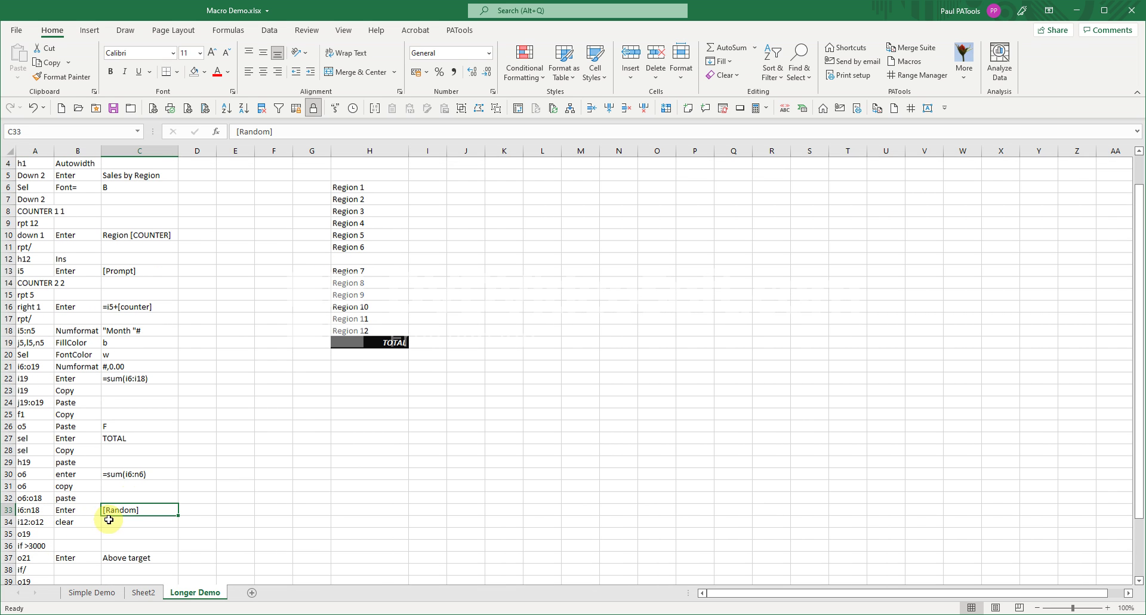
left_click(43, 519)
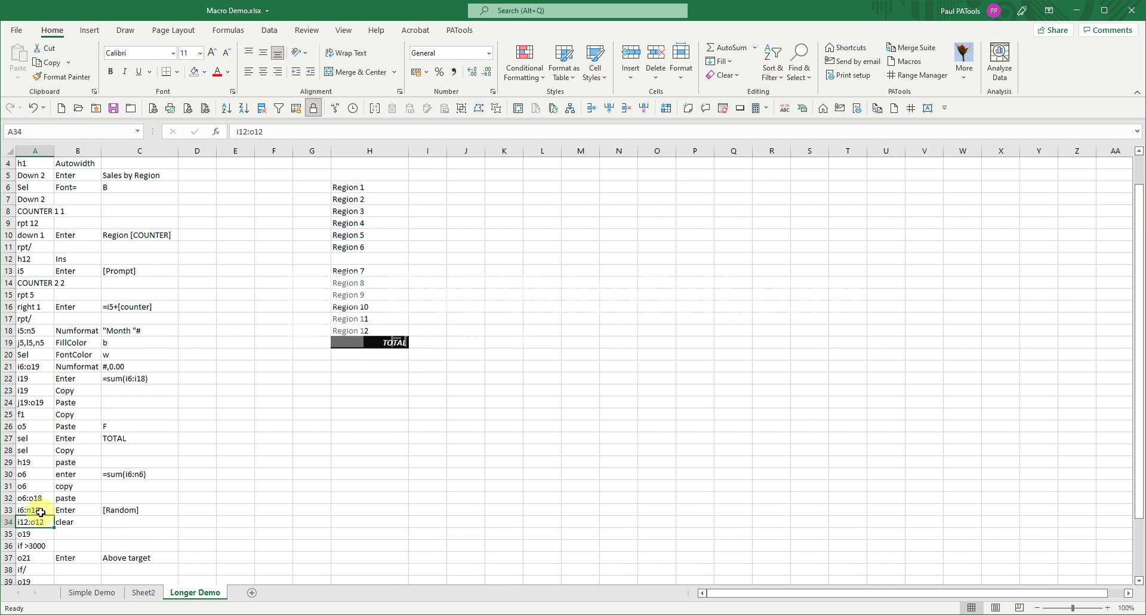
left_click(120, 508)
left_click(30, 511)
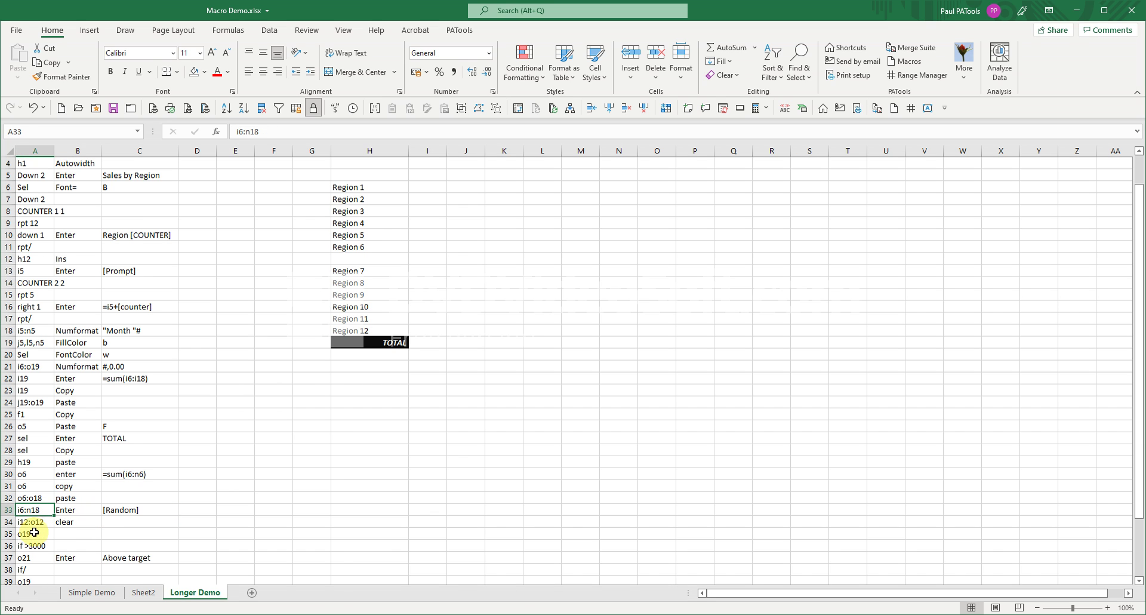
Examine the i12:o12 clear line in row 34, and look over the rest of the macro
left_click(36, 522)
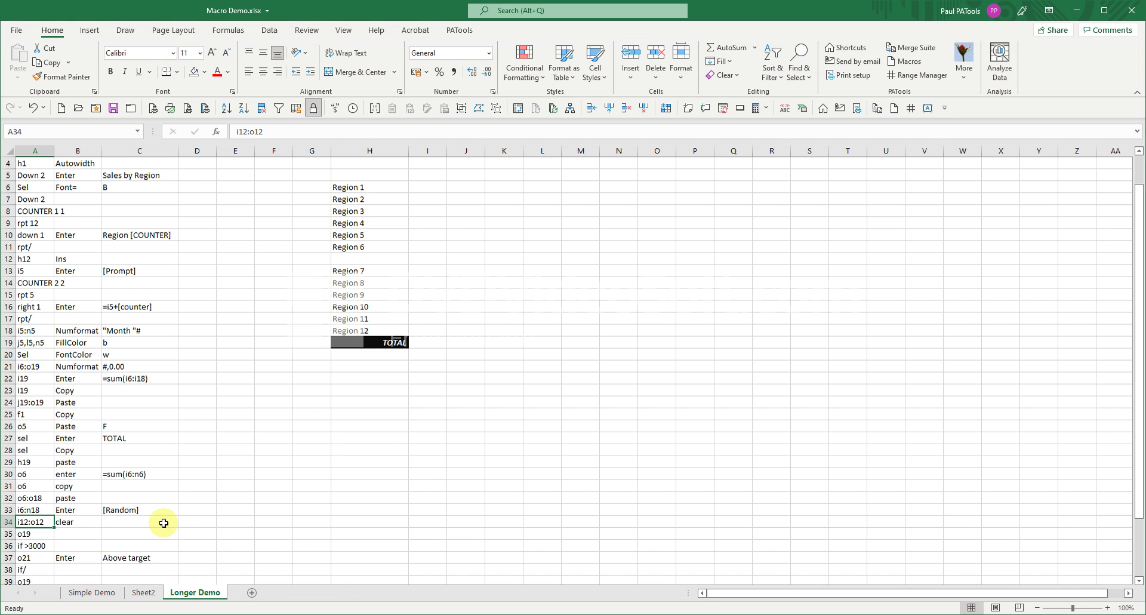
left_click(66, 526)
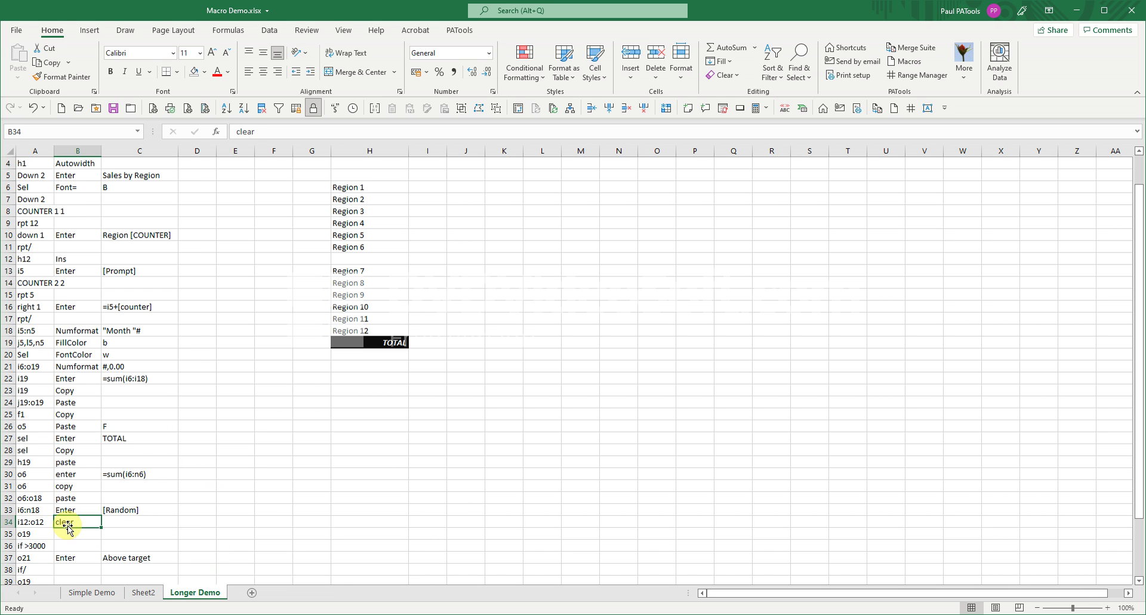
scroll(48, 495, "down", 3)
scroll(99, 418, "up", 4)
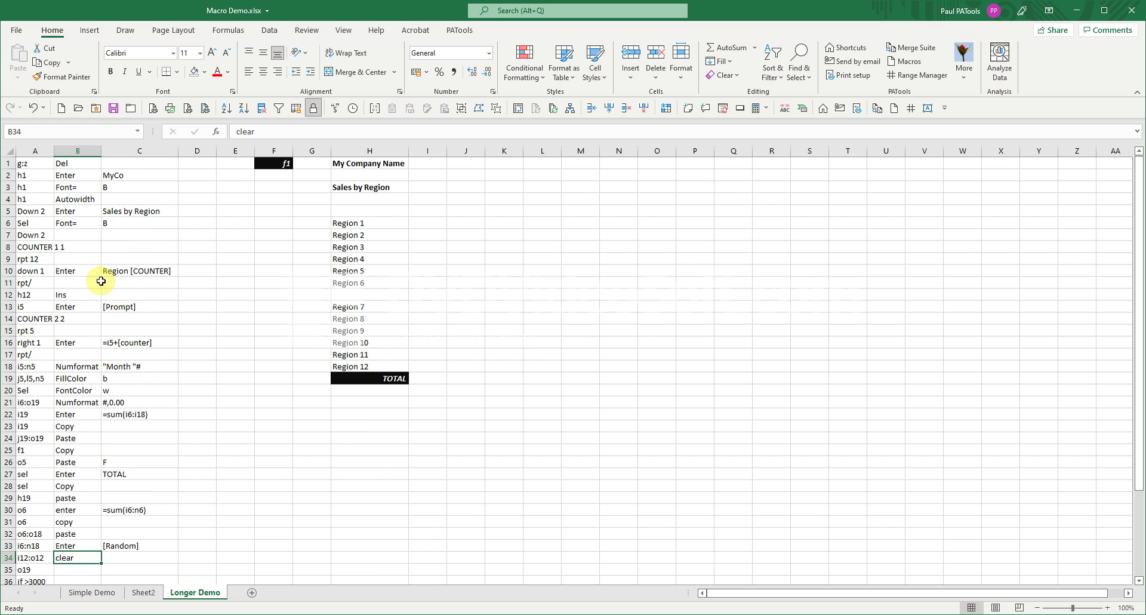
Run Macro_CreateSalesTable from the PATools macros list, answer the I5 prompt with 2, and close the macros window
left_click(27, 163)
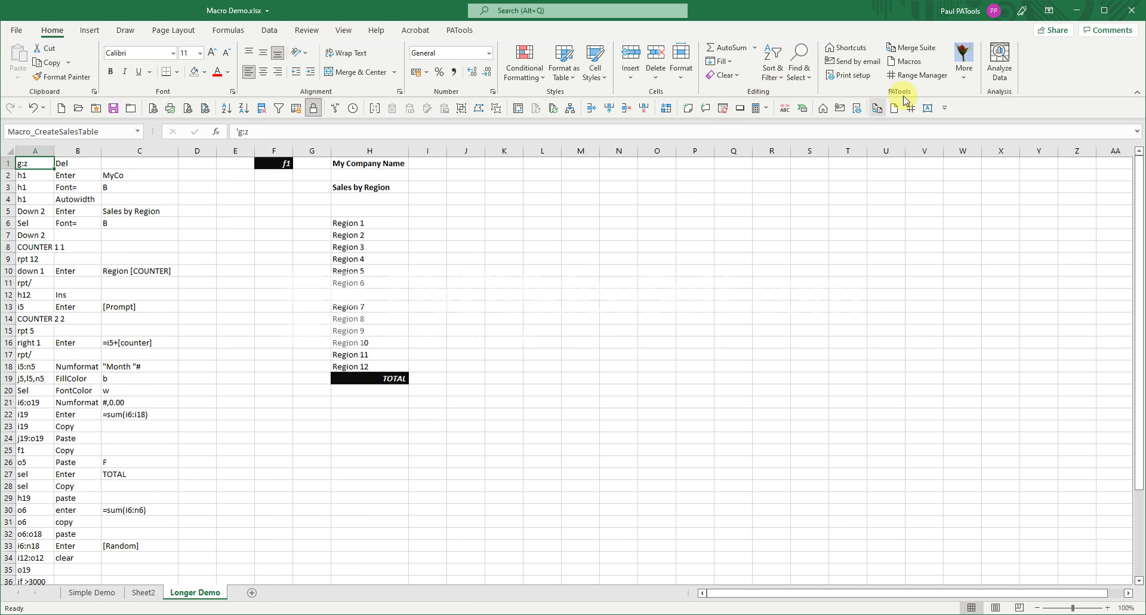
left_click(908, 64)
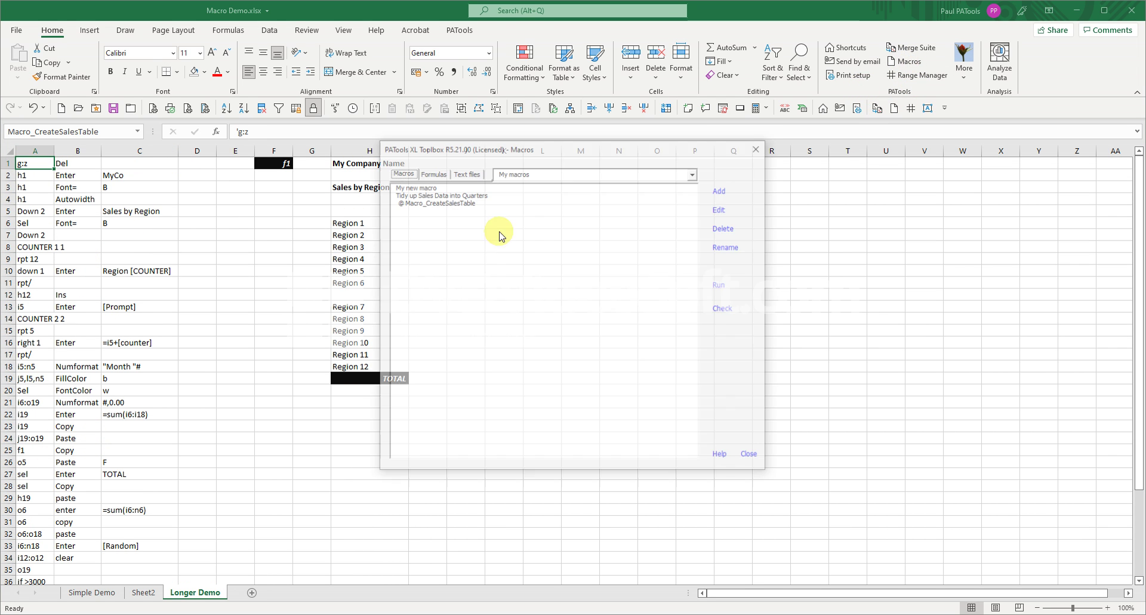
double_click(416, 203)
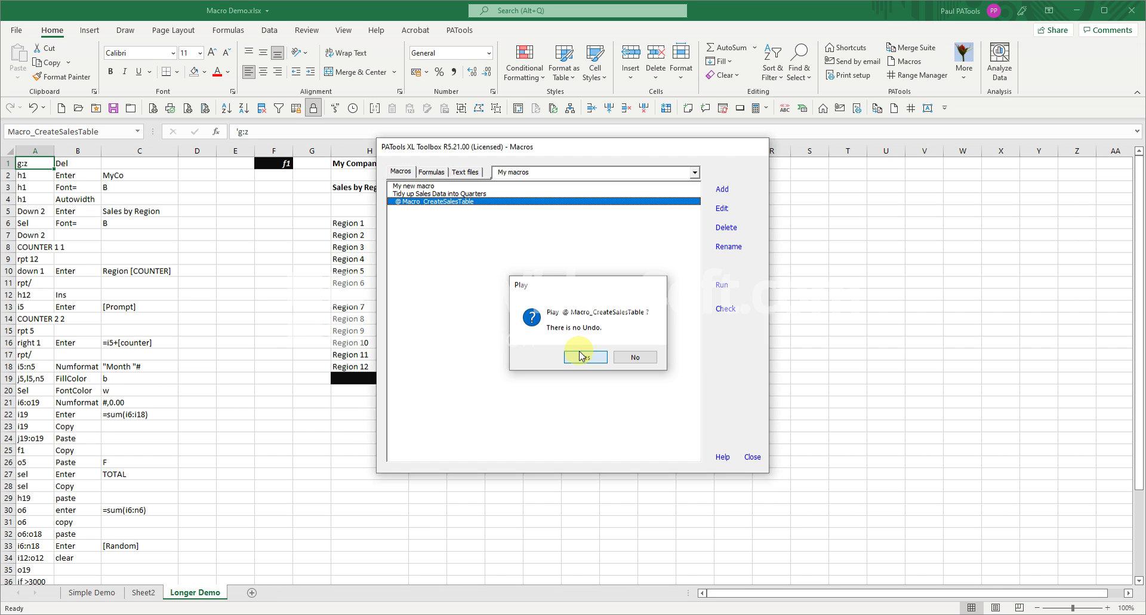
left_click(582, 356)
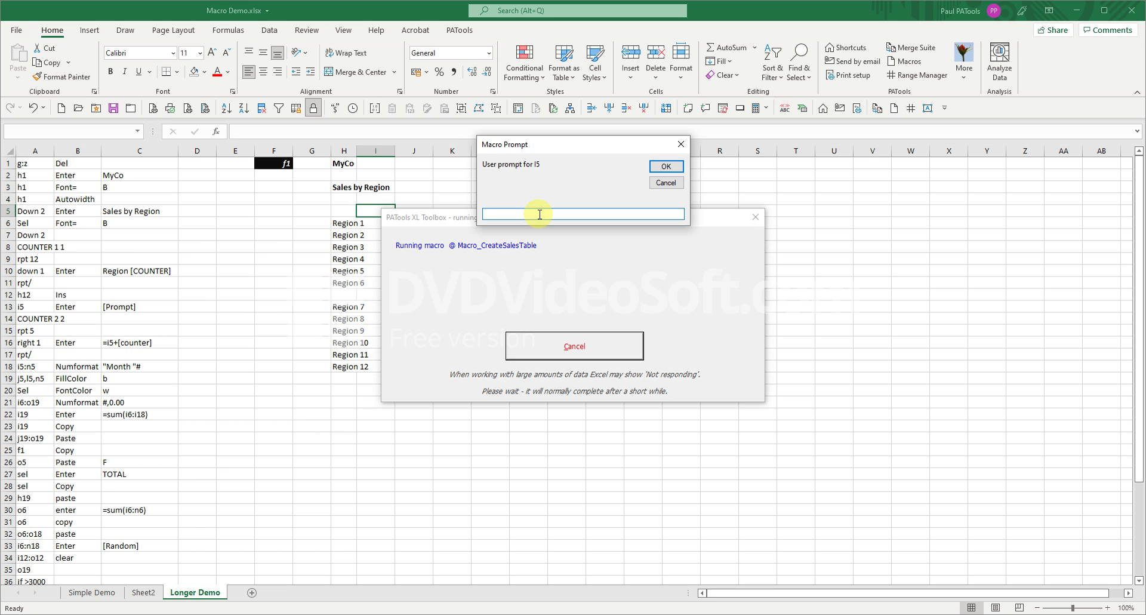
type("2")
key("Return")
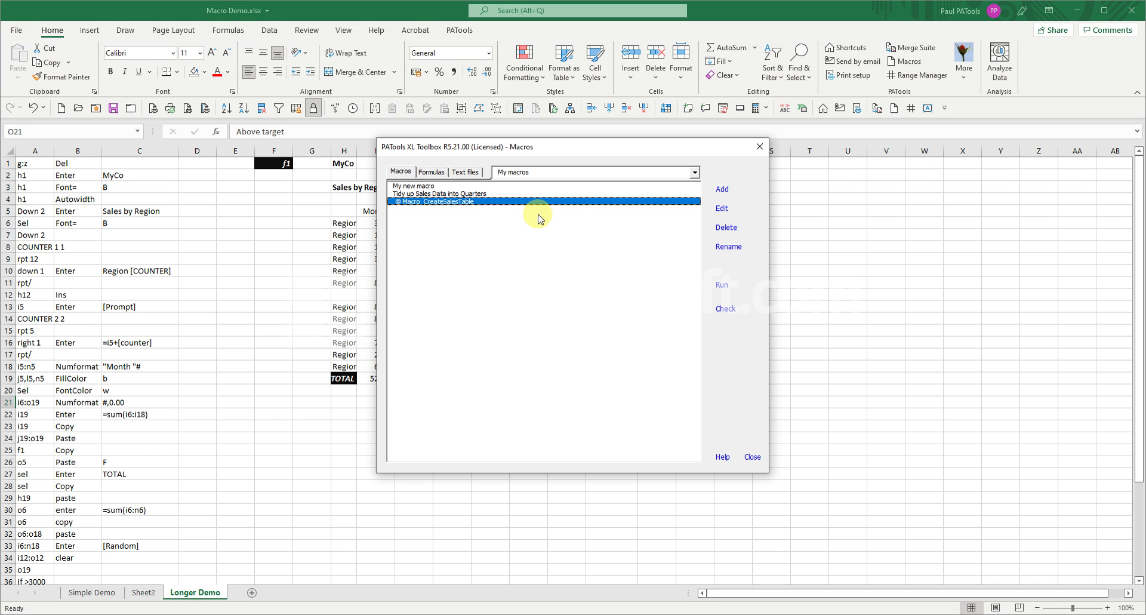
left_click(753, 458)
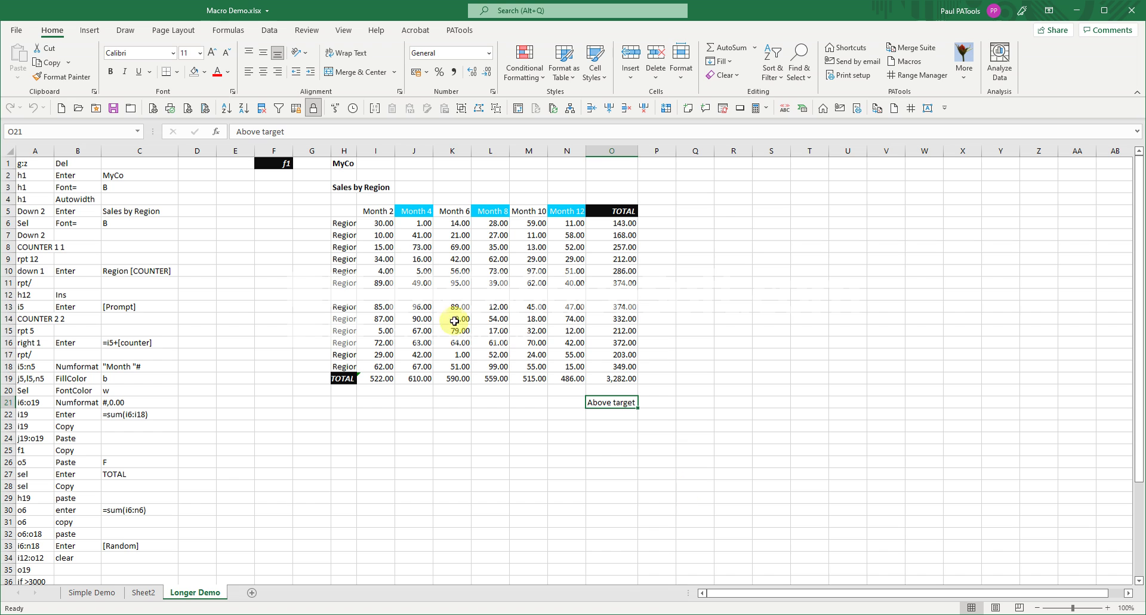
Inspect the contents and formulas of the month header cells I5 to N5 in the generated table
left_click(376, 213)
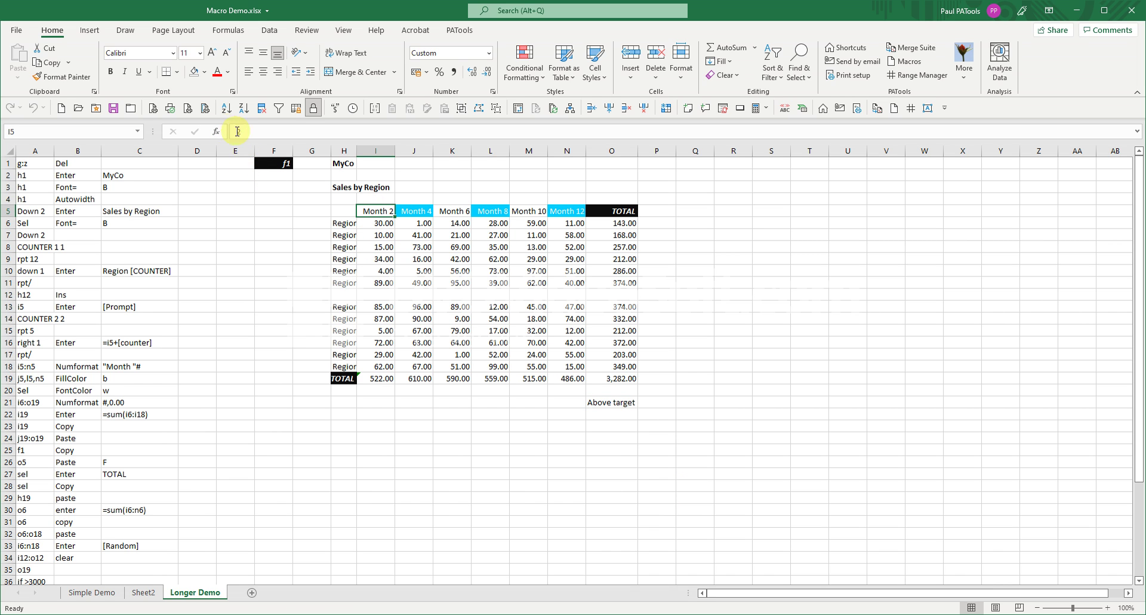
left_click(411, 212)
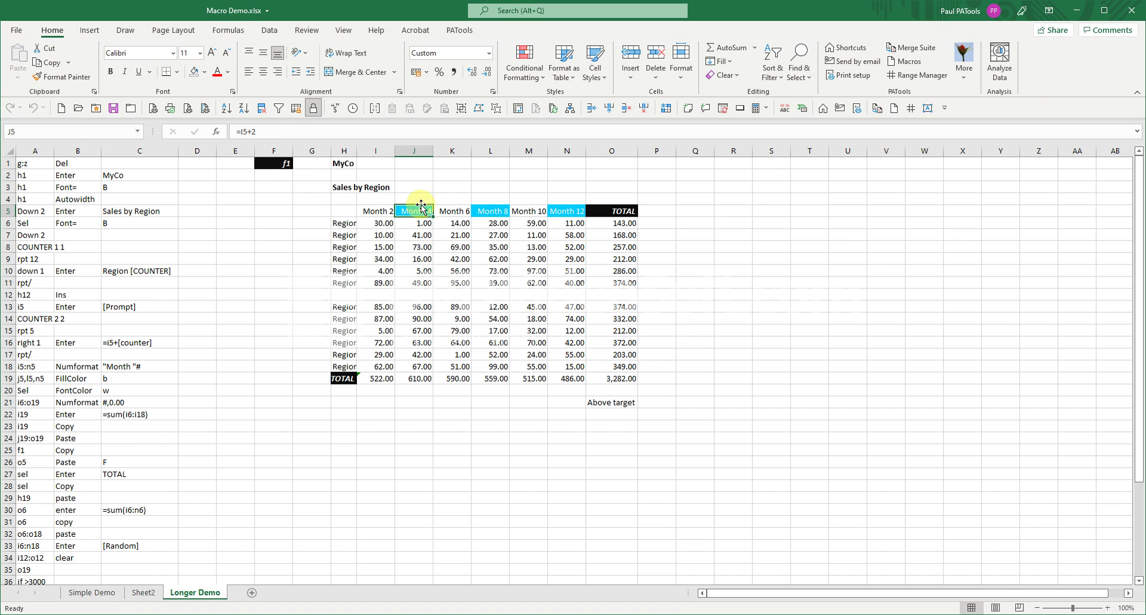
left_click(450, 212)
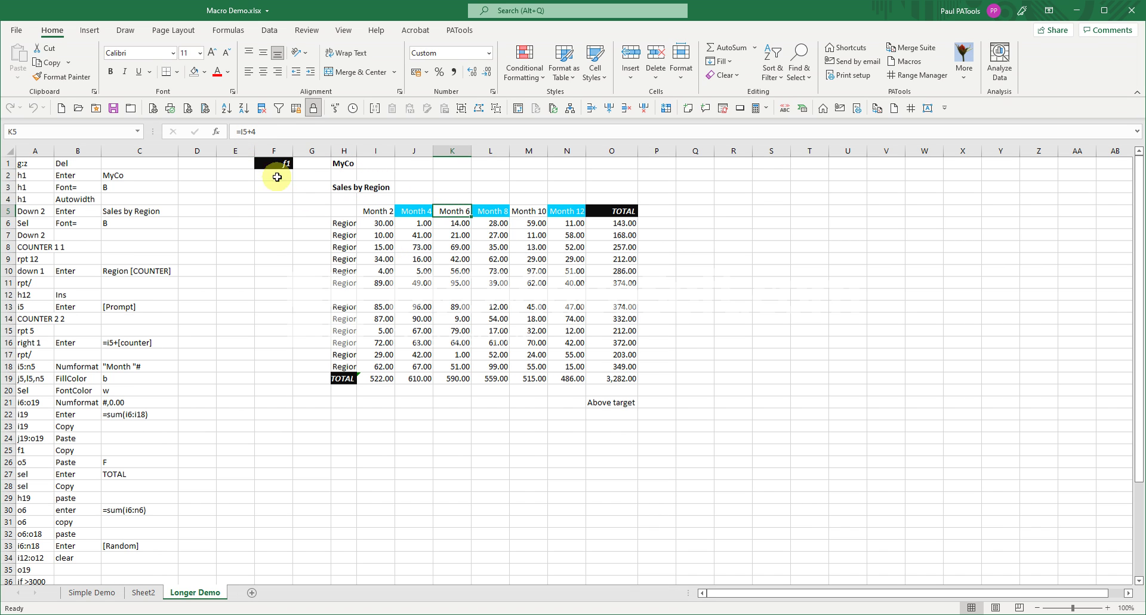
left_click(488, 212)
left_click(529, 212)
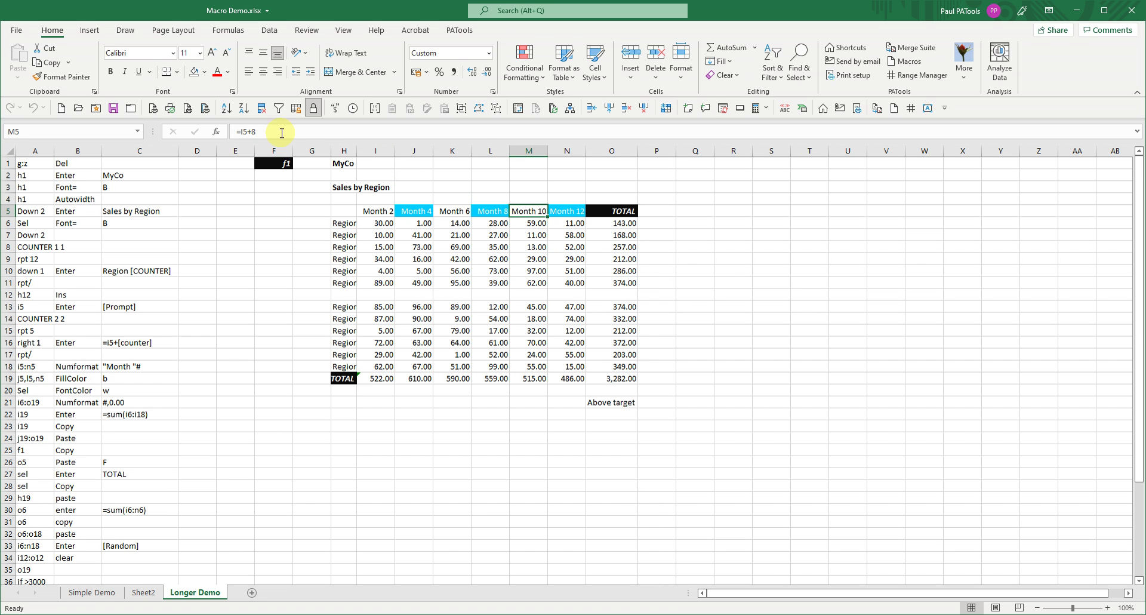
left_click(561, 213)
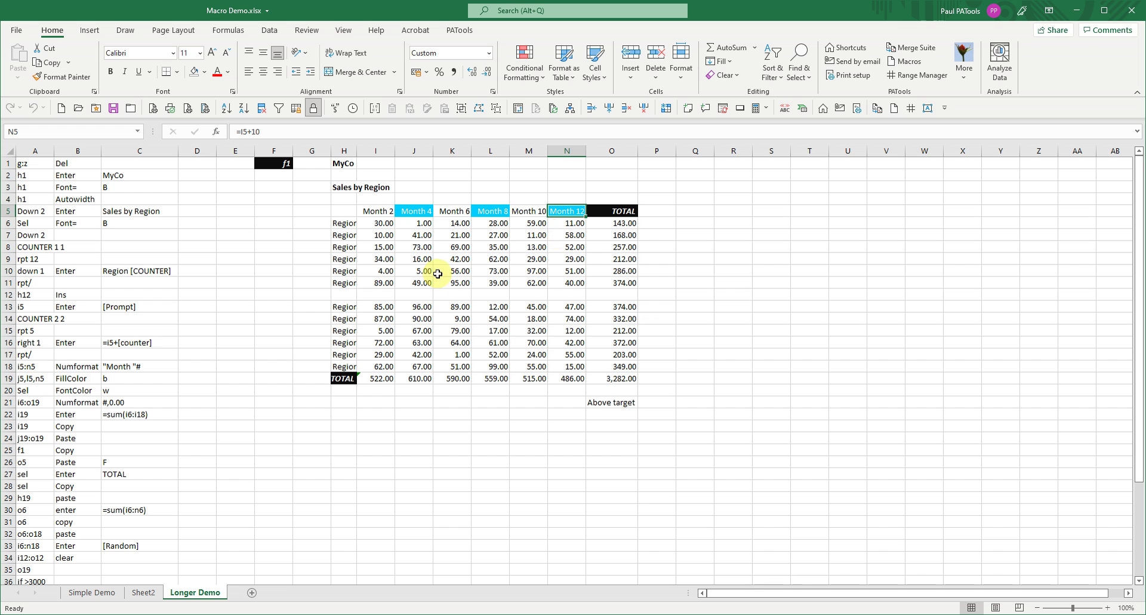
Examine the first conditional block in rows 35 to 38, comparing its >3000 test and Above target entry with cells O19 and O21
scroll(70, 403, "down", 4)
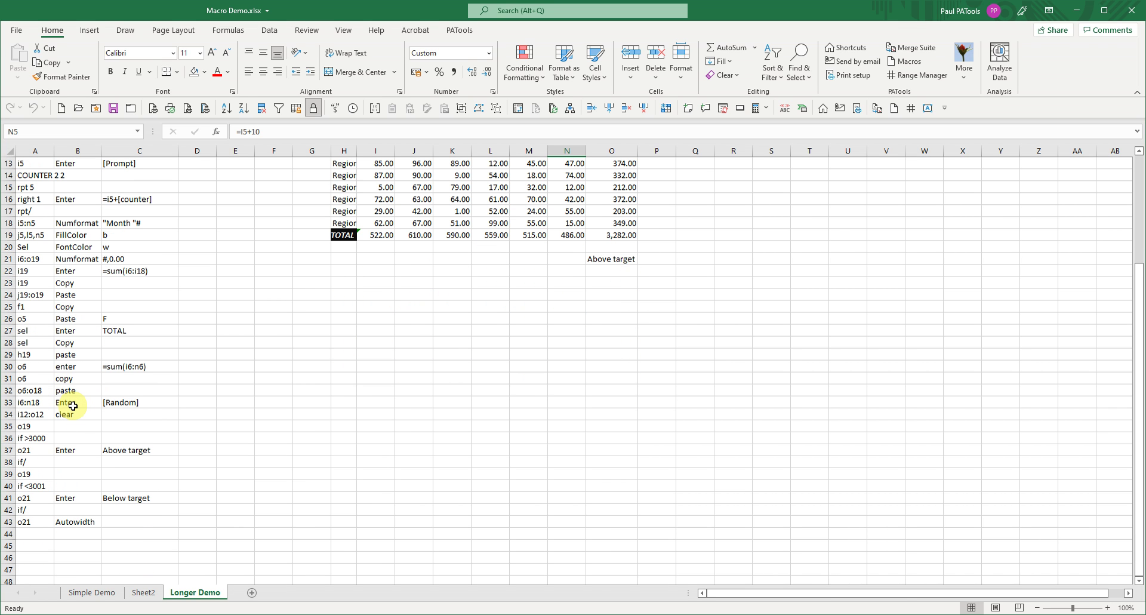
left_click(620, 262)
left_click(43, 428)
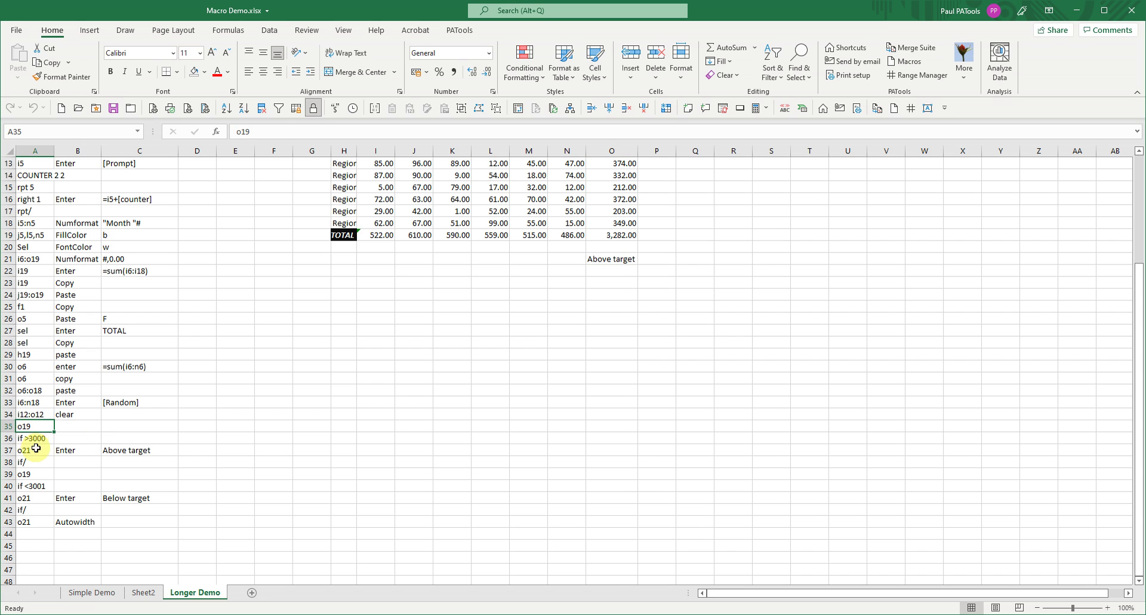
left_click(33, 441)
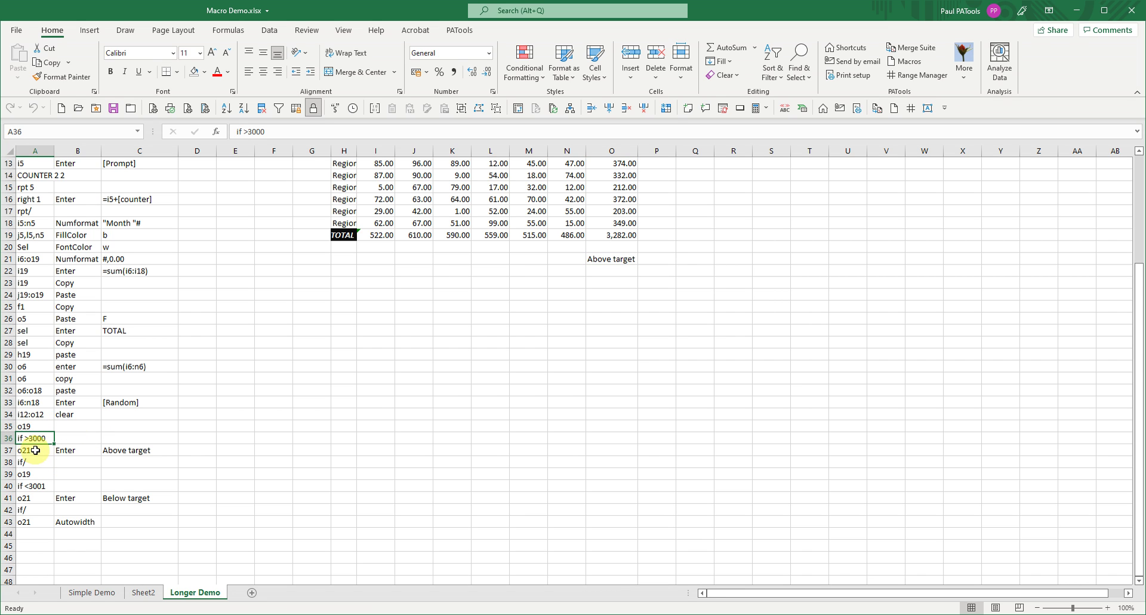
left_click(619, 235)
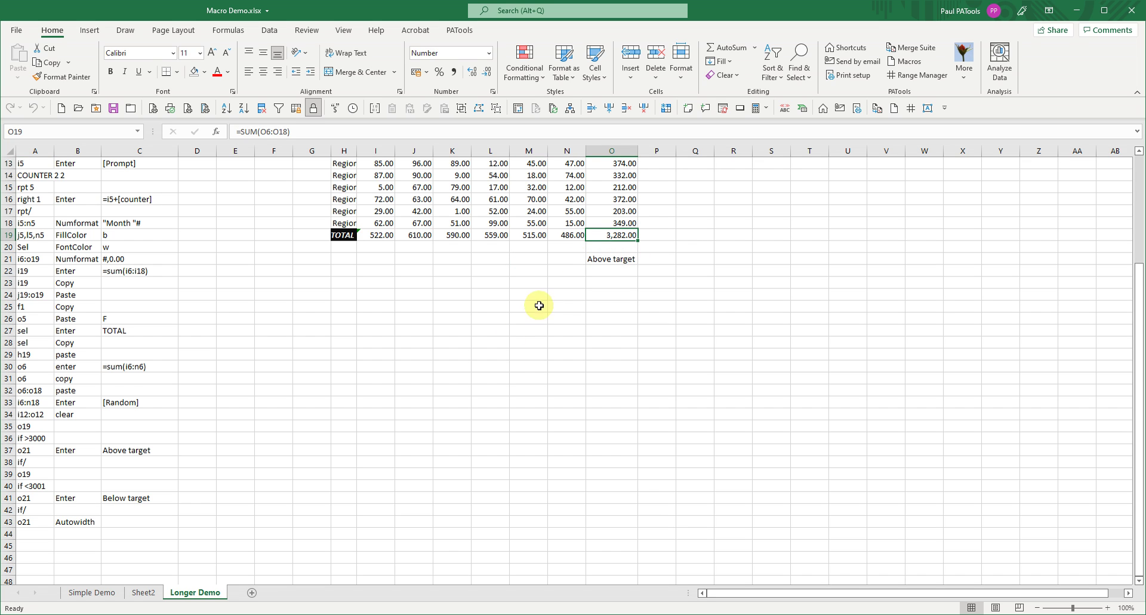
left_click(28, 449)
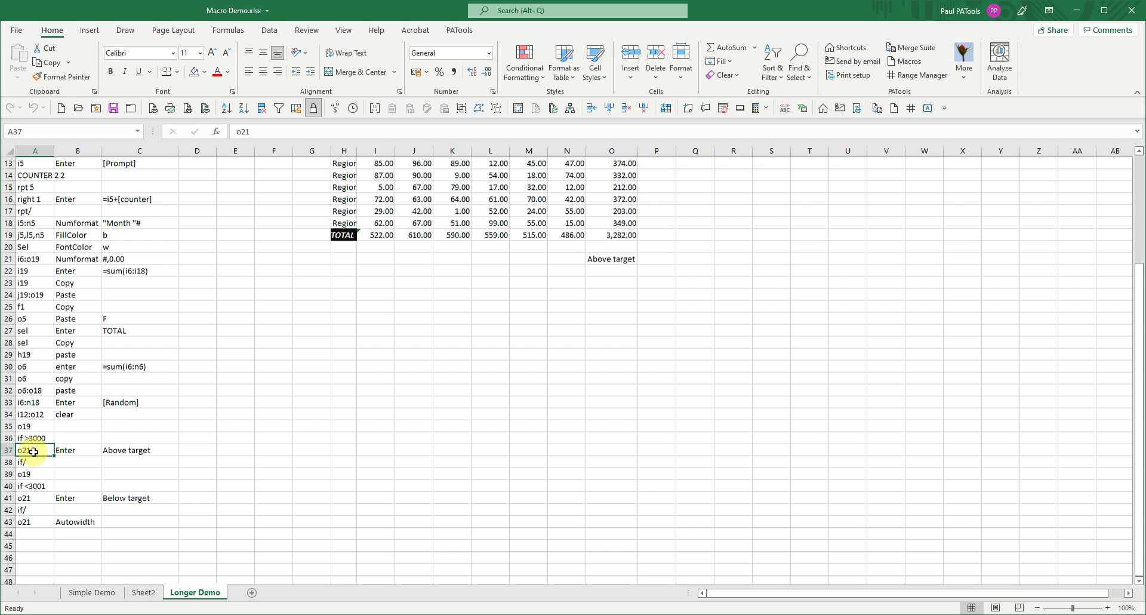
left_click(144, 454)
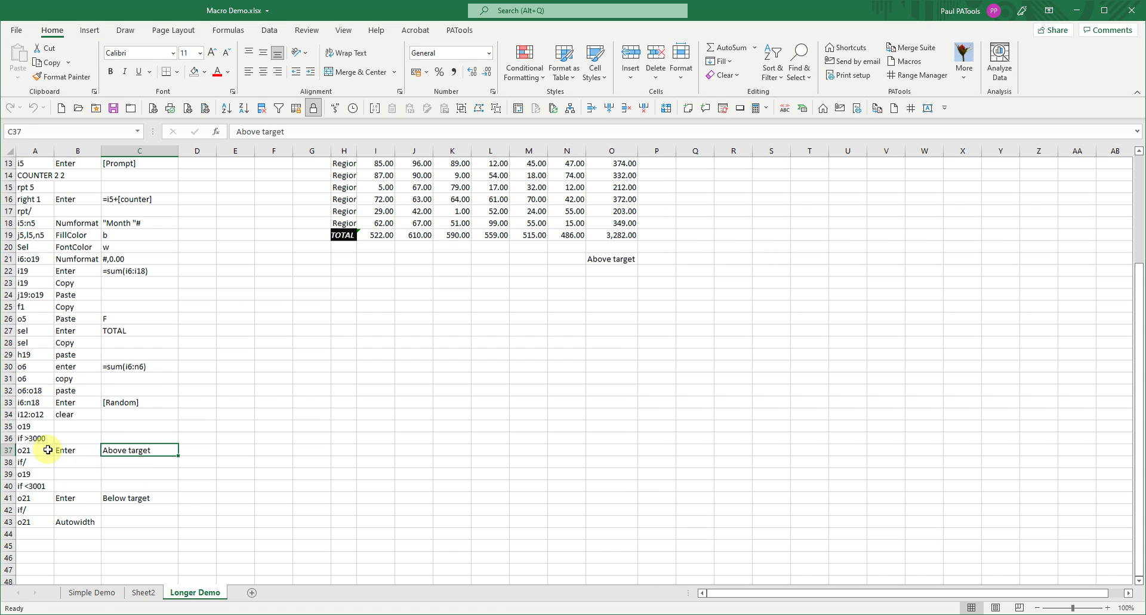
left_click(33, 461)
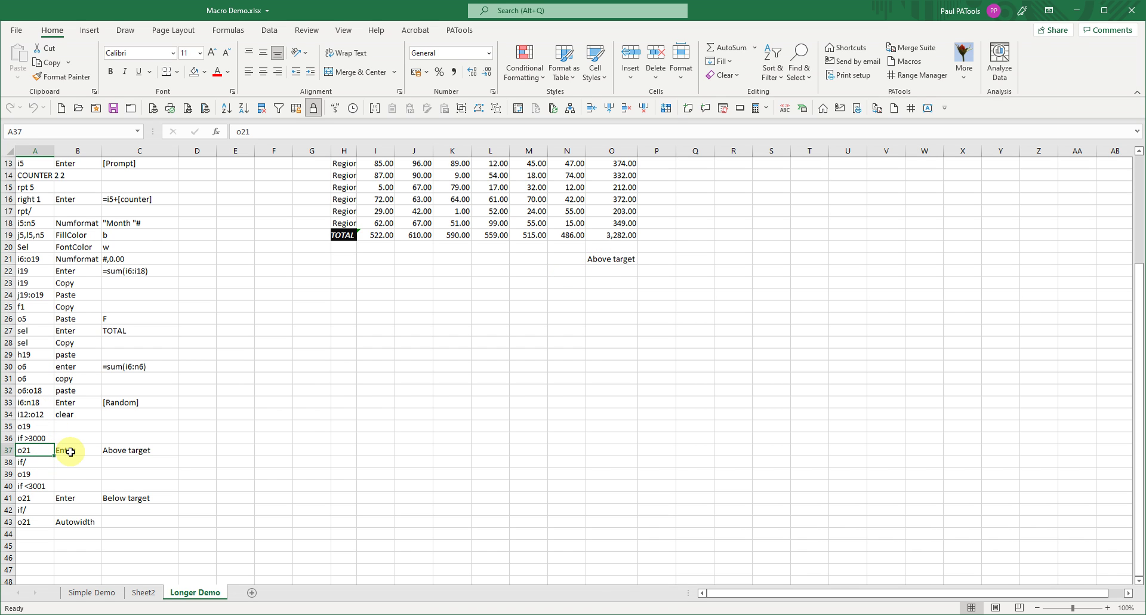
left_click(127, 449, "shift")
left_click(28, 453)
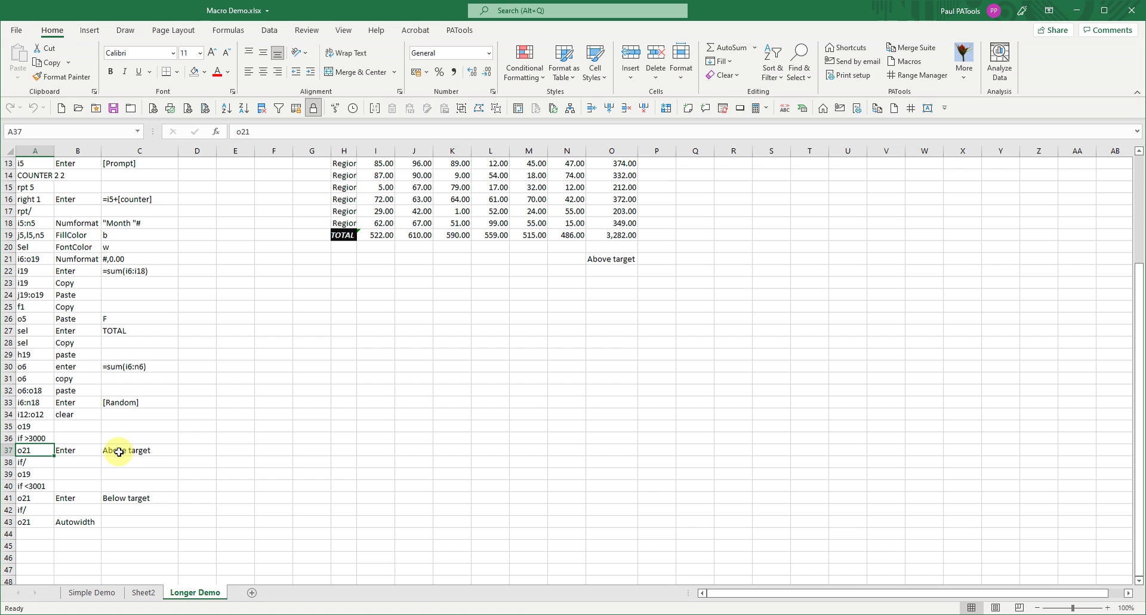
Examine the <3001 conditional block in rows 39 to 42 and the o21 Autowidth line, checking cell O21 and the width of column O
left_click(31, 472)
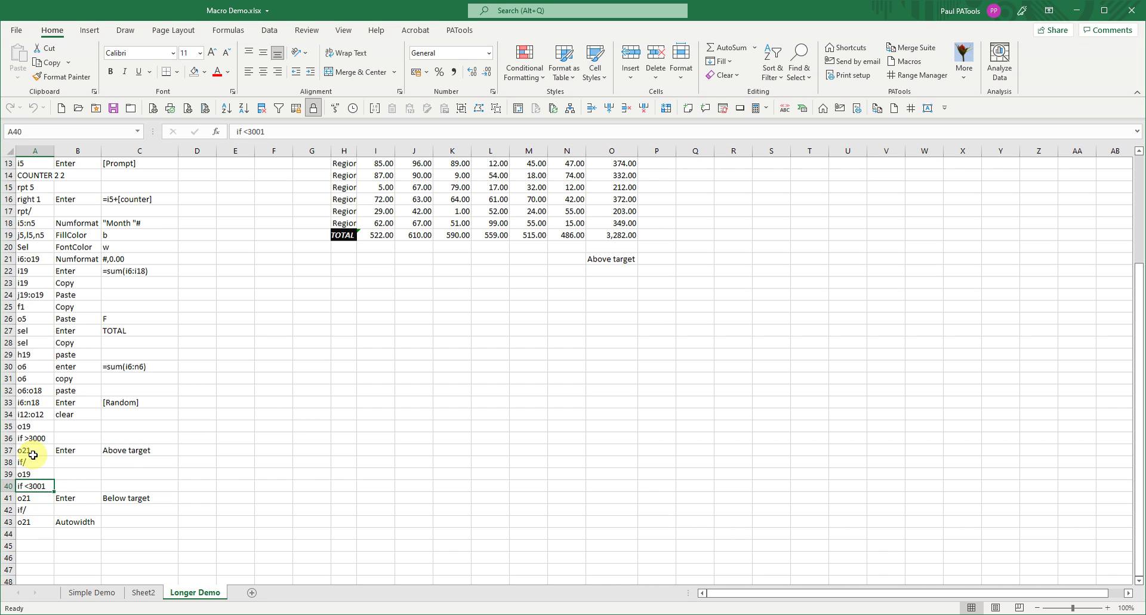
left_click(113, 498)
left_click(48, 507)
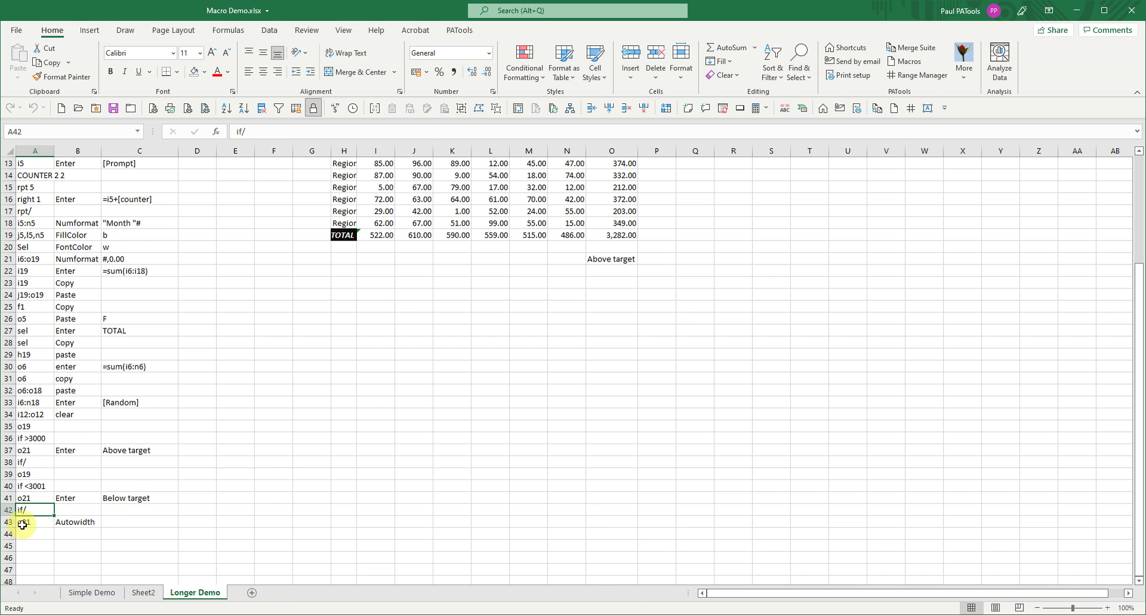
left_click(22, 524)
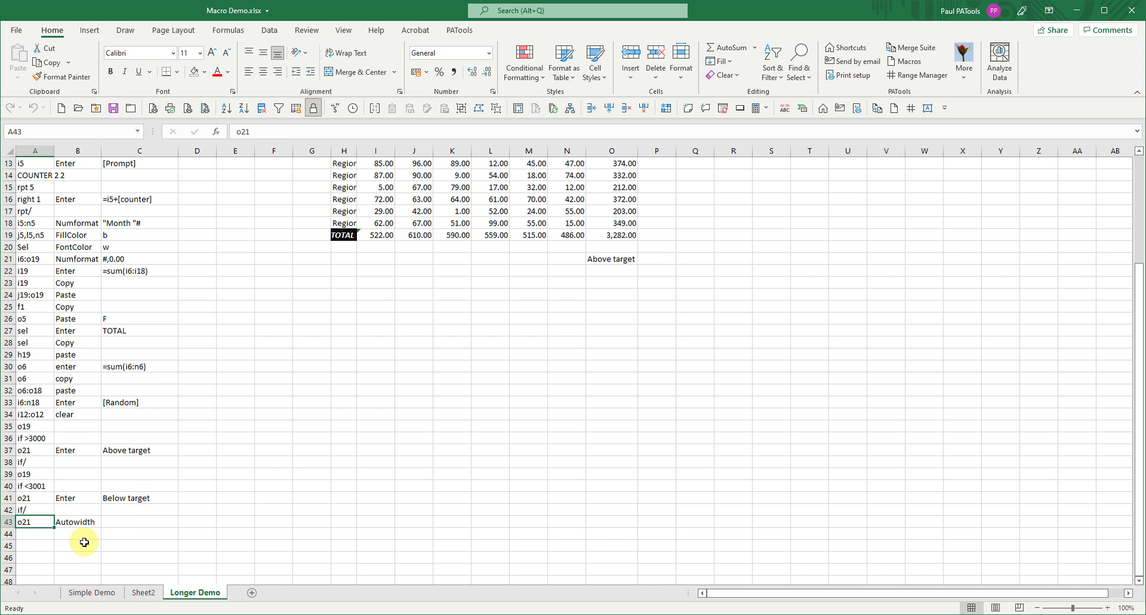
left_click(620, 263)
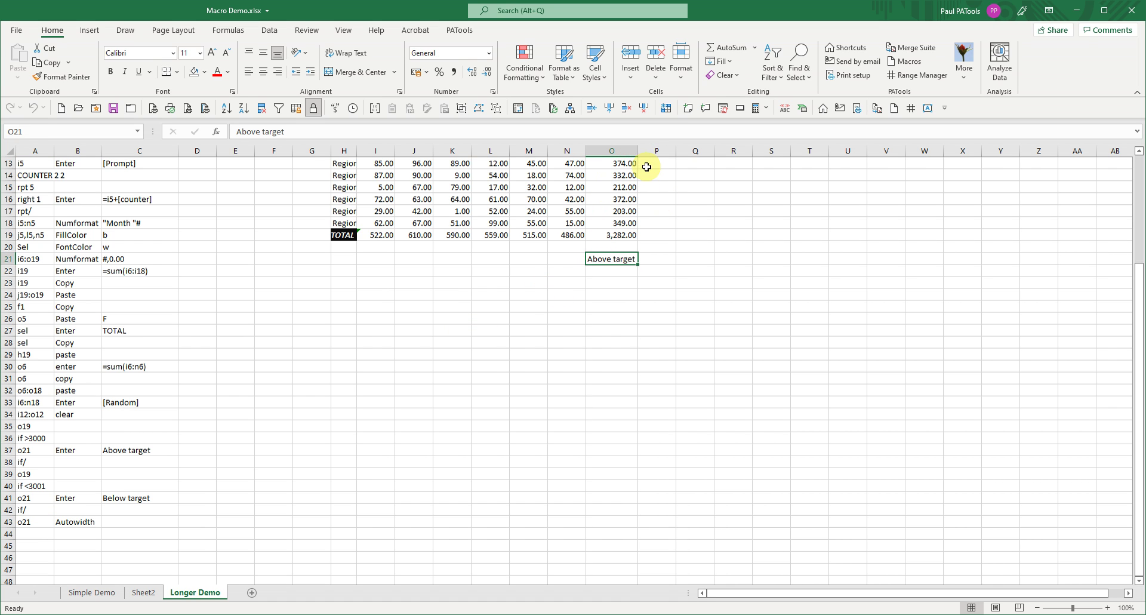
mouse_move(638, 155)
left_mouse_down()
mouse_move(627, 154)
mouse_move(638, 154)
left_mouse_up()
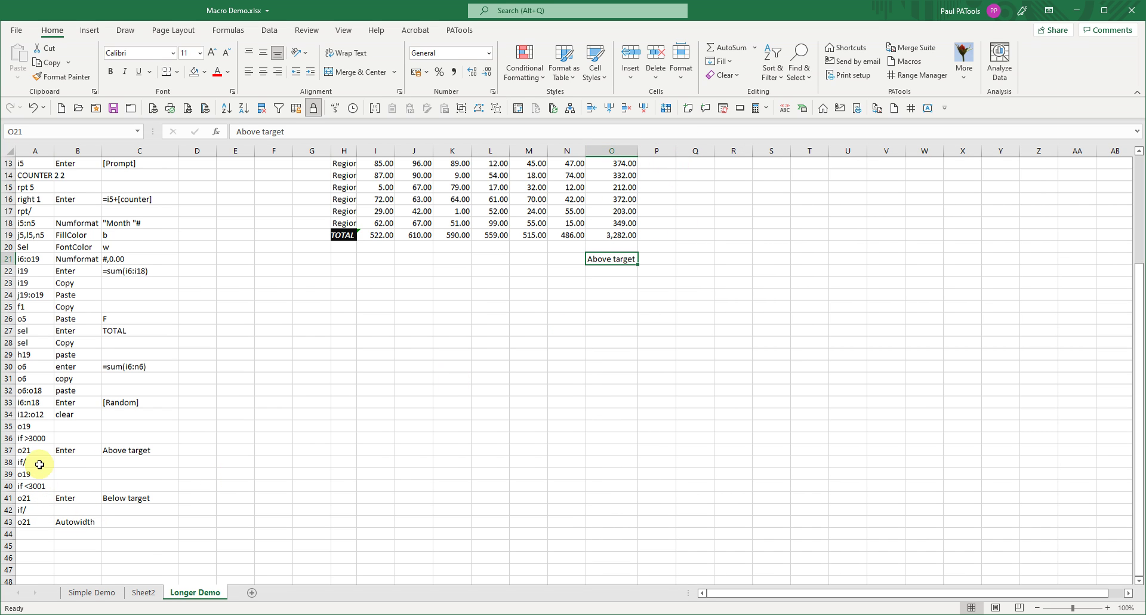
Set the macro's conditional thresholds to if >5000 in A36 and if <5001 in A40
left_click(35, 438)
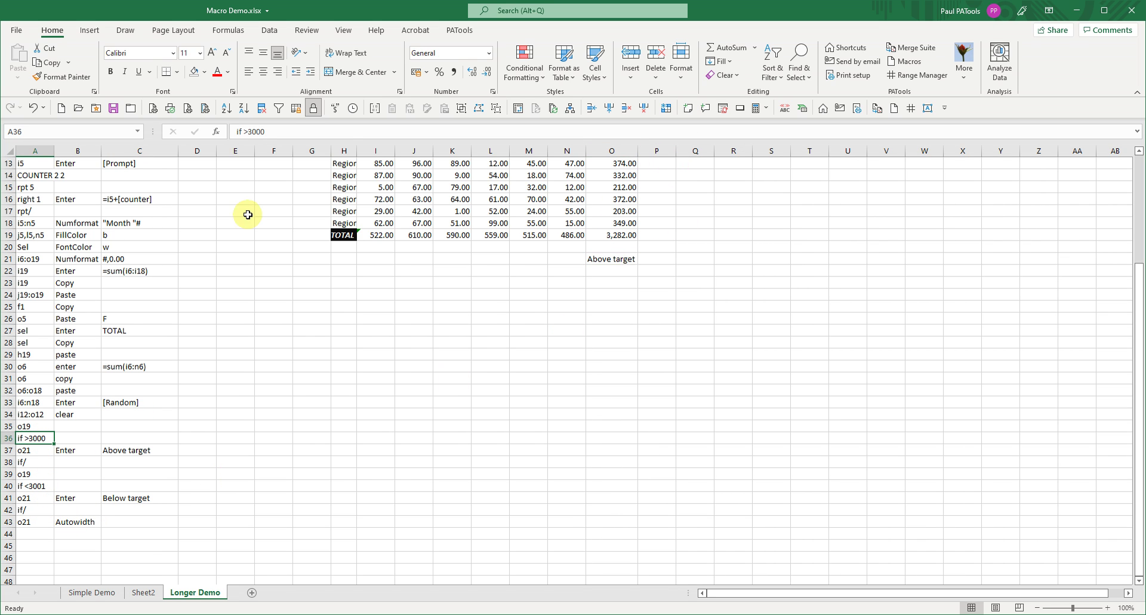
left_click(250, 131)
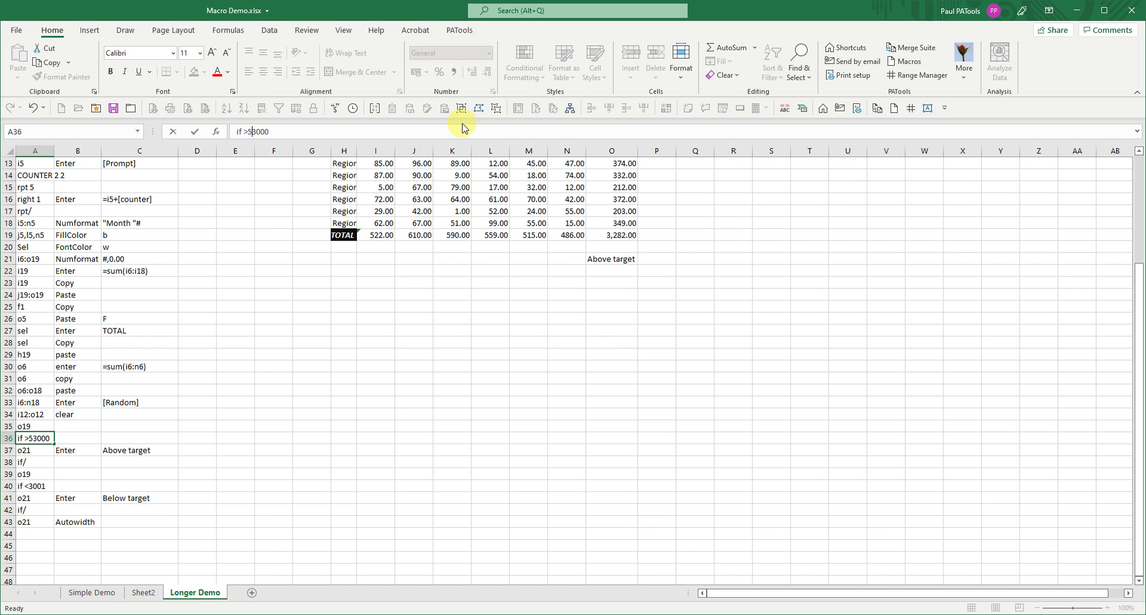
key("ctrl+Return")
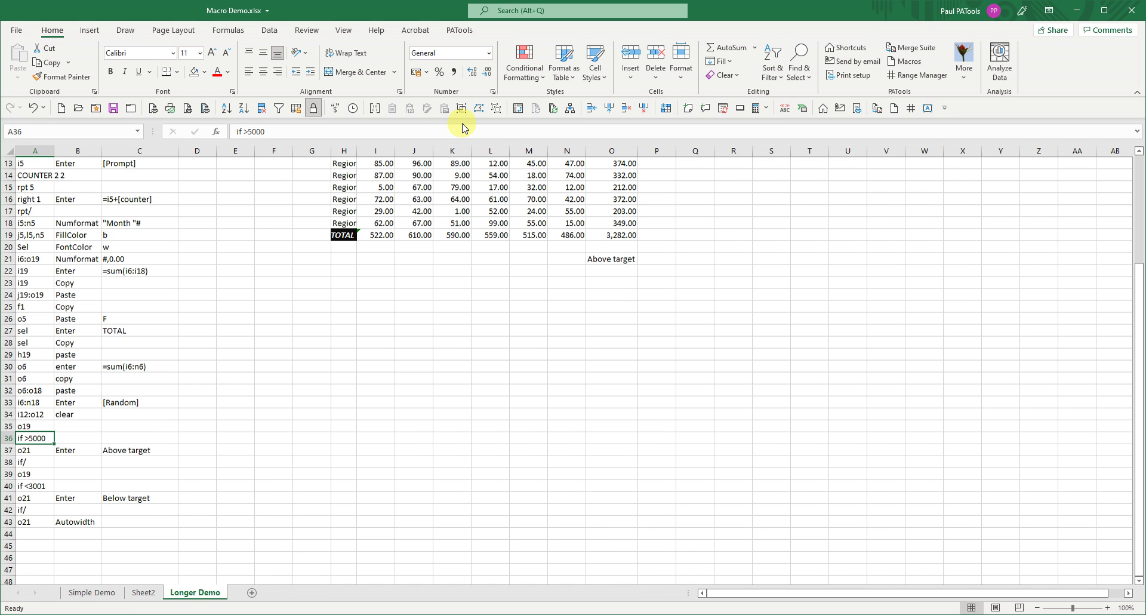
left_click(20, 484)
left_click(250, 131)
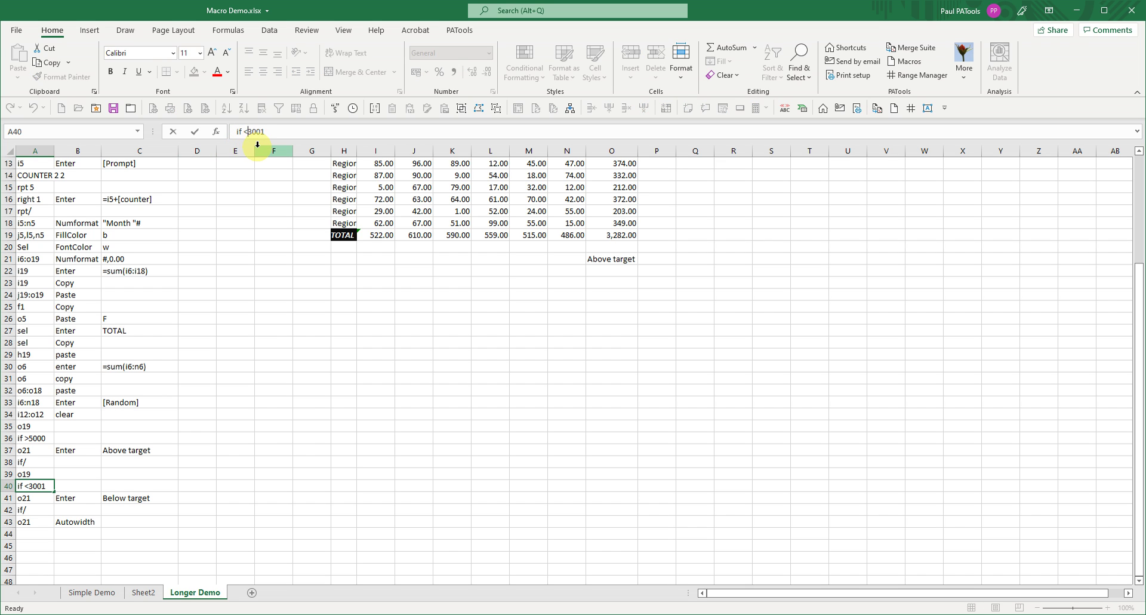
type("5")
key("ctrl+Return")
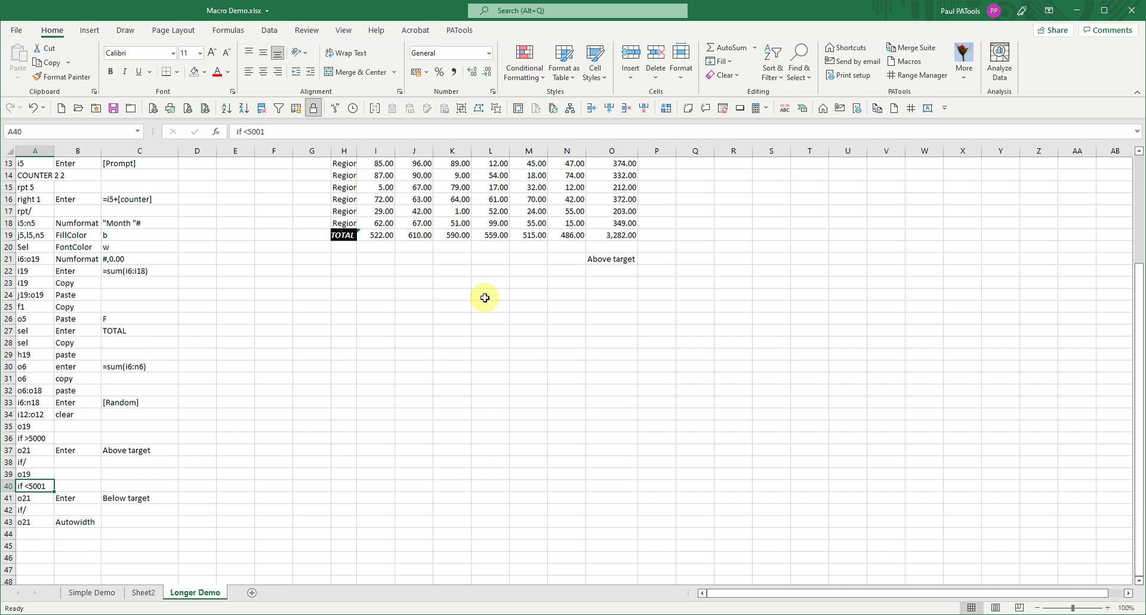
Look over the random sales figures in I6:N18 and the coloured month header in L5
scroll(343, 319, "up", 4)
left_click_drag(379, 224, 569, 367)
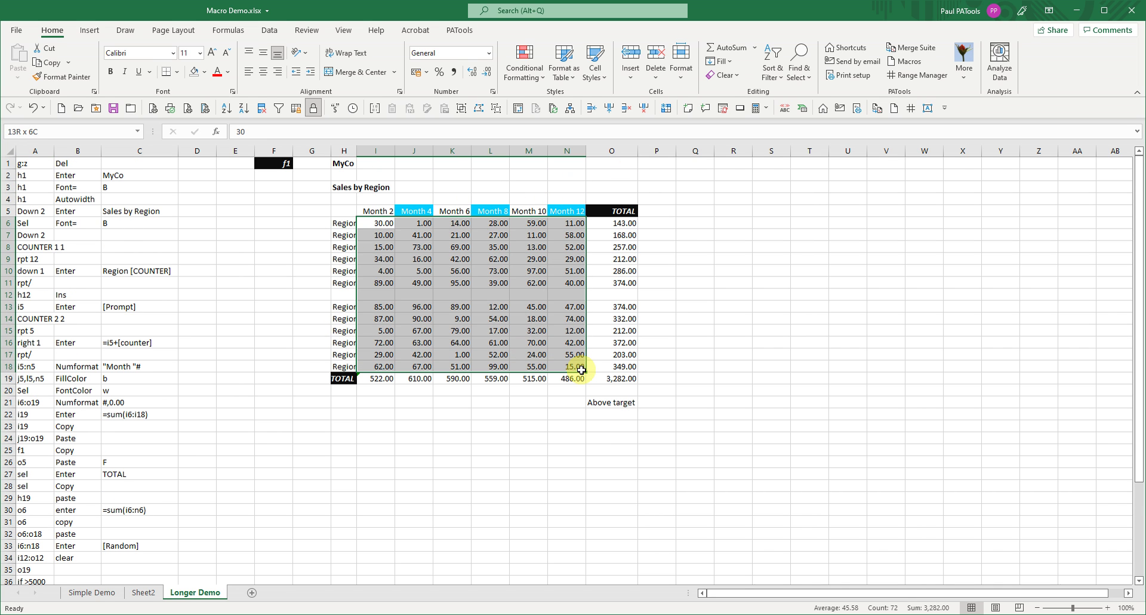
left_click(380, 221)
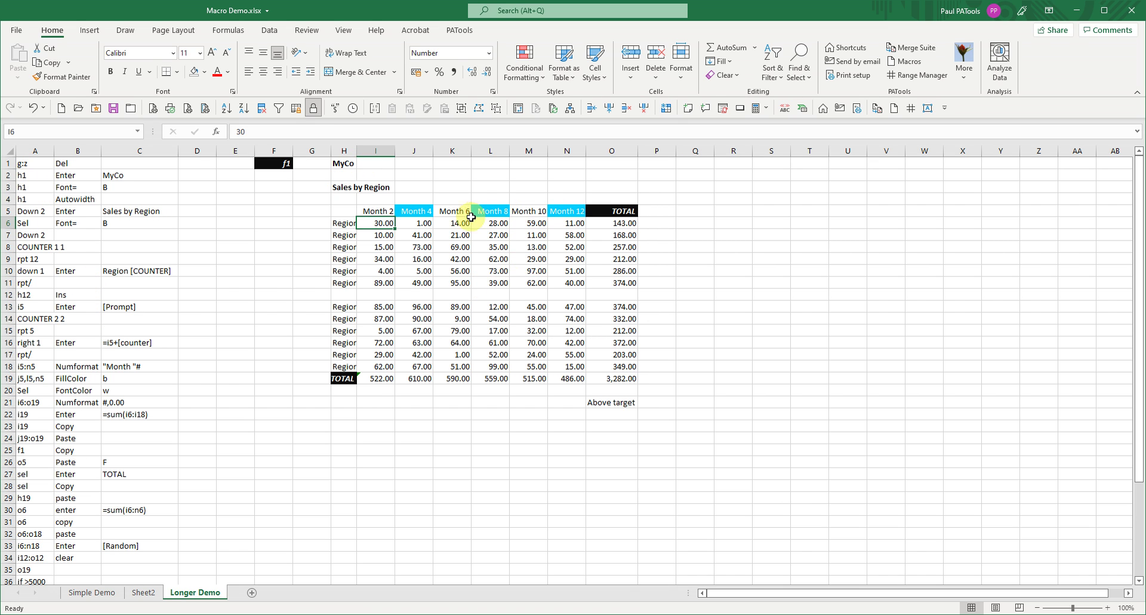
left_click(487, 212)
Set the FillColor value of the j5,l5,n5 line in C19 to r
left_click(136, 377)
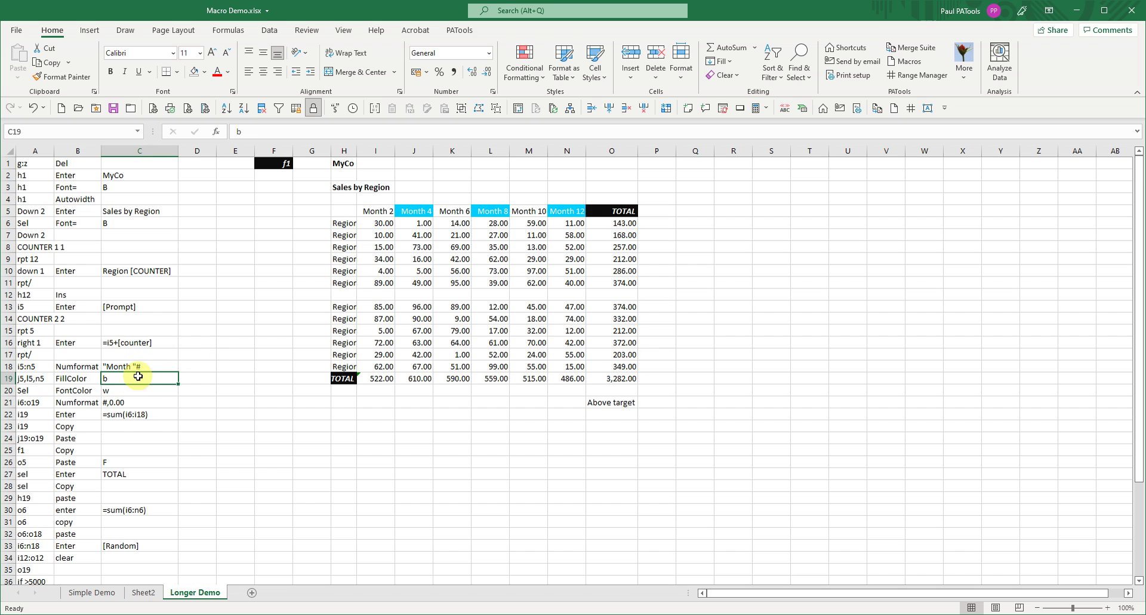
type("Region [COUNTER]")
key("ctrl+Return")
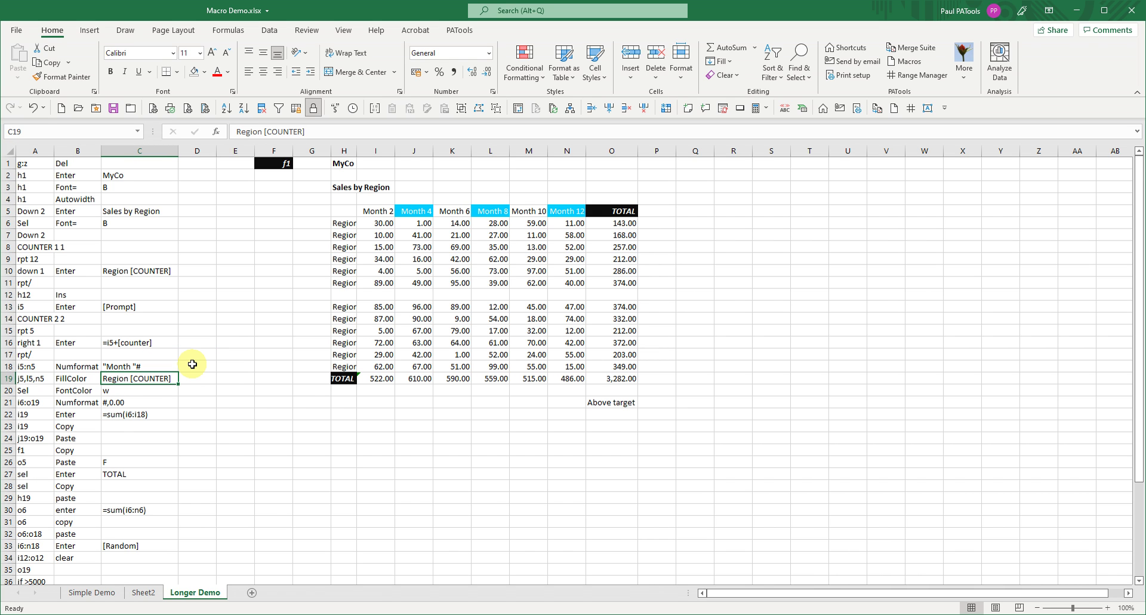
type("r")
key("ctrl+Return")
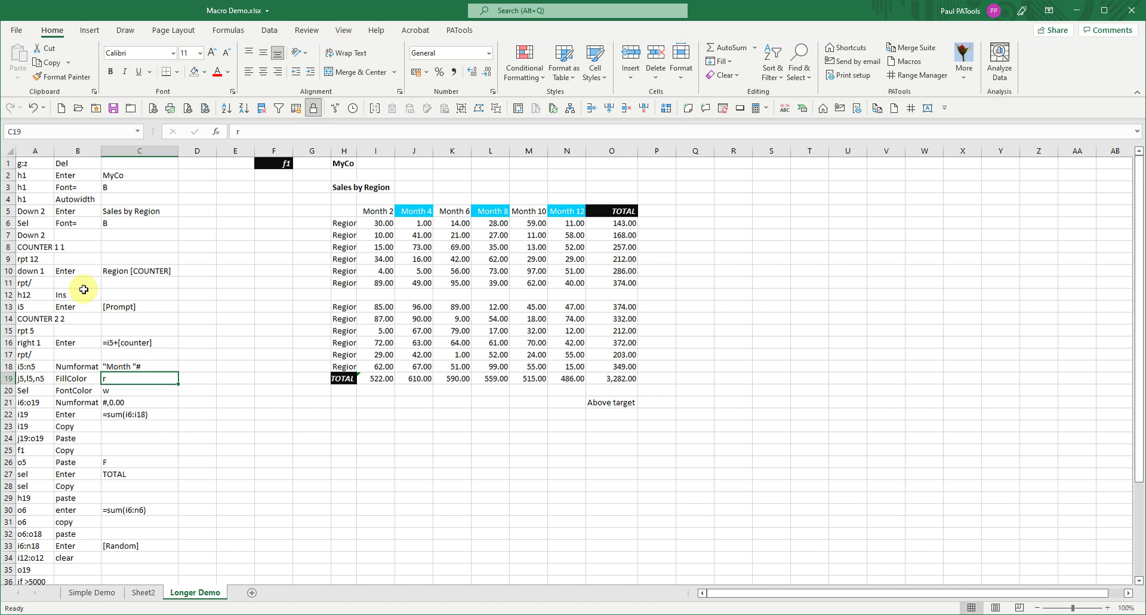
Run Macro_CreateSalesTable from the PATools macros list, answer the I5 prompt with 1, and close the macros window
left_click(29, 174)
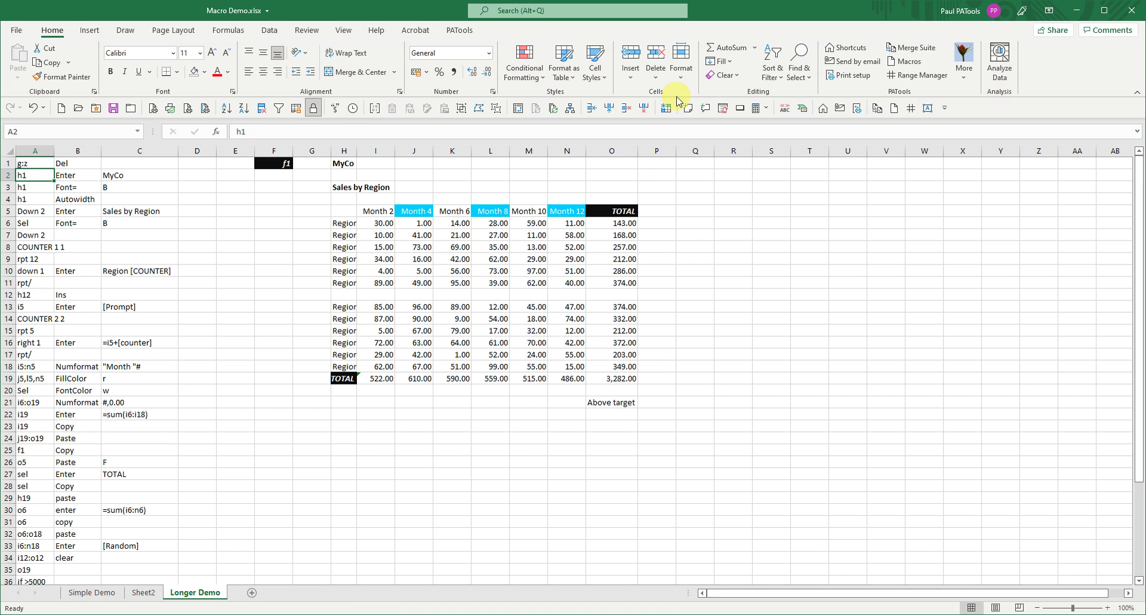
left_click(895, 49)
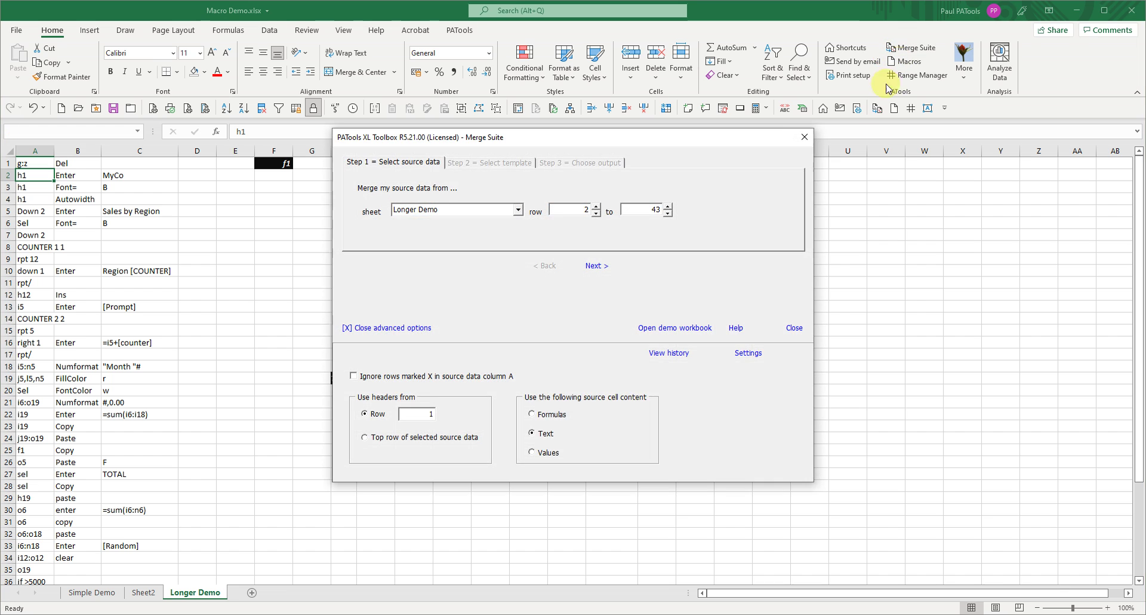
left_click(805, 137)
left_click(903, 62)
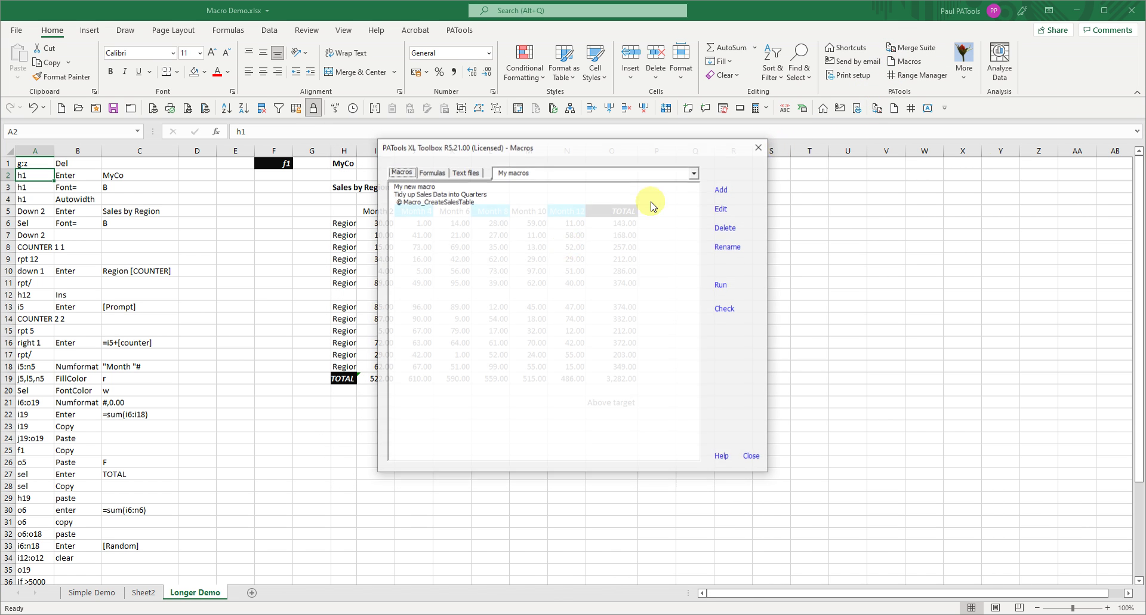
left_click(427, 203)
double_click(426, 203)
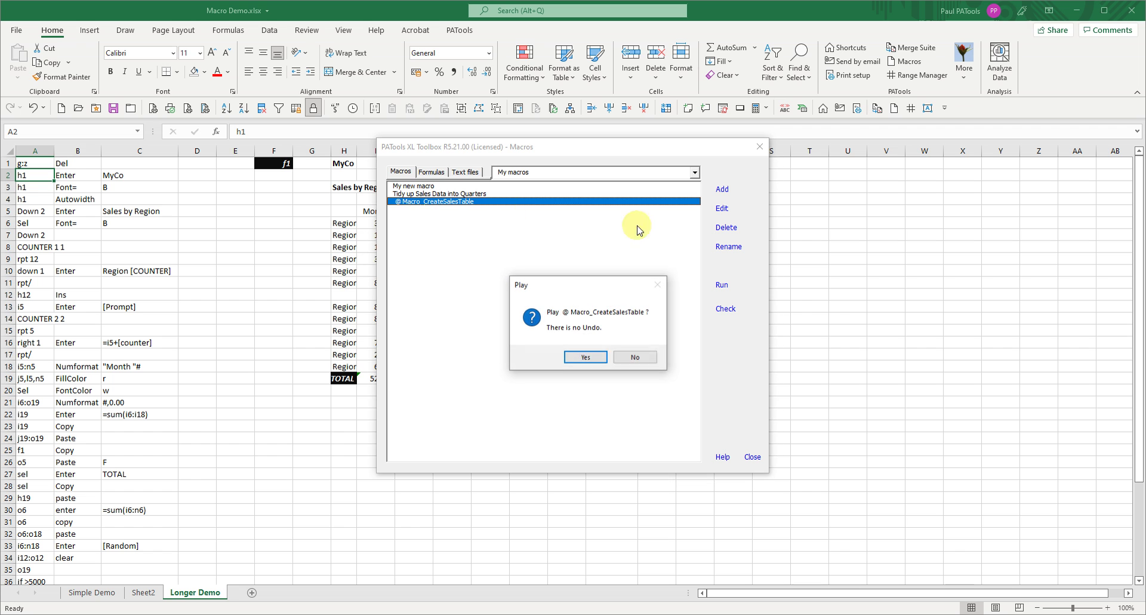
left_click(583, 358)
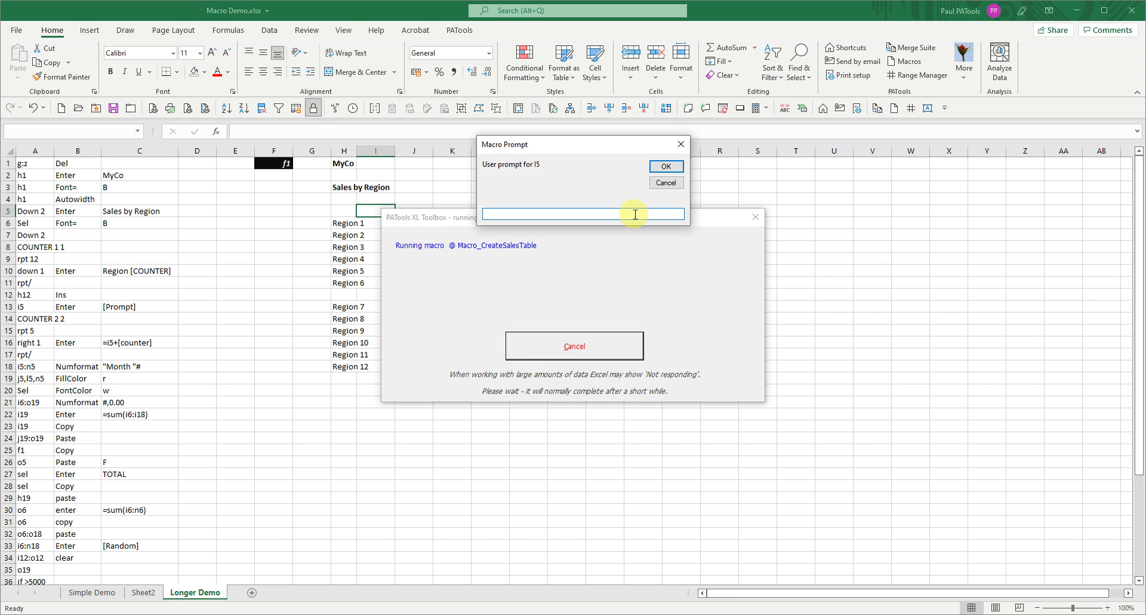
type("1")
key("Return")
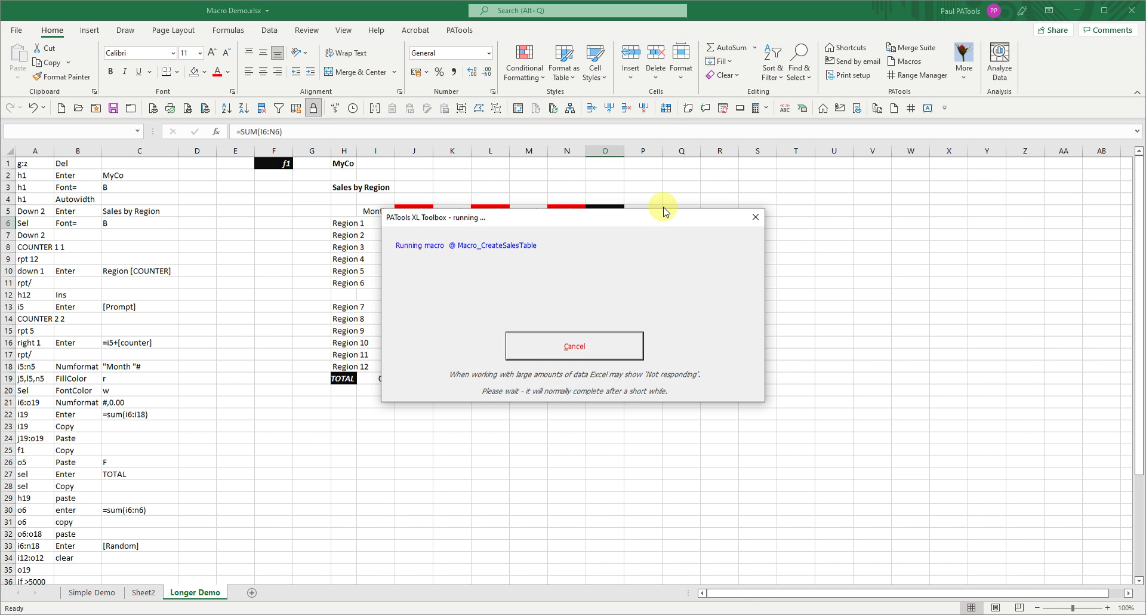
left_click(753, 459)
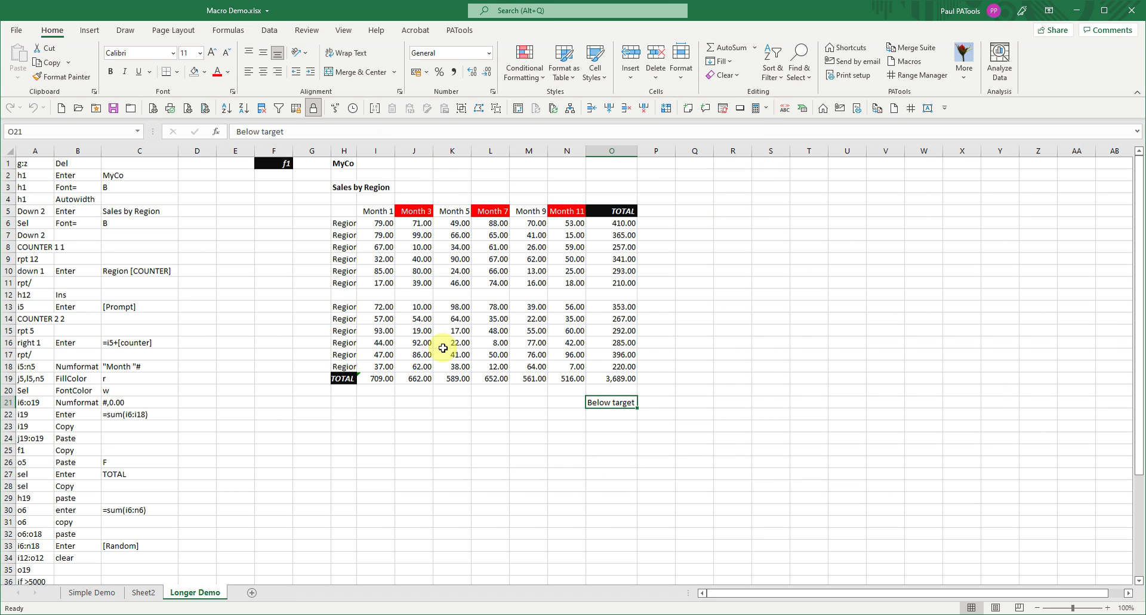
Inspect the month headers J5, L5 and N5 and the target text in O21, and compare them with the macro's conditional lines
left_click(421, 212)
left_click(493, 214)
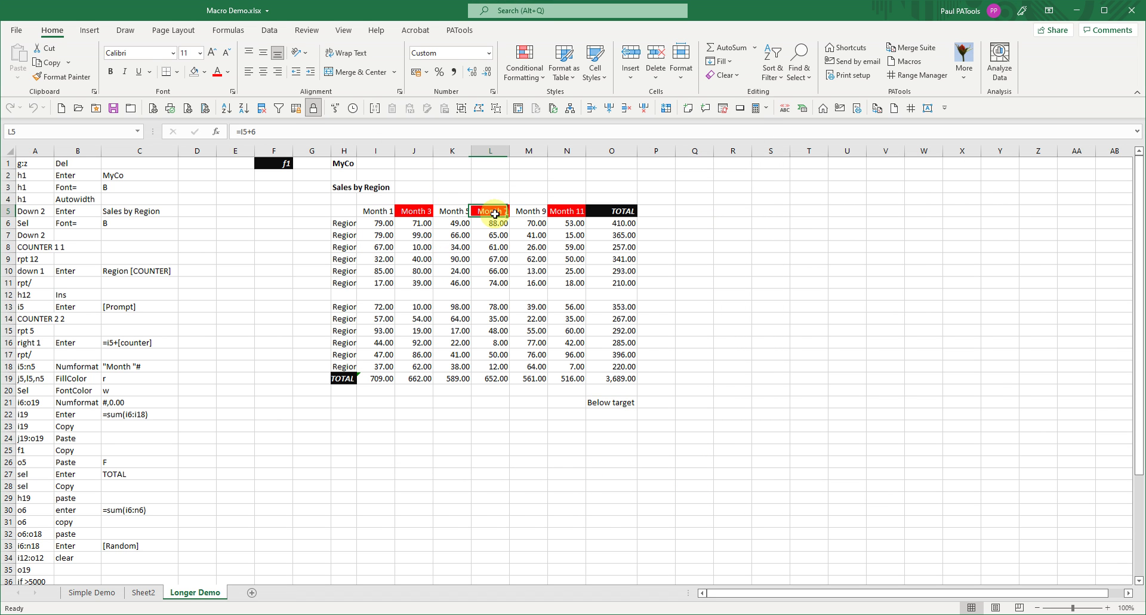
left_click(561, 211)
left_click(590, 402)
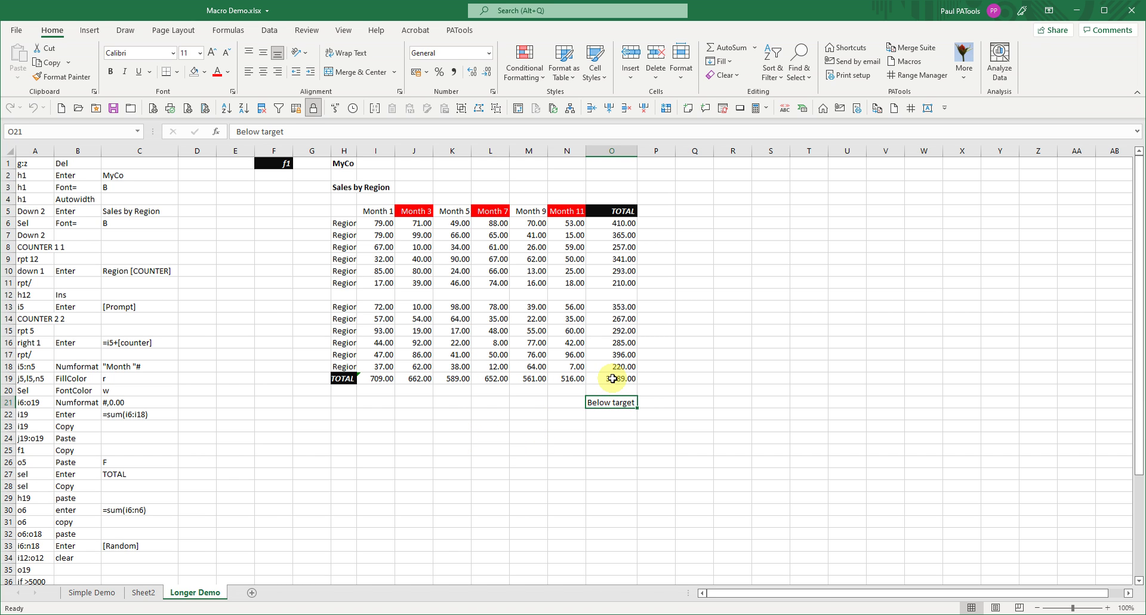
scroll(161, 508, "down", 3)
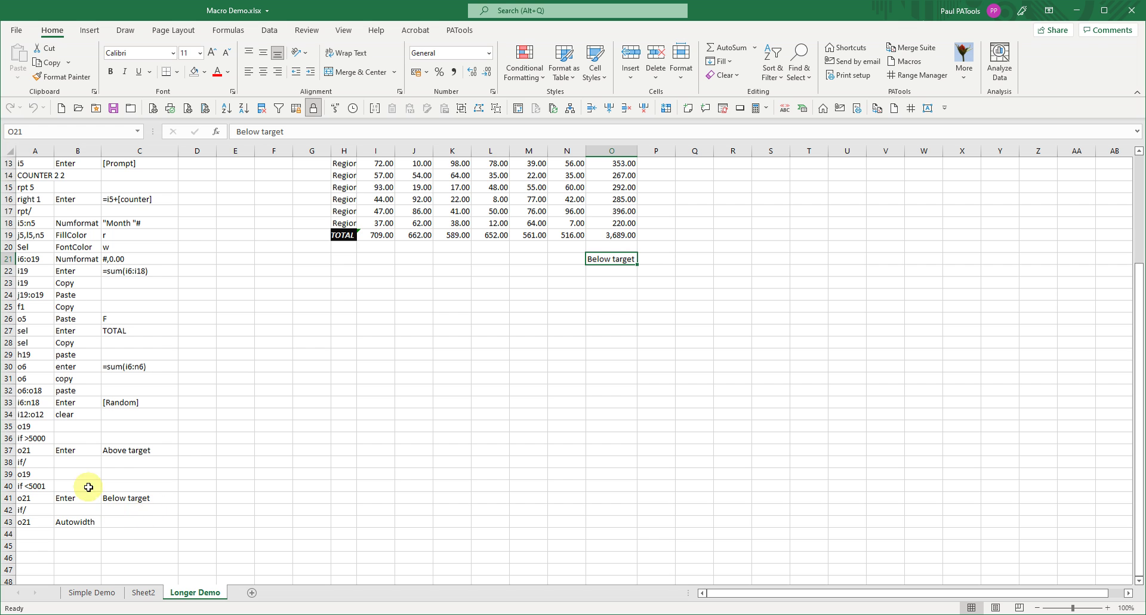
scroll(94, 466, "up", 3)
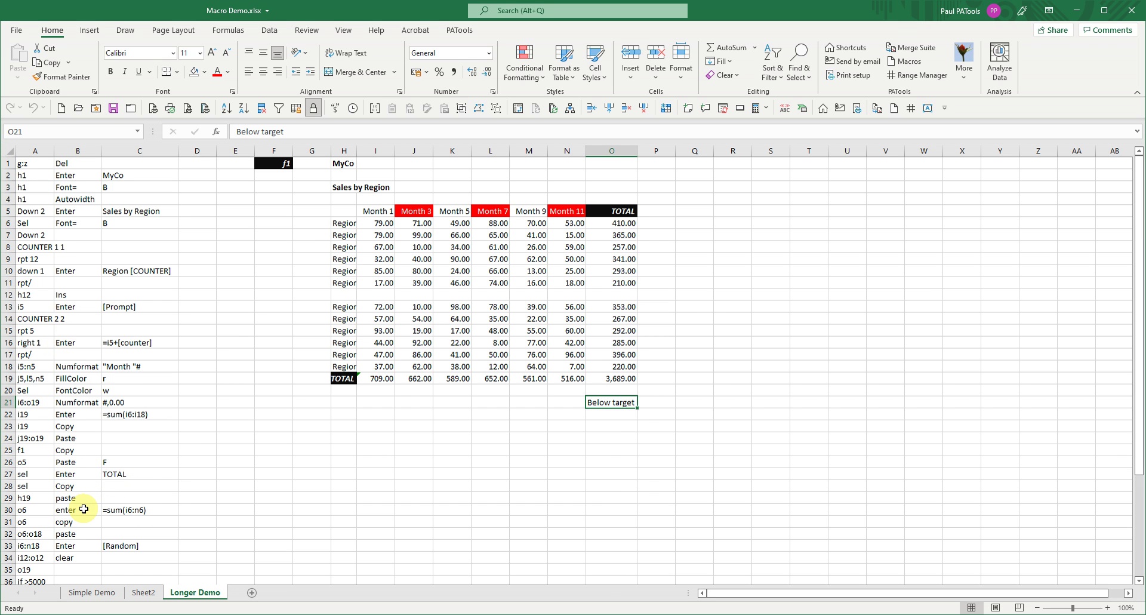
scroll(84, 509, "down", 3)
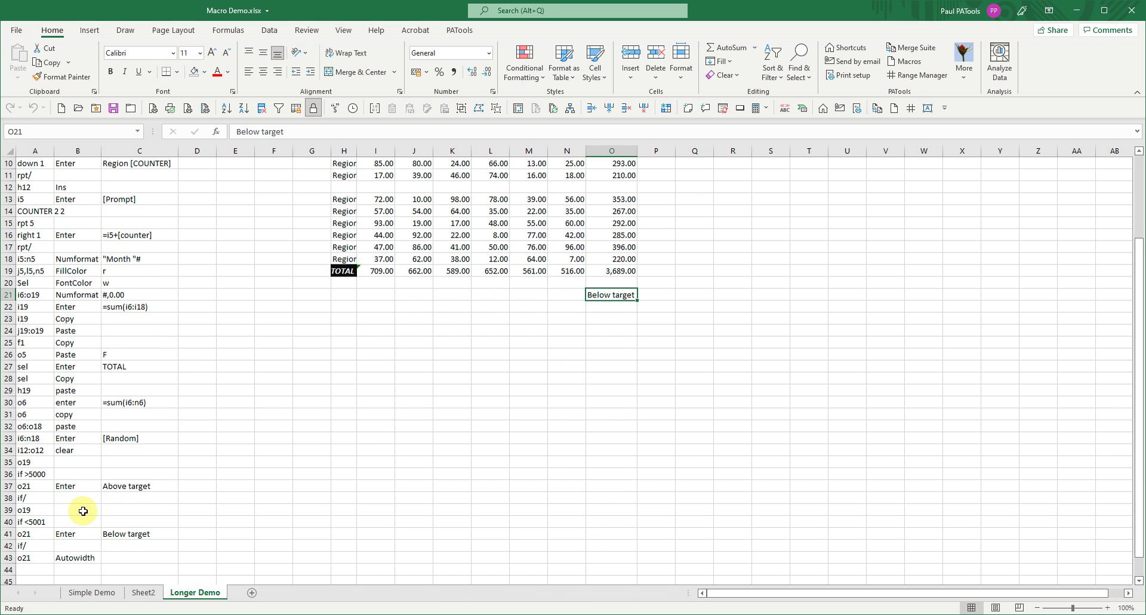
Check the macro name assigned to A1 and its entry in the PATools macros list, then close the list
scroll(83, 511, "up", 3)
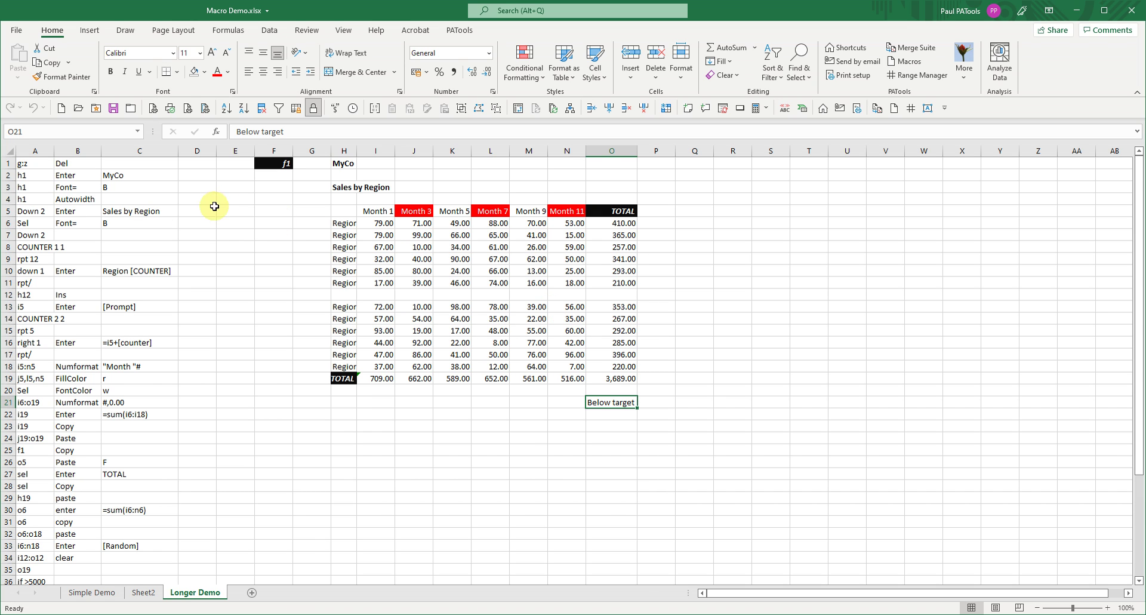
left_click(43, 162)
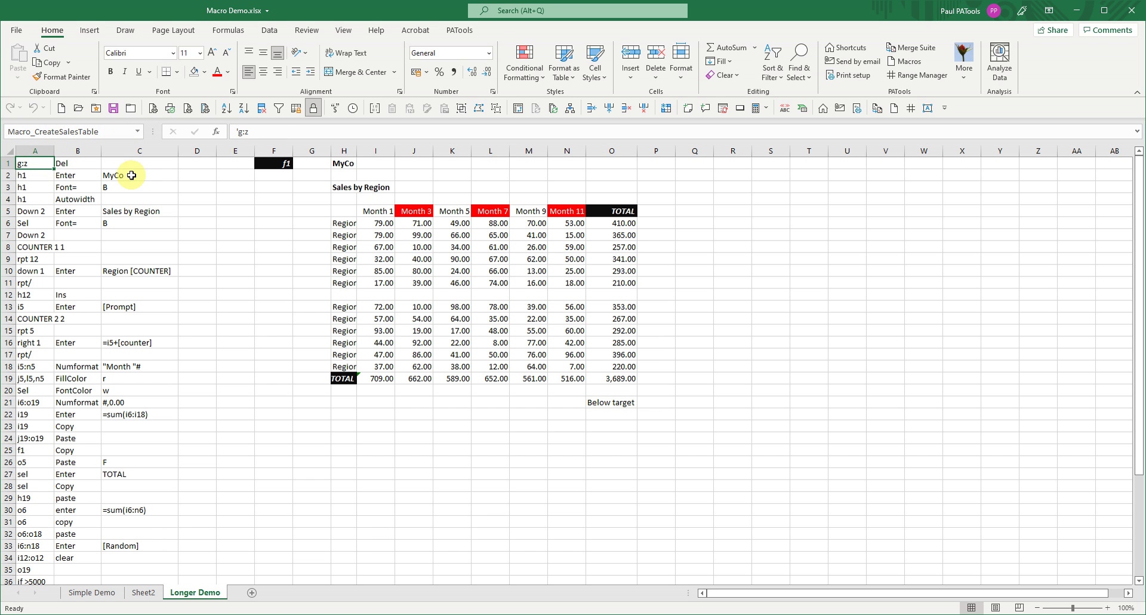
left_click(909, 62)
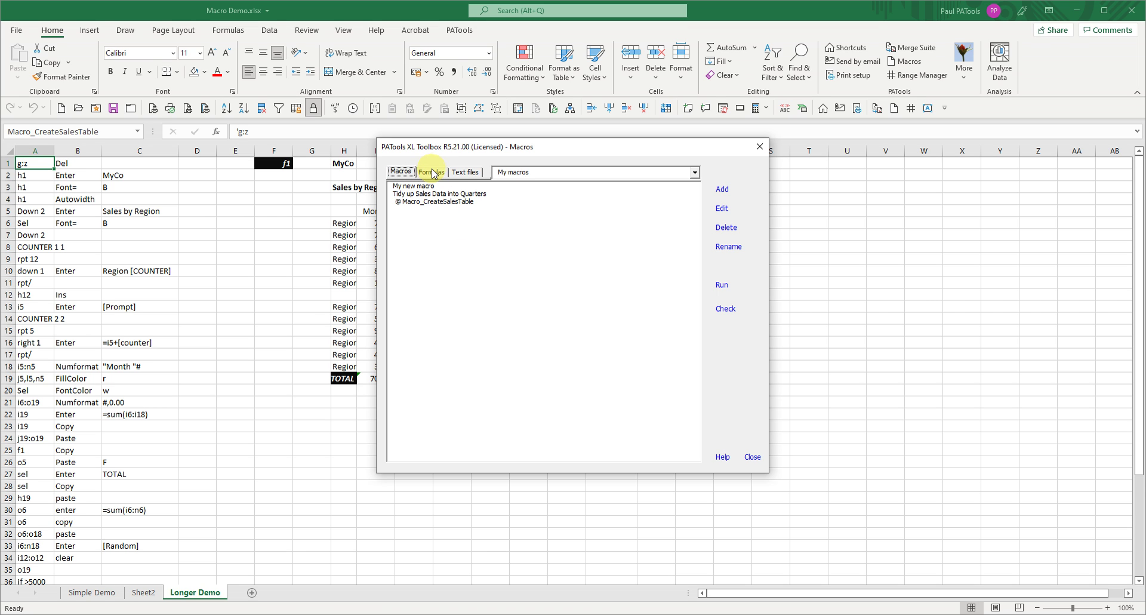
left_click(759, 146)
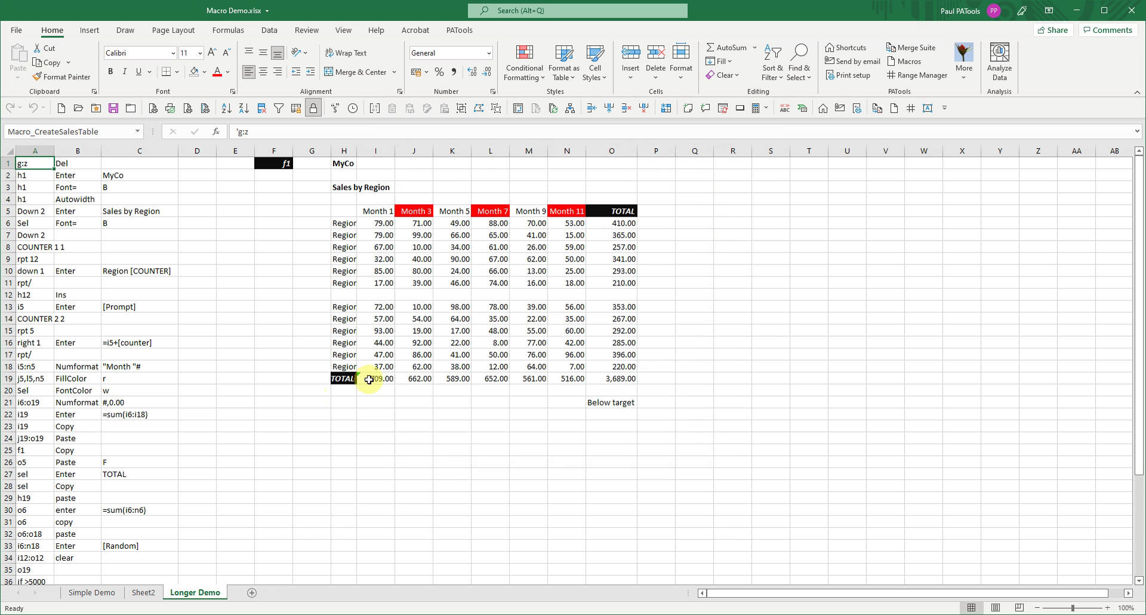
Open the MA Formulas Demo.xlsx workbook from the PATools shortcuts and show its Report (2) sheet
left_click(845, 47)
double_click(410, 163)
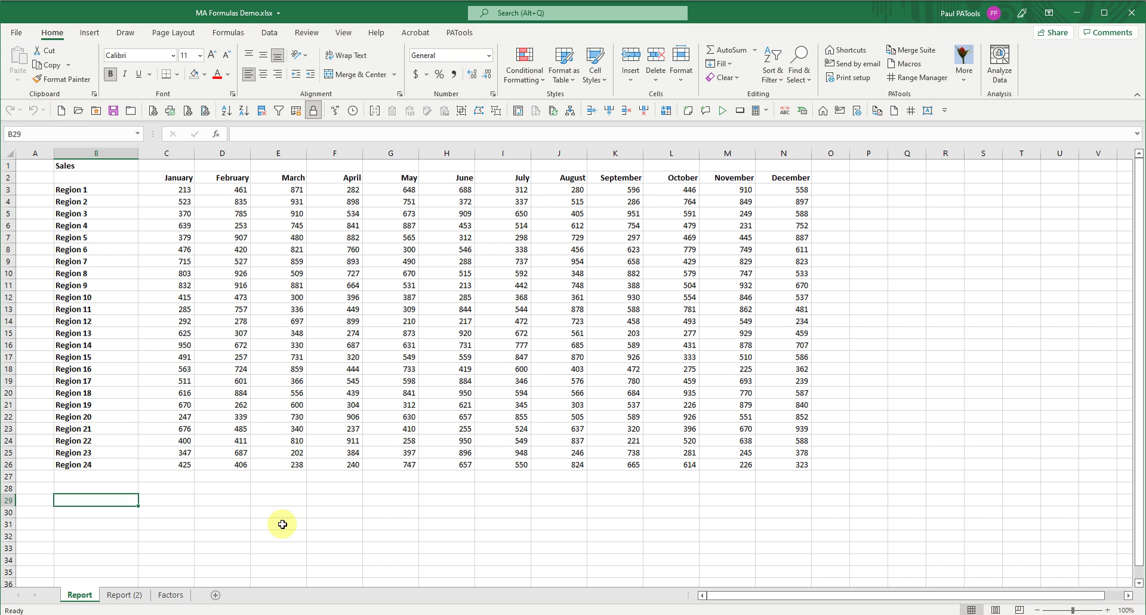
left_click(128, 597)
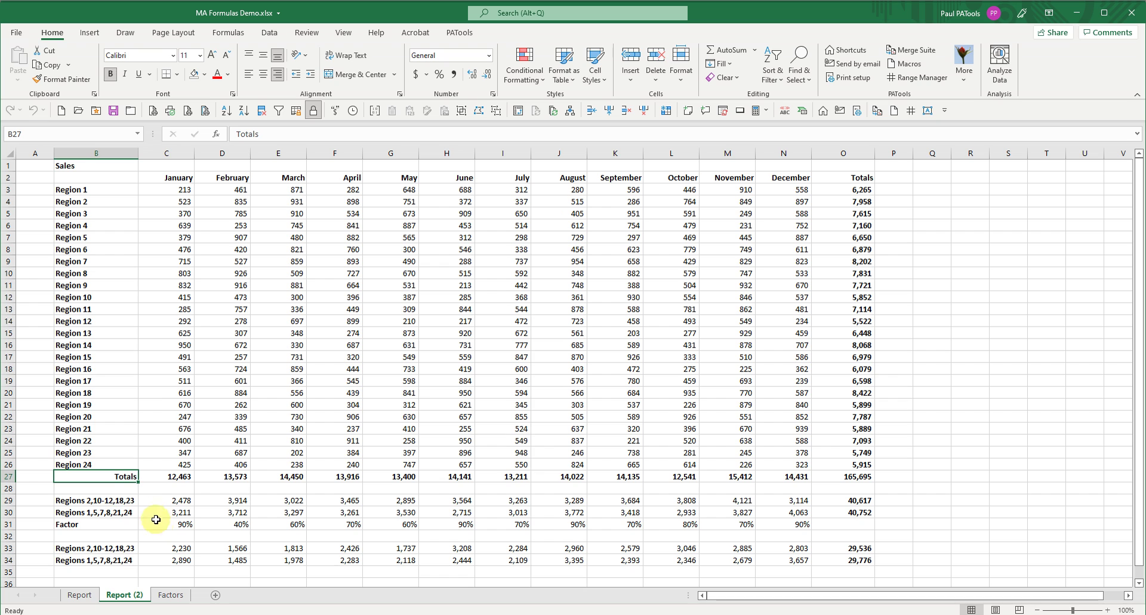
Inspect the January region-group formulas in C29 and C30 and the cells they add up, leaving both unchanged
double_click(167, 503)
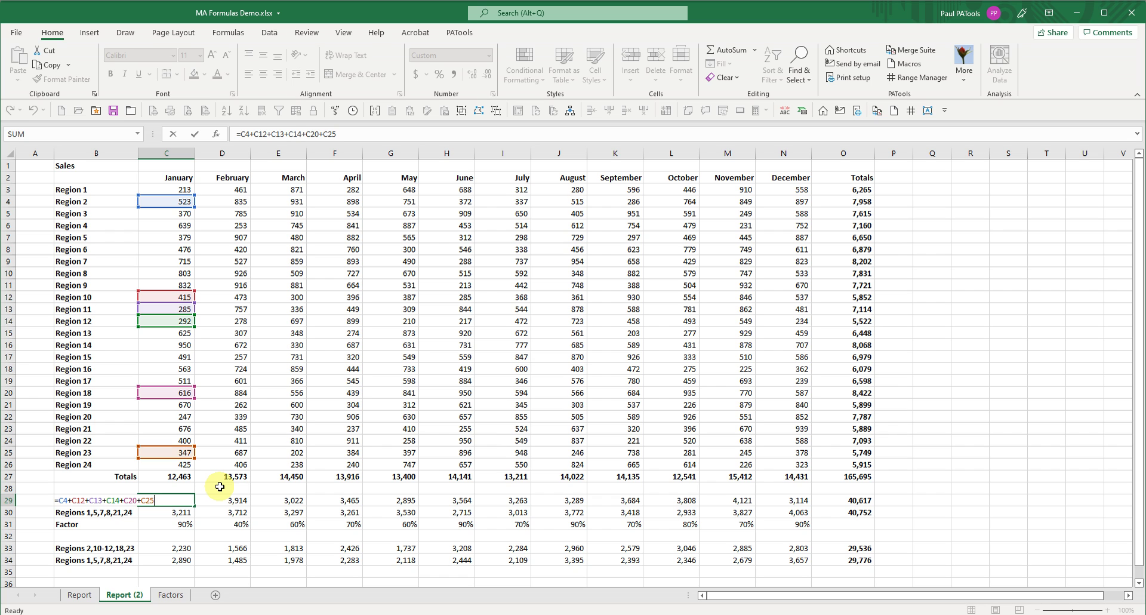
left_click(184, 512)
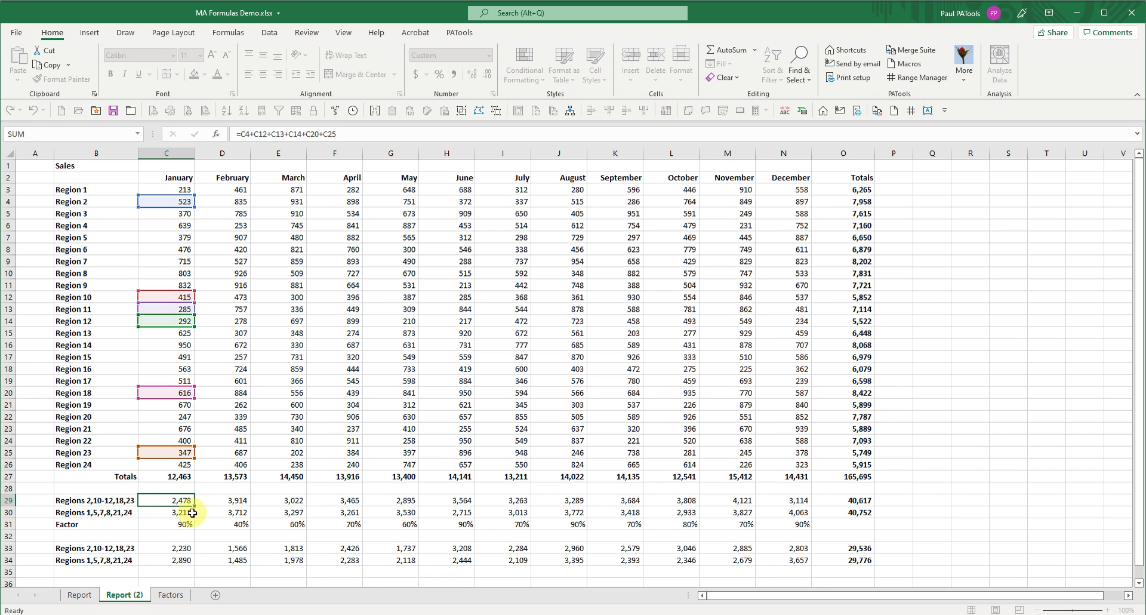
key("F2")
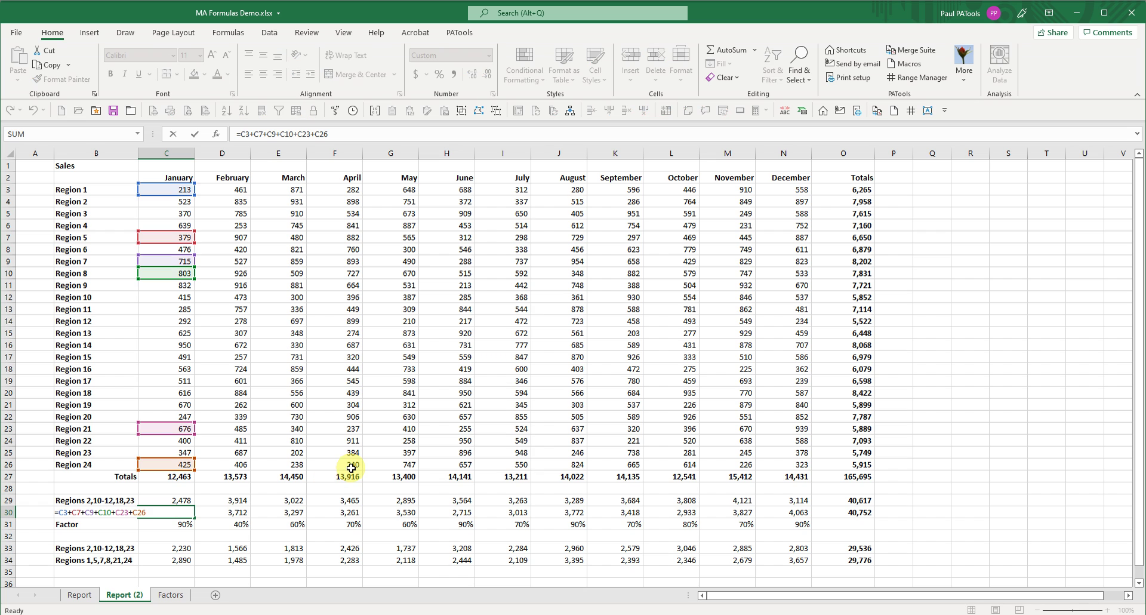
key("Escape")
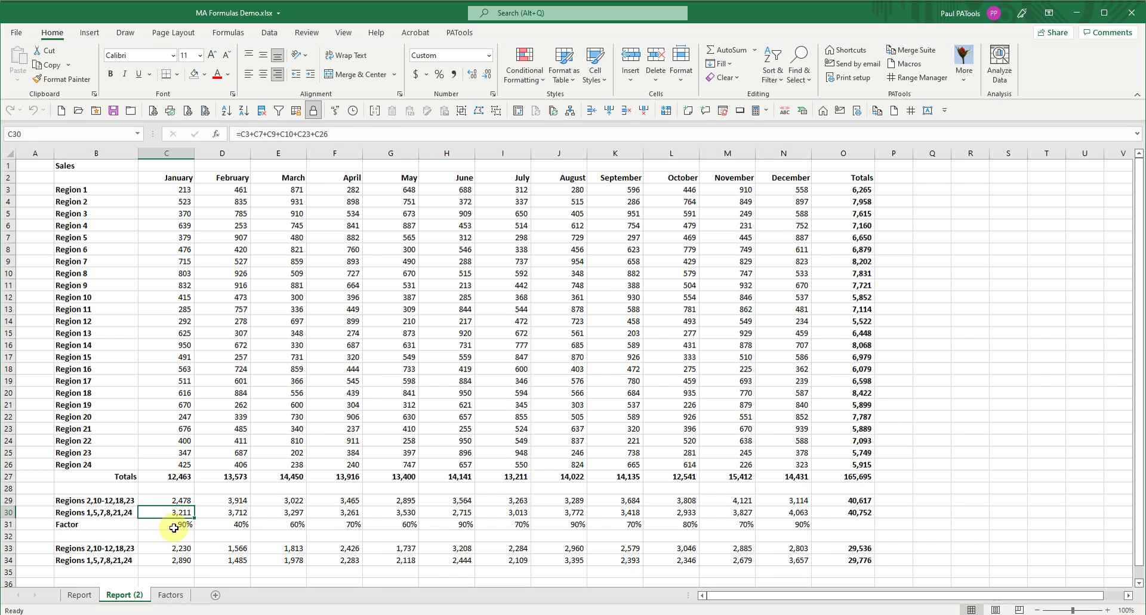
Examine the Factor lookup formula in C31 and the monthly values on the Factors sheet that it uses
left_click(174, 527)
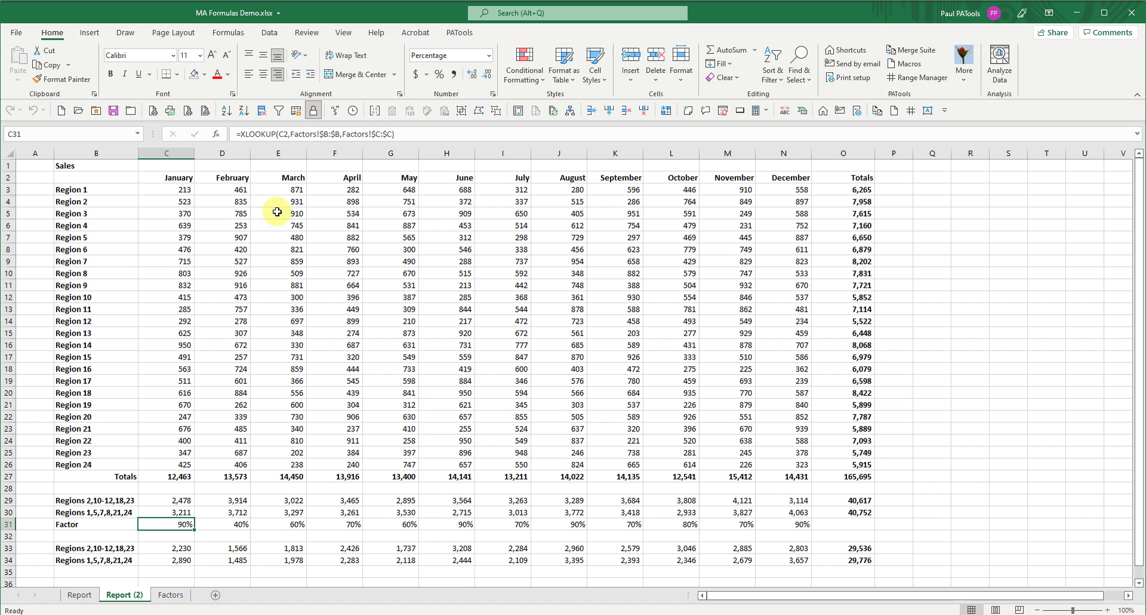
left_click(170, 595)
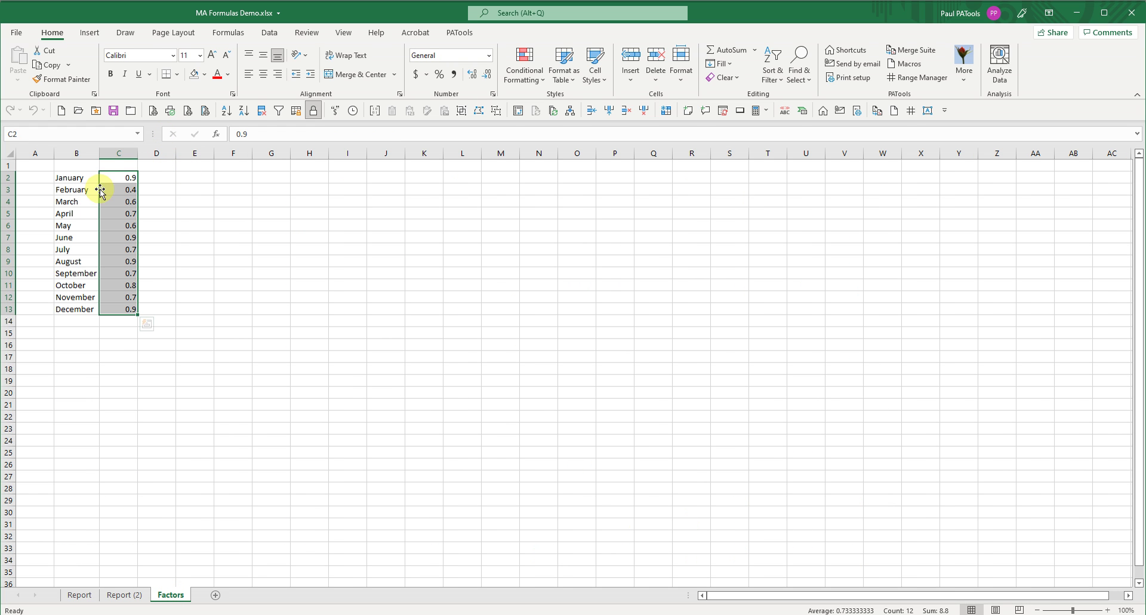
left_click(117, 178)
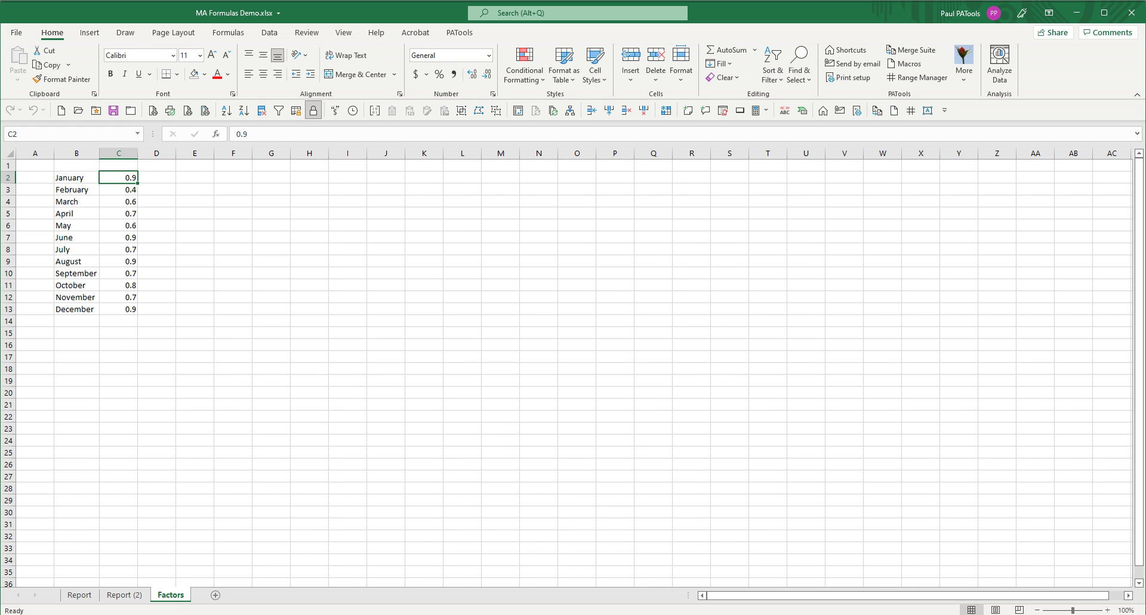
left_click(120, 597)
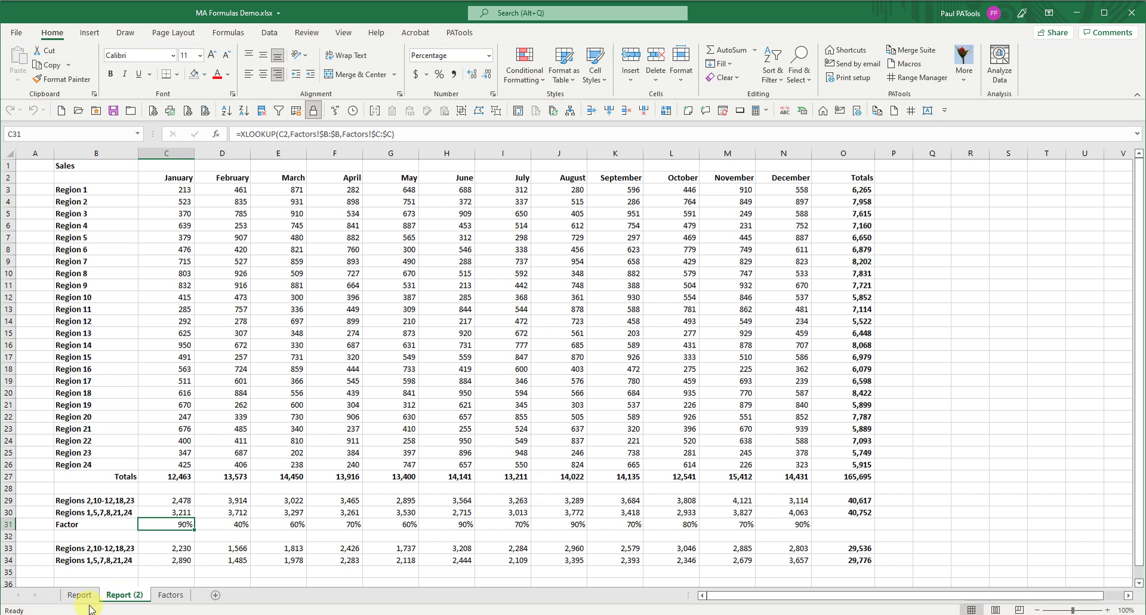
Inspect the factored January formulas in C33 and C34 and the row totals in O33:O34
left_click(173, 547)
key("F2")
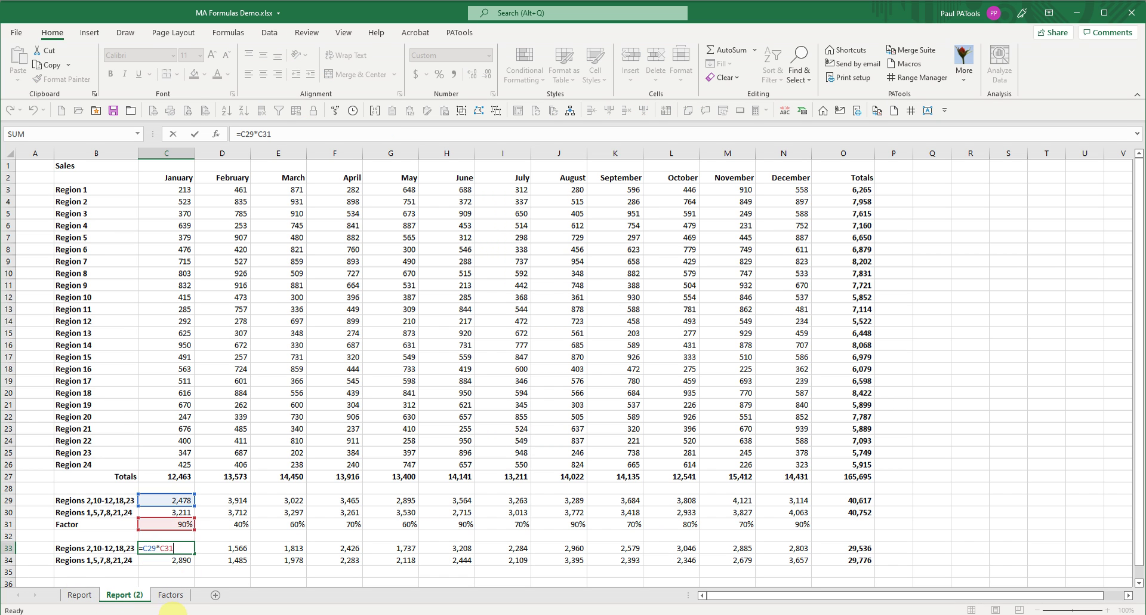
left_click(170, 560)
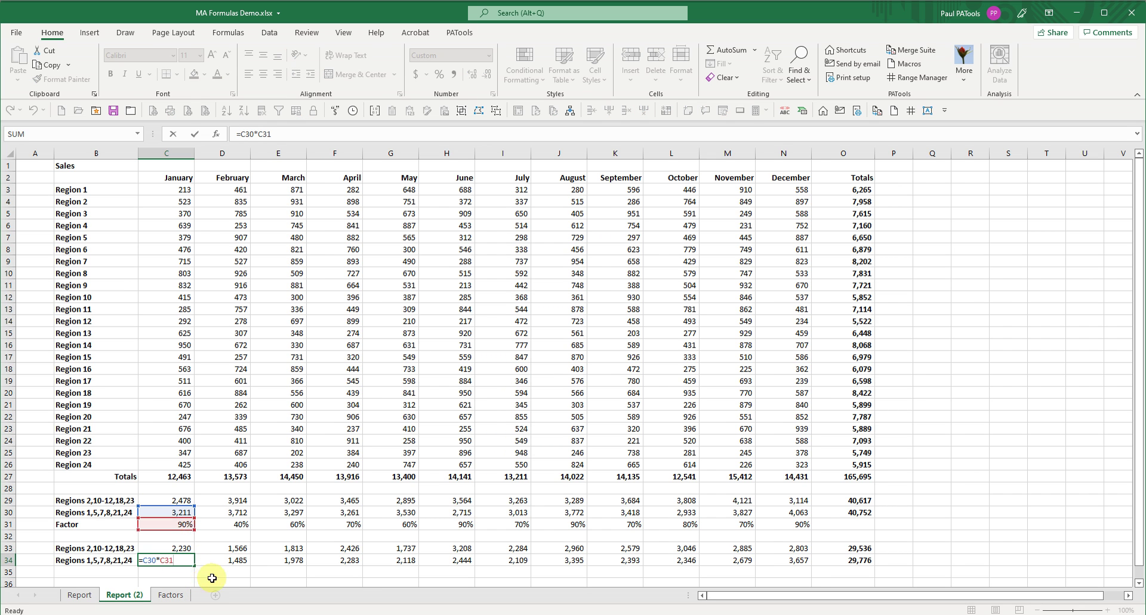
left_click_drag(857, 546, 857, 560)
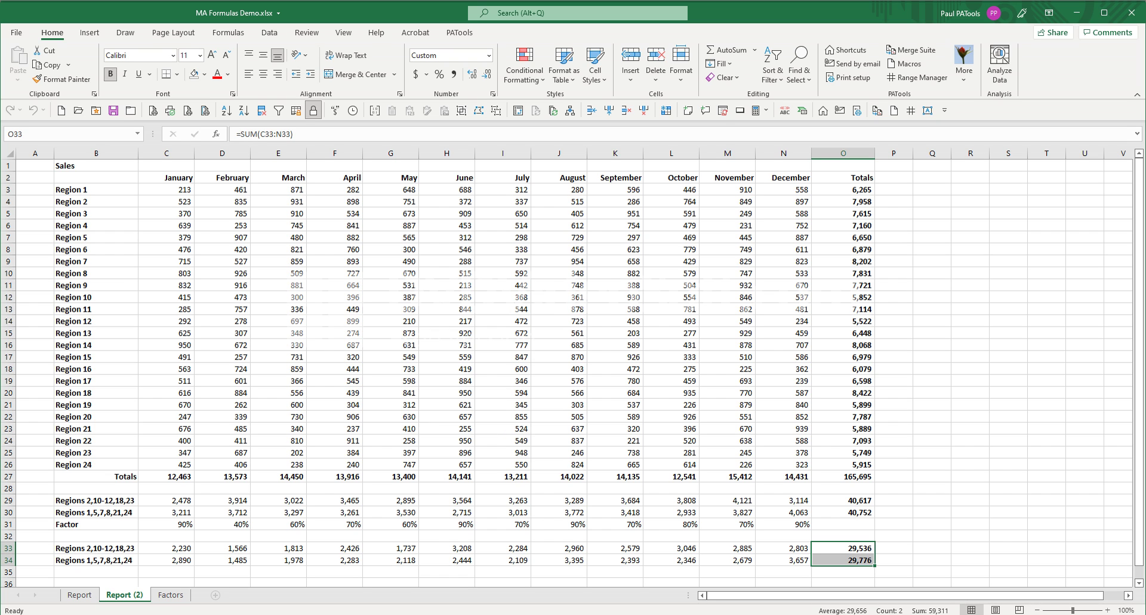
Duplicate the Report (2) sheet in front of Factors and clear the month headers, region names and sales data in B2:N26 of the copy
left_click(121, 479)
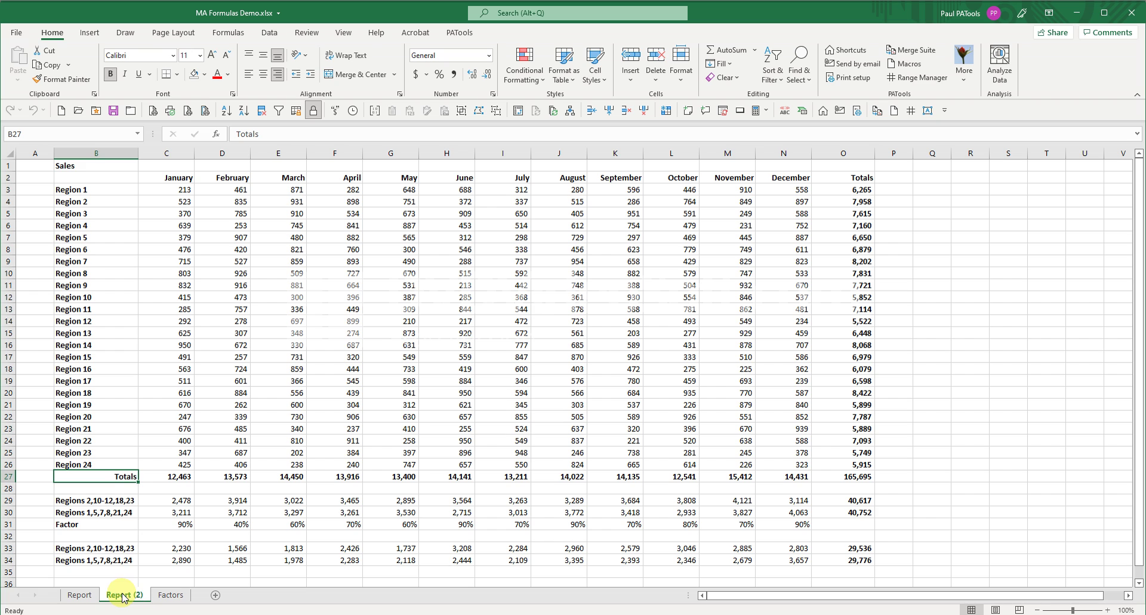
left_click_drag(120, 597, 168, 603)
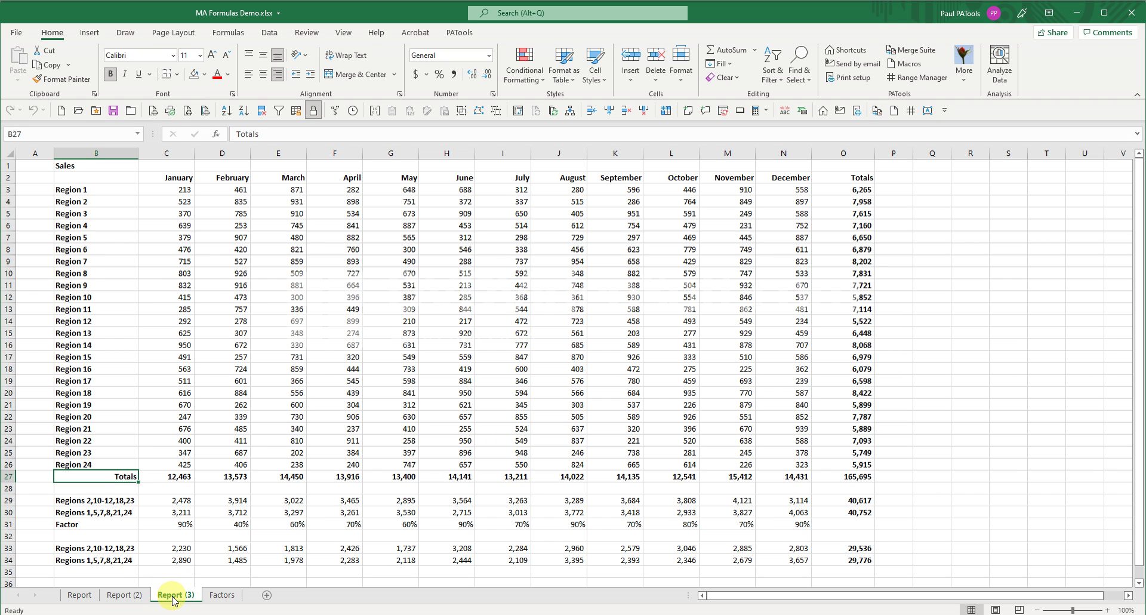
left_click(91, 188)
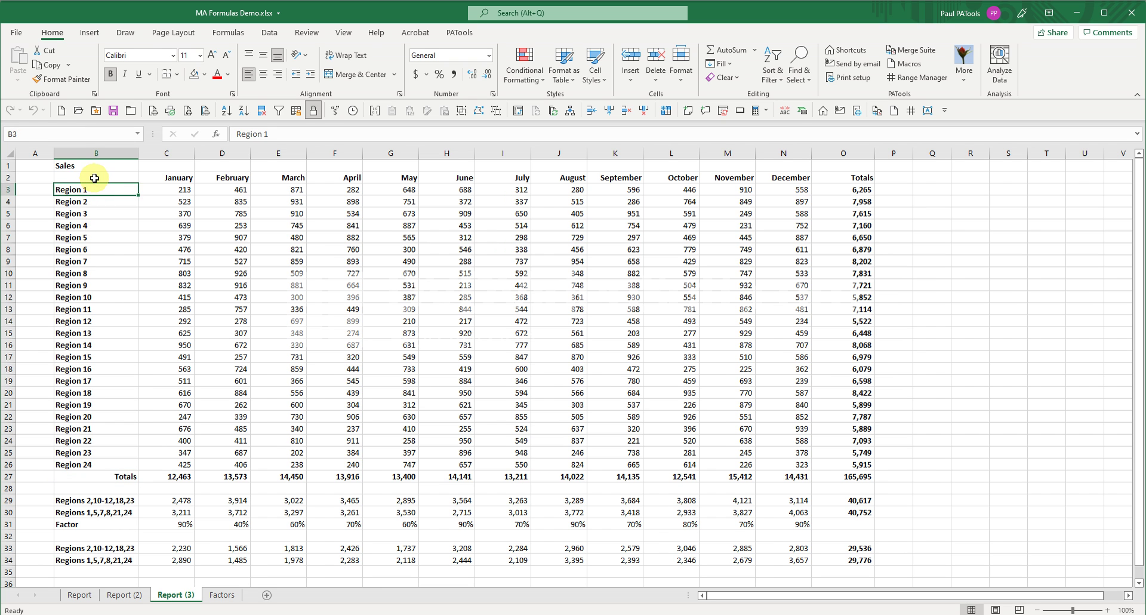
left_click_drag(95, 177, 784, 462)
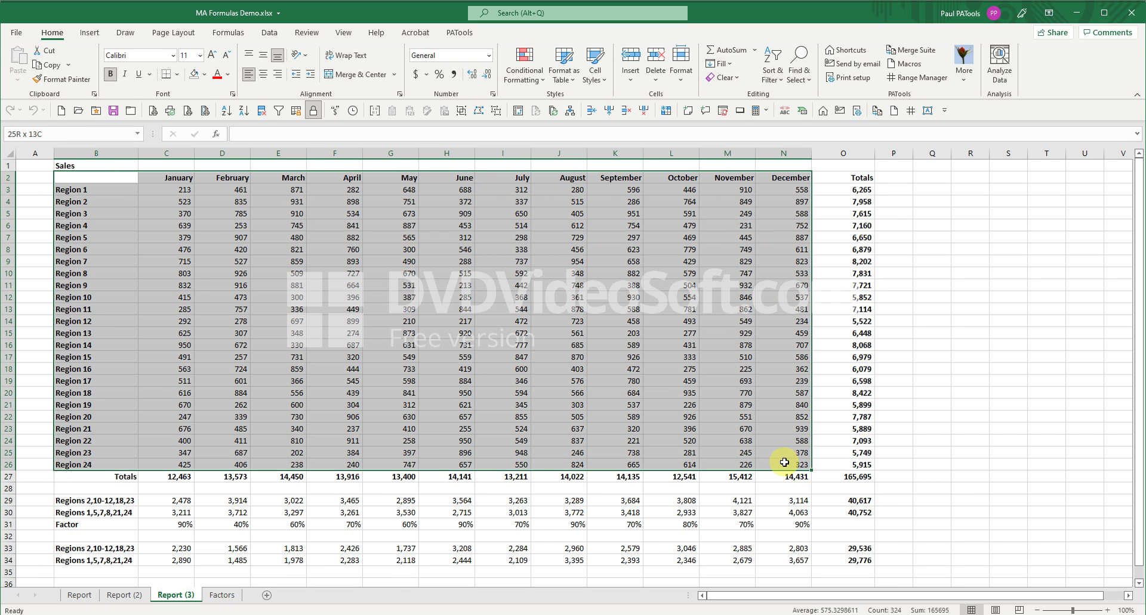
key("Delete")
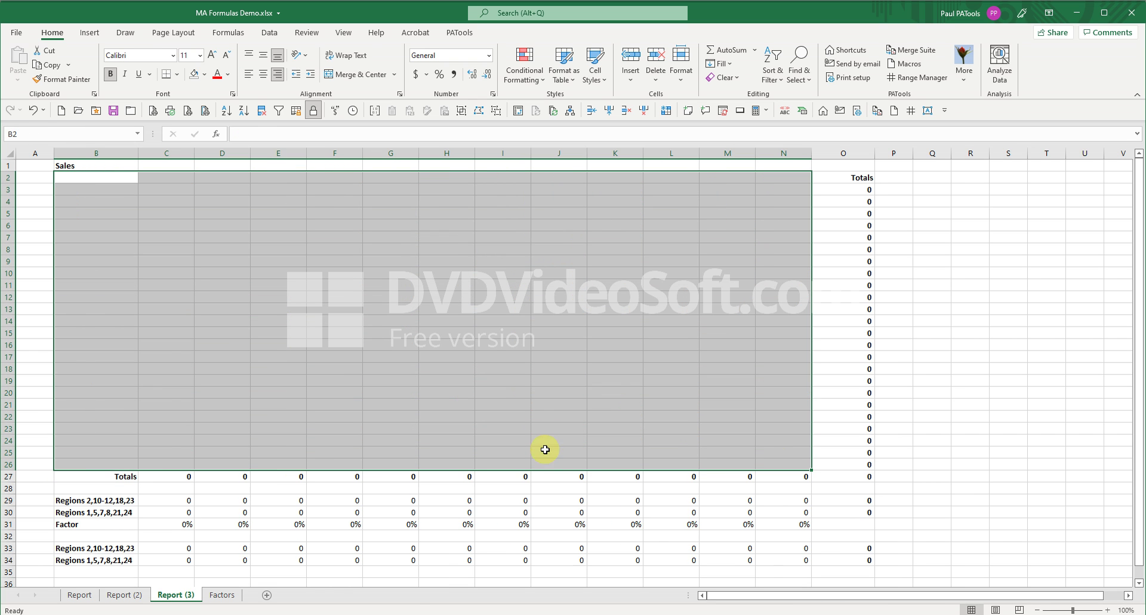
left_click(171, 500)
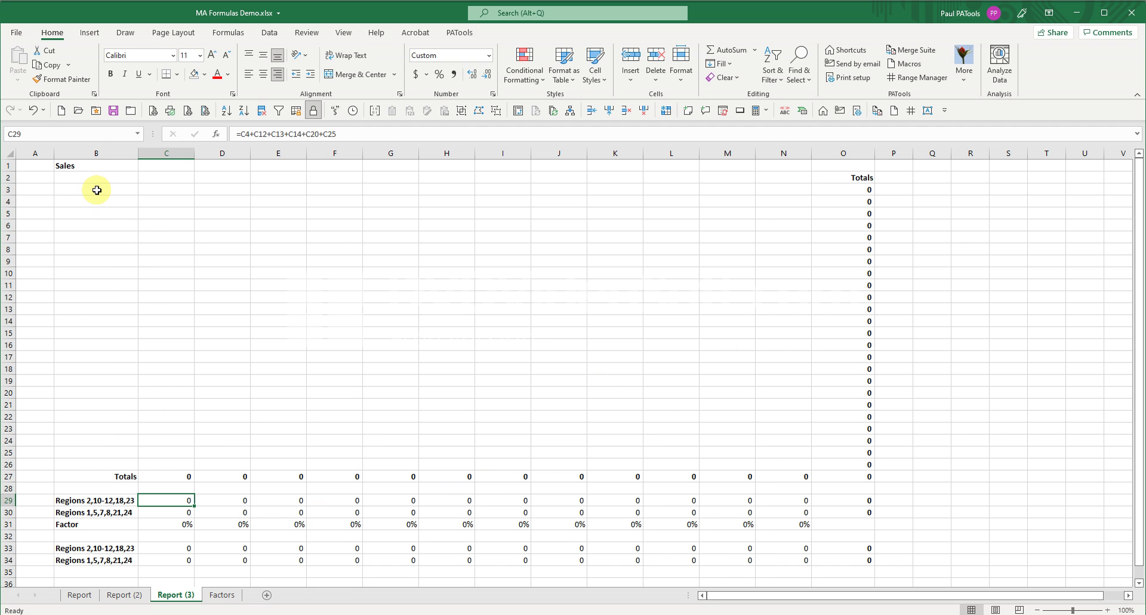
Store the contents of B2:O34 as a new PATools formula set named Add my analysis, review its listing and save it
left_click_drag(97, 184, 852, 560)
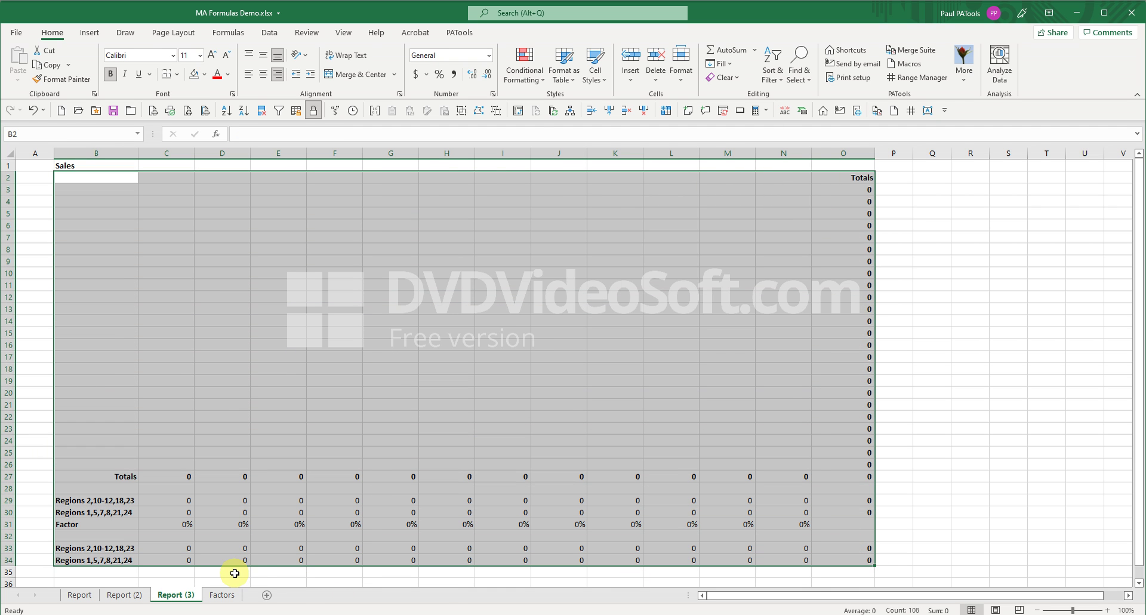
left_click(908, 65)
left_click(433, 174)
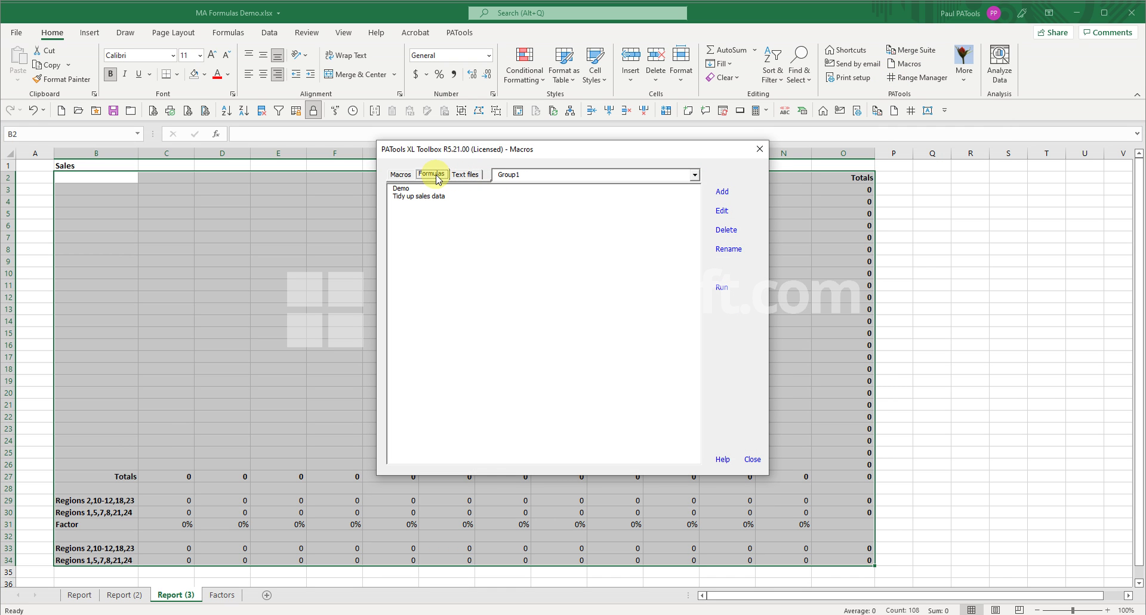
left_click(722, 192)
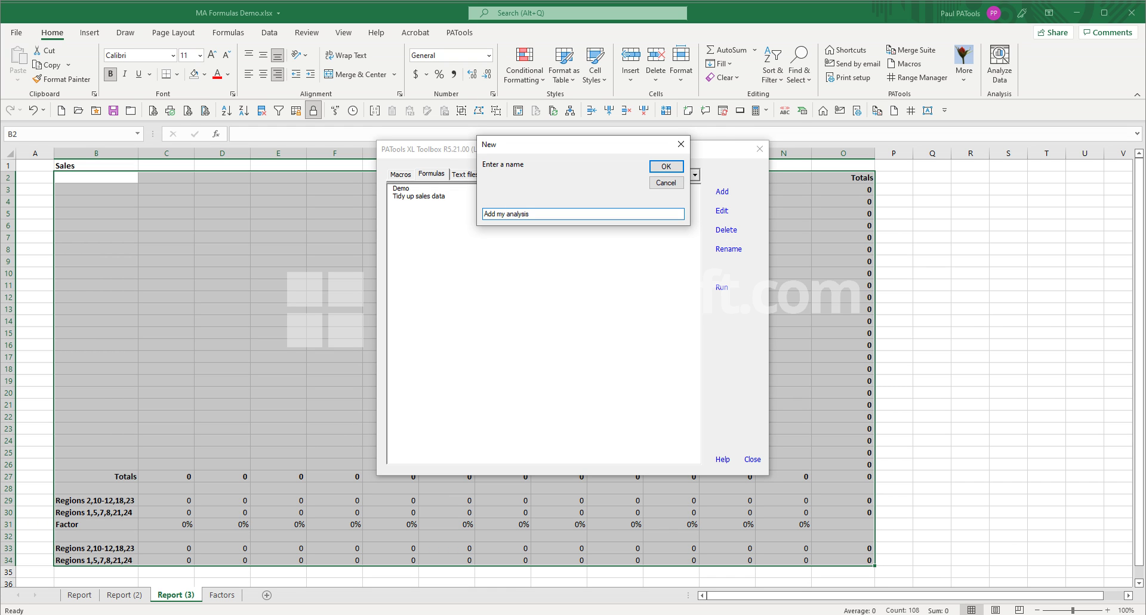
left_click(666, 167)
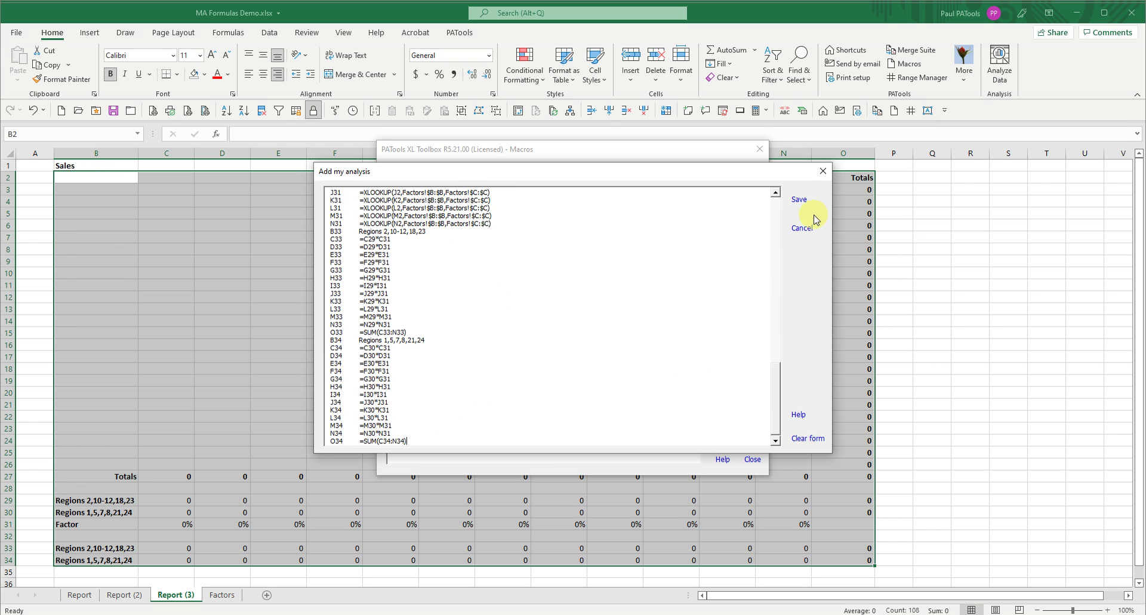
key("ctrl+Home")
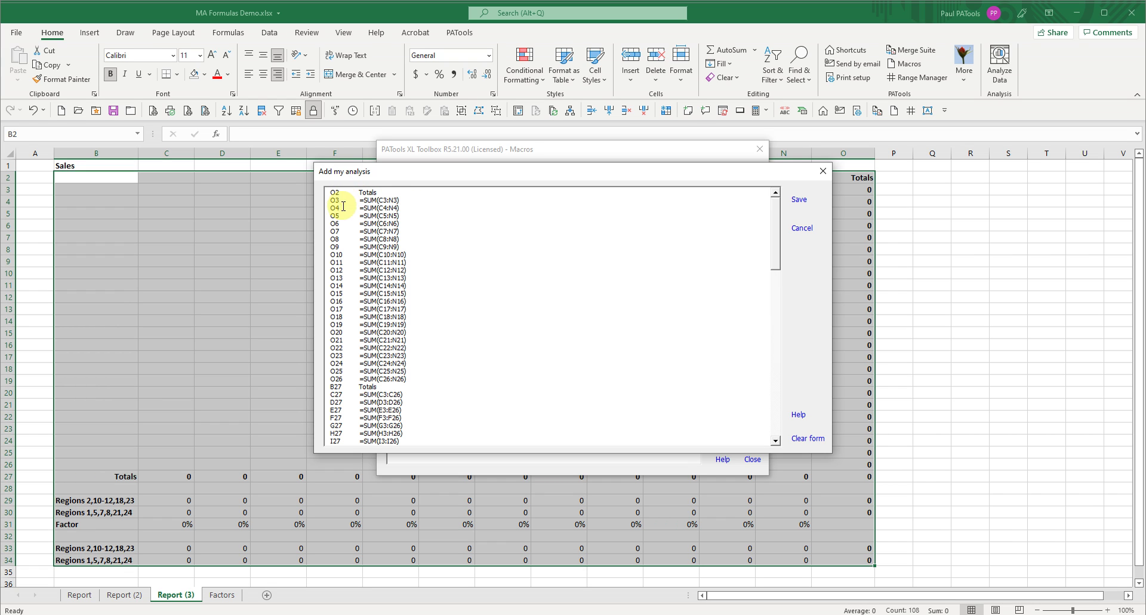
left_click(799, 205)
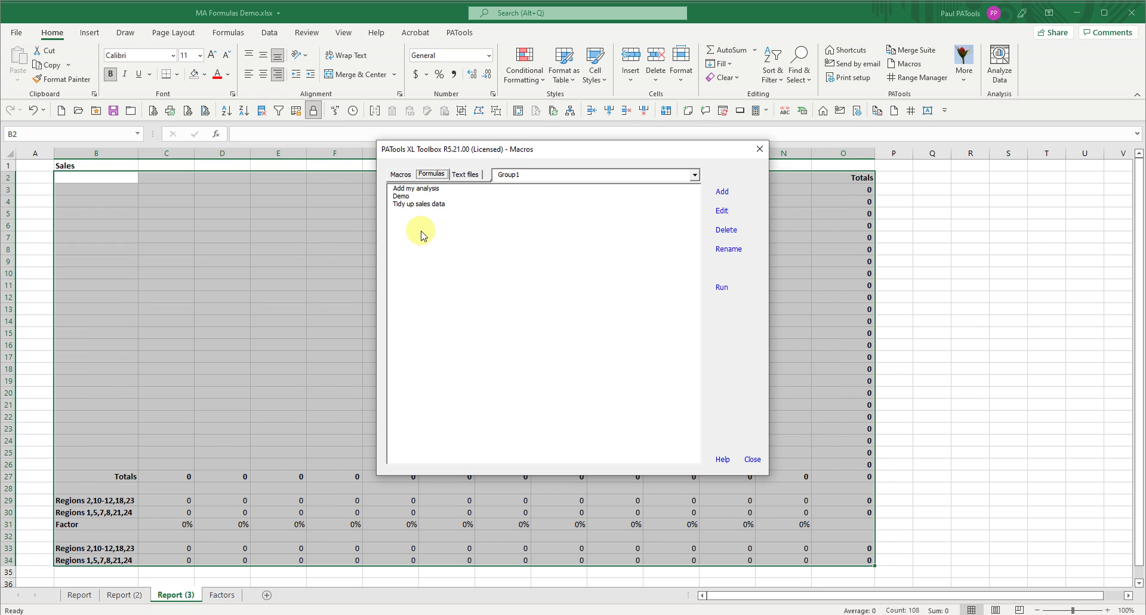
left_click(759, 149)
Play the Add my analysis formula set on the Report sheet and check the formulas placed in C29 and C27
left_click(92, 601)
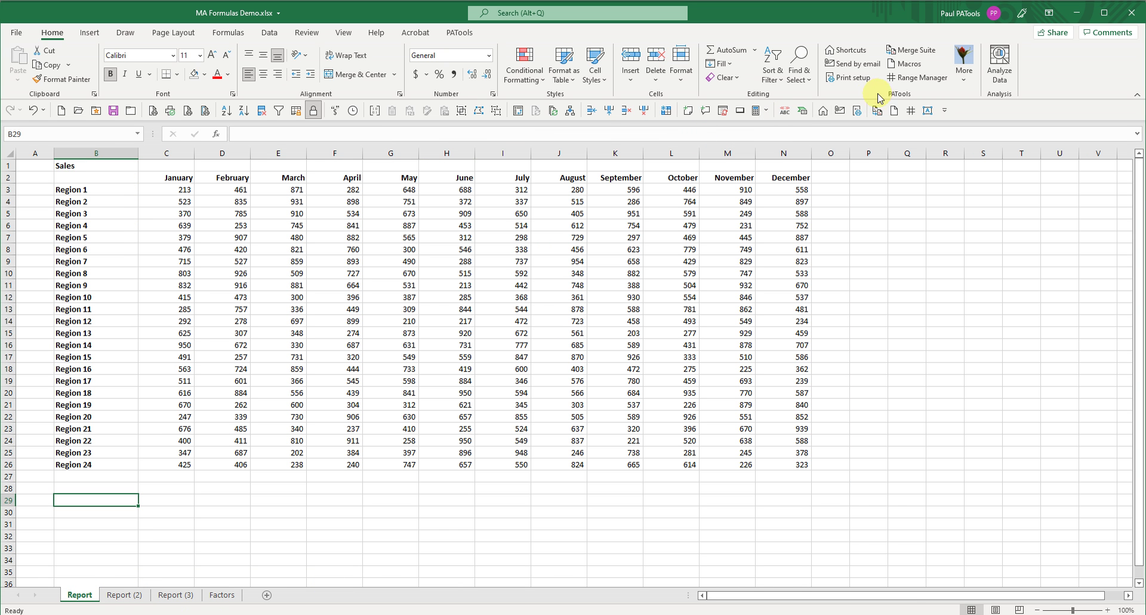
left_click(904, 65)
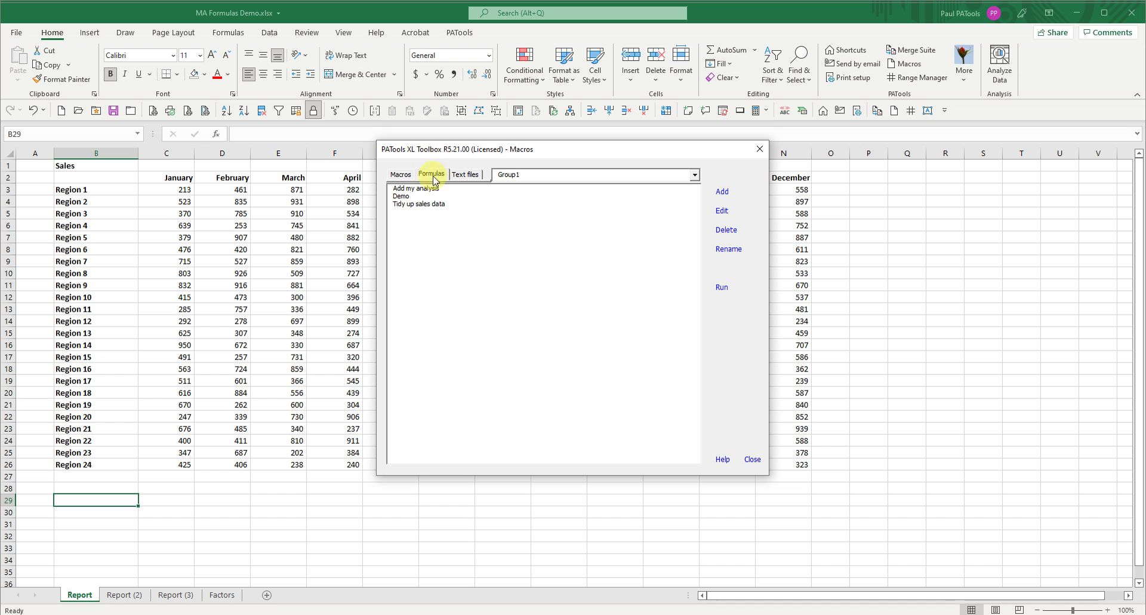
left_click(417, 189)
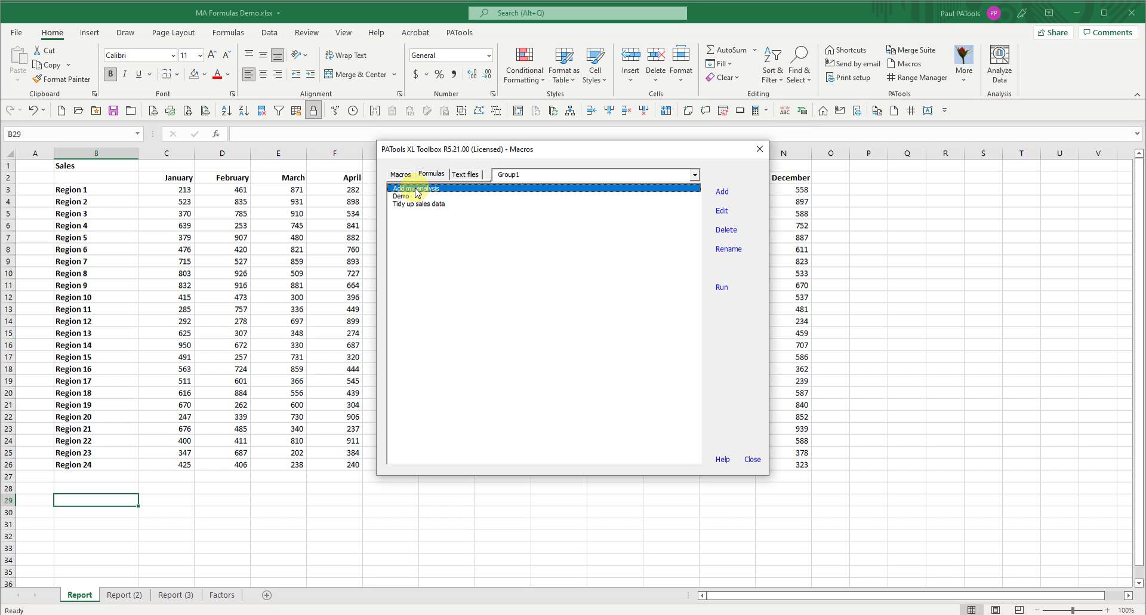
double_click(485, 190)
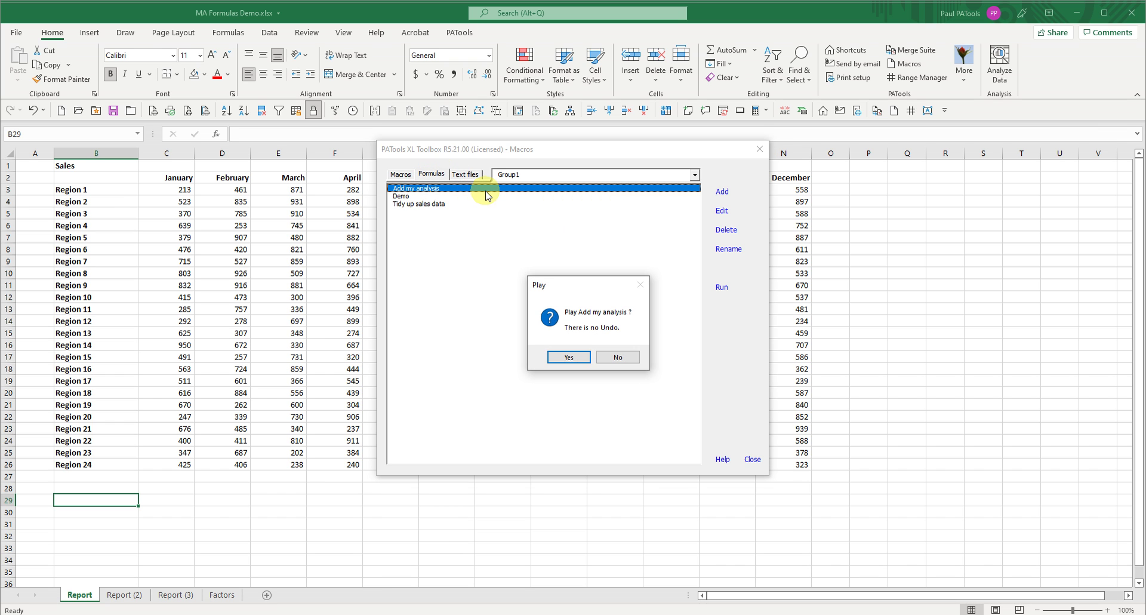
left_click(568, 356)
left_click(753, 460)
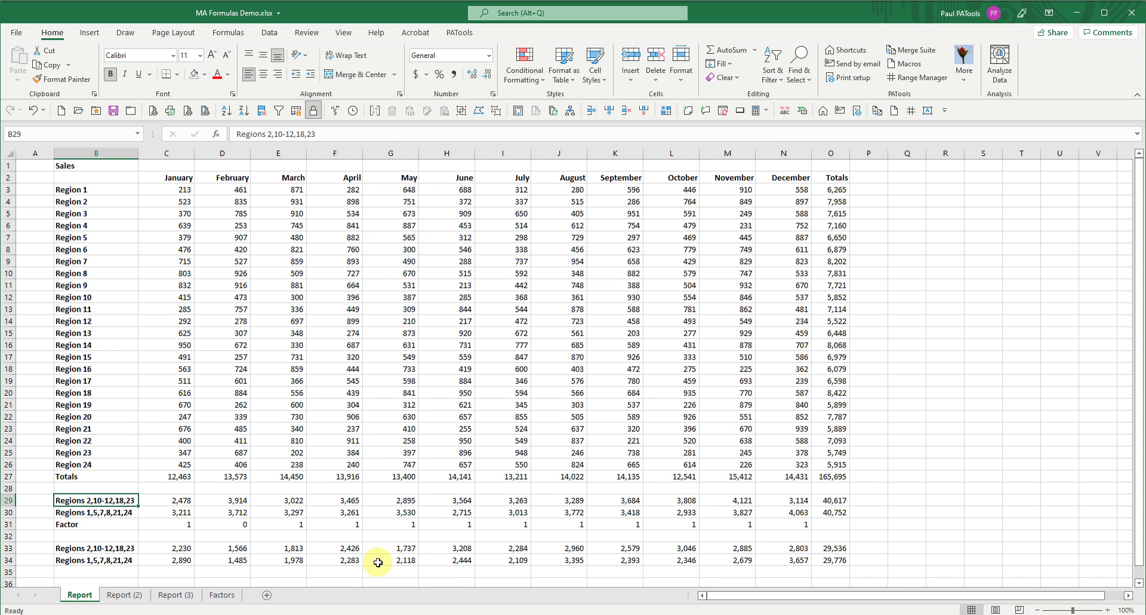
left_click(171, 502)
left_click(179, 476)
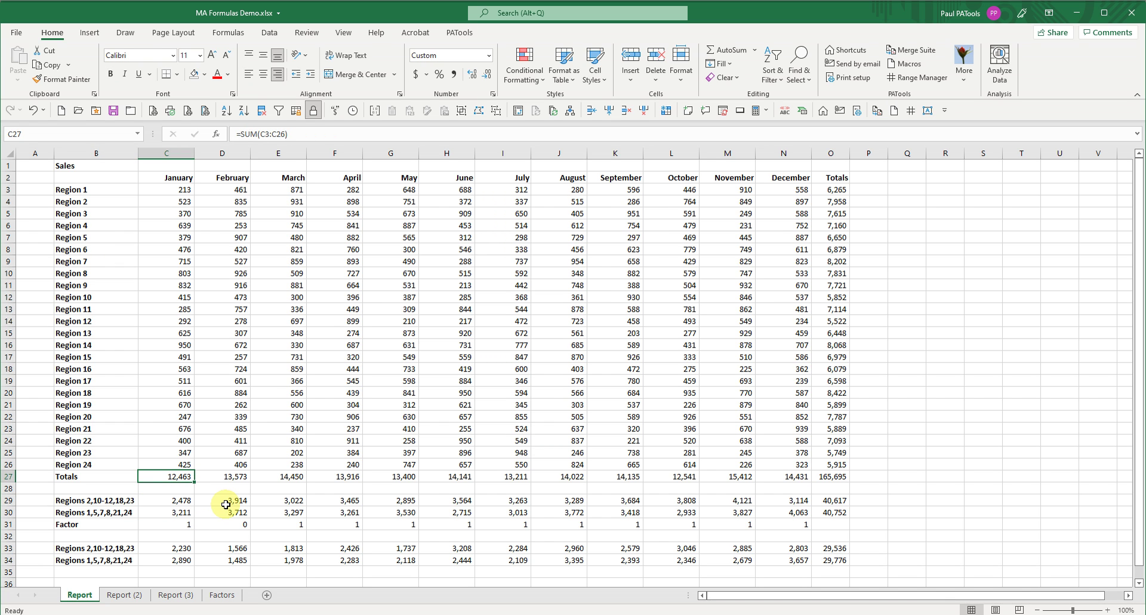
Inspect the Region 1 row total in O3, the January factor lookup in C31 and the regional sum in C29
key("ctrl+bracketleft")
left_click(842, 188)
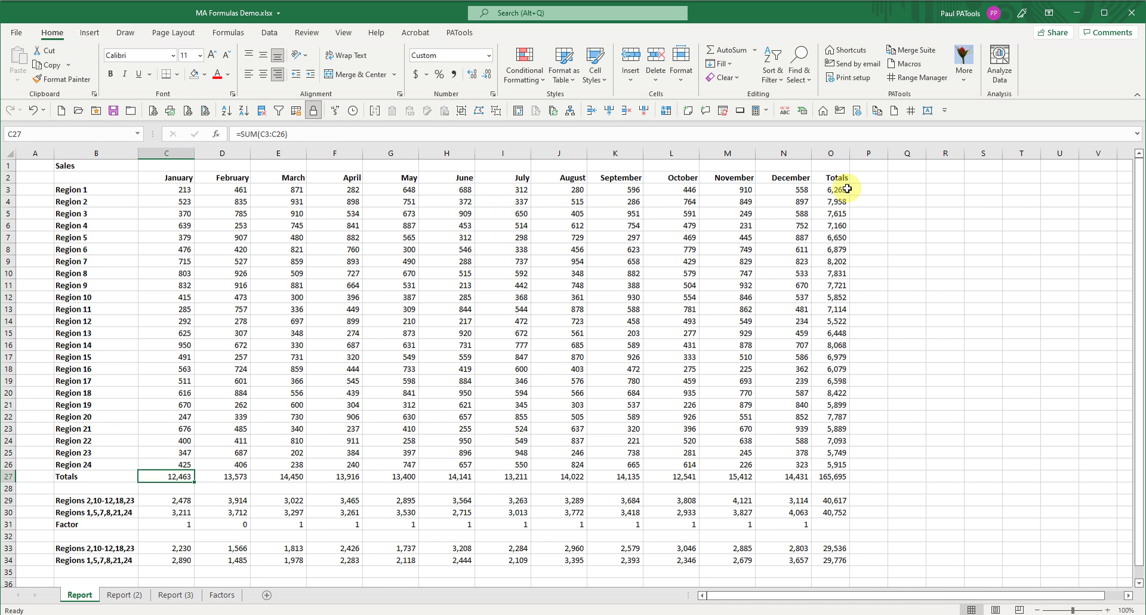
key("ctrl+bracketleft")
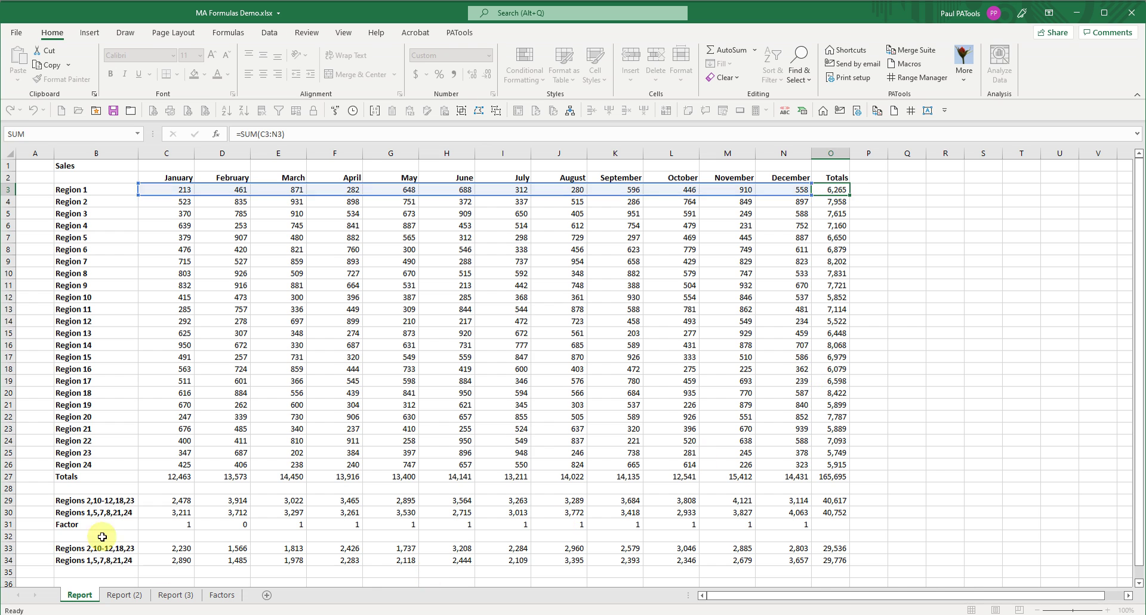
key("F5")
key("Return")
left_click(172, 524)
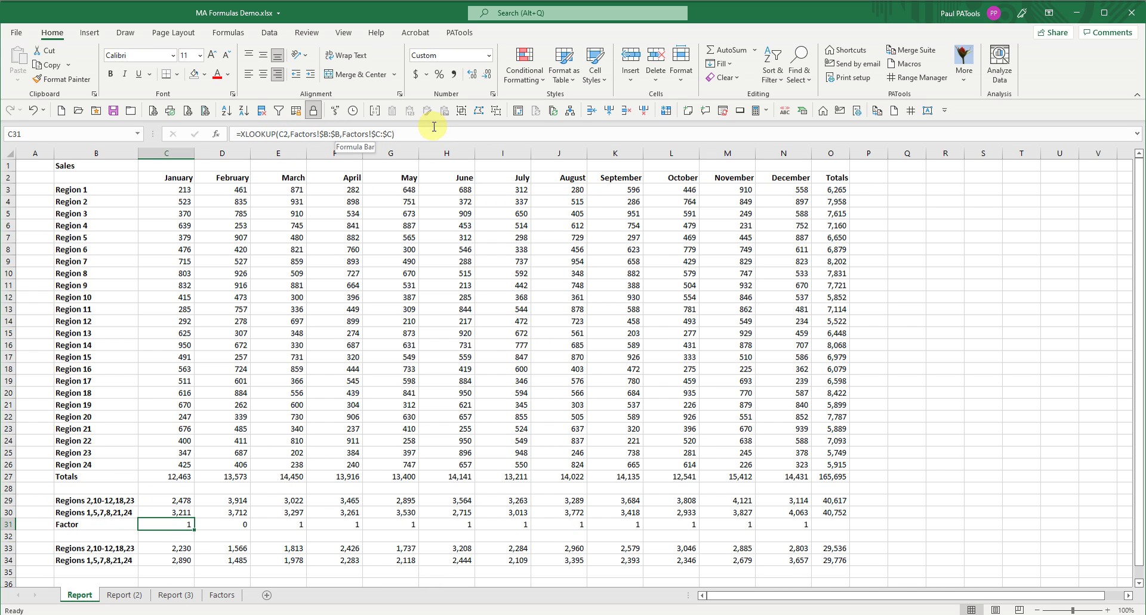
key("F2")
key("Escape")
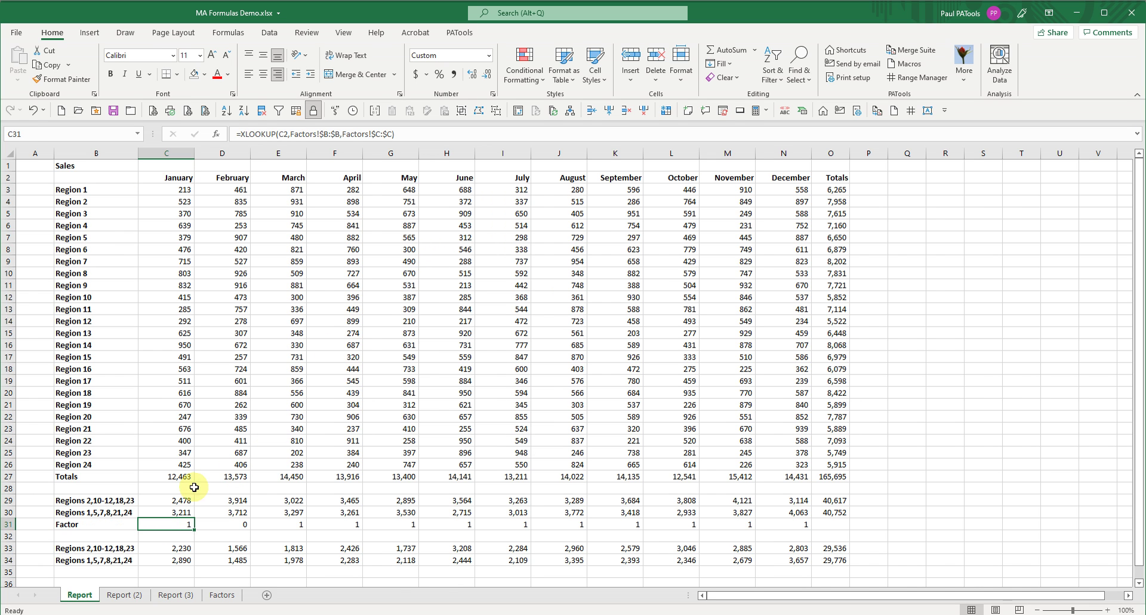
left_click(179, 500)
double_click(184, 500)
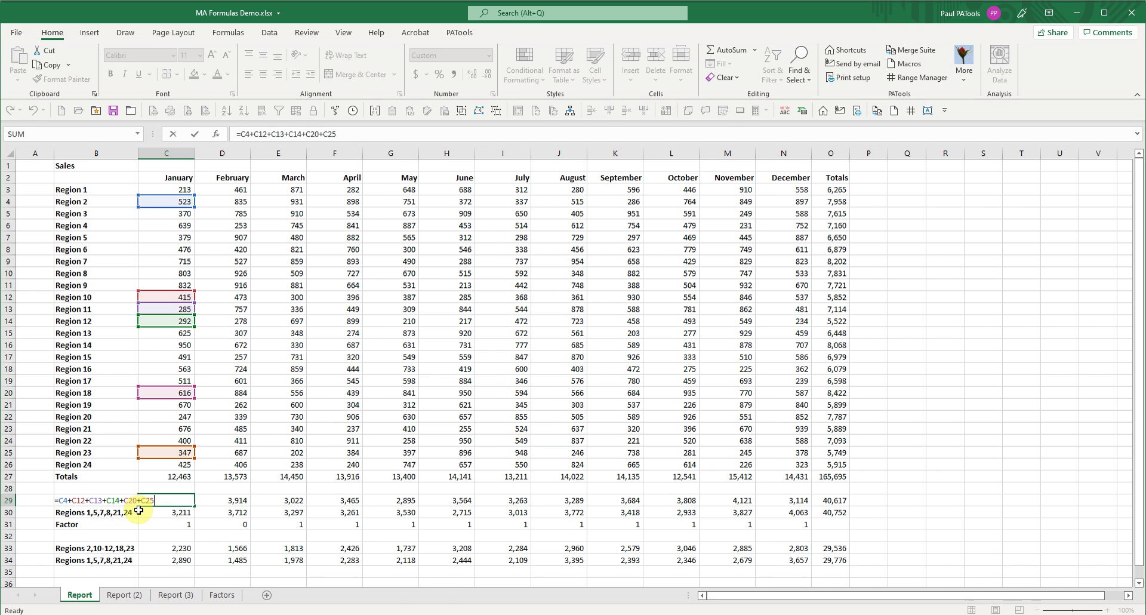
key("Escape")
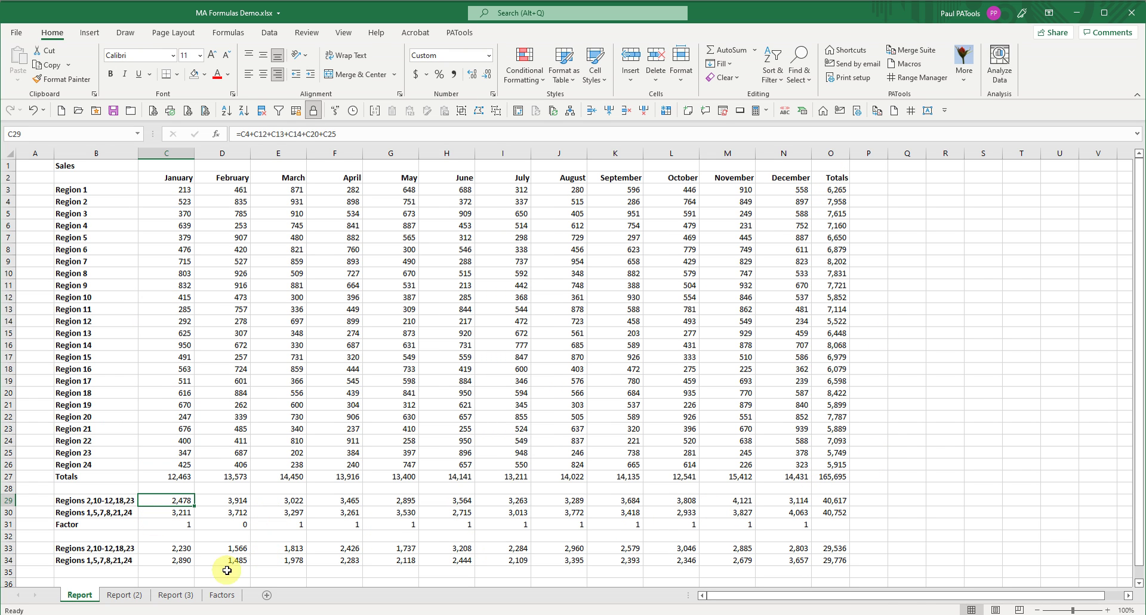
Review the Totals formulas and row labels on the Report (3) sheet, and return to Report to examine the factored totals in O33:O34
left_click(178, 594)
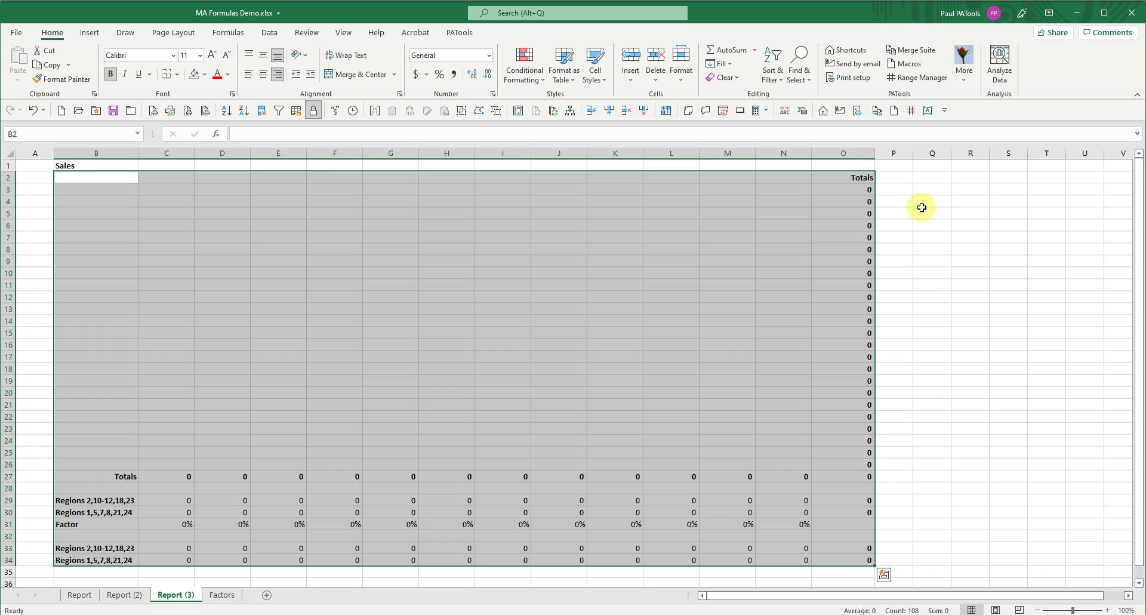
left_click(860, 178)
left_click(850, 190)
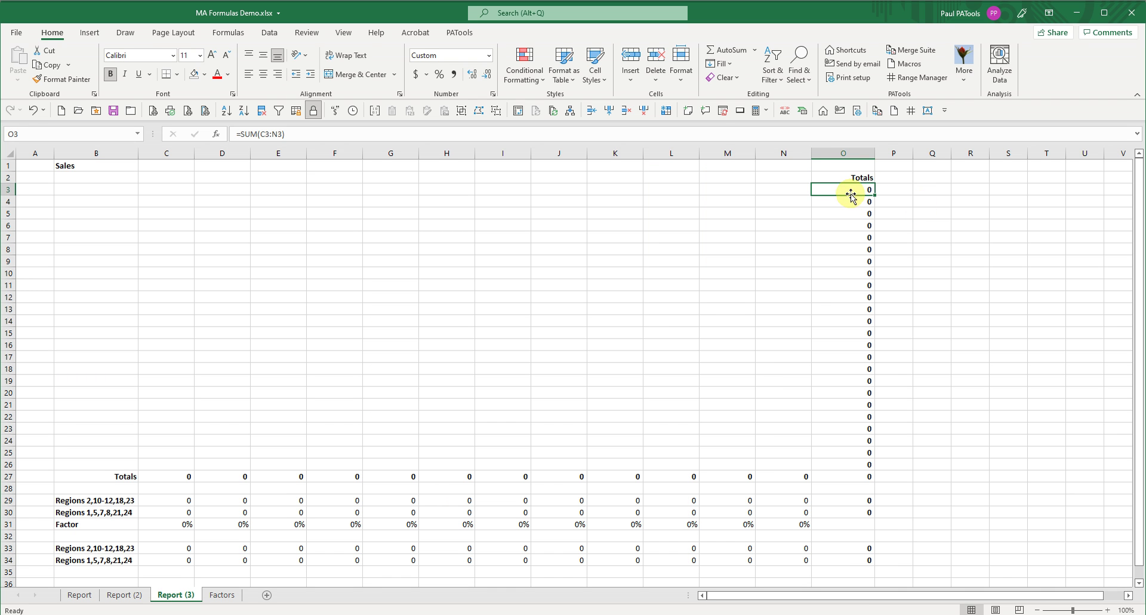
left_click(183, 503)
left_click(92, 500)
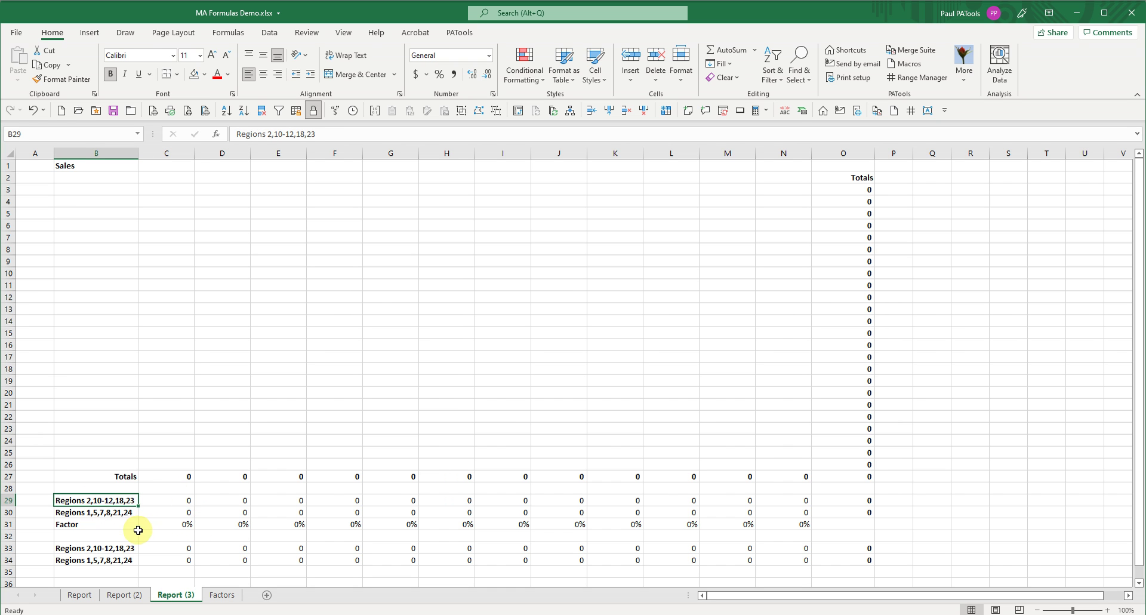
left_click(77, 595)
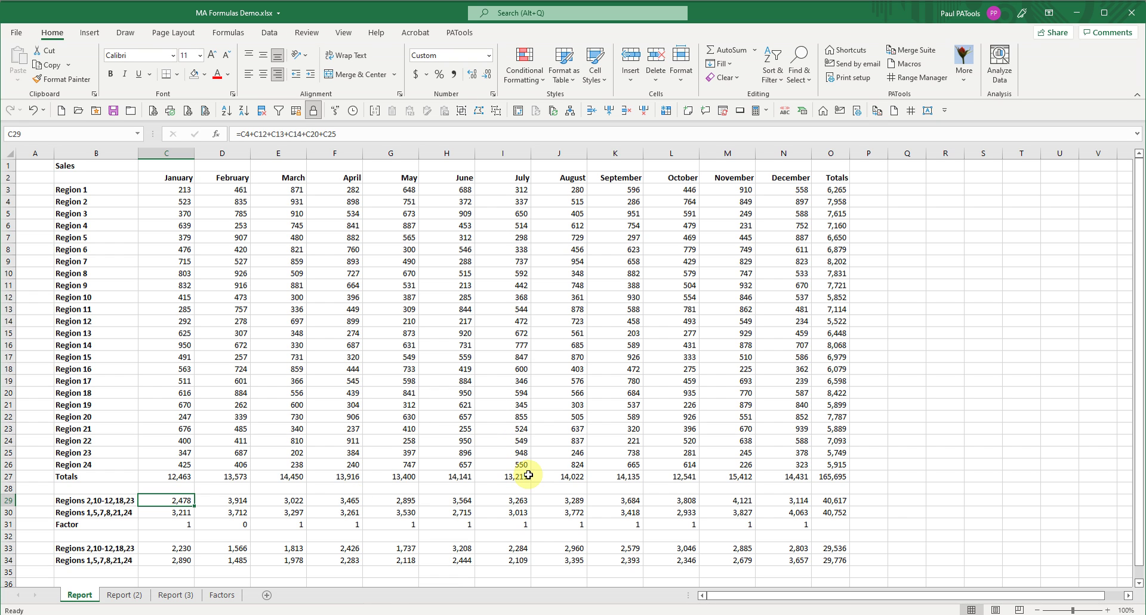
left_click_drag(834, 548, 834, 561)
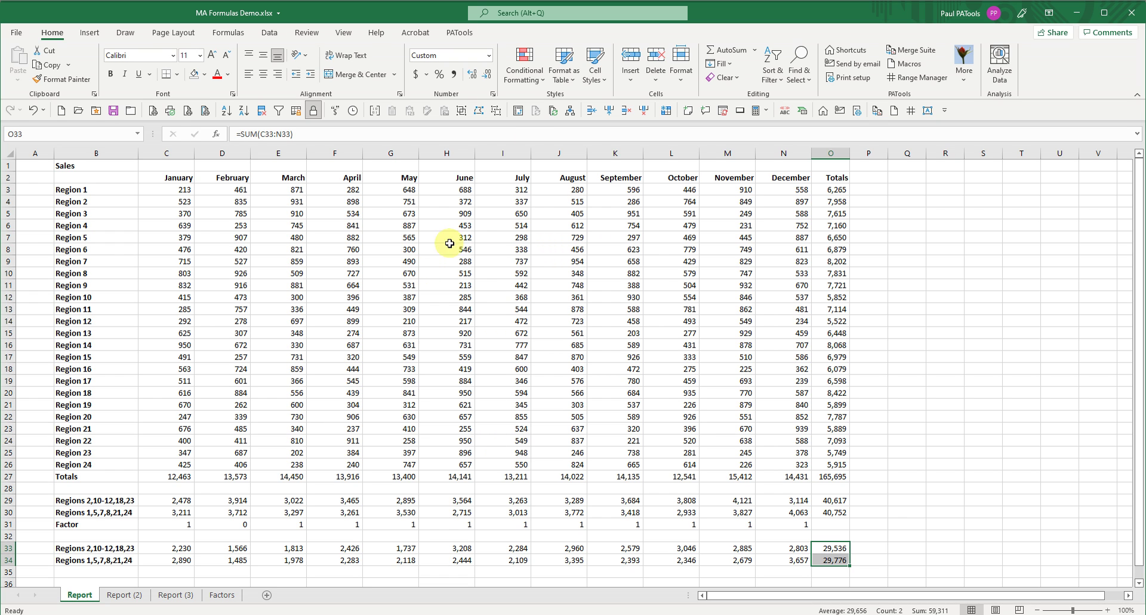
Open the PATools Macros manager and browse the formula sets stored in Group1 and Group2
left_click(906, 63)
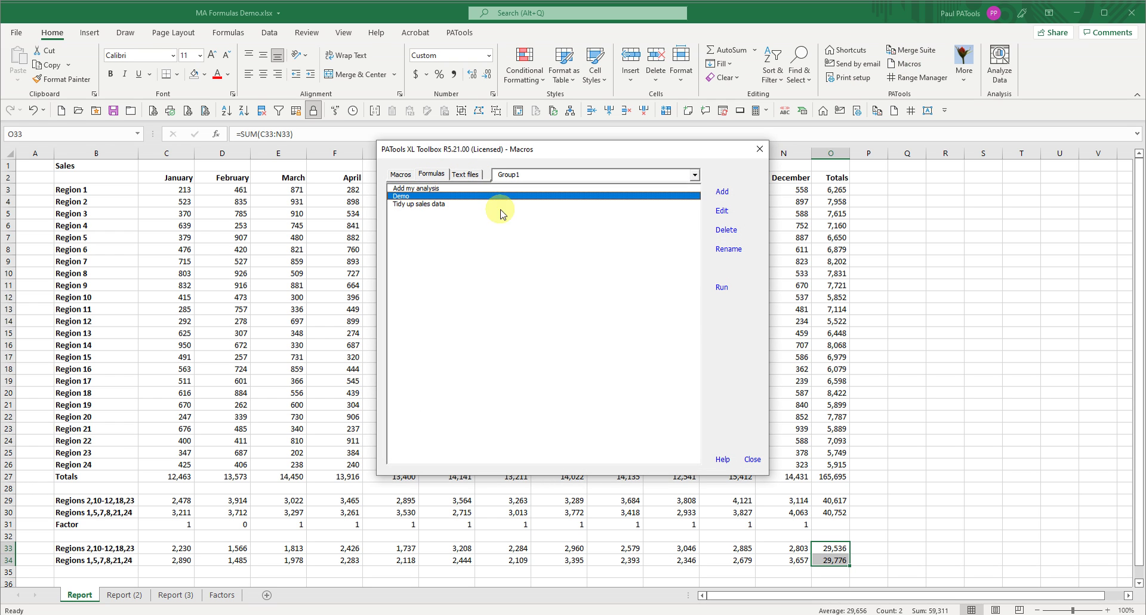
left_click(449, 190)
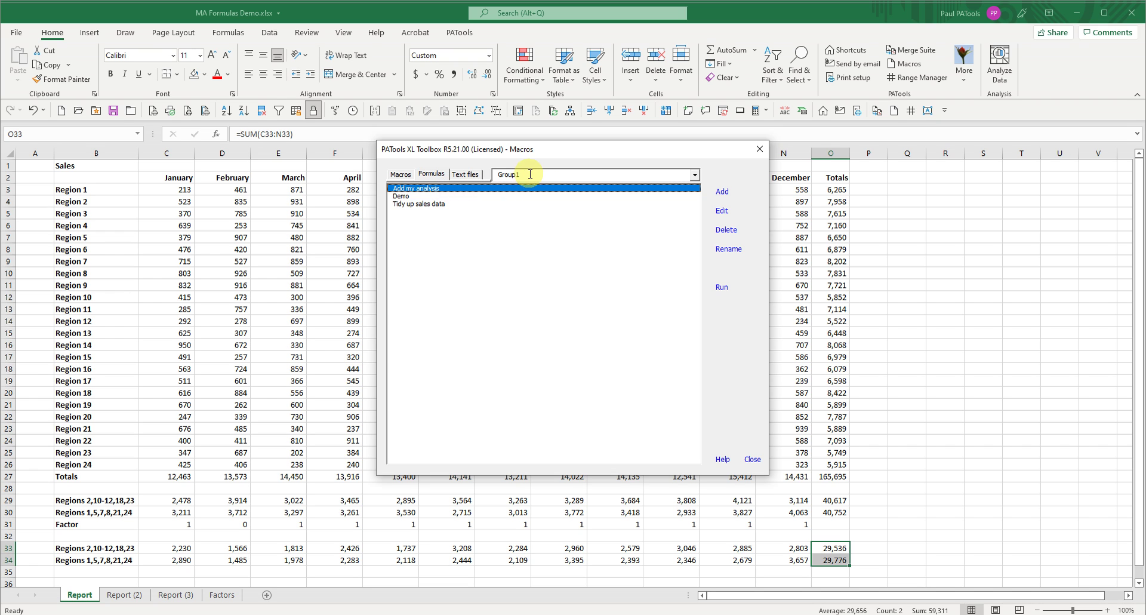
left_click(695, 174)
left_click(552, 194)
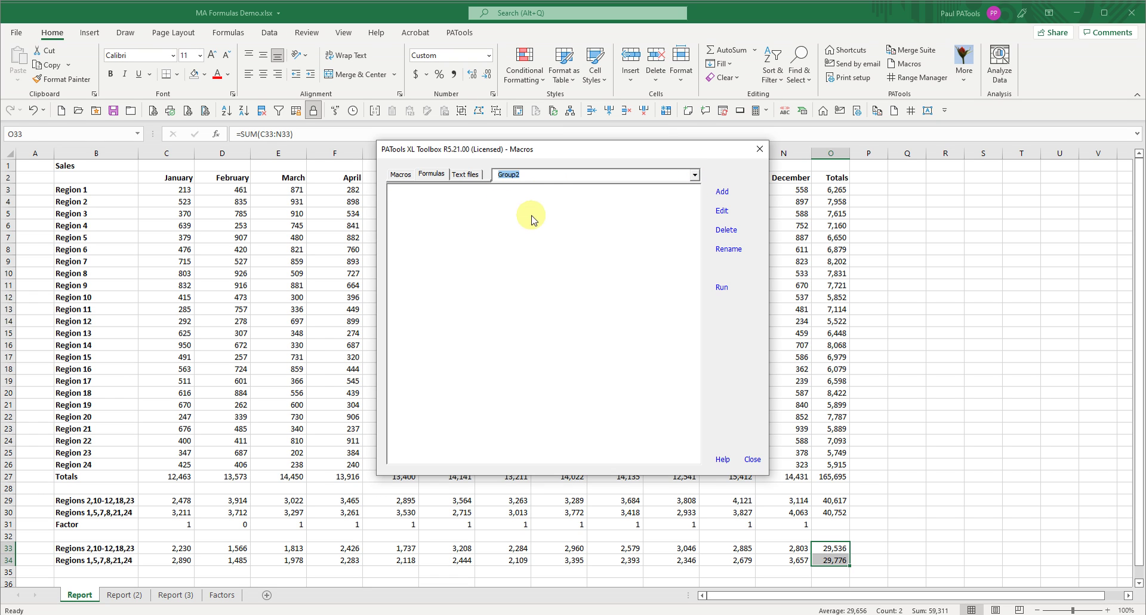
left_click(694, 174)
left_click(542, 184)
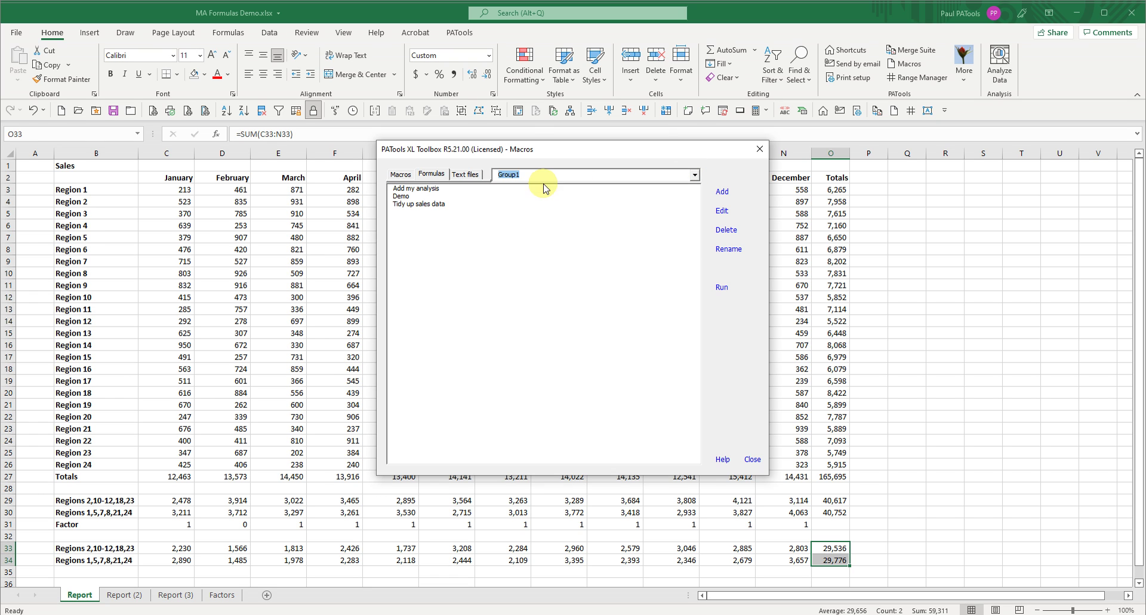
Rename the formula group Group1 as My favourites and select it from the group list
double_click(523, 176)
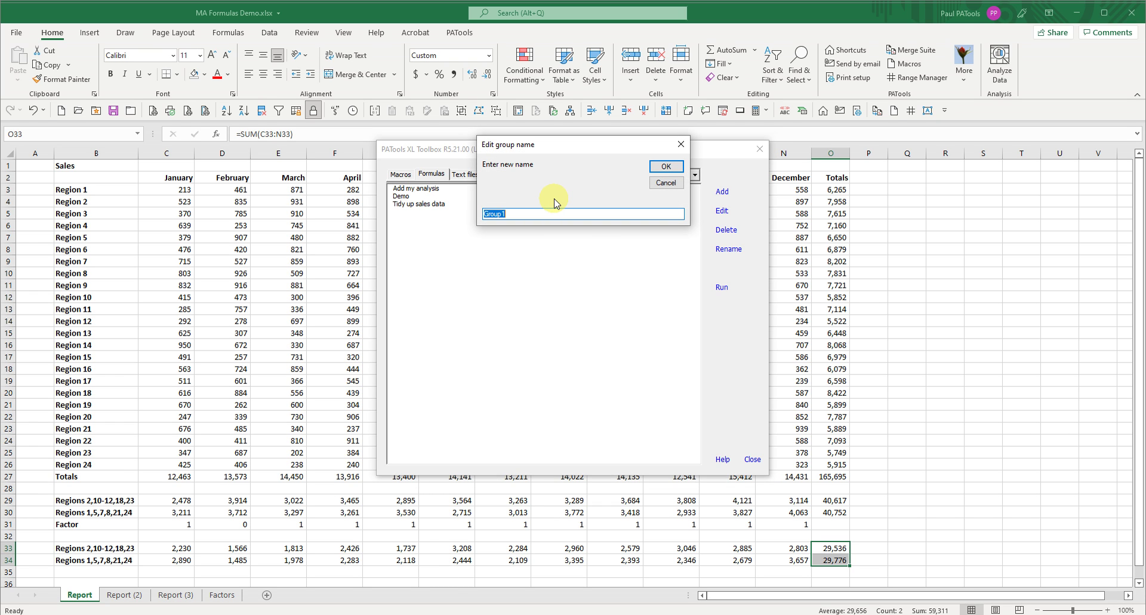
type("My favourites")
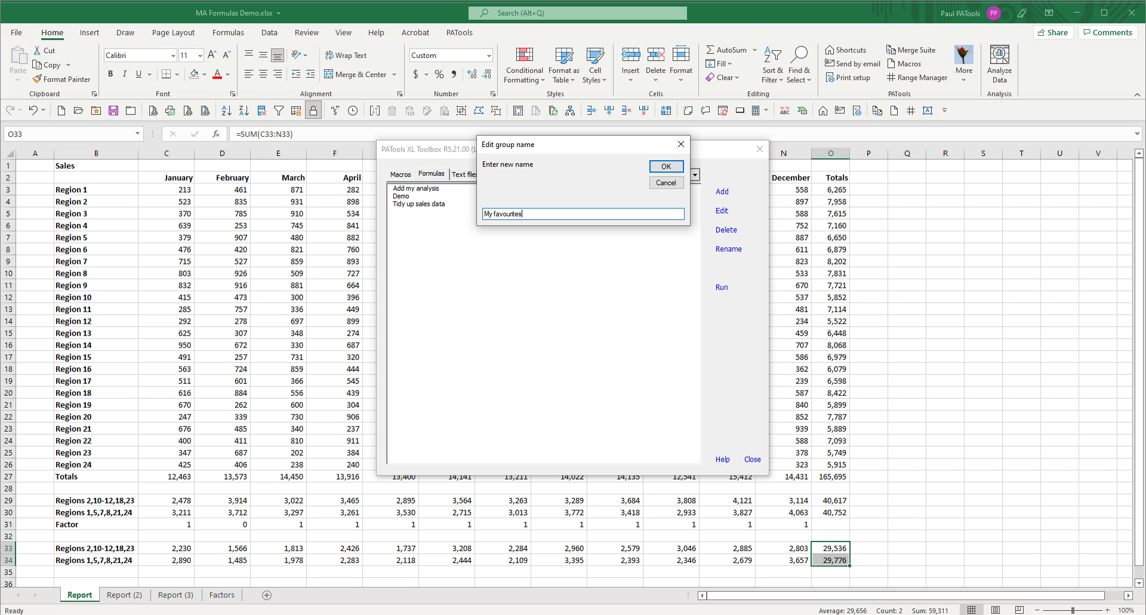
key("Return")
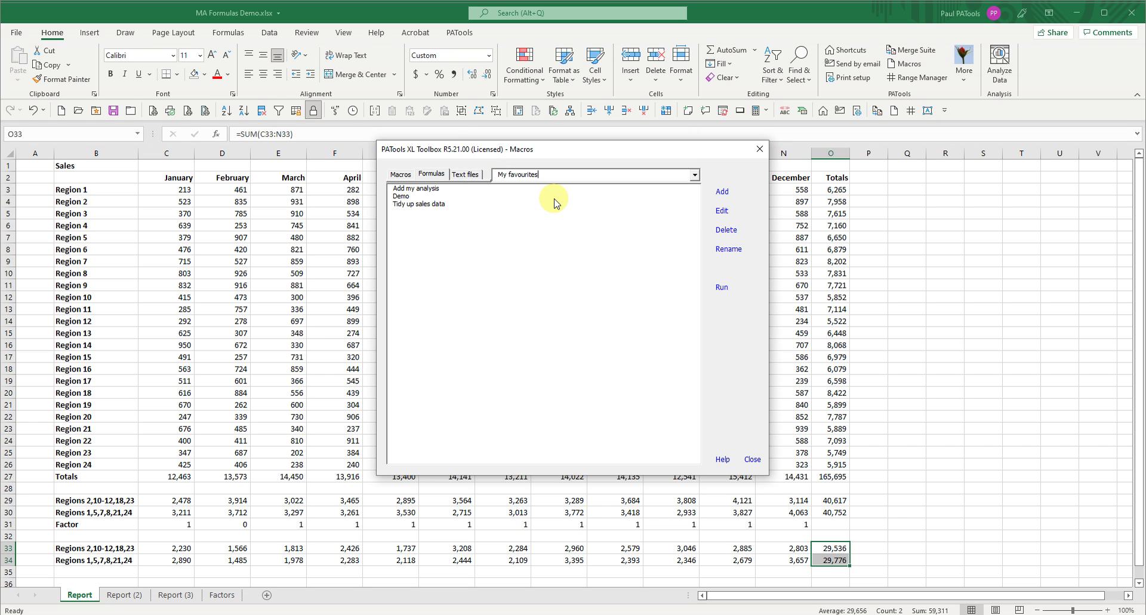
left_click(695, 175)
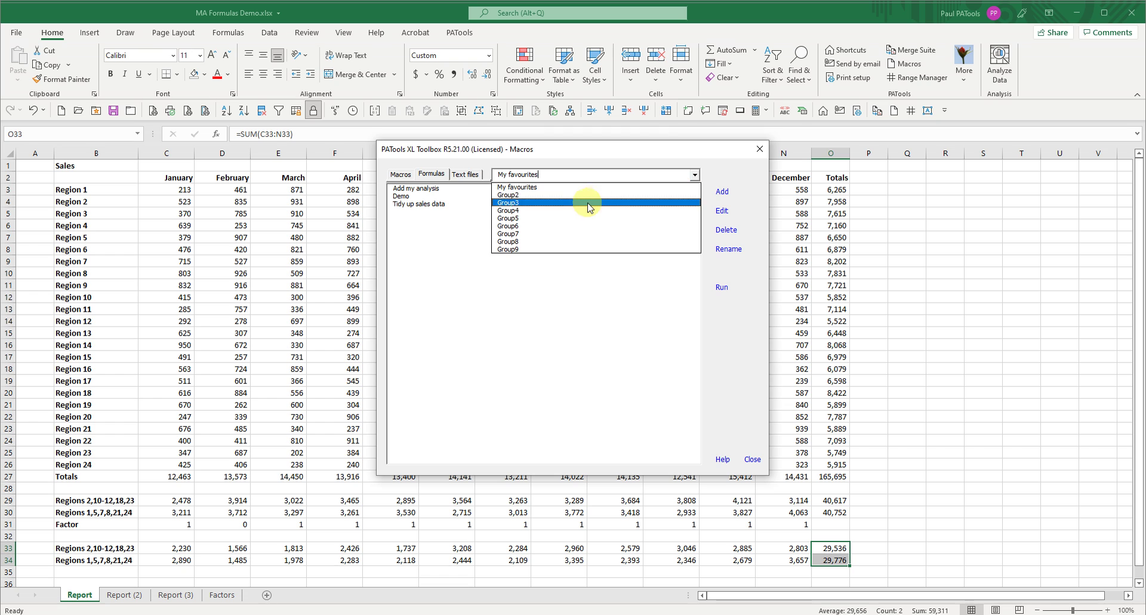
left_click(575, 189)
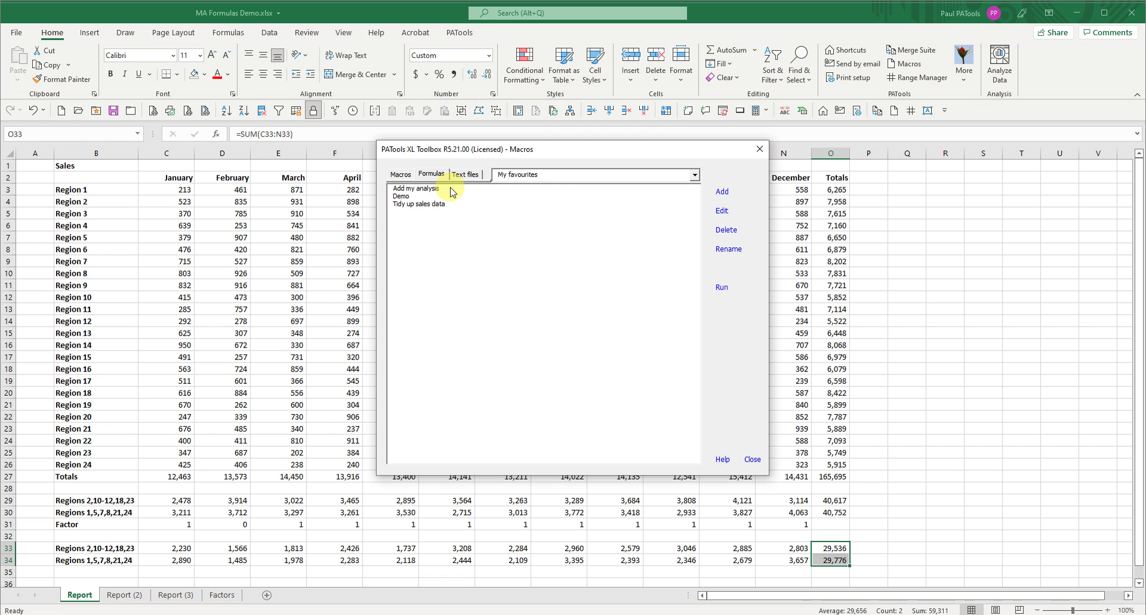
Rename the My macros group of saved macros as Group A and select it from the group list
left_click(401, 175)
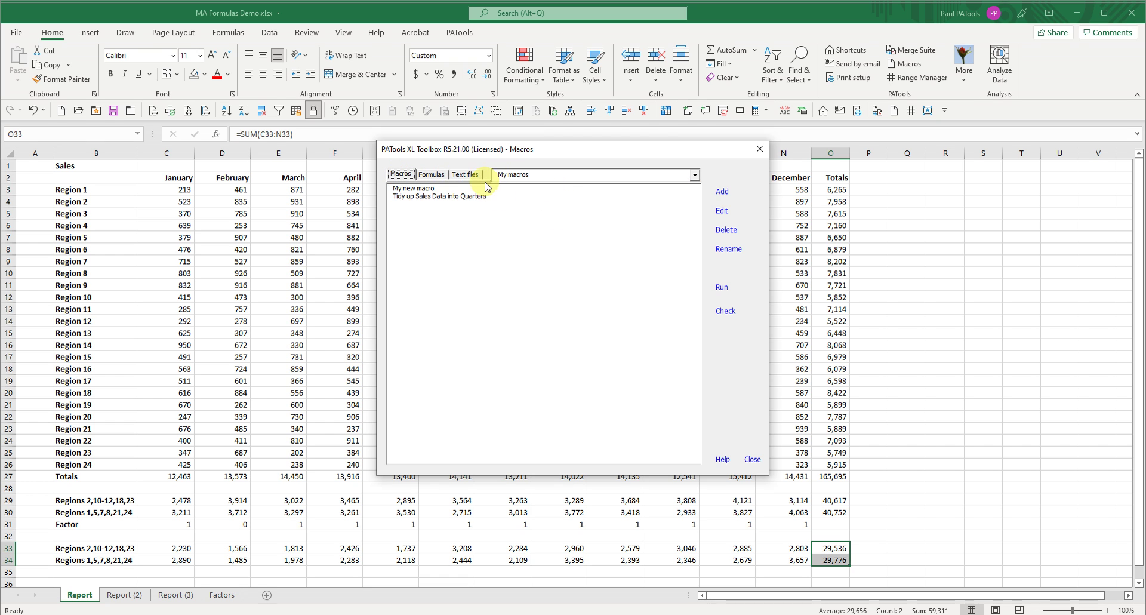
double_click(553, 176)
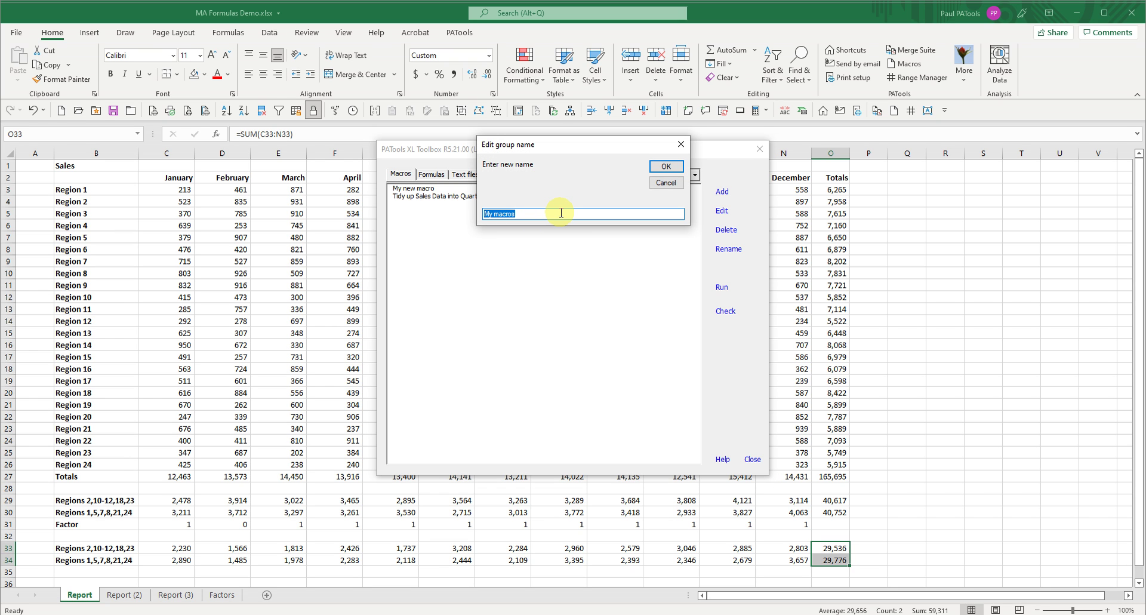
type("Group A")
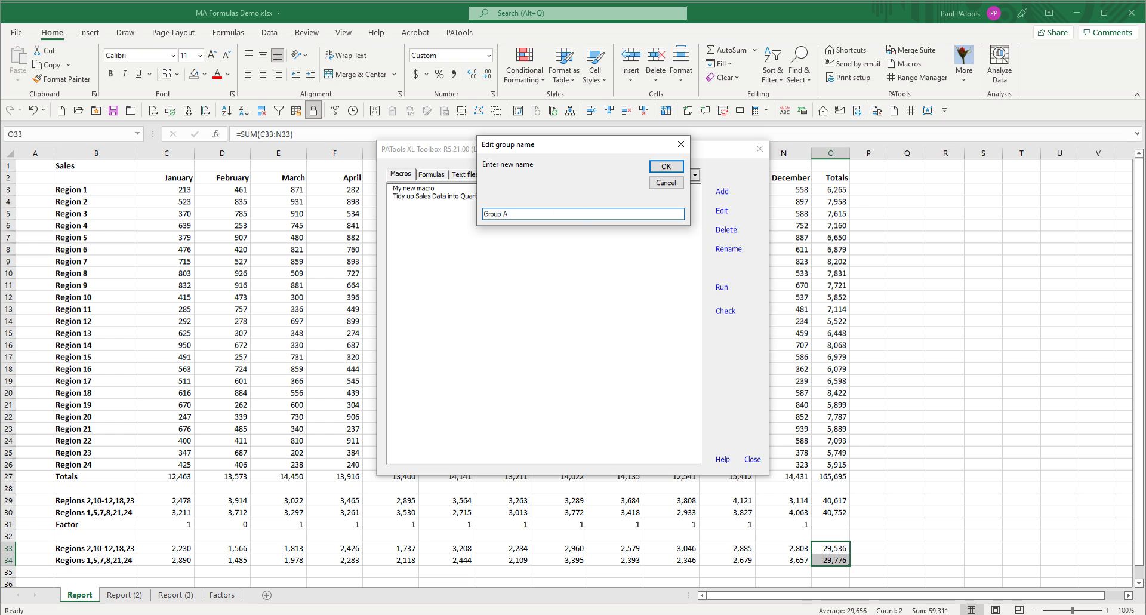
left_click(666, 167)
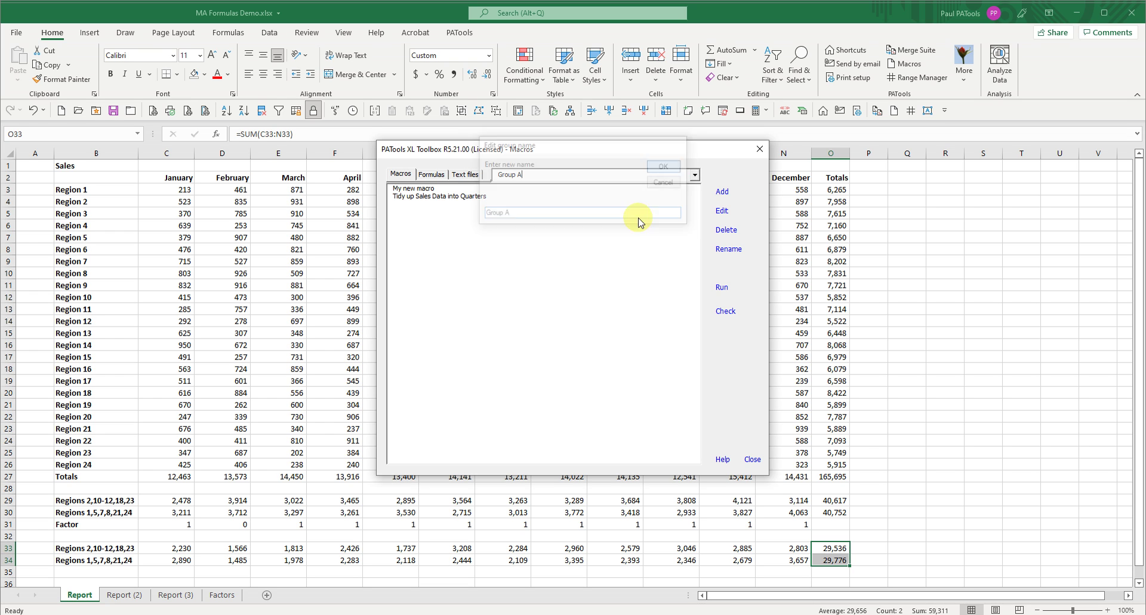
left_click(696, 176)
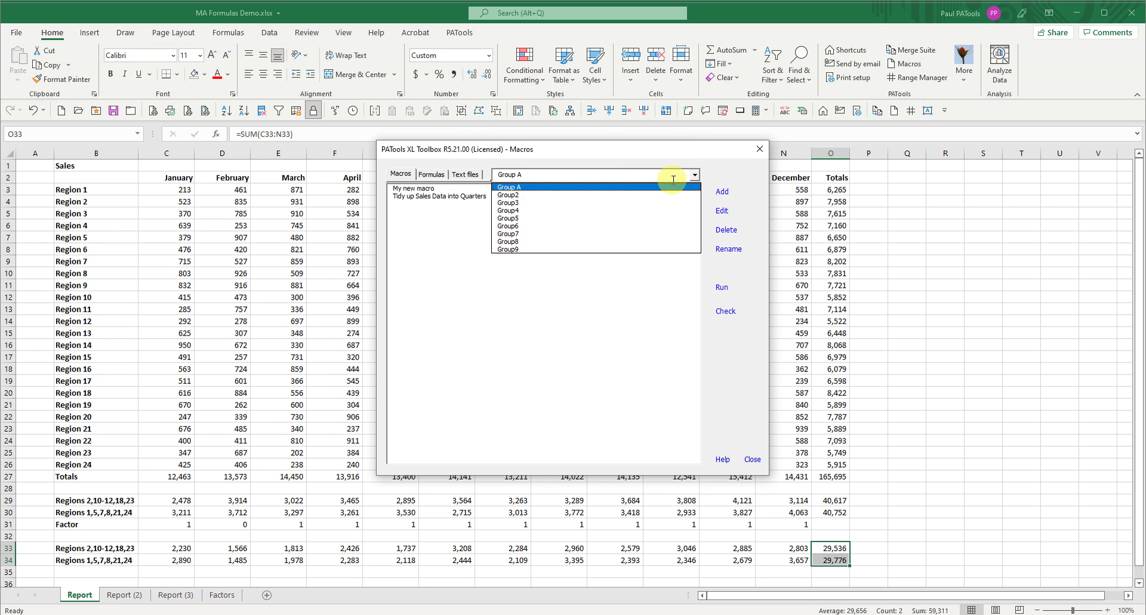
left_click(627, 188)
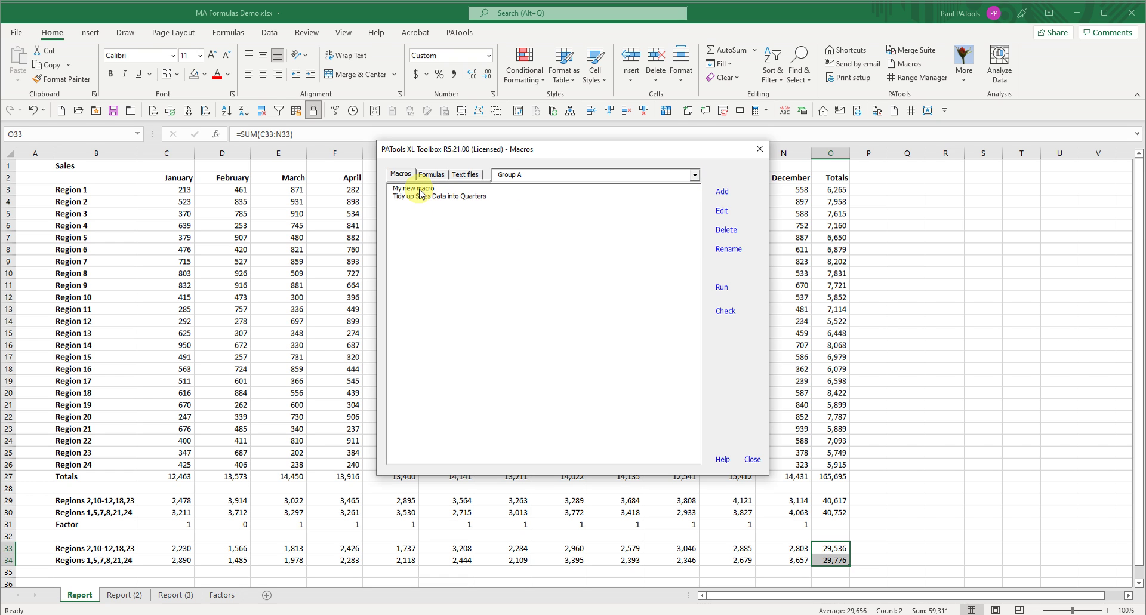
Copy the K31 formula =XLOOKUP(K2,Factors!$B:$B,Factors!$C:$C) from the Add my analysis formula set, leaving the set unedited
left_click(469, 178)
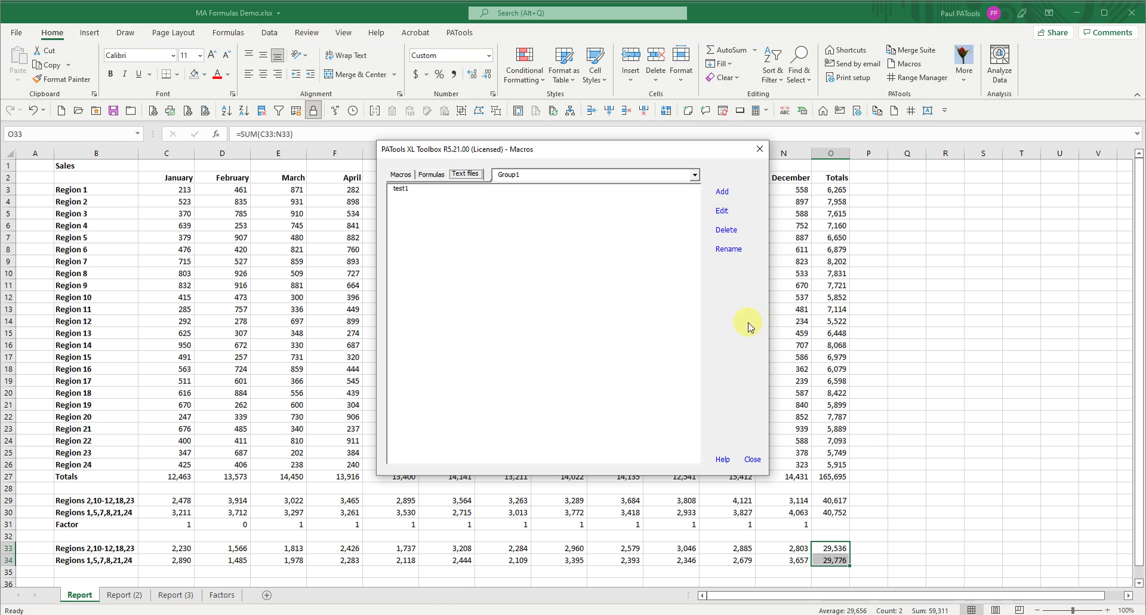
left_click(424, 179)
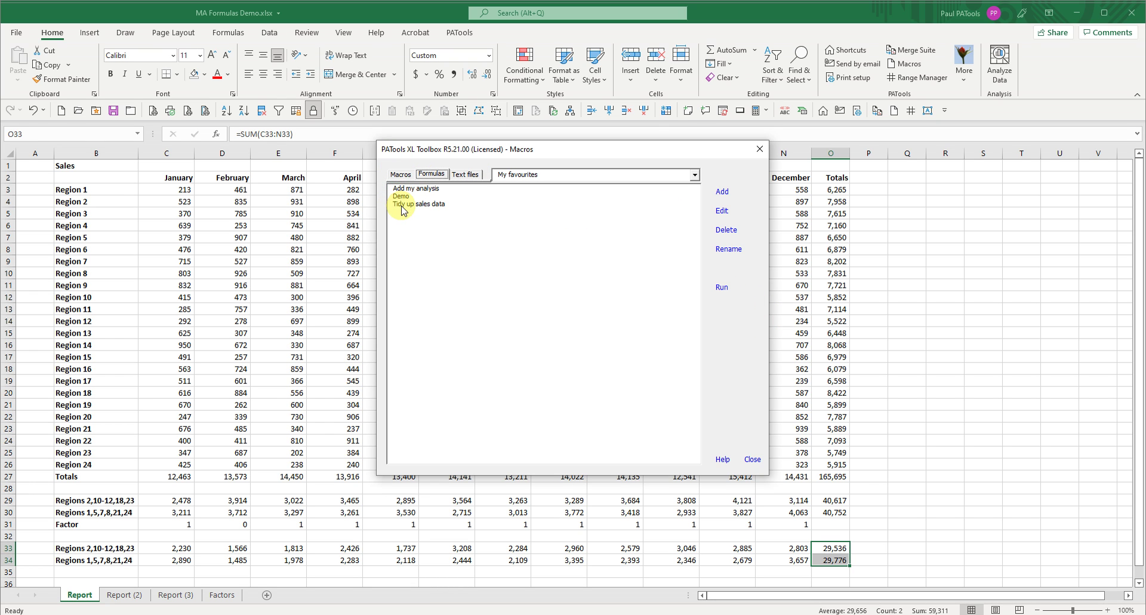
left_click(397, 188)
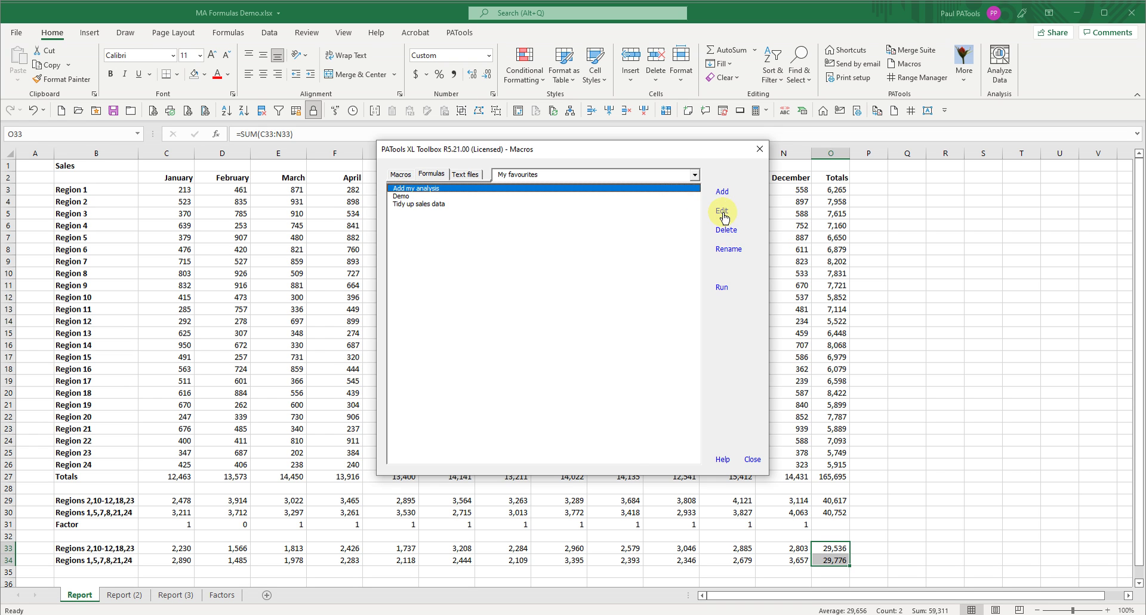
left_click(723, 210)
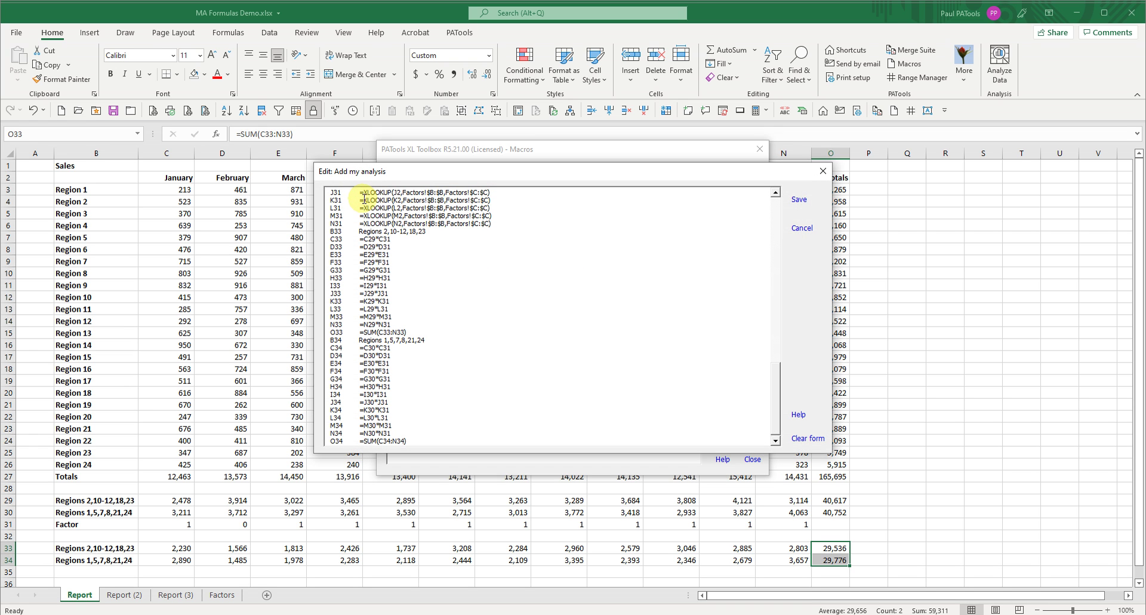
left_click_drag(361, 200, 492, 202)
key("ctrl+c")
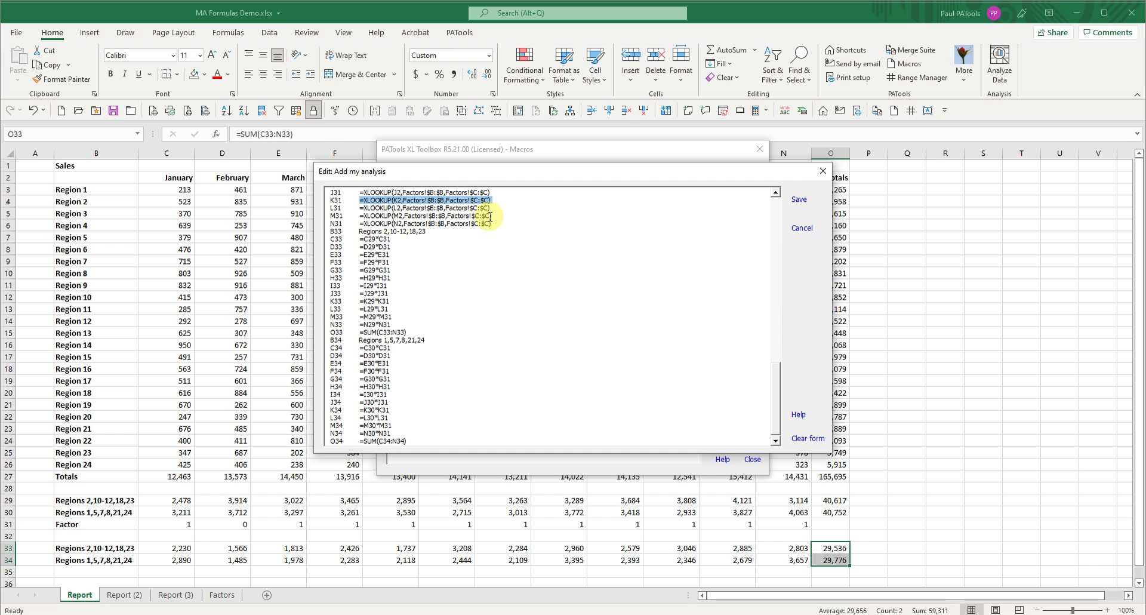
left_click(804, 228)
Add a text file named my formula to Group1, paste in the copied XLOOKUP formula and save it
left_click(467, 174)
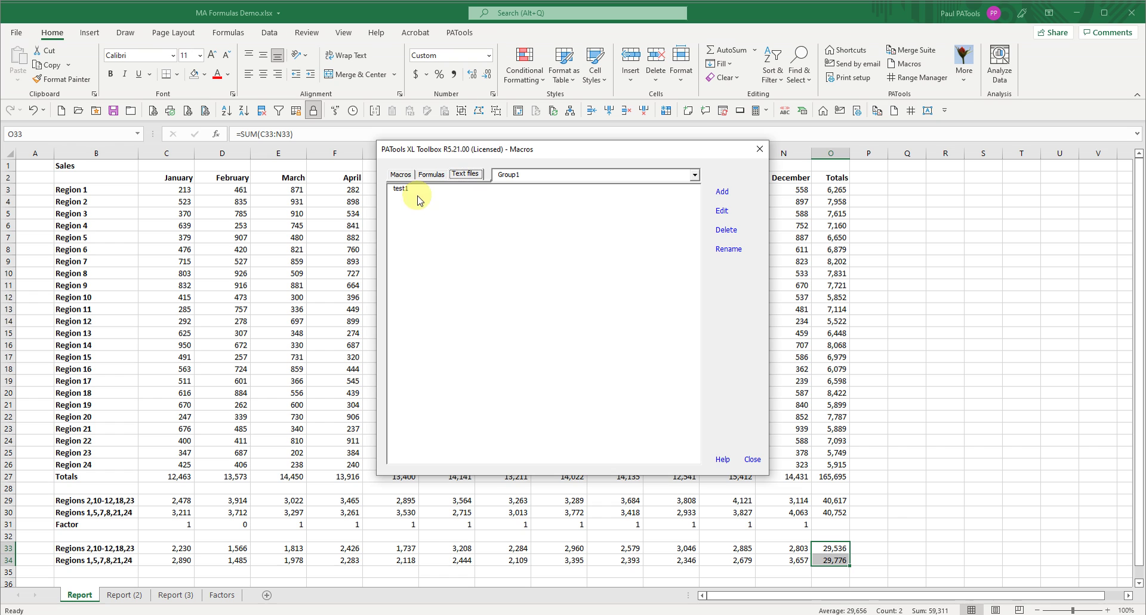
left_click(723, 192)
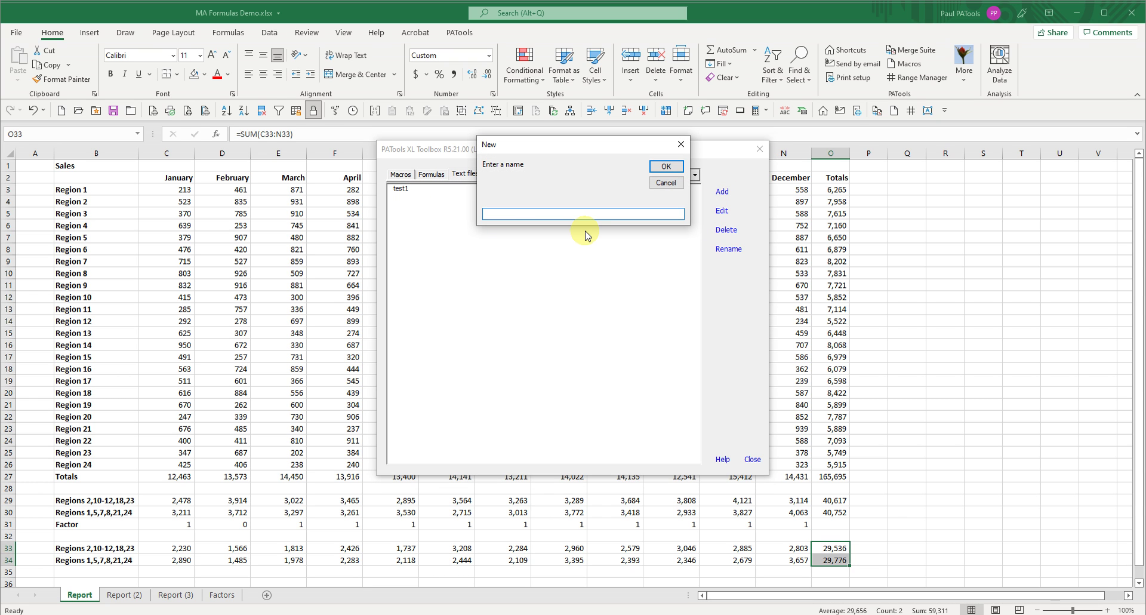
type("my formula")
key("Return")
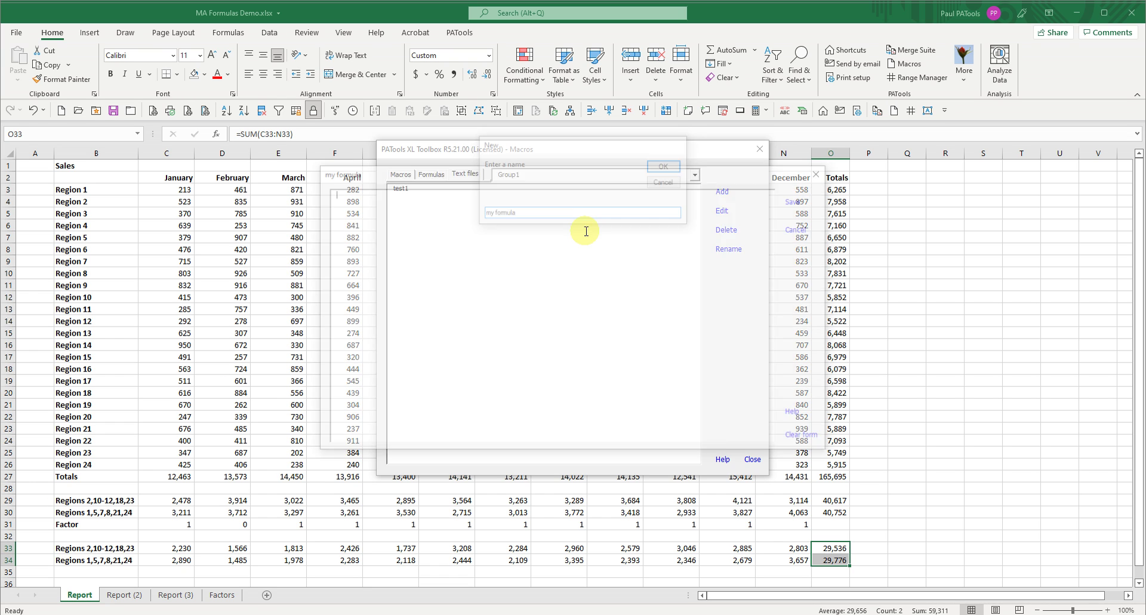
key("ctrl+v")
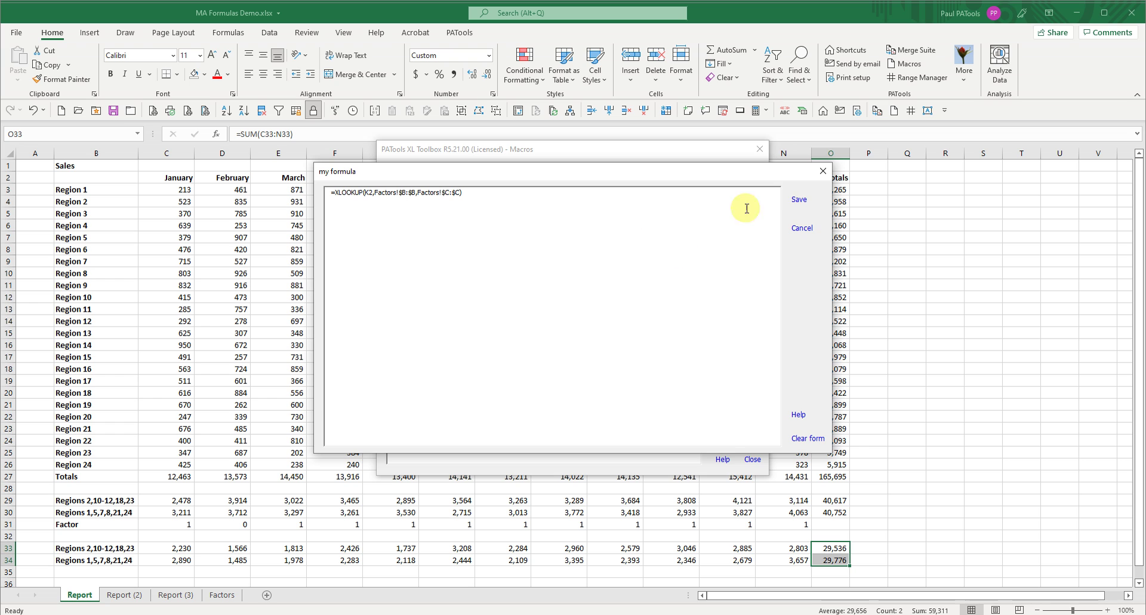
left_click(800, 199)
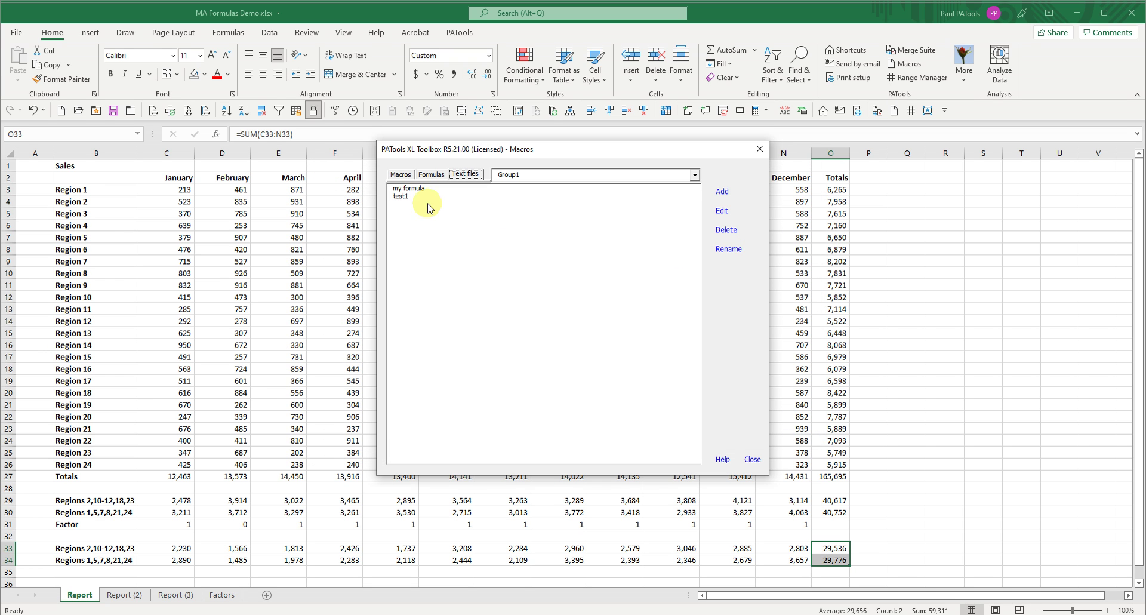
Edit the my formula text file, adding the note "I love to use this one" below the formula, and save it
left_click(412, 189)
left_click(720, 211)
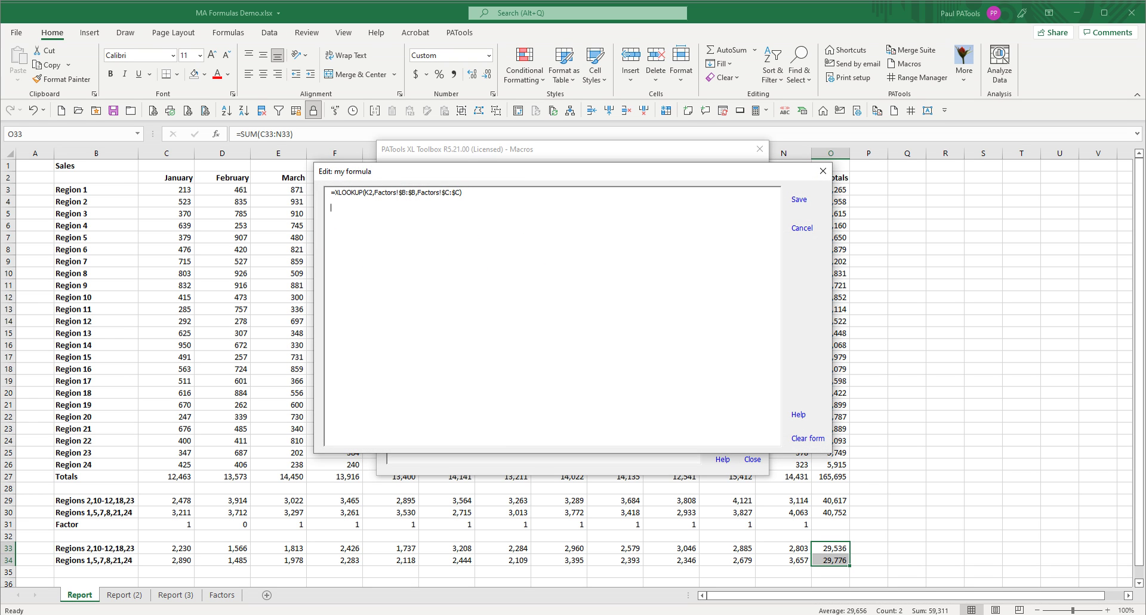
type("I love to use th")
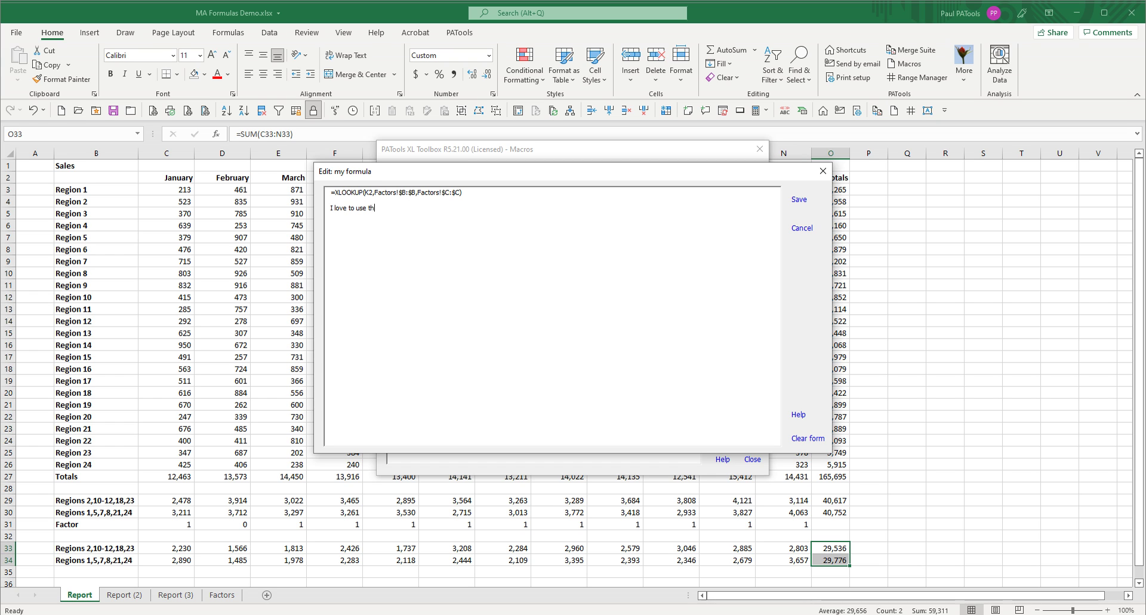
type("is one")
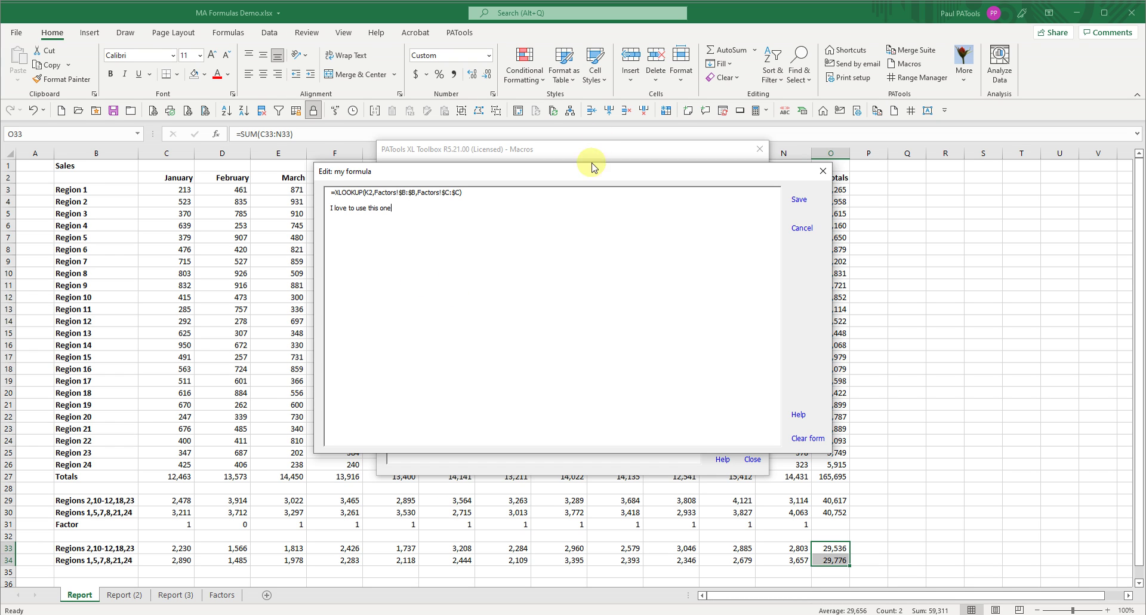
left_click(800, 203)
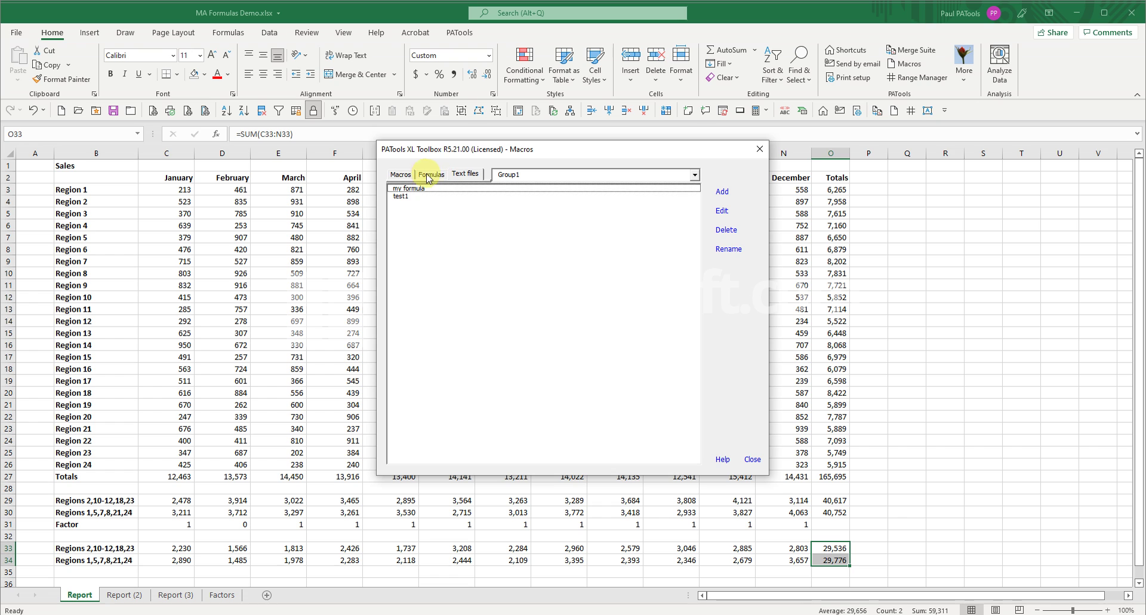
Leave the Macros manager showing the saved macros and close MA Formulas Demo.xlsx without saving its changes
left_click(398, 175)
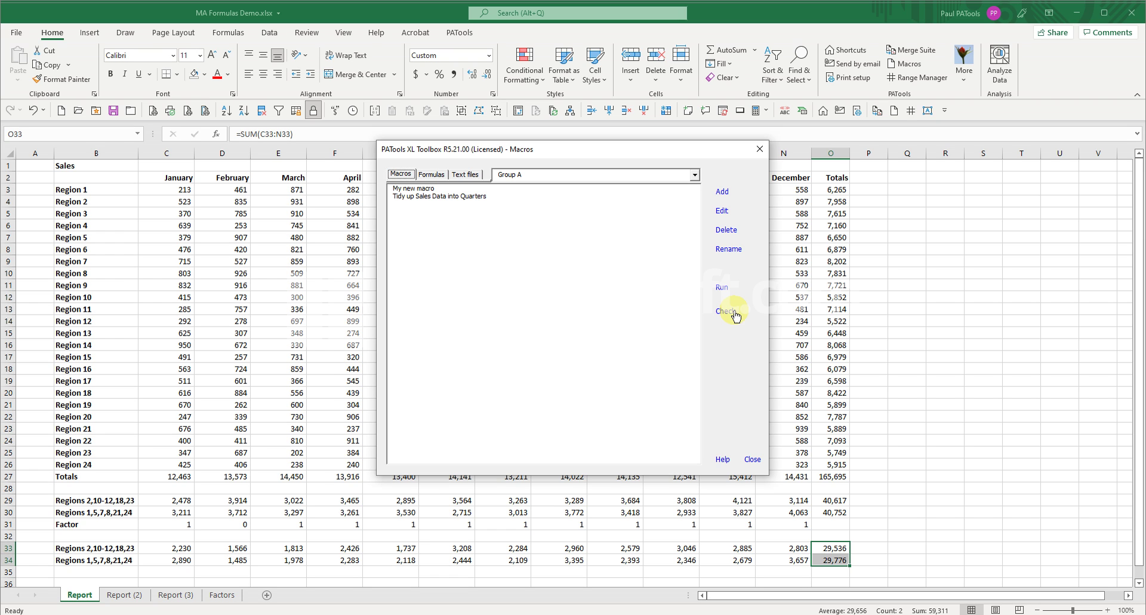
left_click(753, 462)
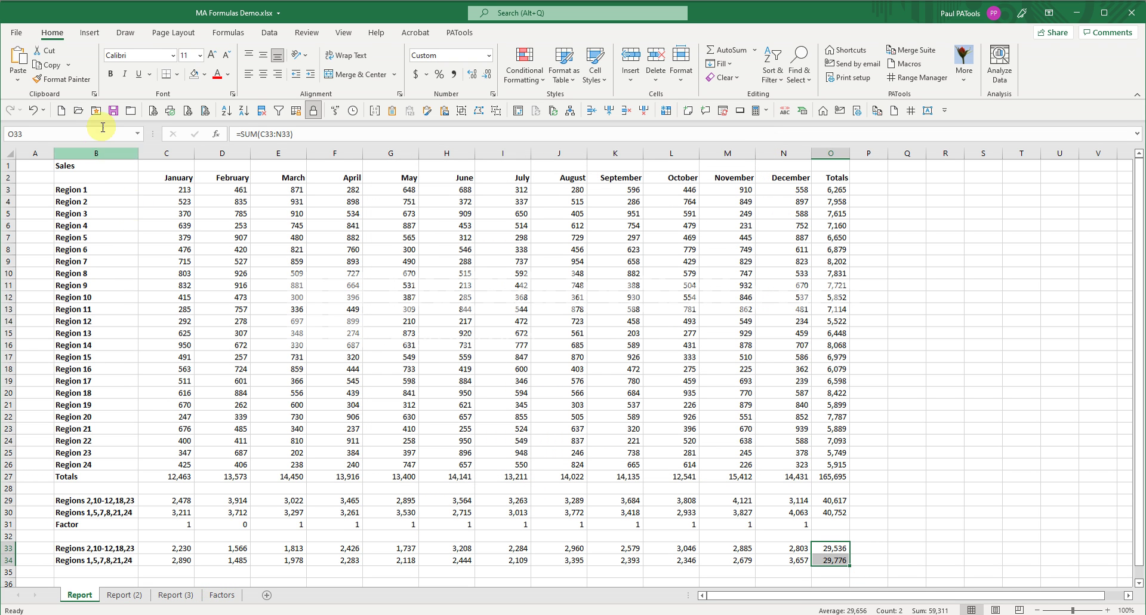
left_click(137, 132)
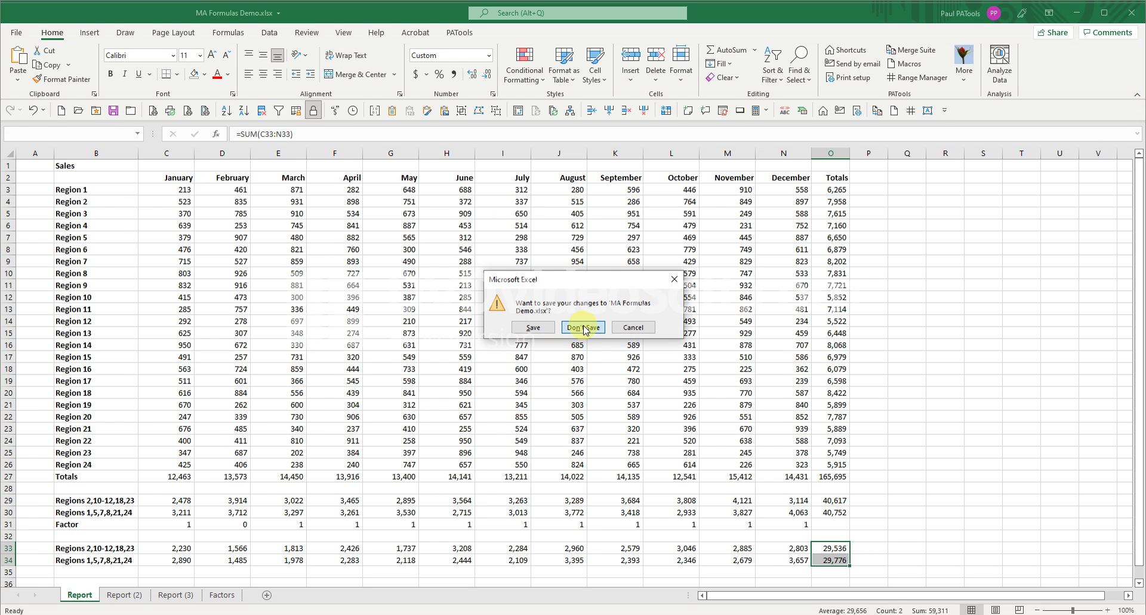
left_click(587, 328)
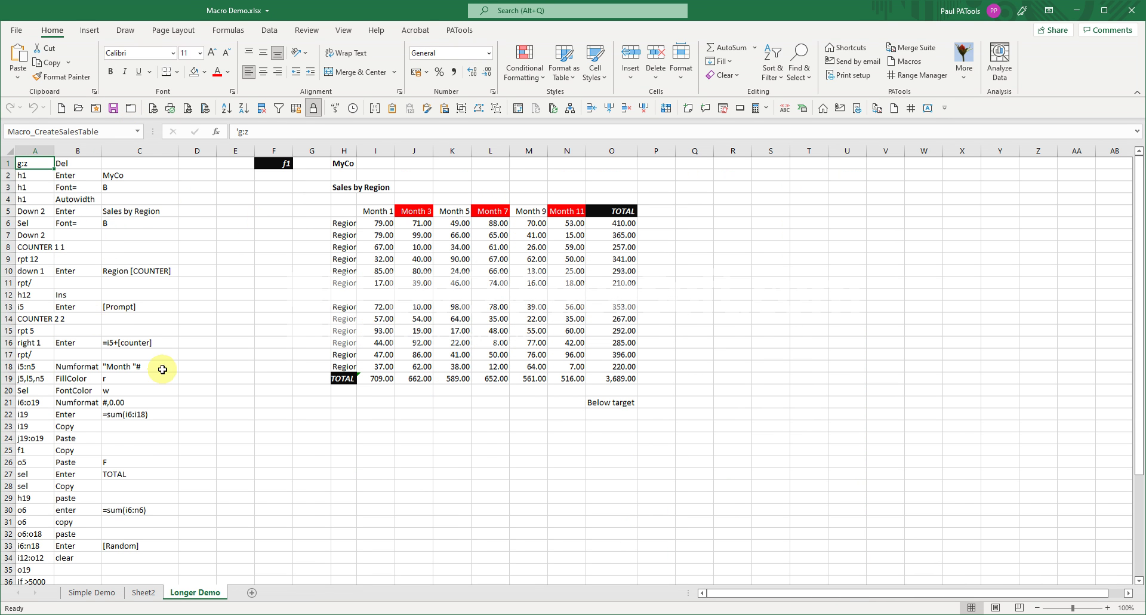
Compare the Simple Demo sales data with the macro commands on Sheet2, ending on Simple Demo
left_click(97, 592)
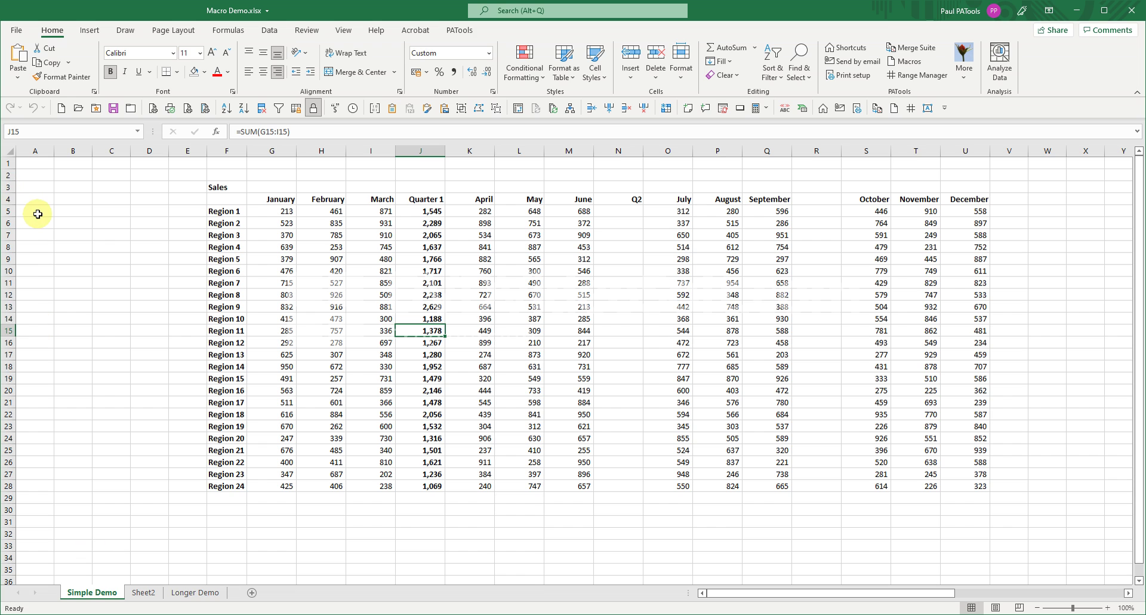
left_click(158, 597)
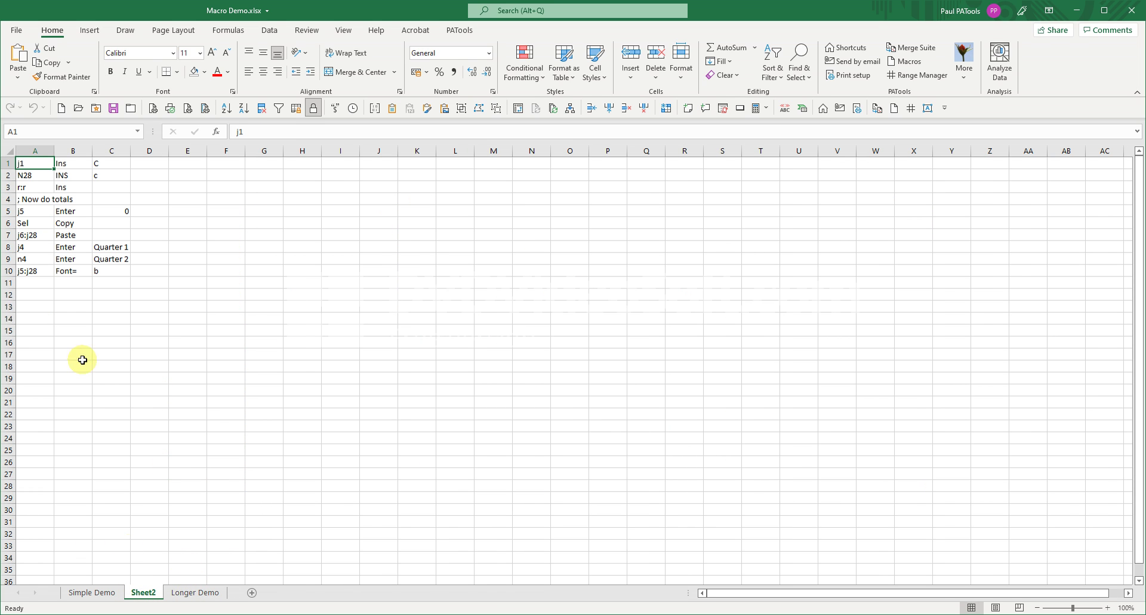
left_click(62, 162)
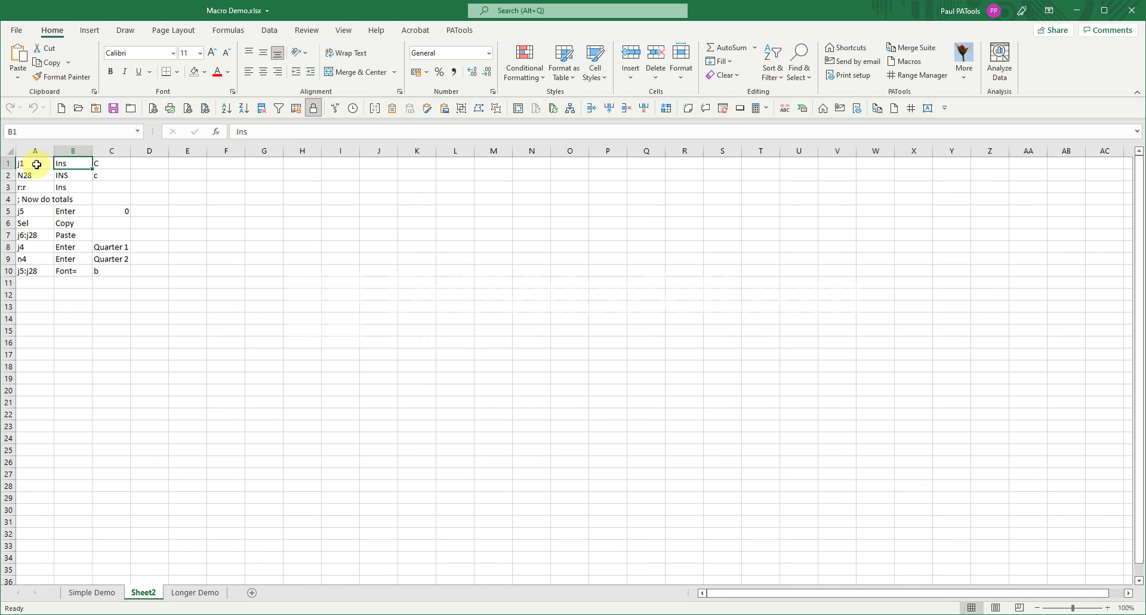
left_click(99, 593)
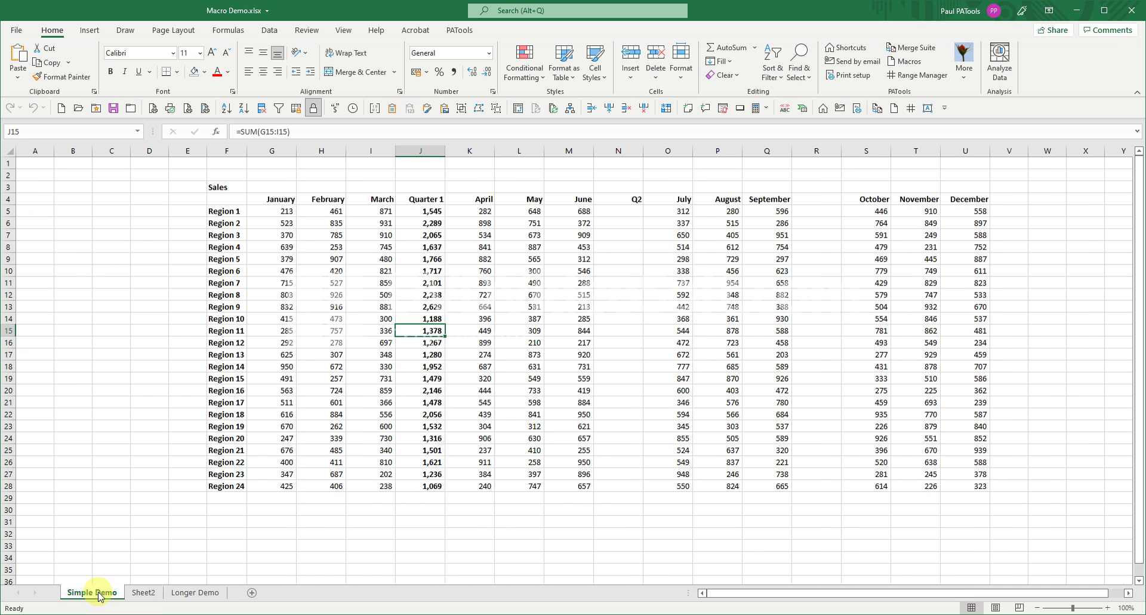
Edit My new macro in Group A, changing the first line's command from Ins to Insert, and save it
left_click(907, 61)
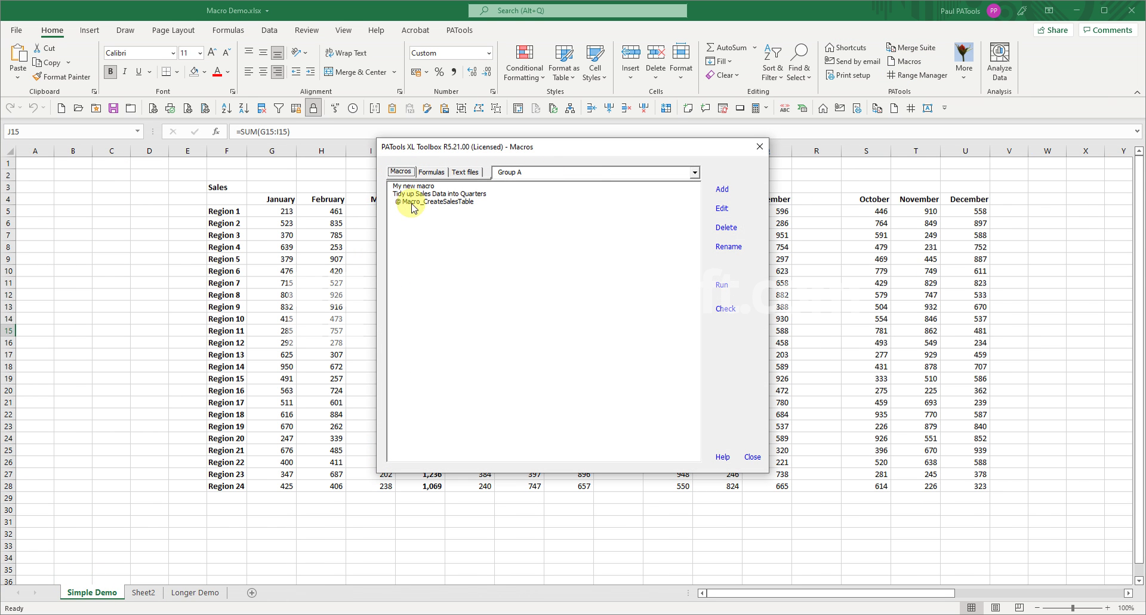
left_click(415, 194)
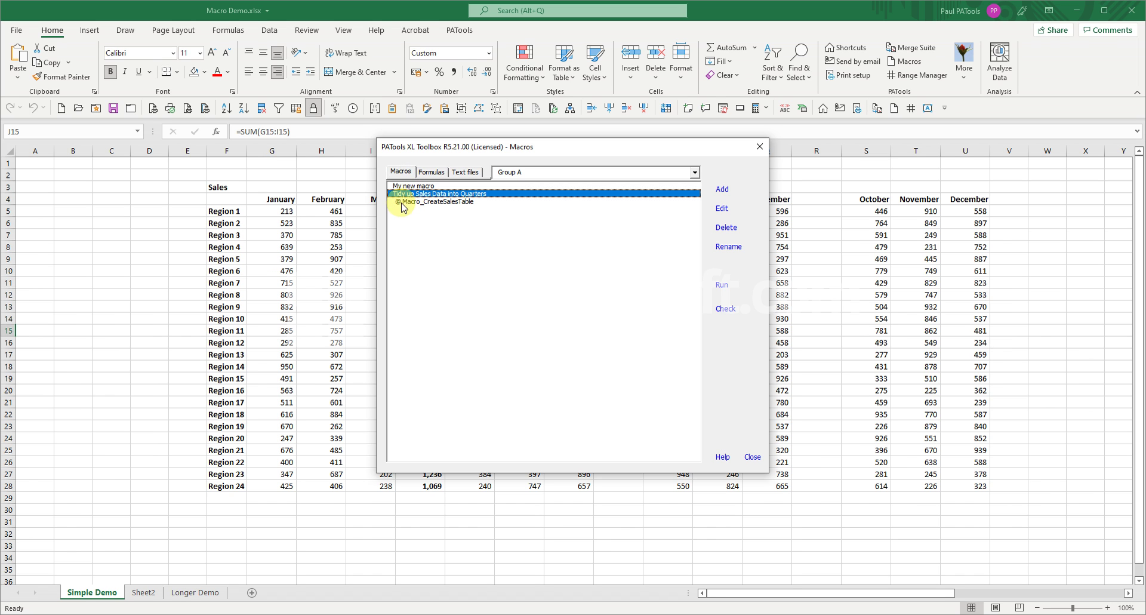
left_click(415, 186)
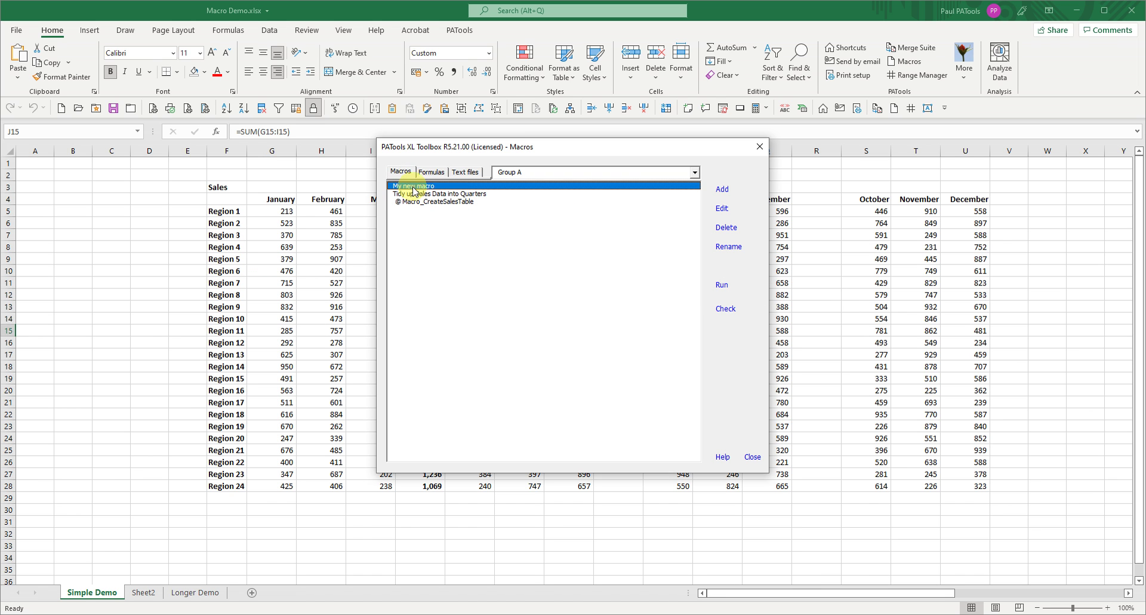
left_click(722, 208)
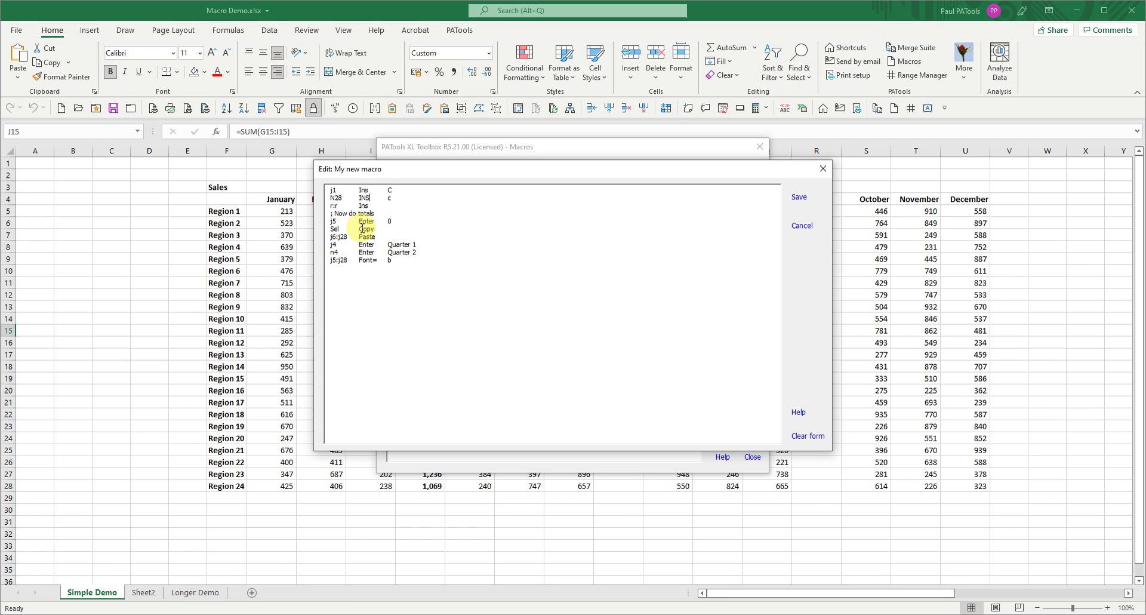
left_click(370, 190)
type("e")
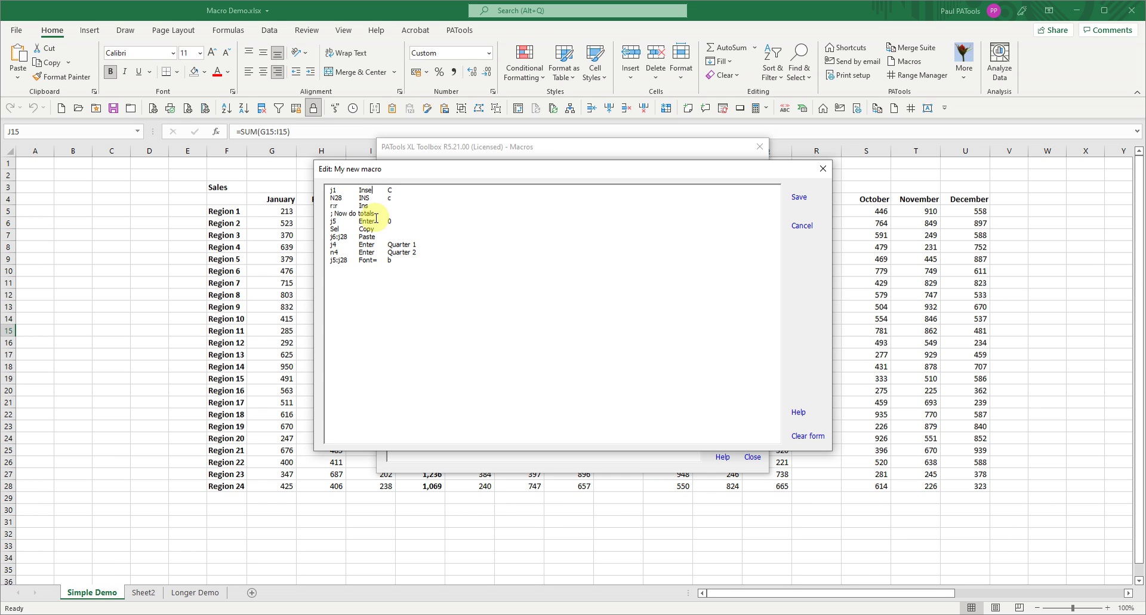
type("rt")
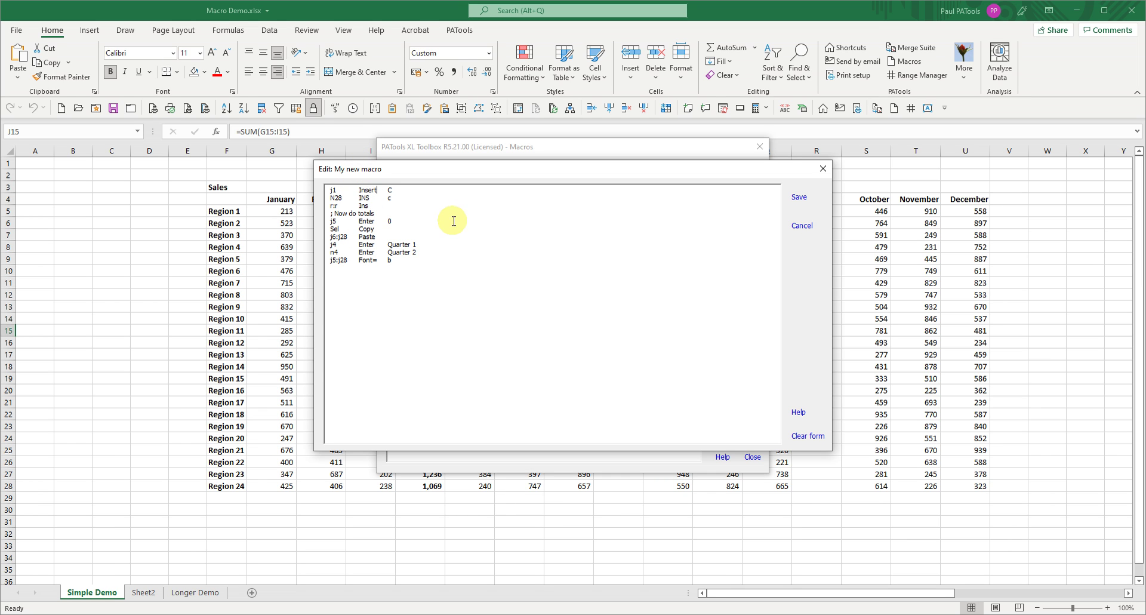
left_click(799, 201)
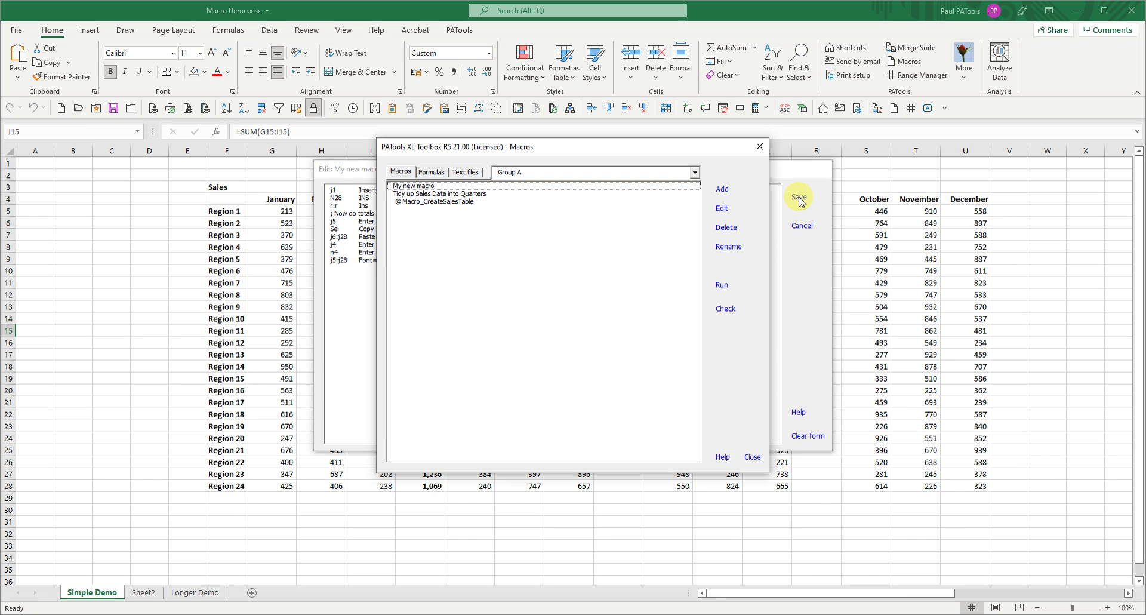
Try to run My new macro on the Simple Demo sheet and dismiss the resulting message
double_click(434, 187)
left_click(566, 356)
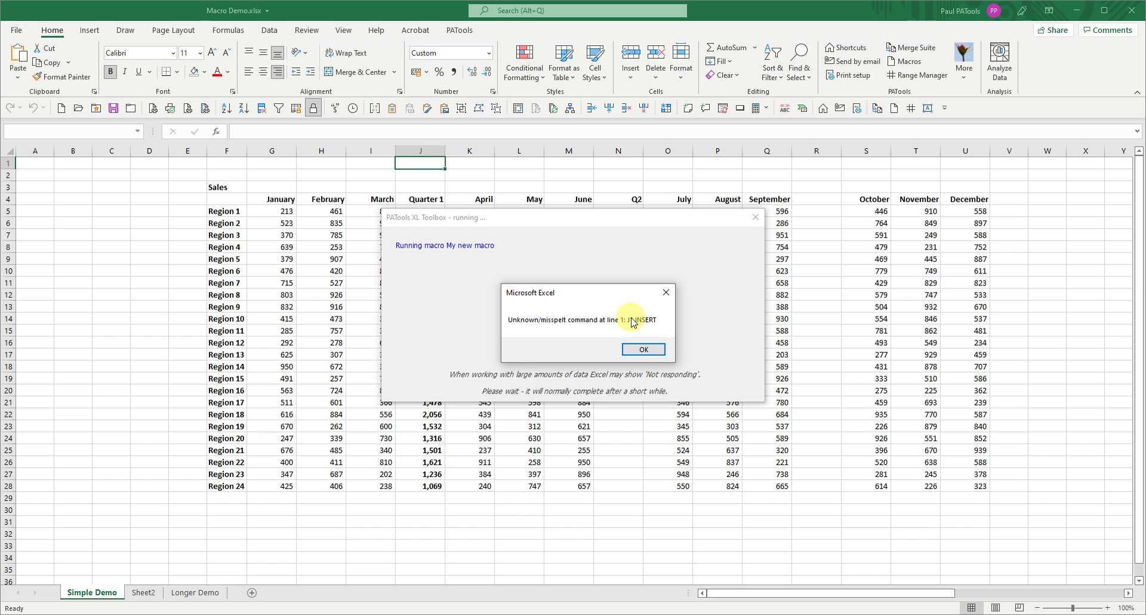
left_click(648, 349)
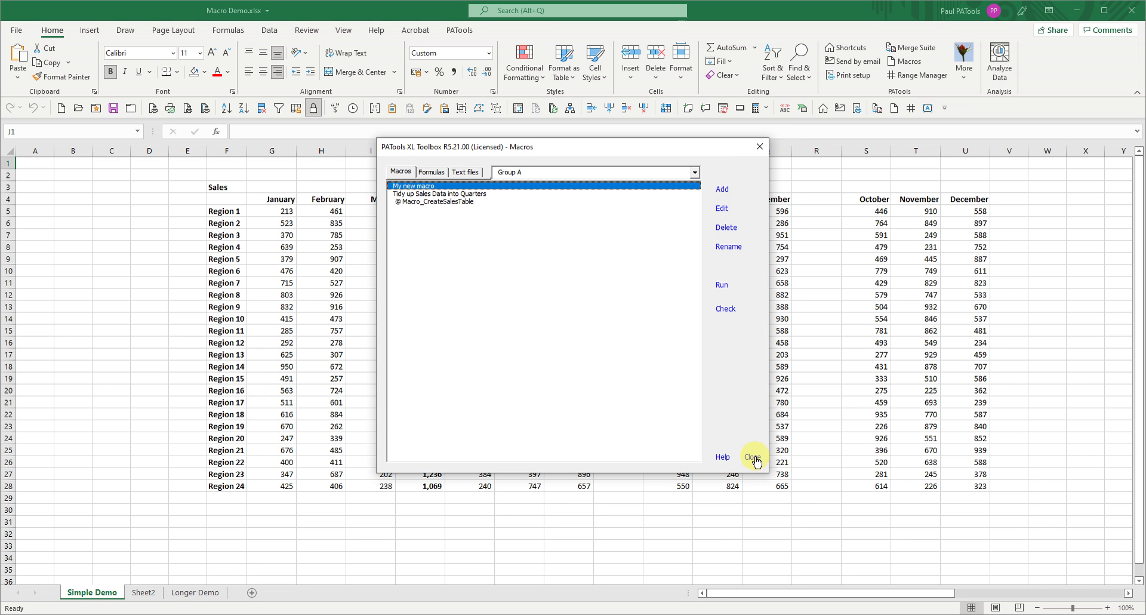
Restore the first command of My new macro to Ins, save the macro and close the Macros manager
left_click(722, 208)
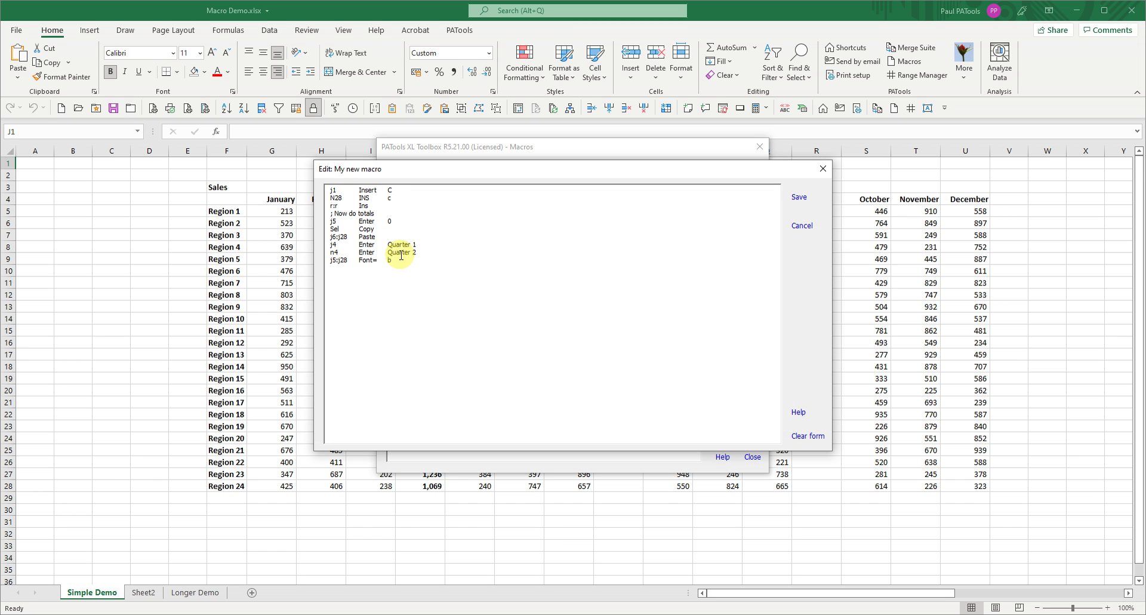
key("BackSpace")
key("BackSpace")
key("BackSpace")
left_click(800, 198)
left_click(760, 146)
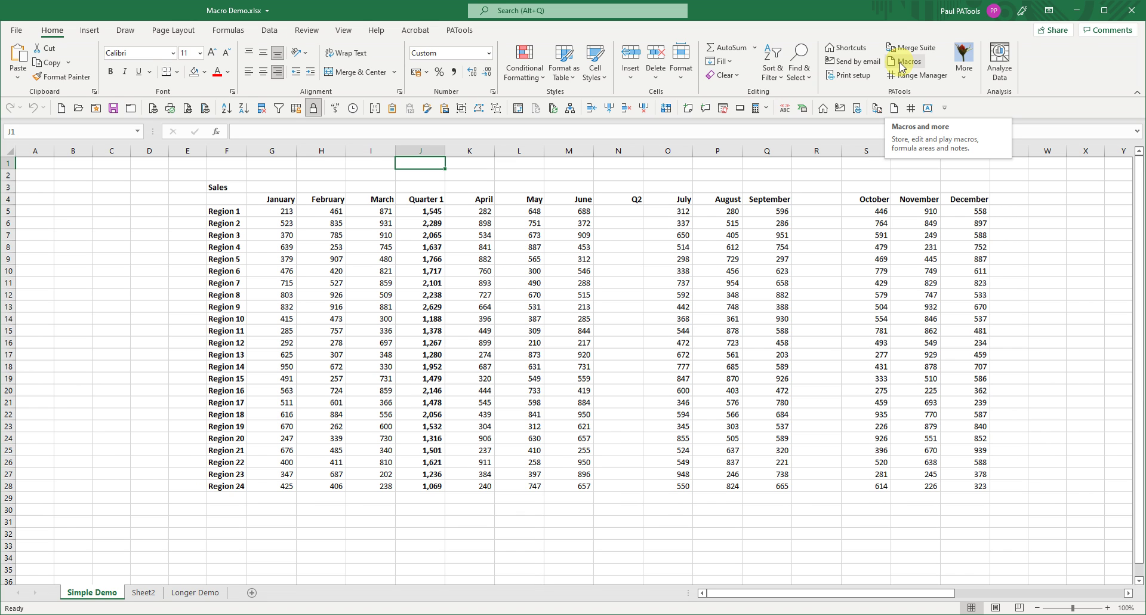
left_click(630, 212)
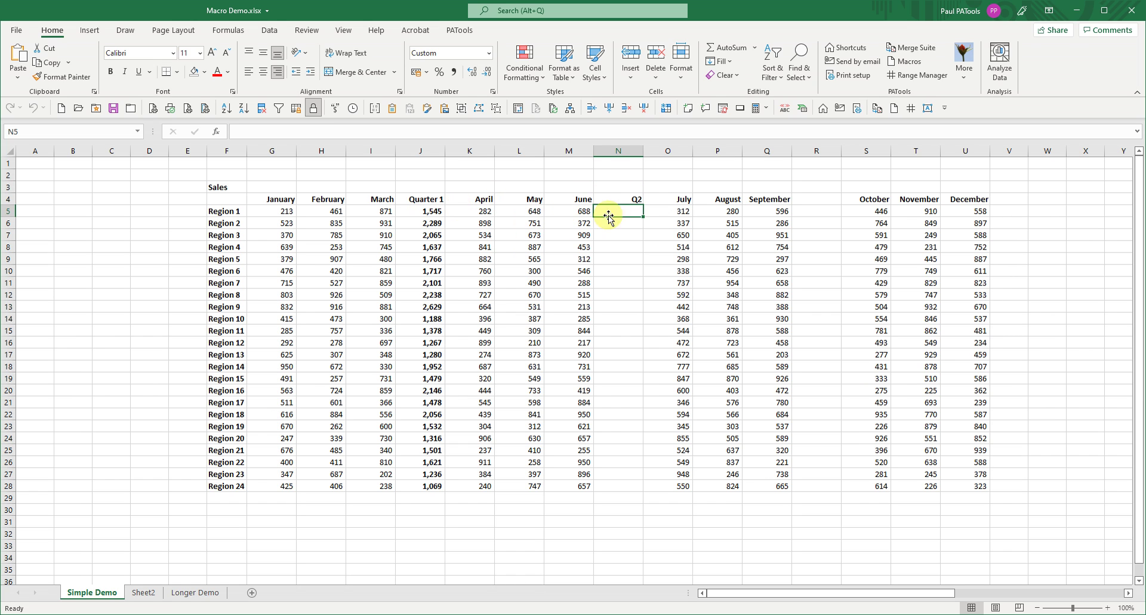
left_click(423, 199)
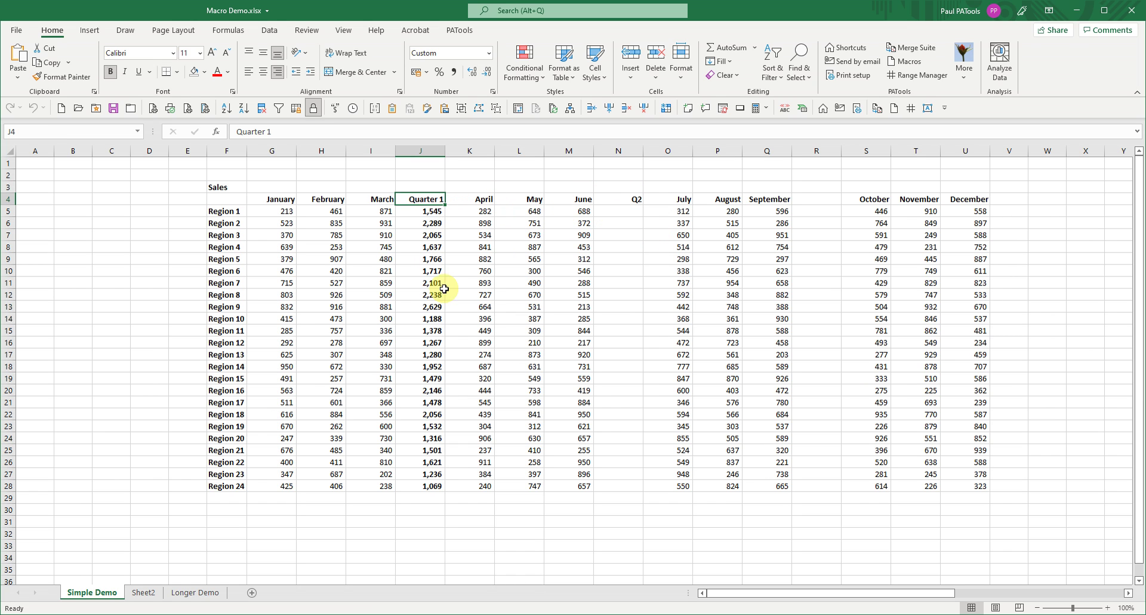
left_click(416, 186)
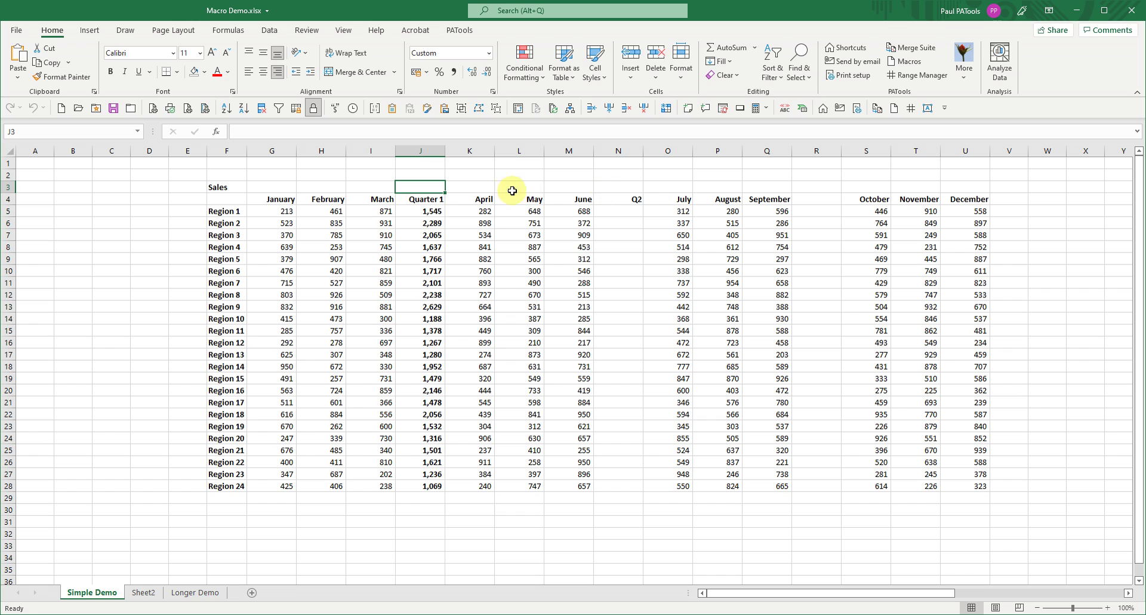
key("Right")
key("Right")
key("Right")
key("Right")
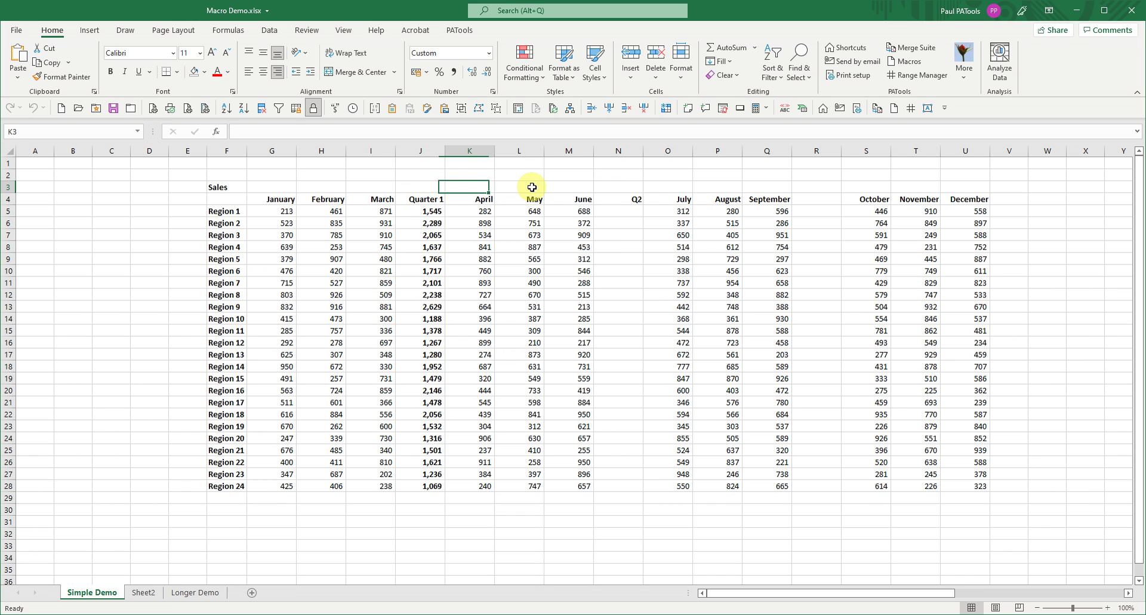